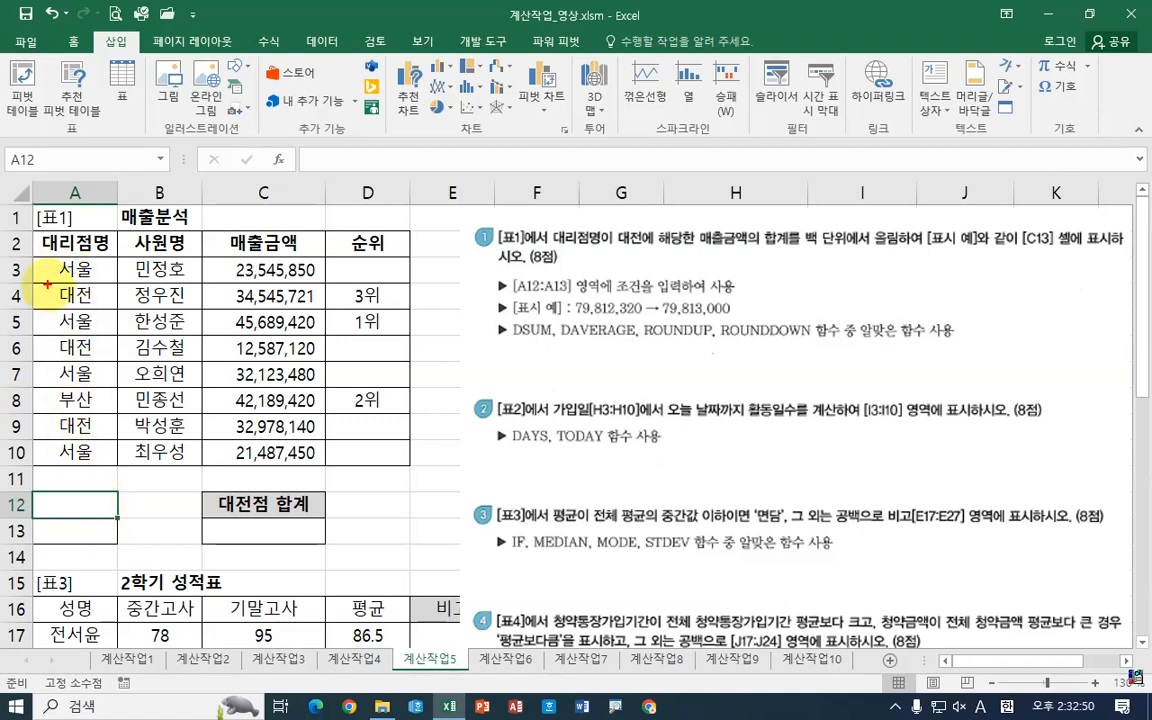
Step: Review the first task's instructions and the Daejeon branch rows in [표1] whose sales amounts must be summed
mouse_move(44, 284)
mouse_down()
mouse_move(100, 292)
mouse_move(100, 360)
mouse_up()
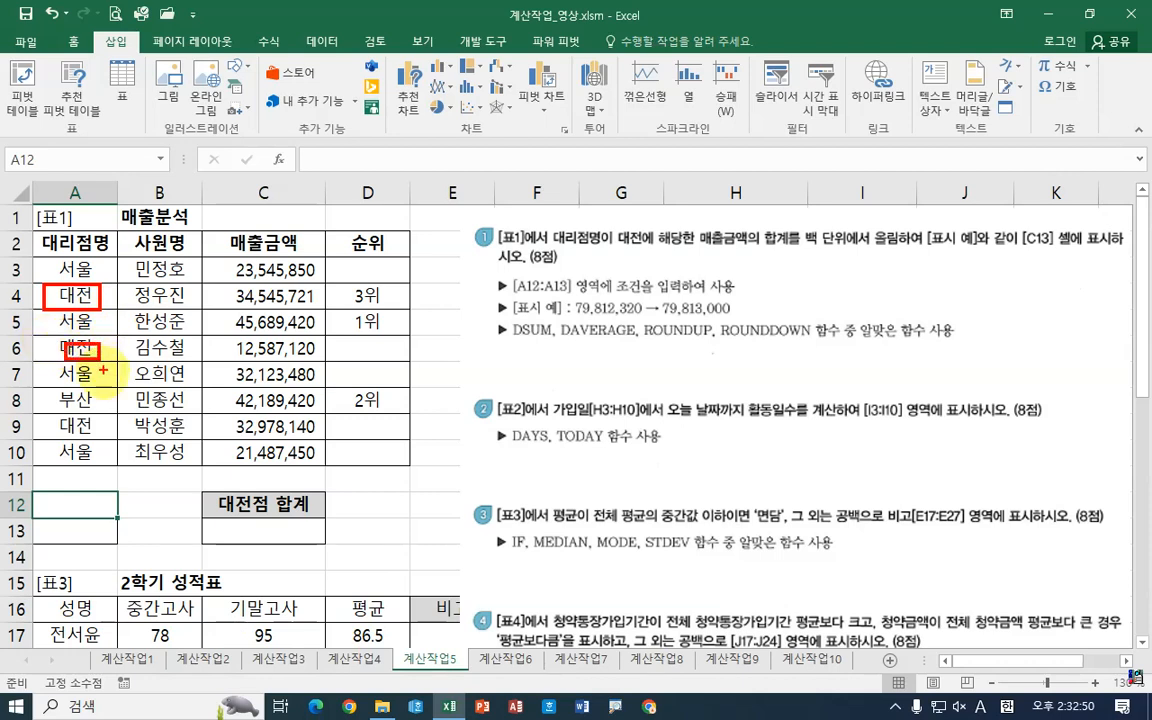
drag(46, 403, 95, 437)
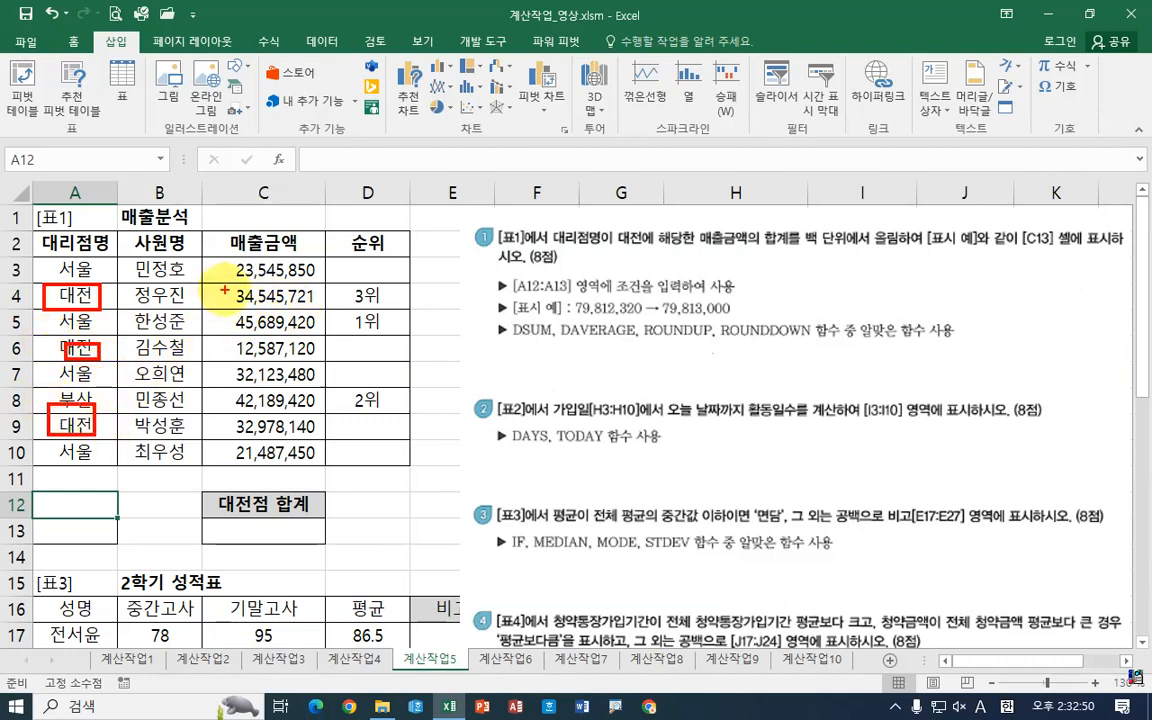
mouse_move(224, 289)
mouse_down()
mouse_move(316, 300)
mouse_move(222, 305)
mouse_move(278, 354)
mouse_move(326, 360)
mouse_up()
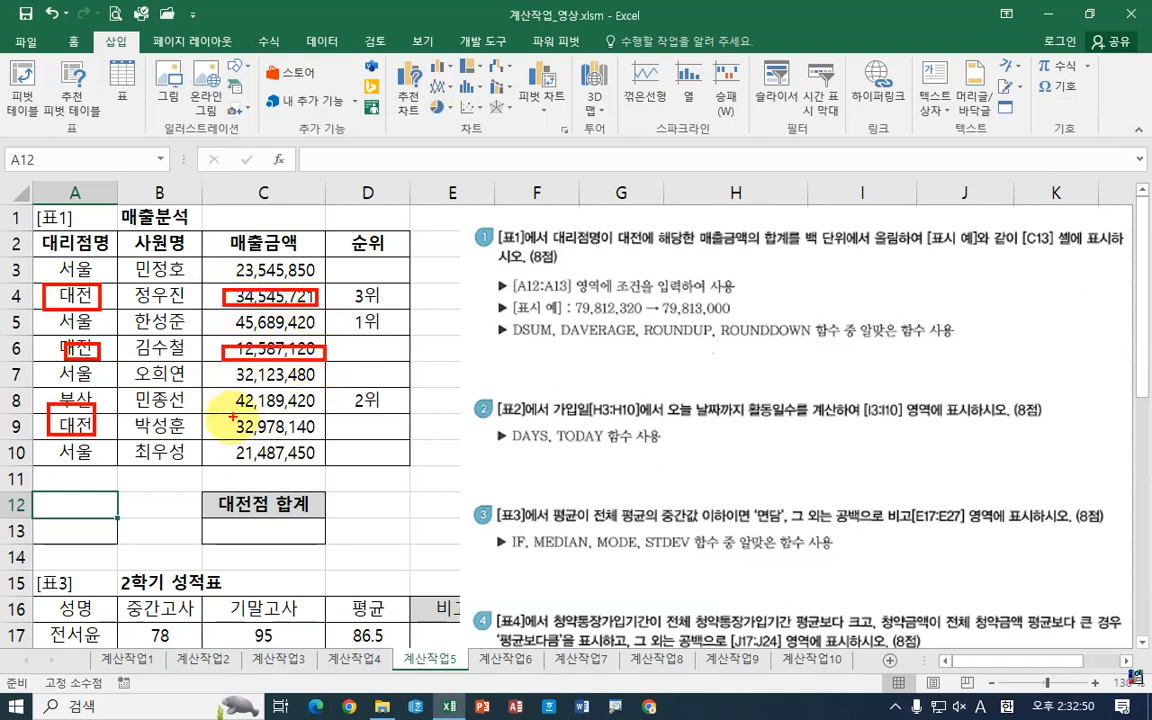
drag(230, 420, 309, 440)
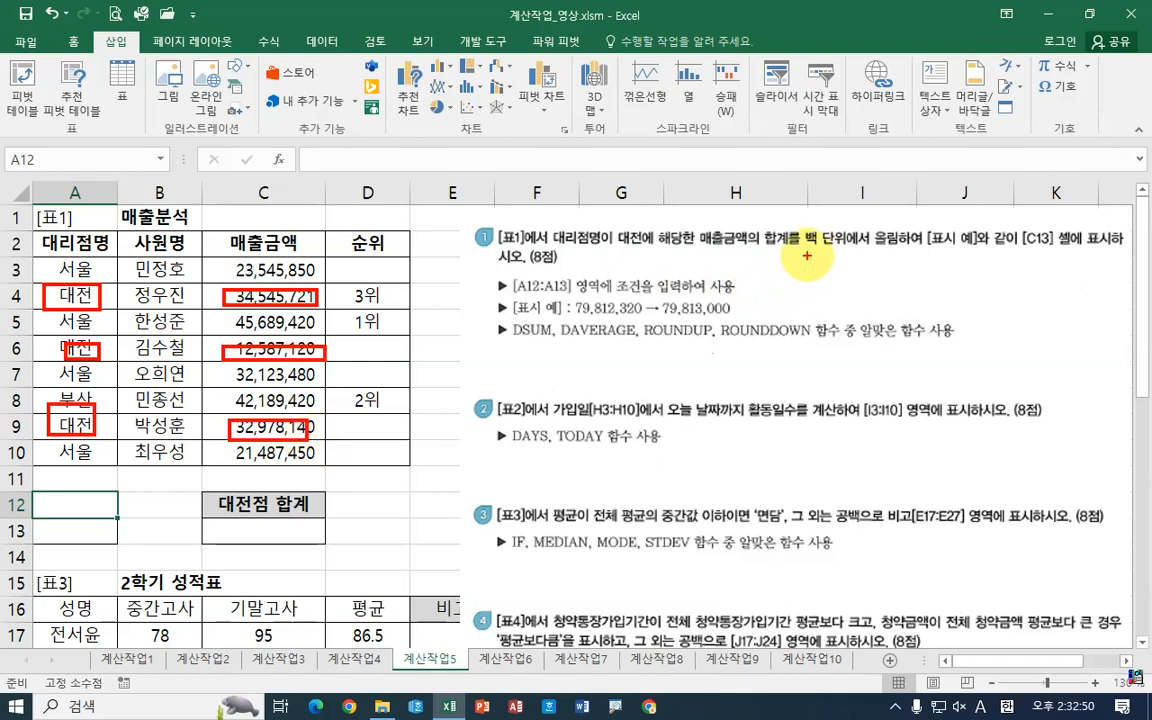
mouse_move(805, 255)
mouse_down()
mouse_move(866, 255)
mouse_move(893, 207)
mouse_up()
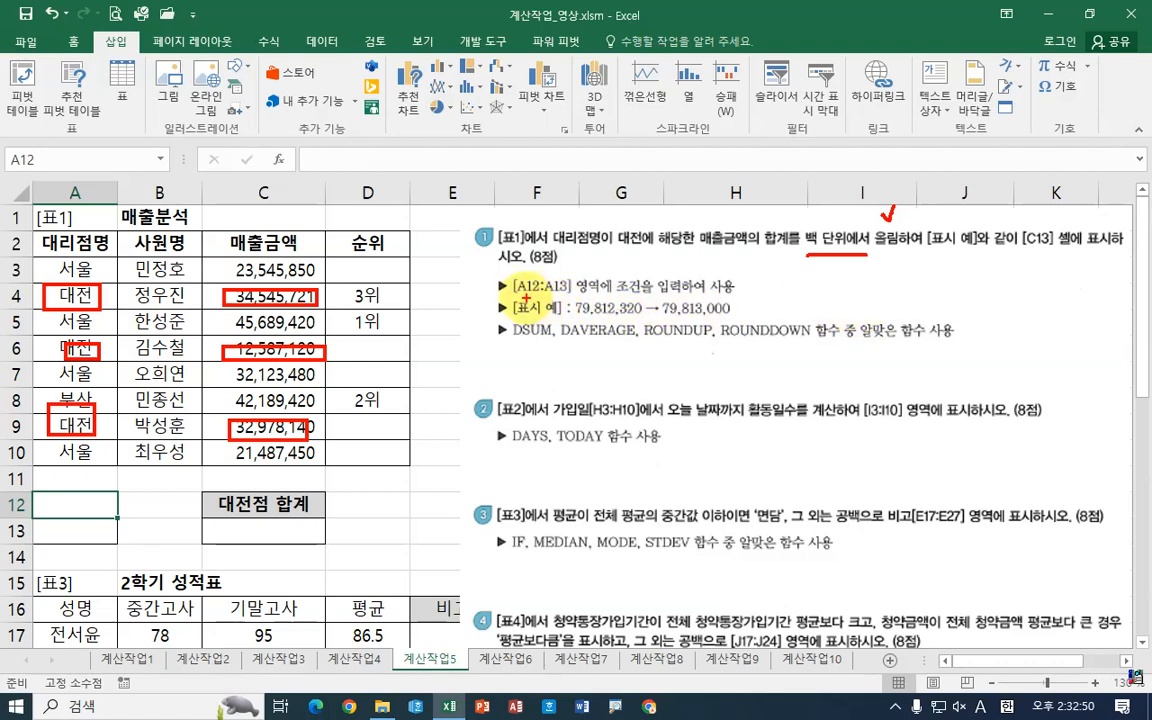
drag(518, 297, 580, 296)
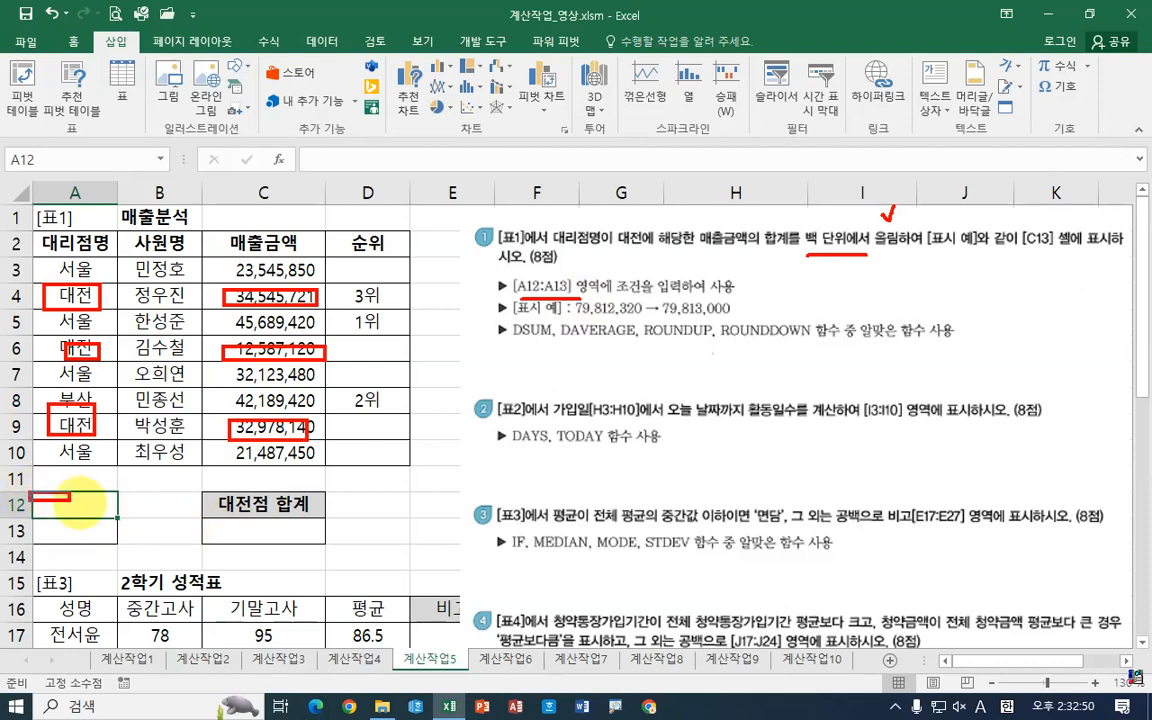
drag(30, 492, 118, 545)
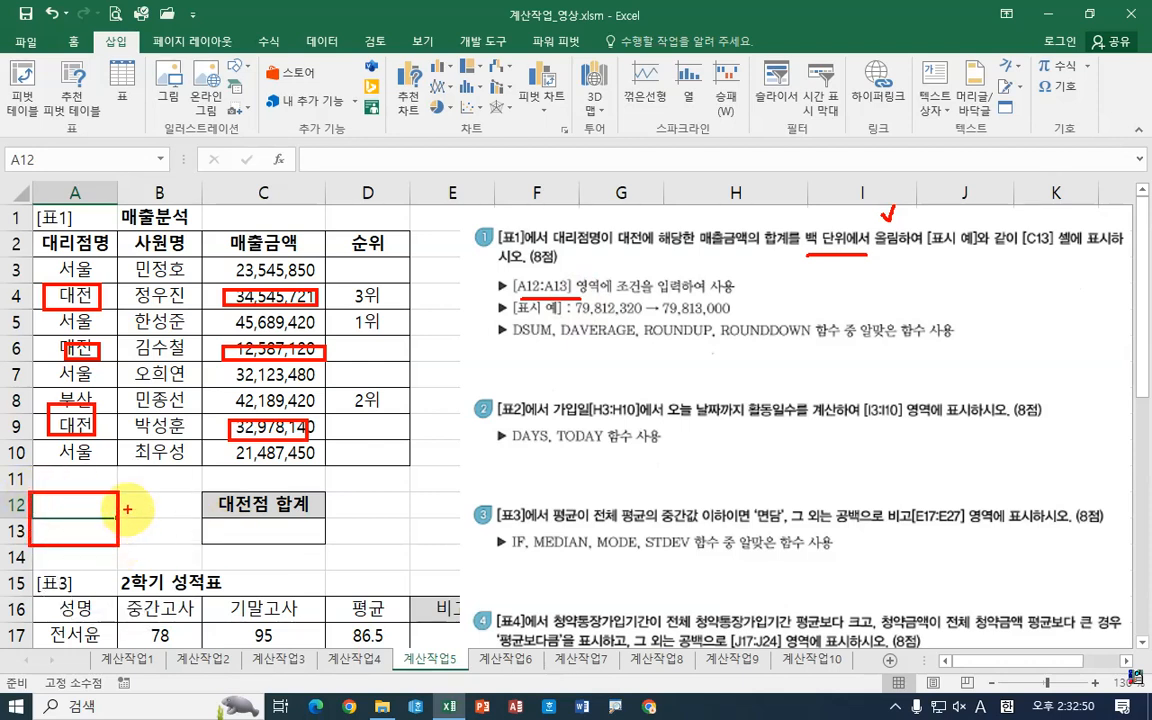
drag(63, 491, 112, 507)
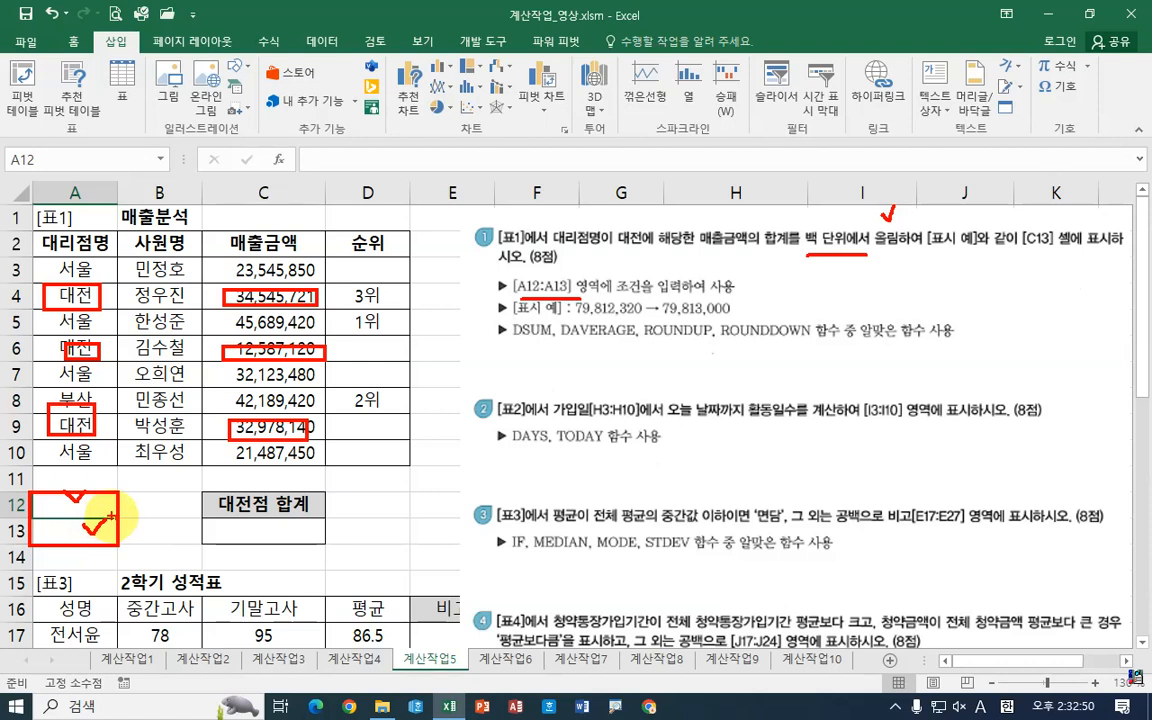
mouse_move(68, 284)
mouse_down()
mouse_move(73, 308)
mouse_move(65, 284)
mouse_move(98, 302)
mouse_up()
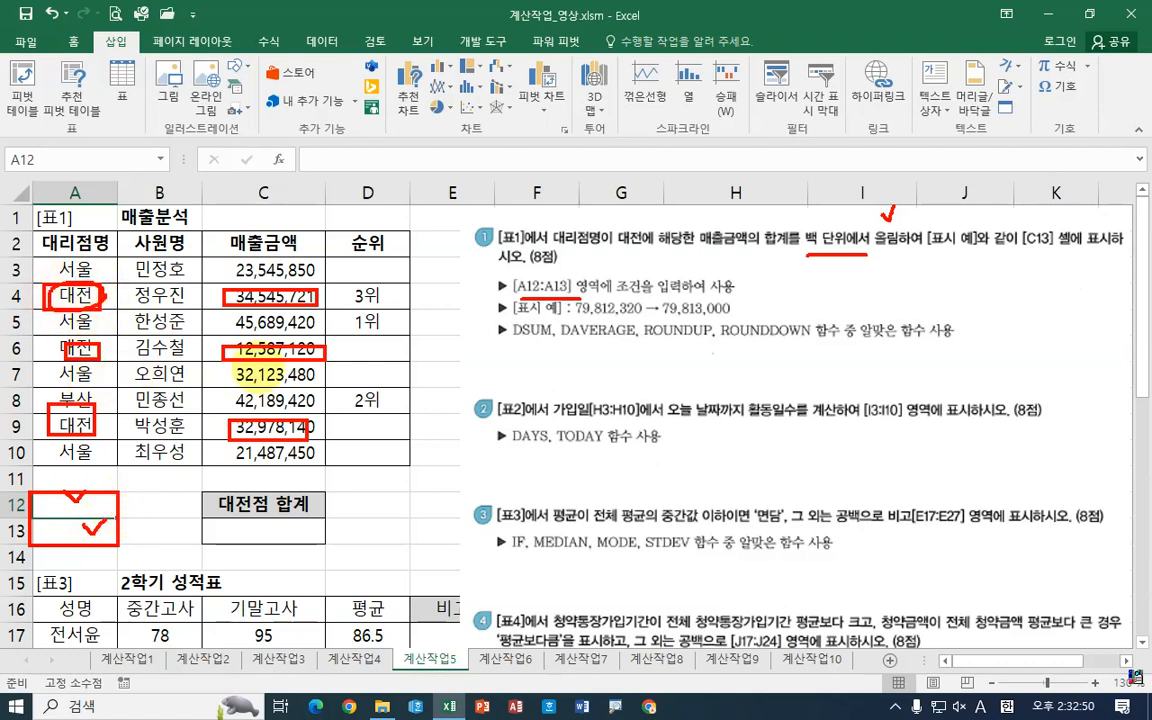
mouse_move(480, 345)
mouse_down()
mouse_move(806, 345)
mouse_move(848, 322)
mouse_move(881, 326)
mouse_move(838, 345)
mouse_up()
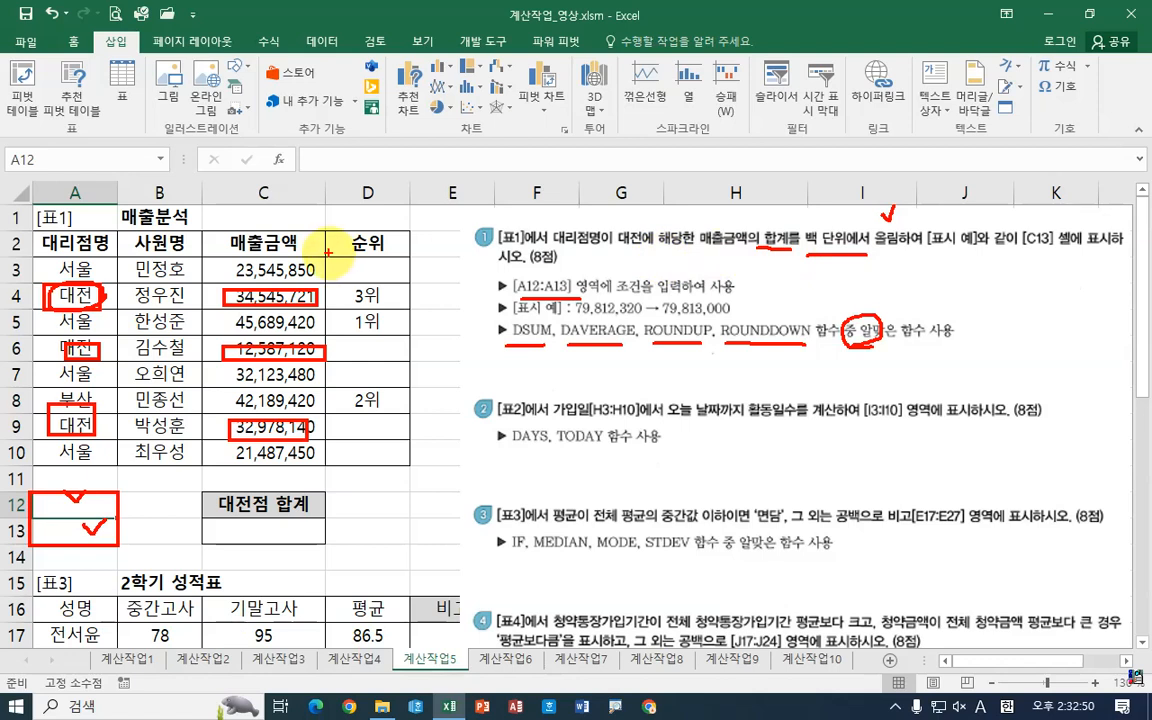
drag(785, 222, 770, 228)
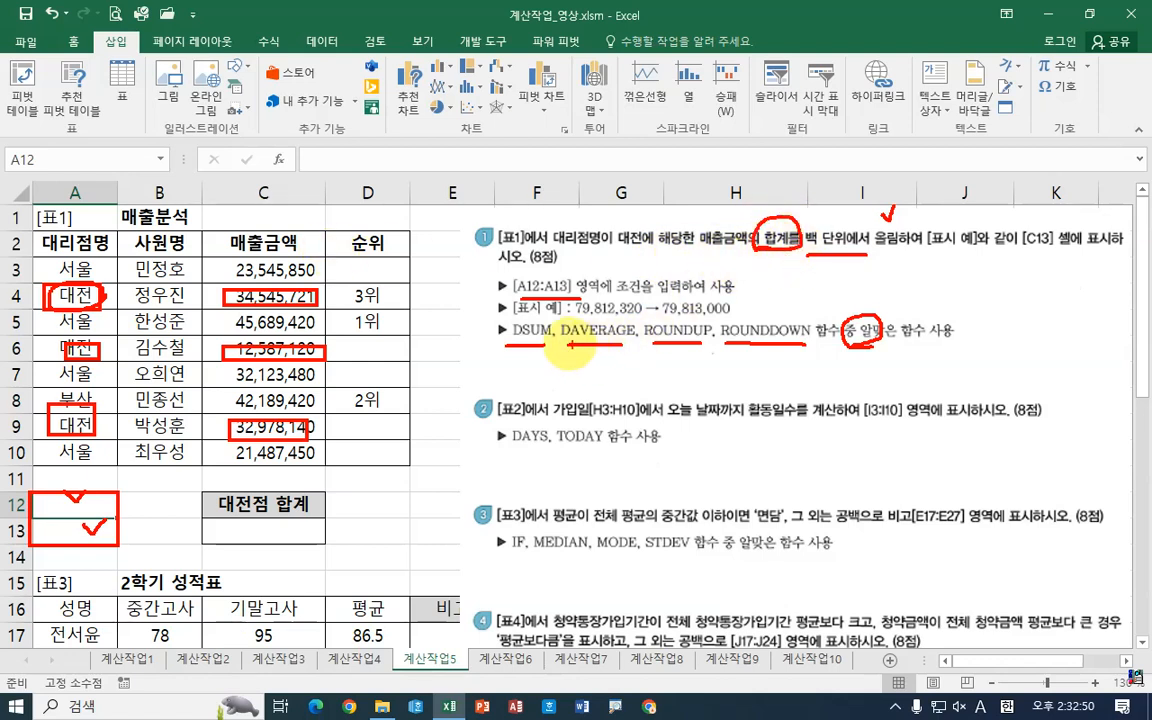
drag(505, 322, 544, 323)
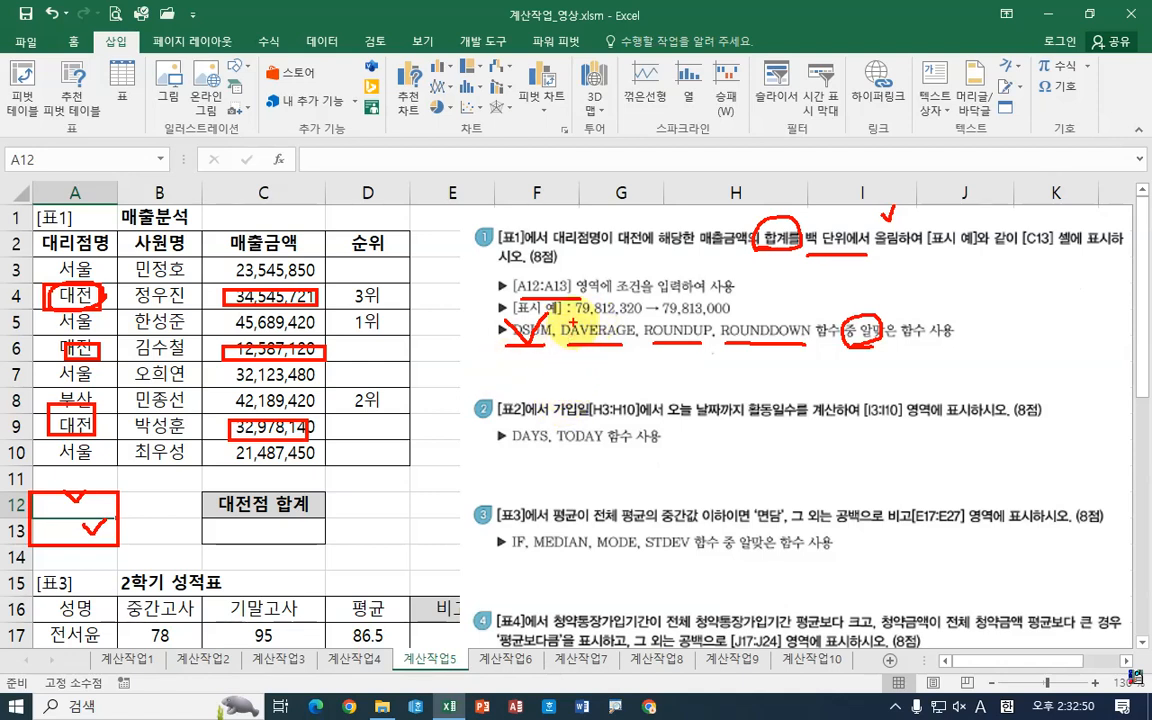
drag(679, 321, 734, 320)
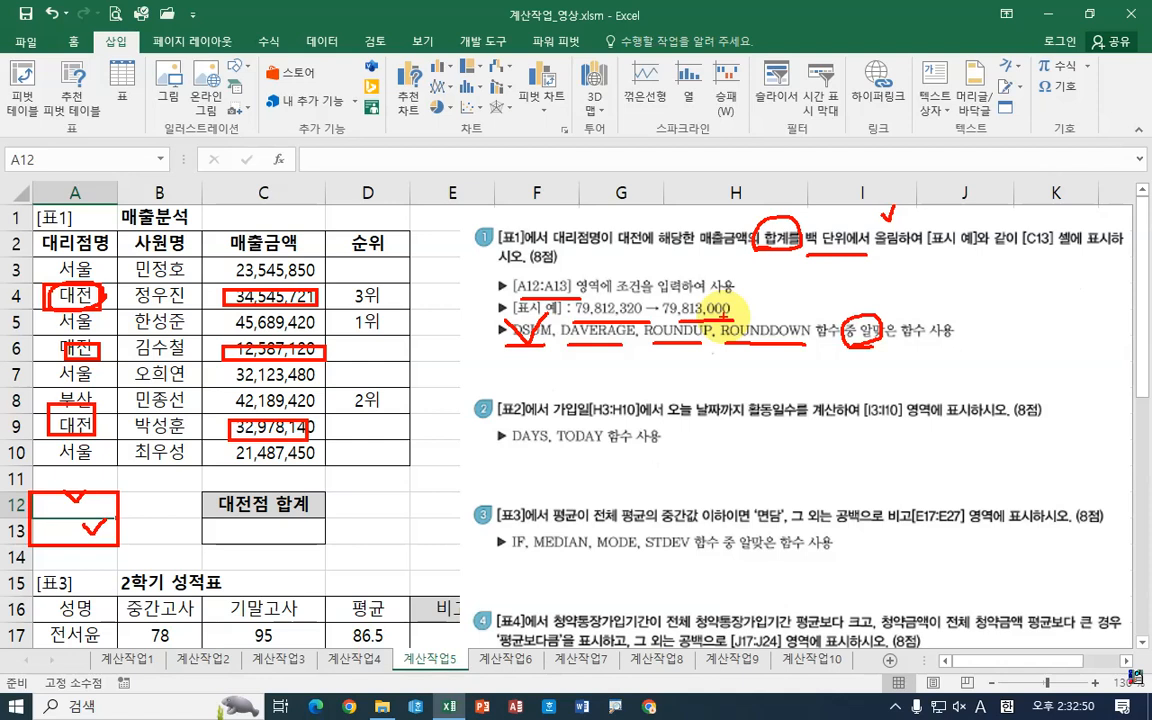
mouse_move(808, 251)
mouse_down()
mouse_move(860, 250)
mouse_move(862, 237)
mouse_move(908, 230)
mouse_move(890, 253)
mouse_up()
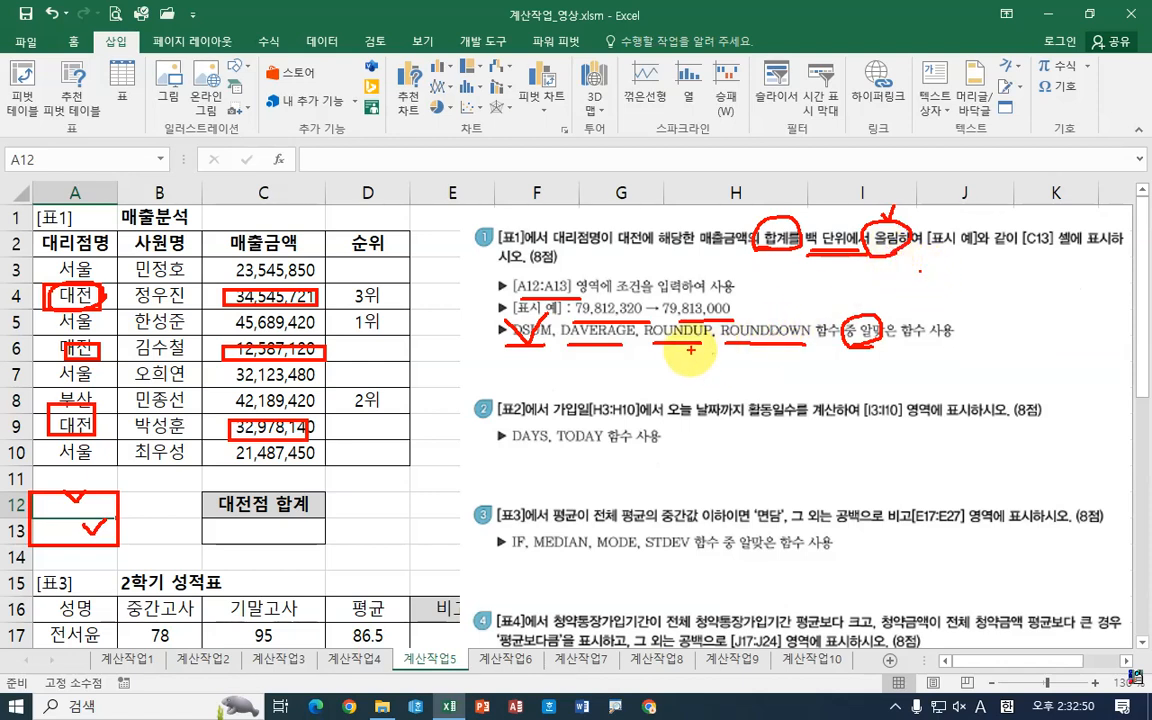
drag(657, 332, 702, 332)
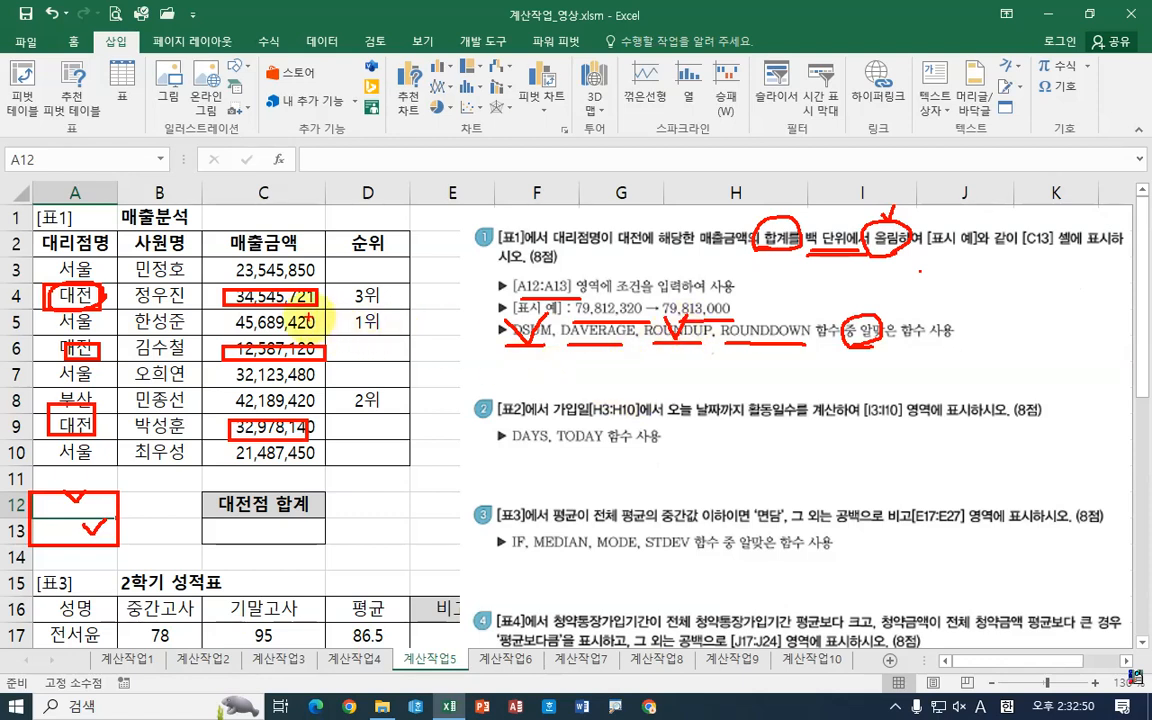
mouse_move(742, 382)
mouse_down()
mouse_move(684, 367)
mouse_move(710, 358)
mouse_move(724, 384)
mouse_up()
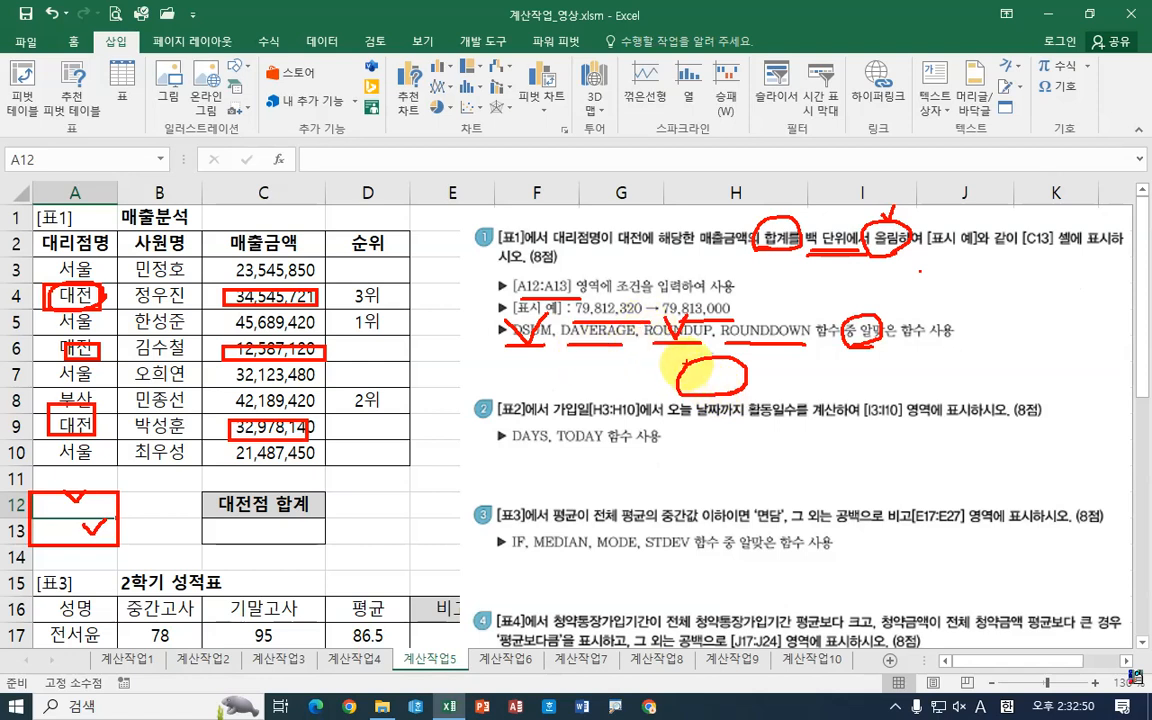
drag(669, 355, 667, 371)
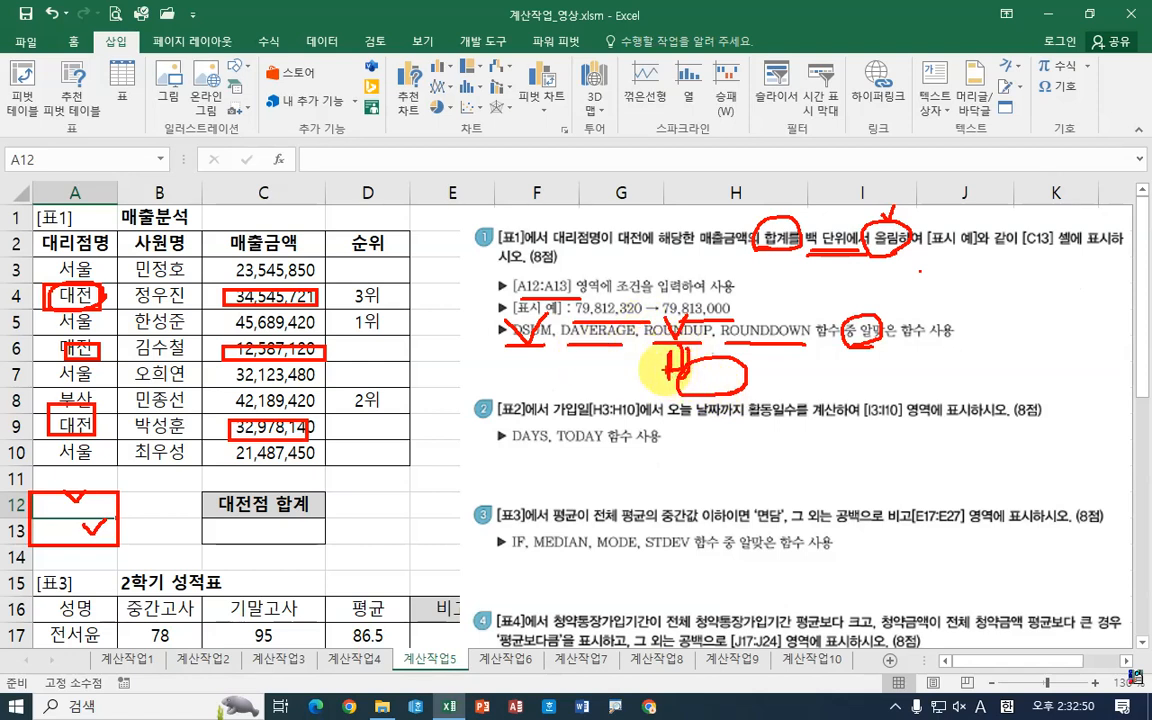
drag(642, 341, 655, 411)
mouse_move(762, 345)
mouse_down()
mouse_move(787, 352)
mouse_move(763, 401)
mouse_up()
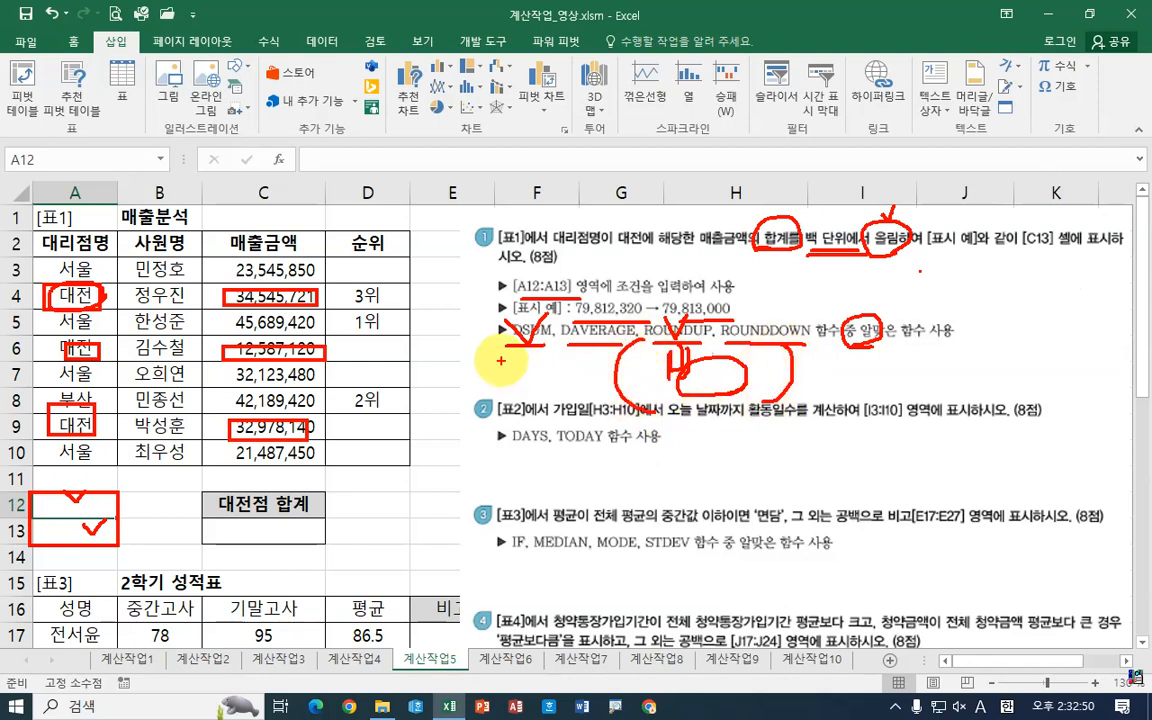
mouse_move(500, 361)
mouse_down()
mouse_move(504, 390)
mouse_move(502, 376)
mouse_move(519, 388)
mouse_up()
drag(537, 370, 539, 374)
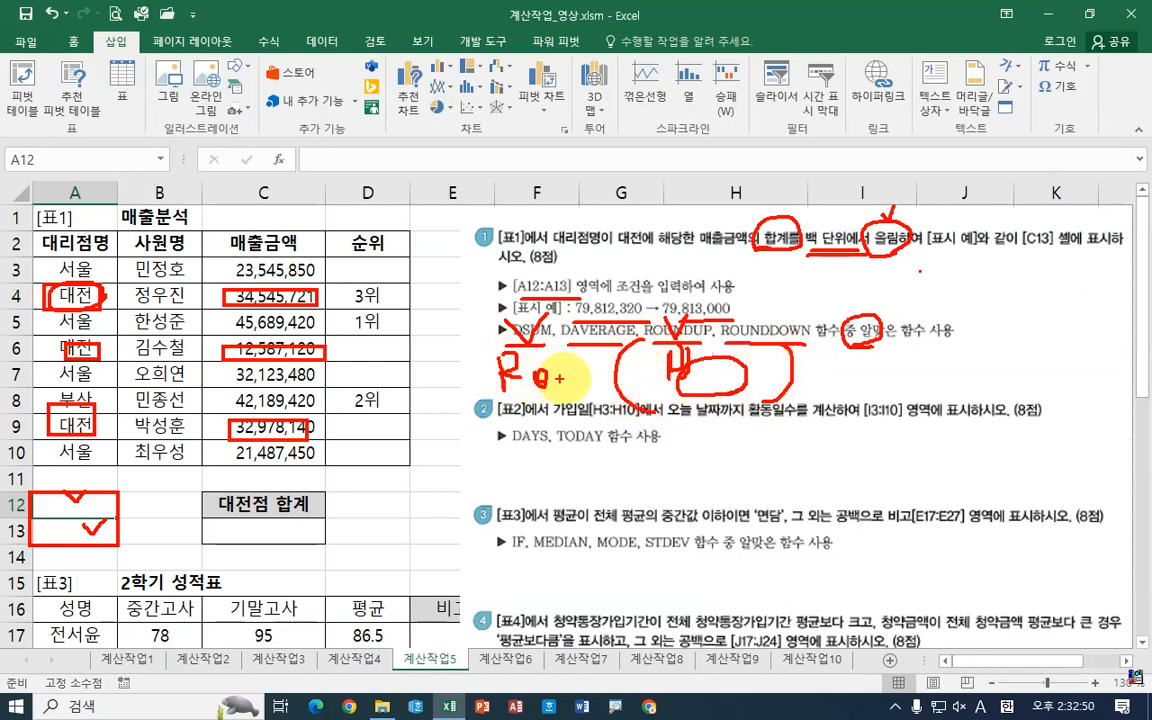
mouse_move(691, 313)
mouse_down()
mouse_move(718, 292)
mouse_move(728, 325)
mouse_up()
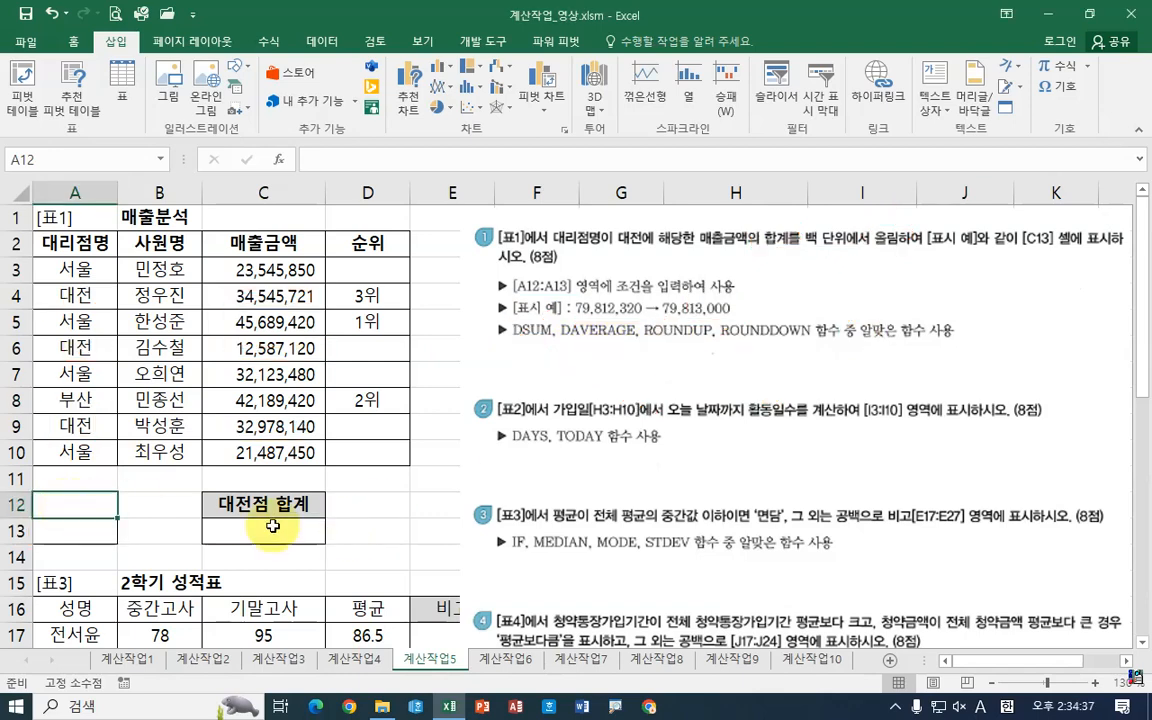
Step: Copy the 대리점명 header into cell A12 as the criteria field name
click(290, 532)
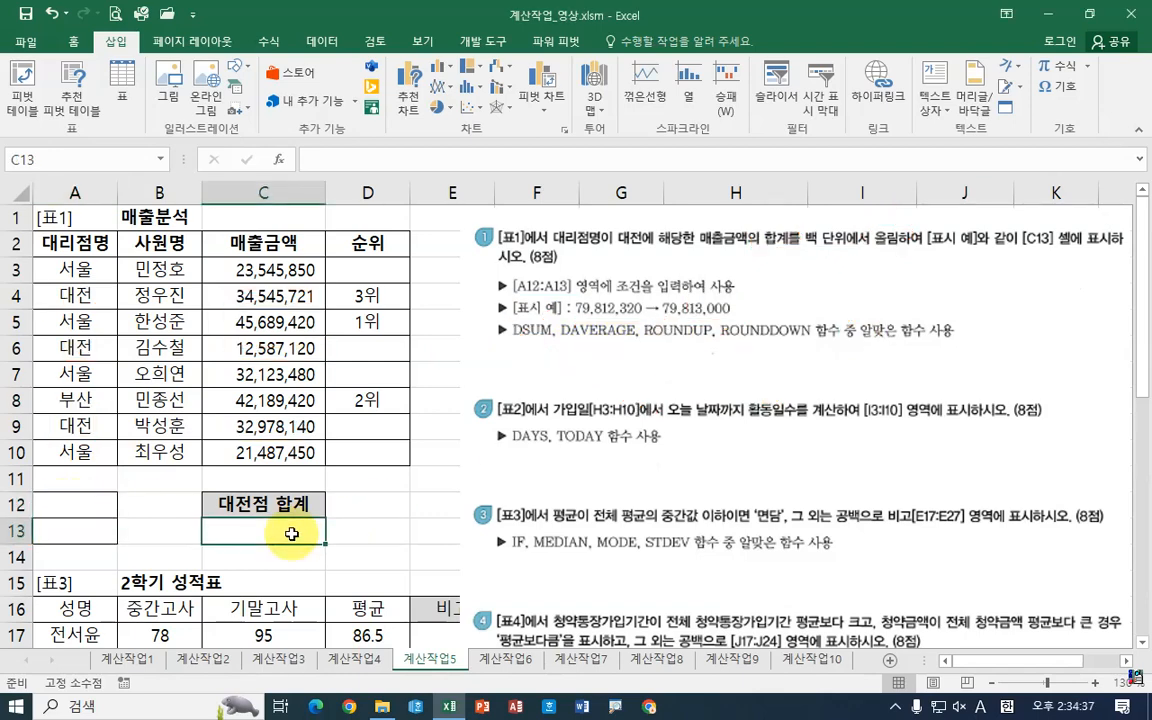
click(61, 512)
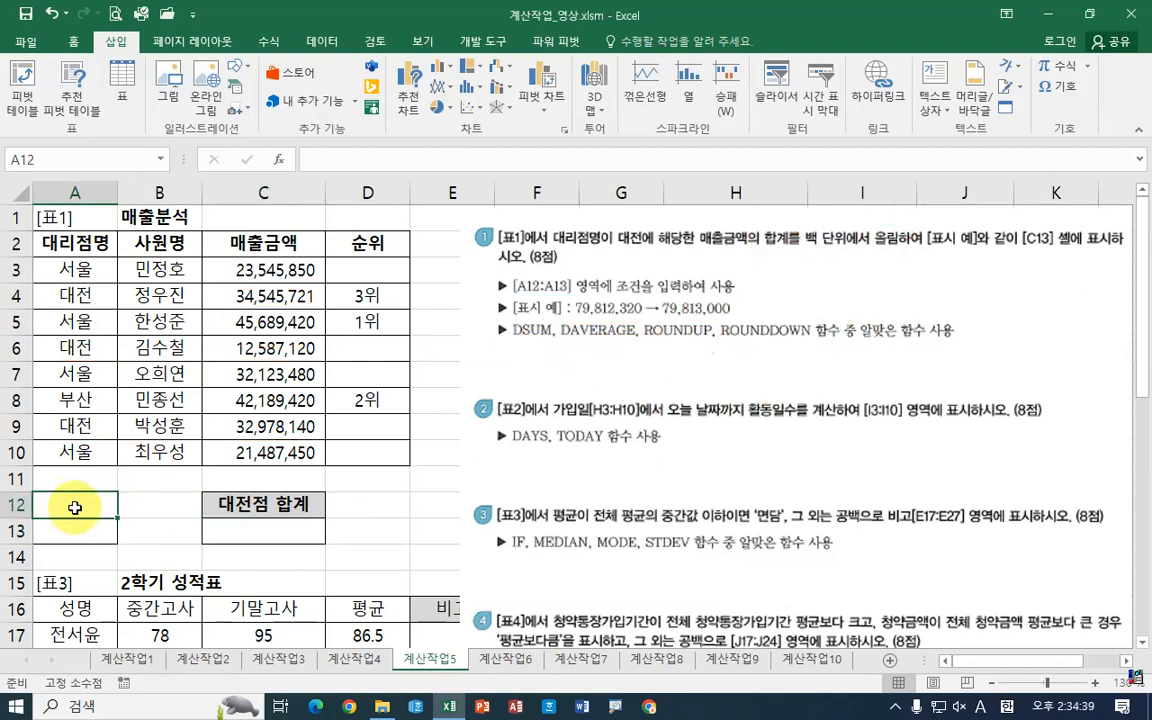
click(74, 242)
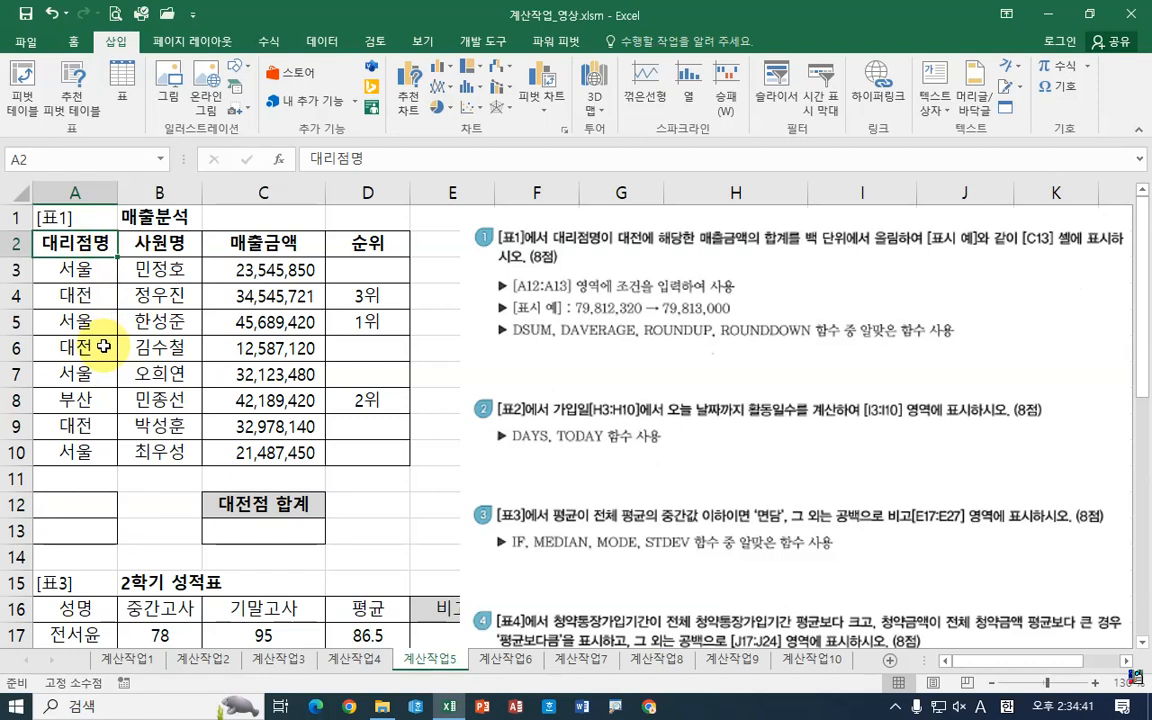
key(ctrl+c)
click(85, 505)
key(ctrl+v)
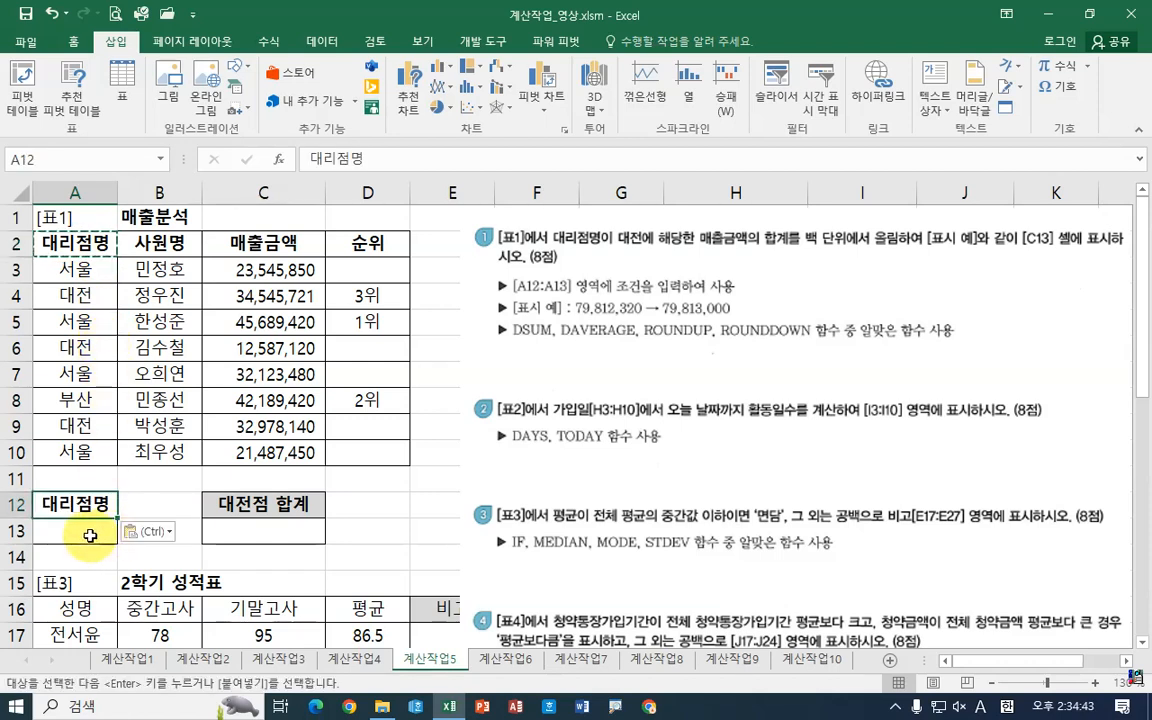
Step: Copy the branch name 대전 into cell A13 as the criteria value
click(80, 294)
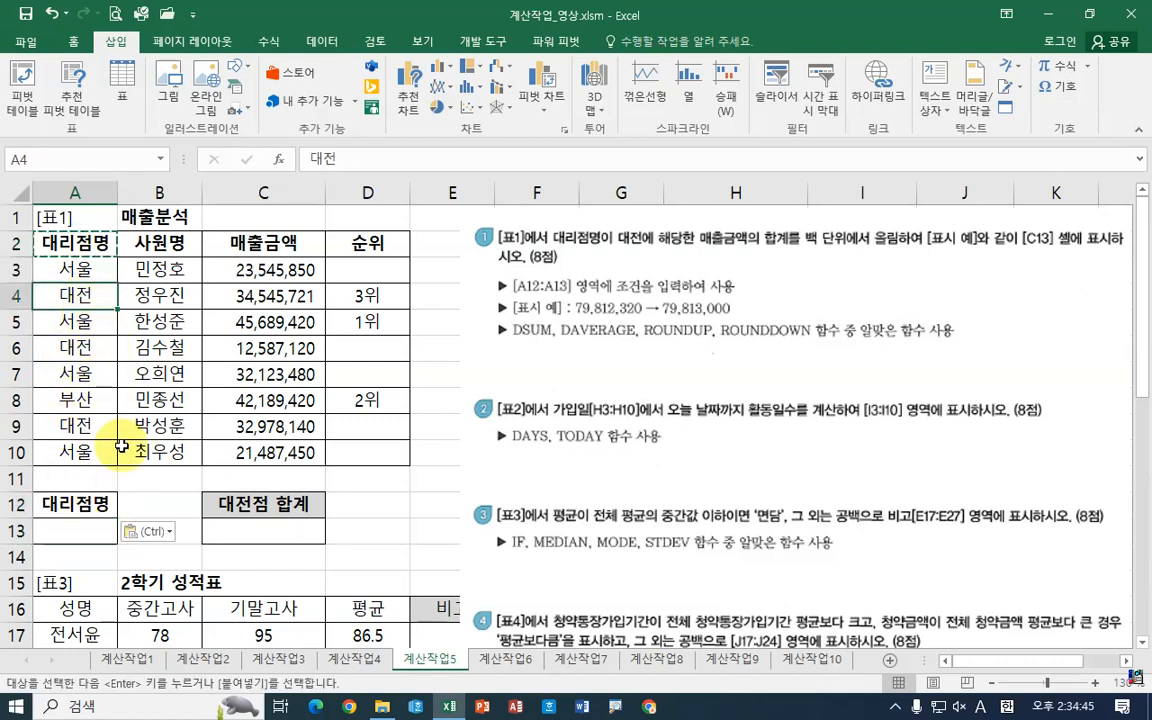
key(ctrl+c)
click(85, 531)
key(Return)
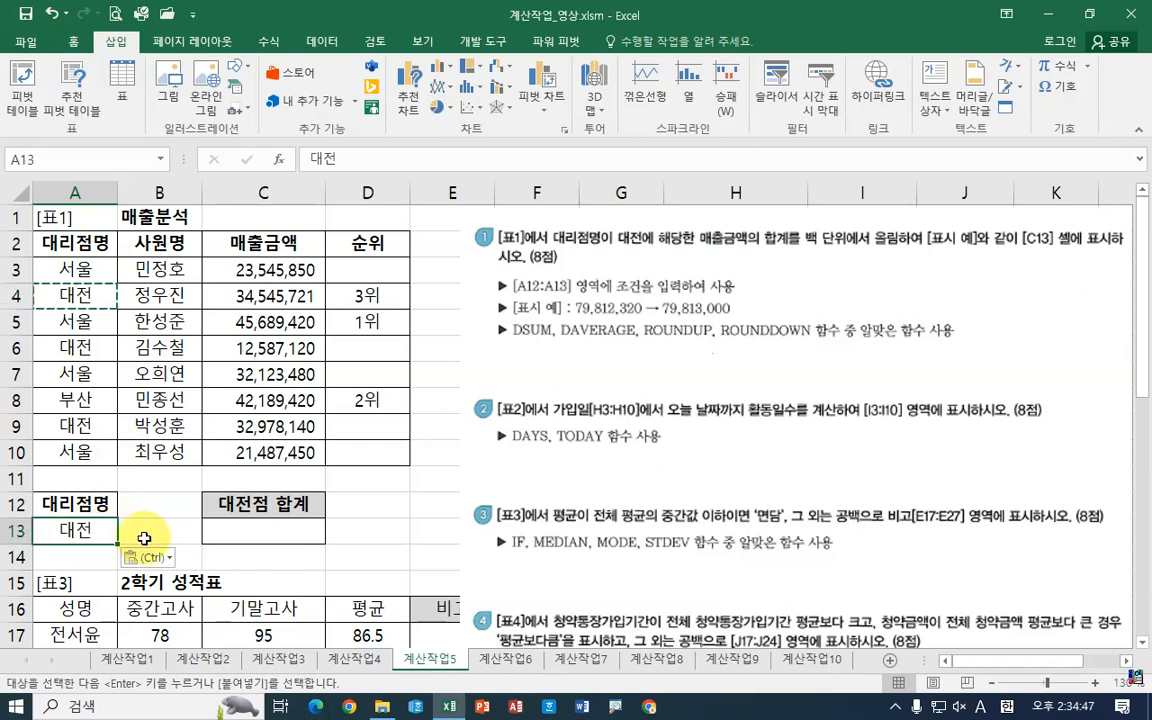
Step: Start a ROUNDUP formula in cell C13 and open its function arguments
click(260, 539)
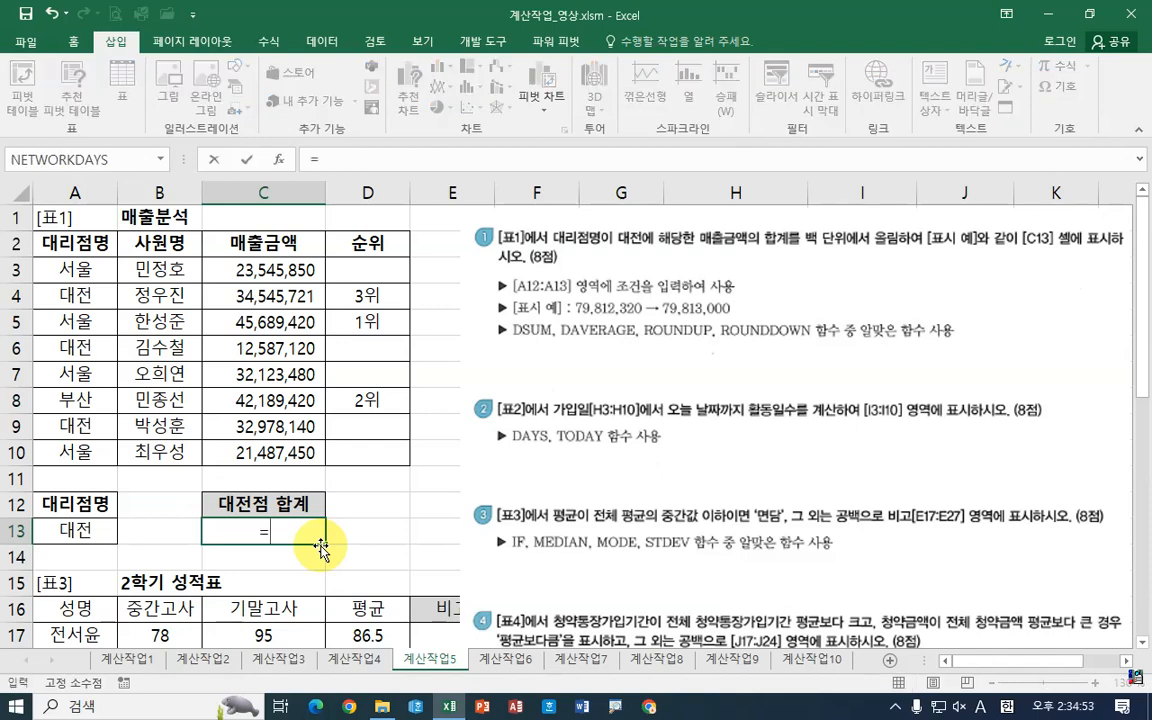
text(rou)
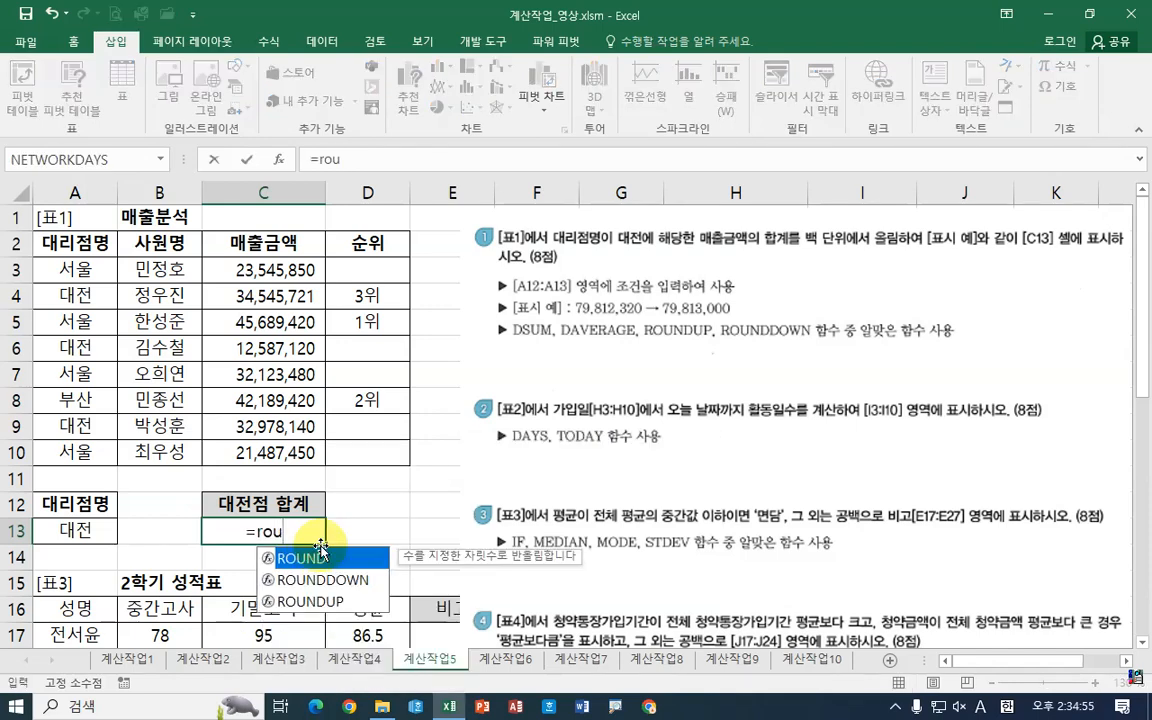
double_click(332, 605)
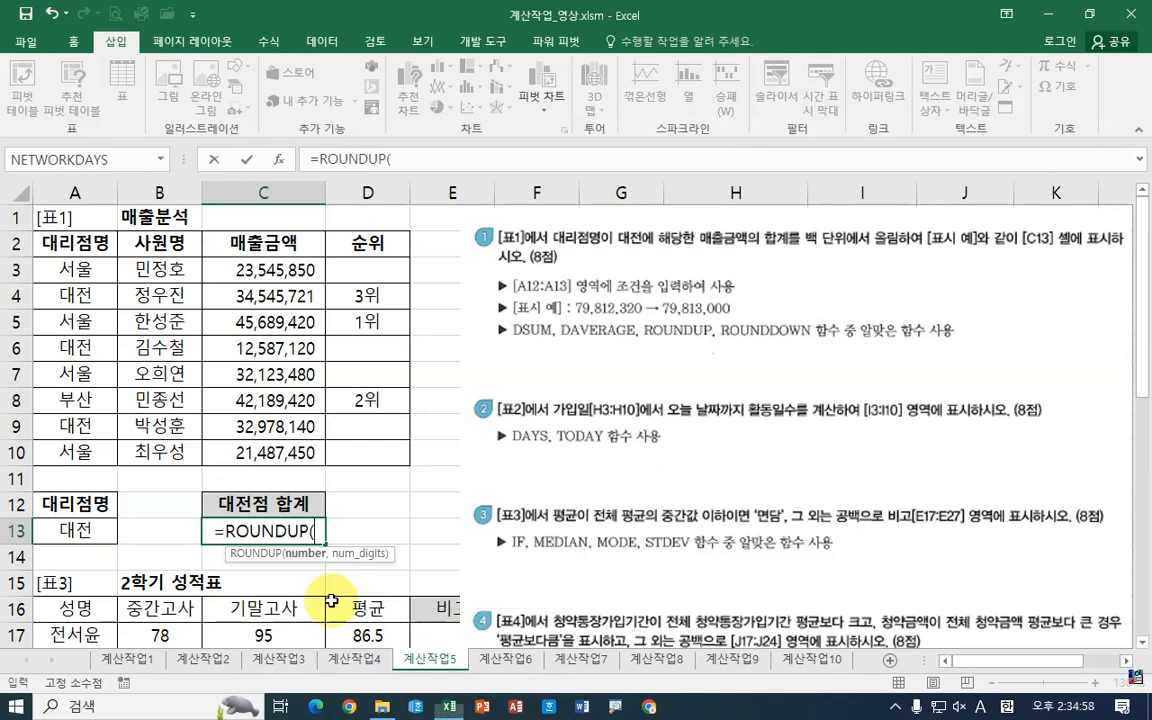
click(280, 160)
Step: Enter dsum() as ROUNDUP's Number argument to nest a DSUM function
drag(798, 22, 550, 368)
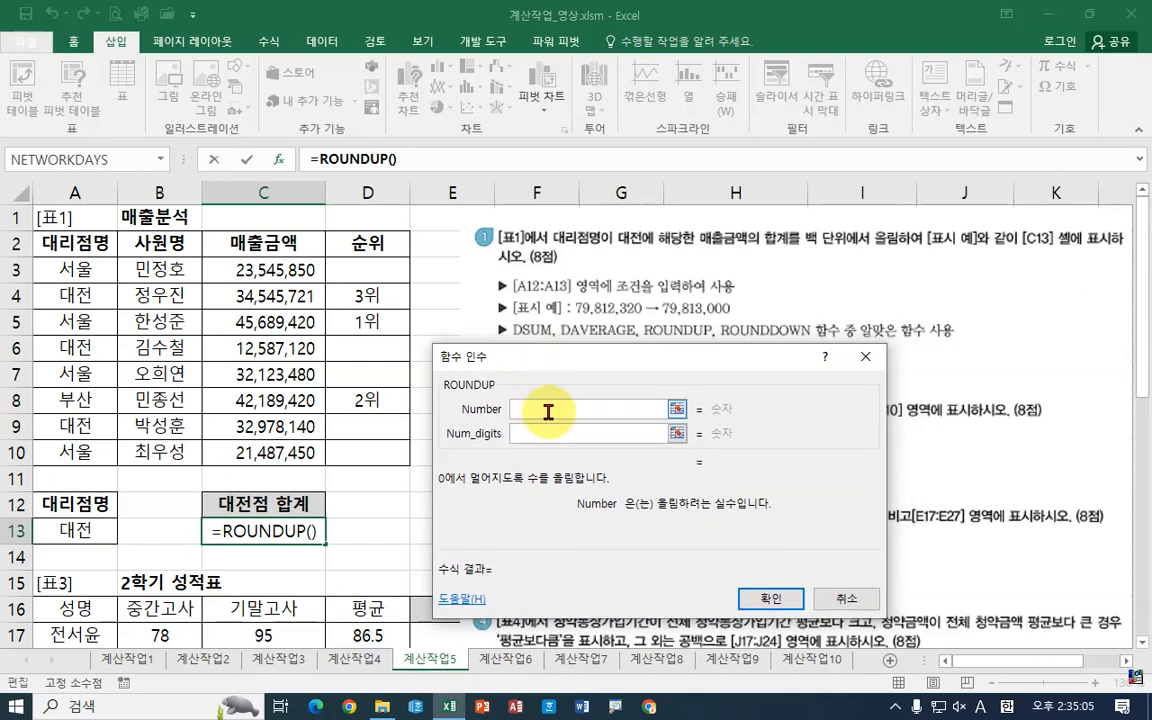
text(dsum)
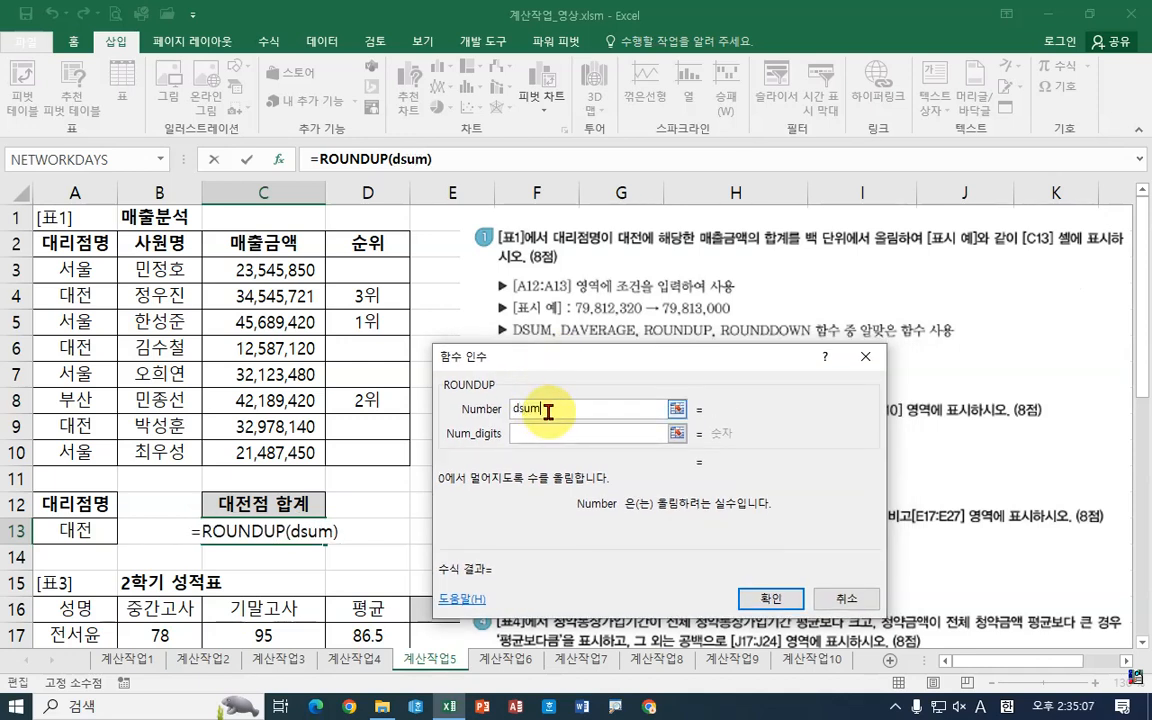
text(())
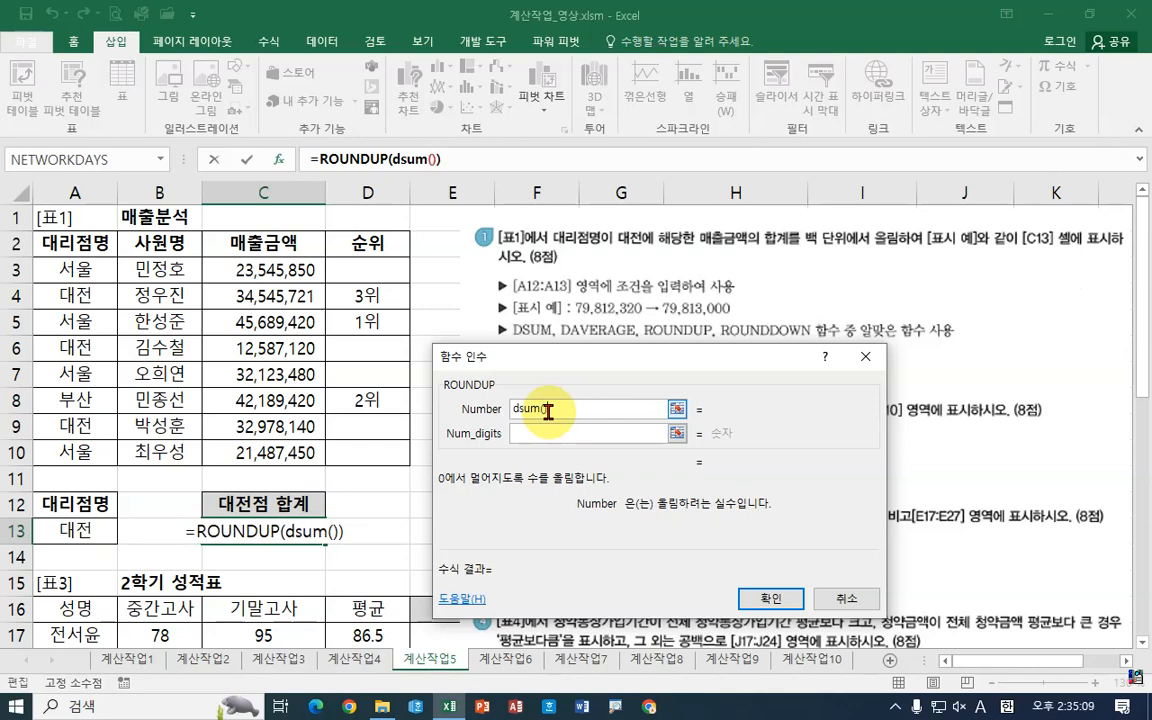
Step: Open the nested DSUM's arguments and set its Database to the range A2:C10
click(405, 155)
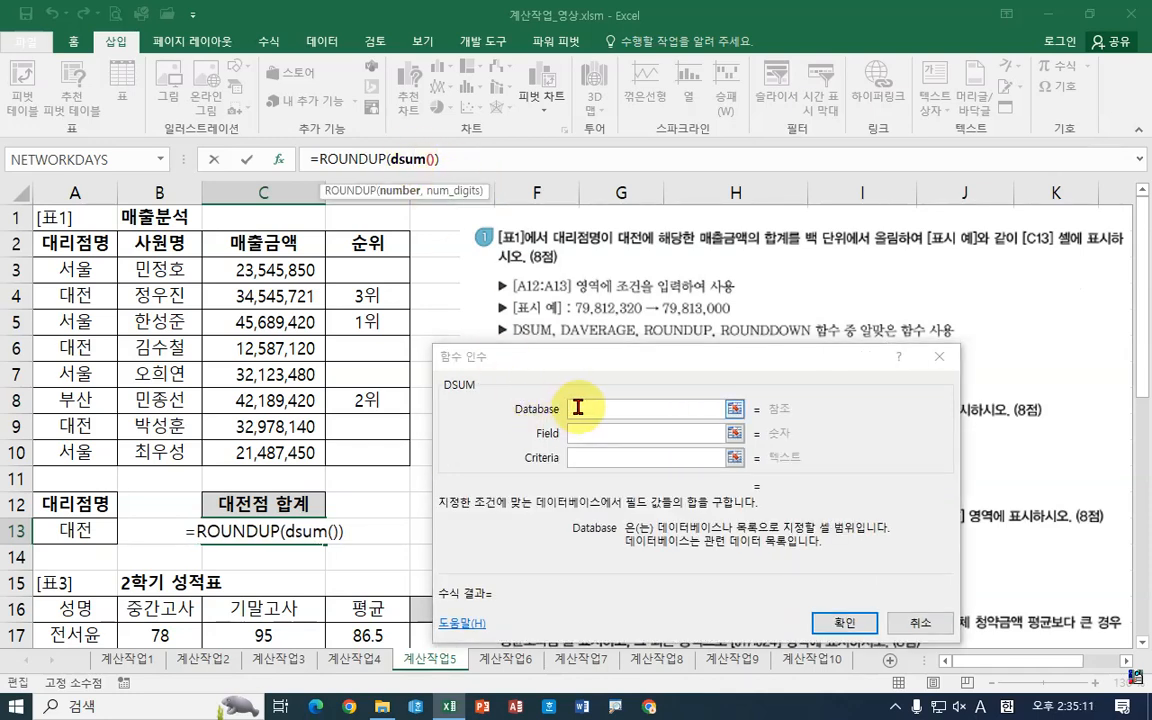
drag(98, 244, 366, 454)
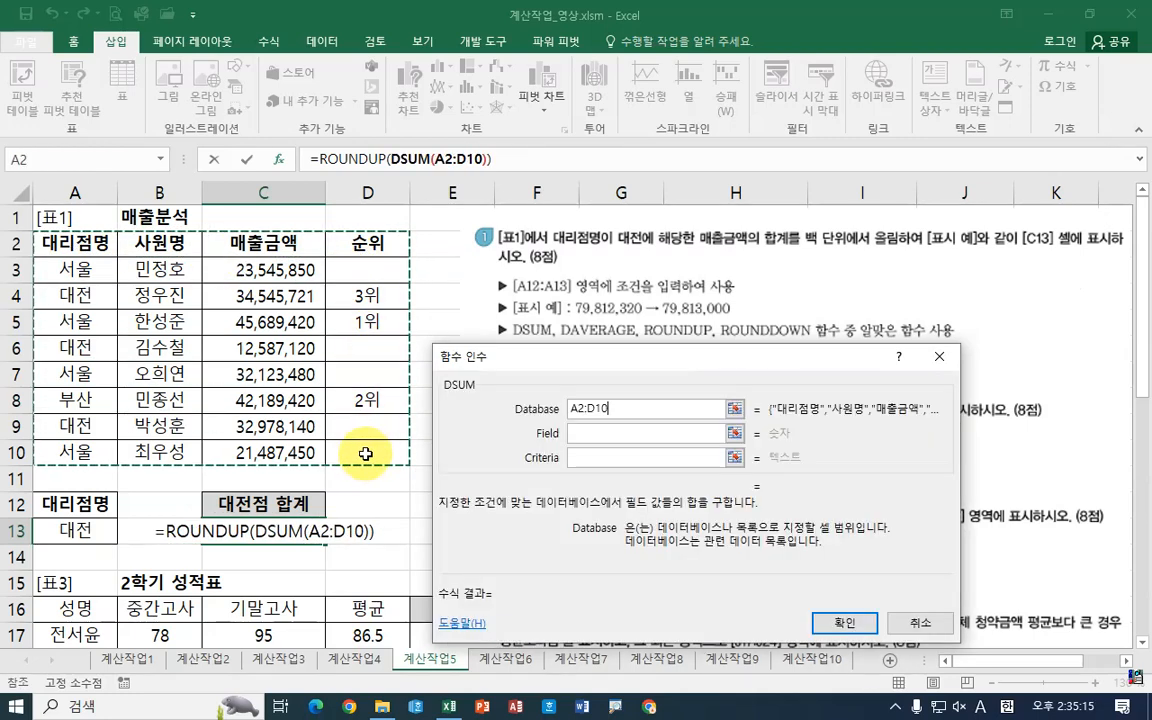
drag(75, 244, 274, 458)
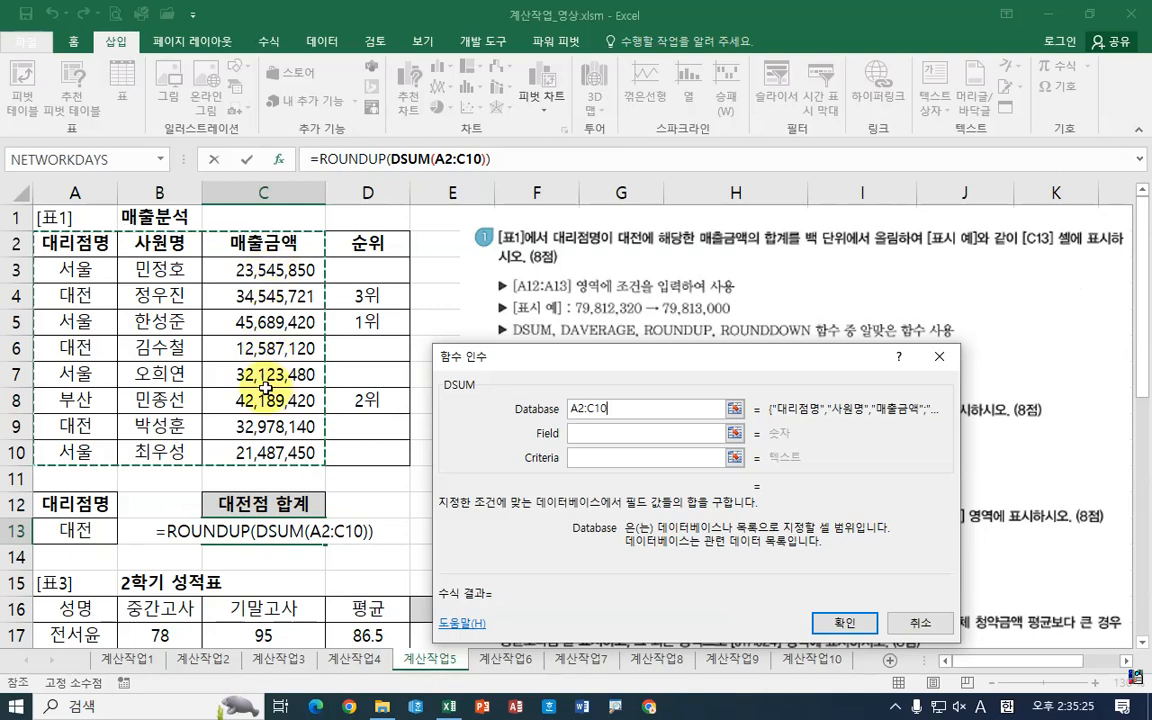
Step: Fill in the DSUM arguments: Database A2:D10, Field C2 (매출금액 header), and Criteria A12:A13
drag(80, 243, 358, 452)
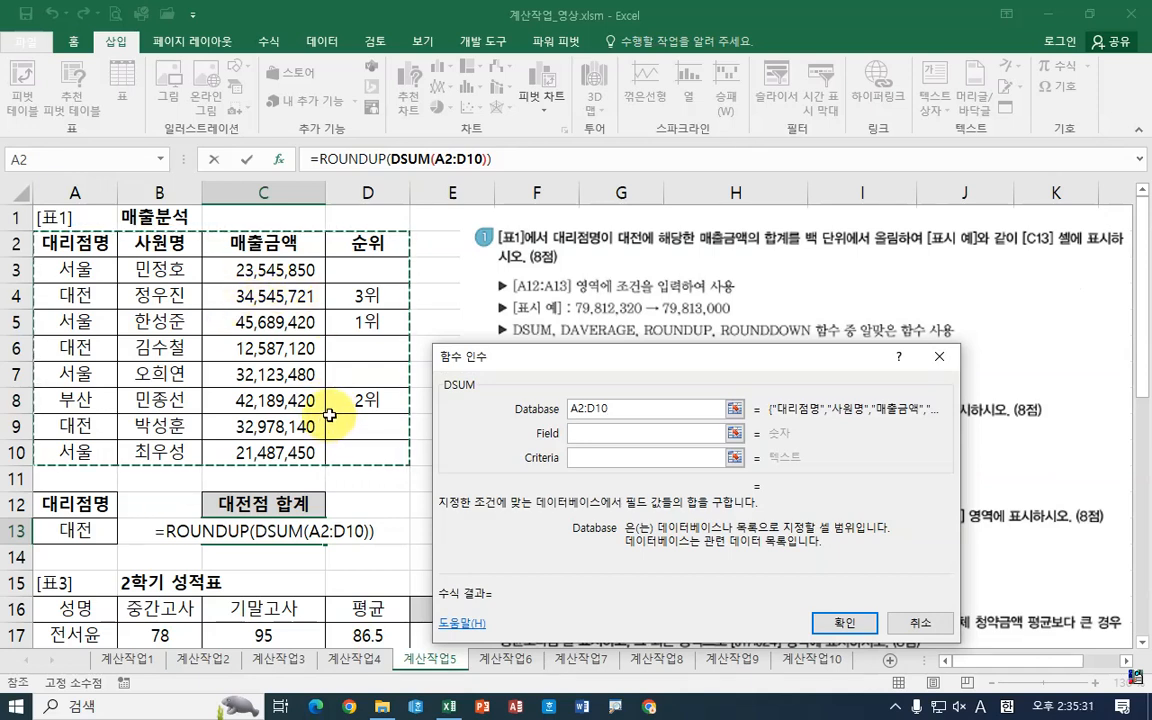
click(587, 436)
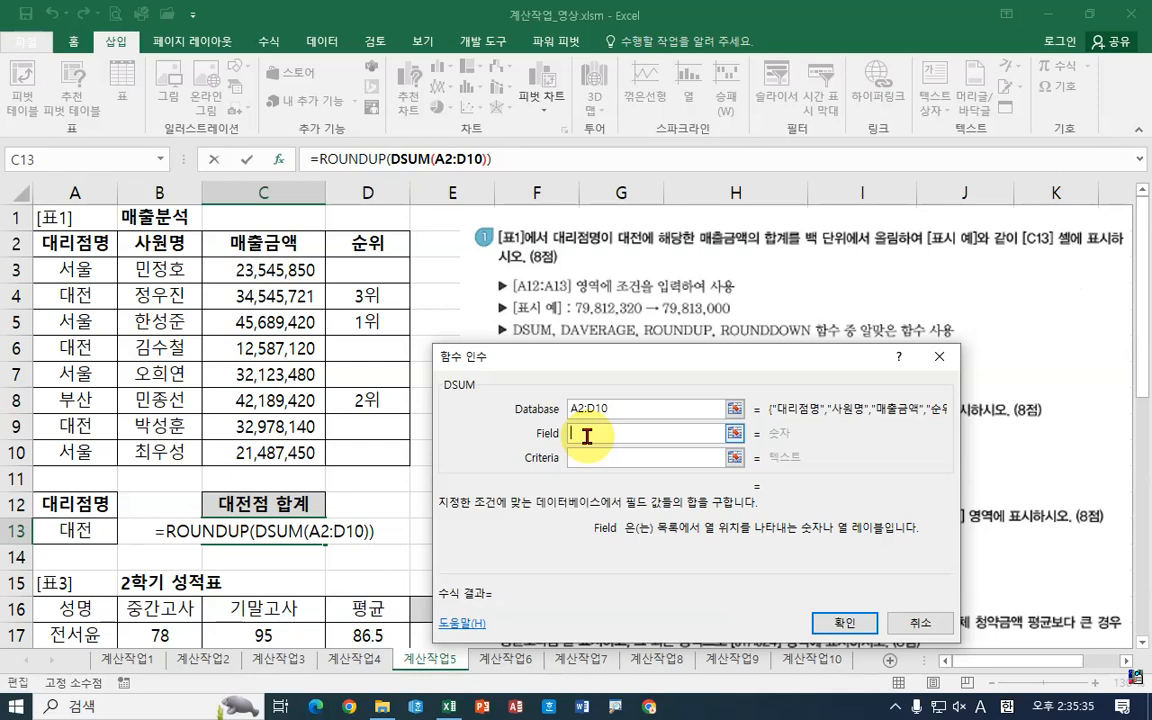
click(281, 249)
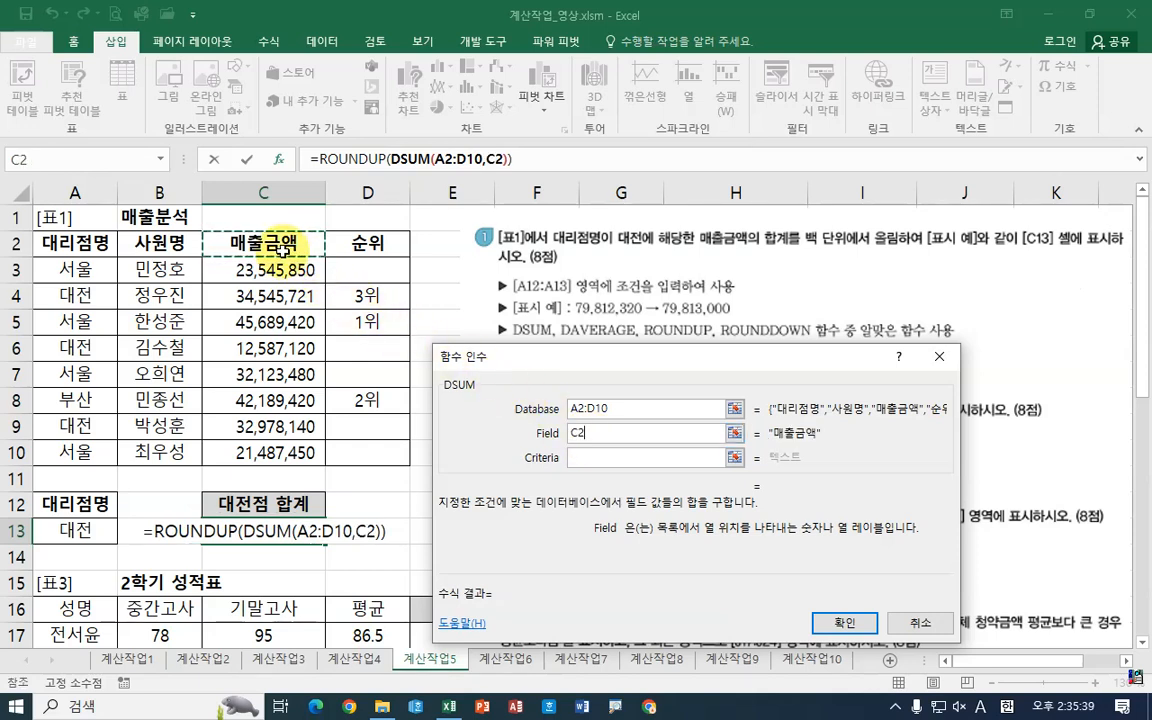
click(581, 458)
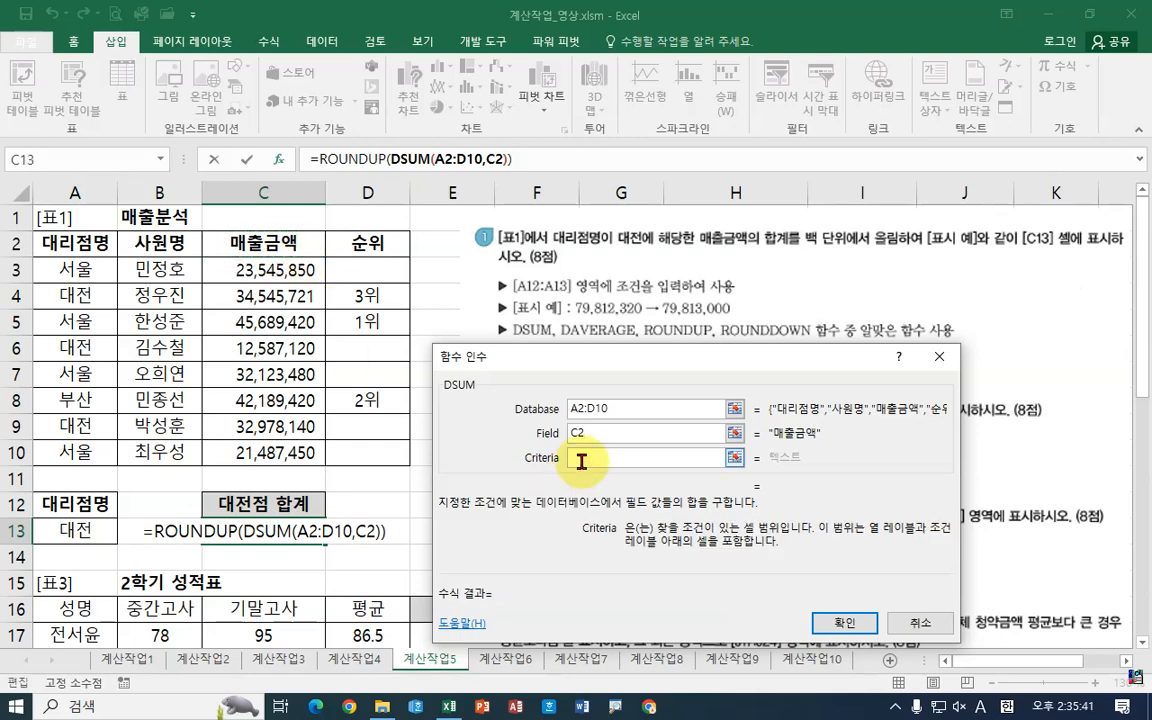
drag(78, 508, 79, 531)
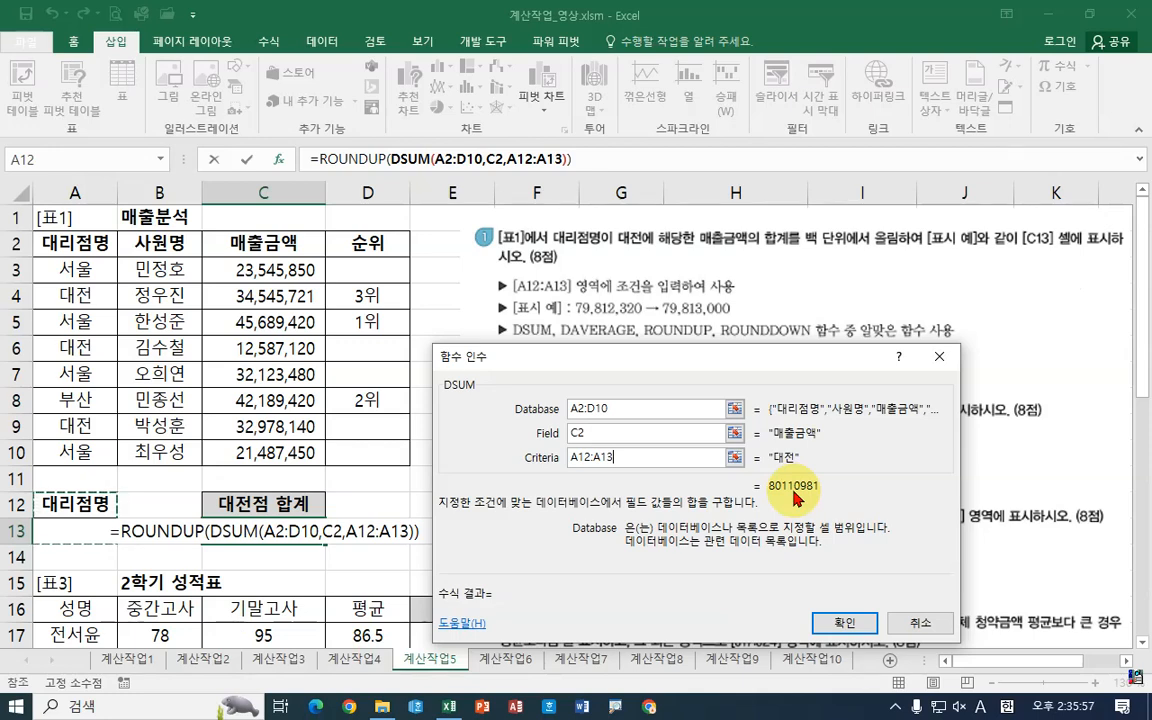
Step: Return to the ROUNDUP arguments, set Num_digits to -3, and confirm the formula in C13
click(340, 159)
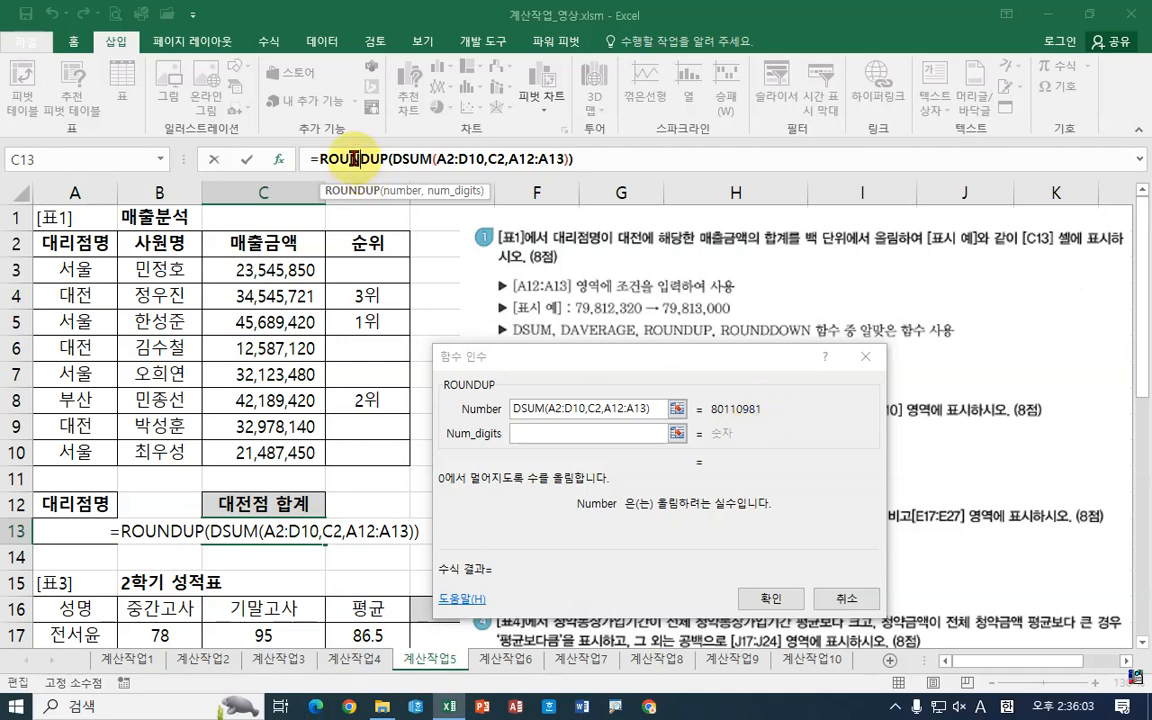
click(514, 434)
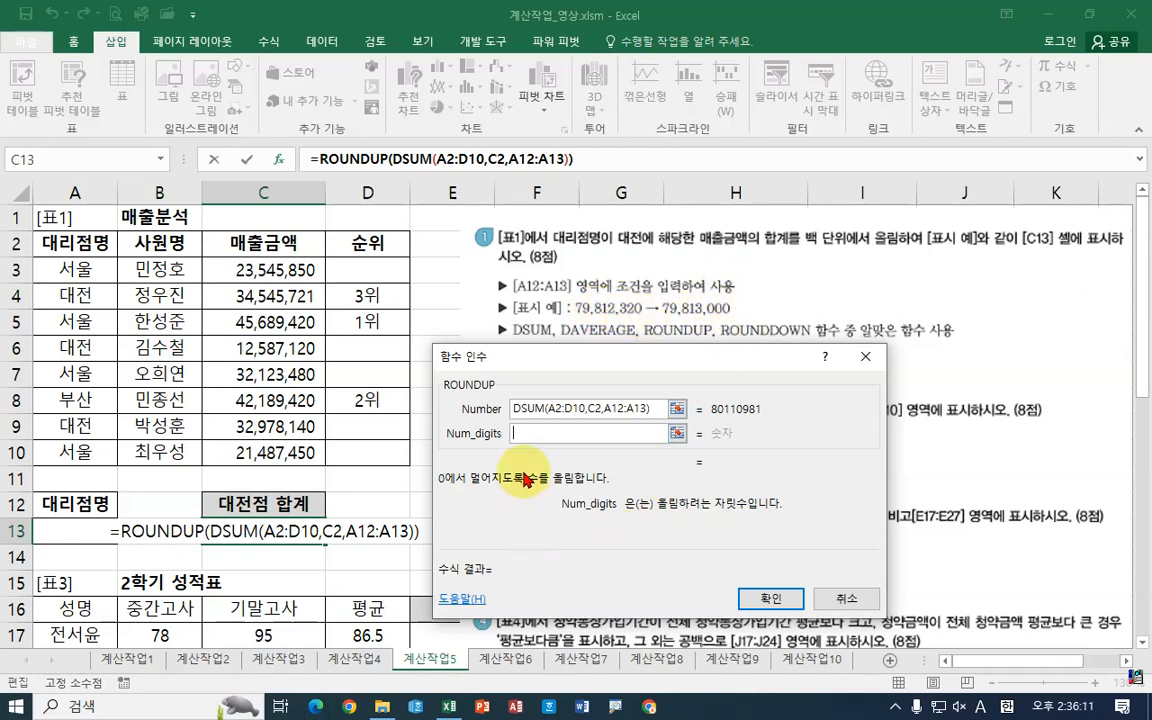
text(-3)
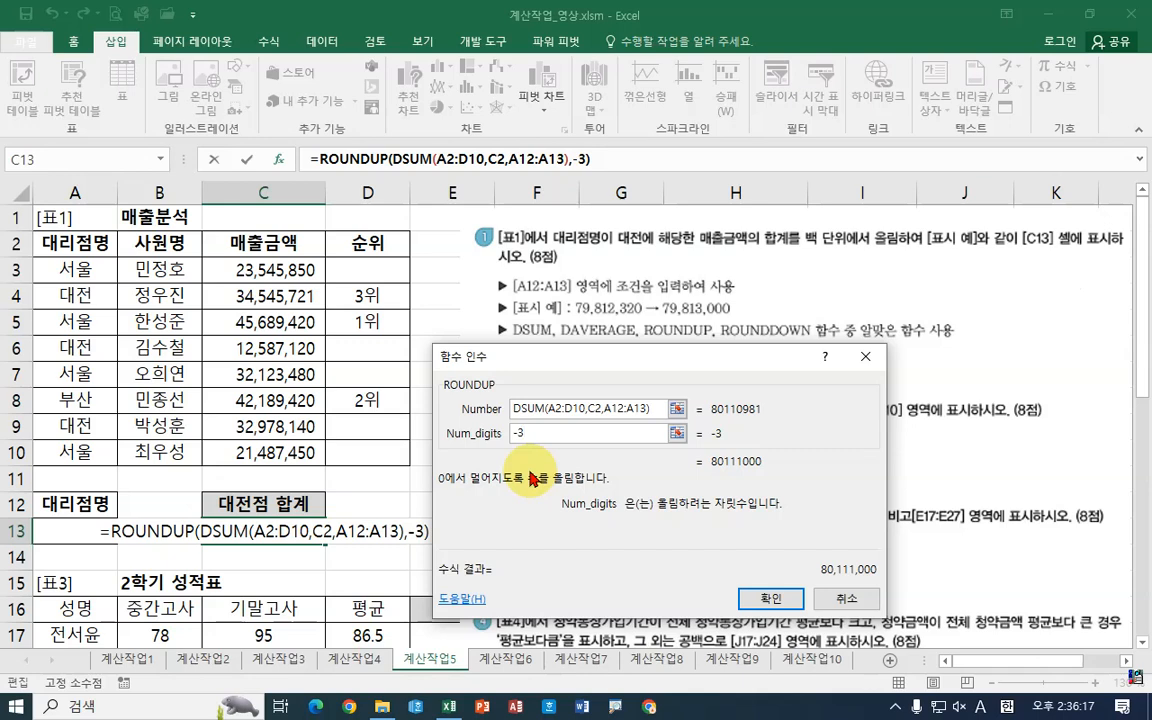
click(771, 598)
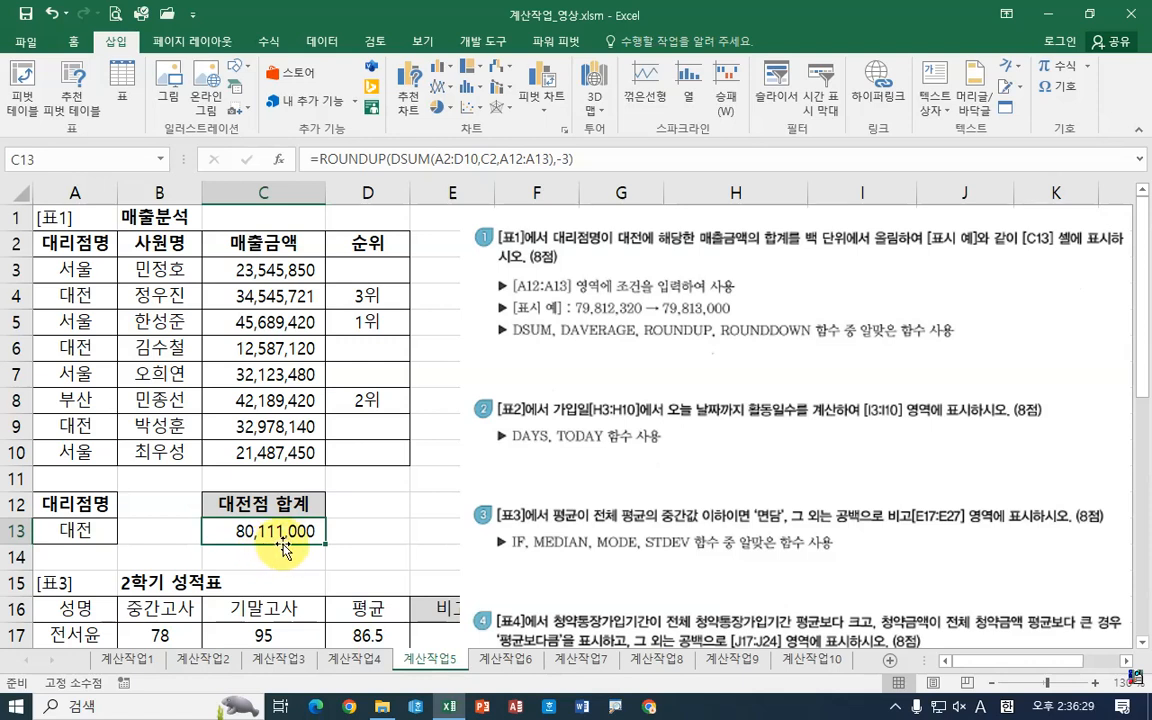
Step: Try the criteria by entering 서울 in A13, and undo that entry
click(373, 524)
click(260, 298)
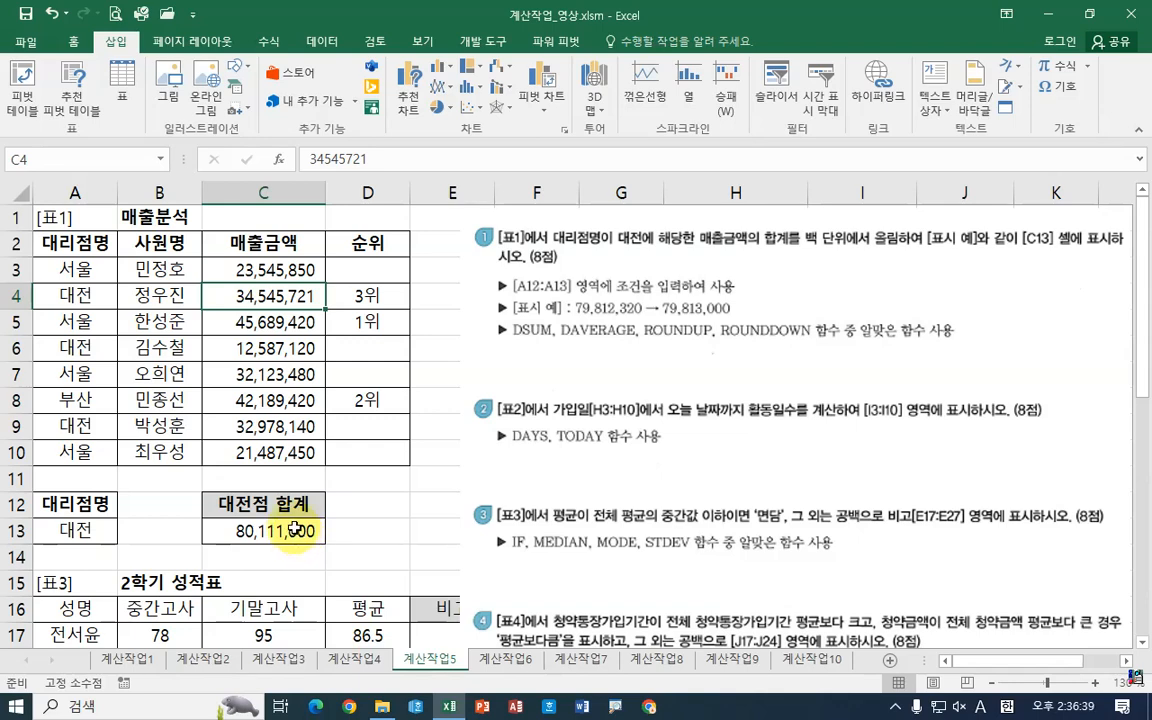
click(98, 530)
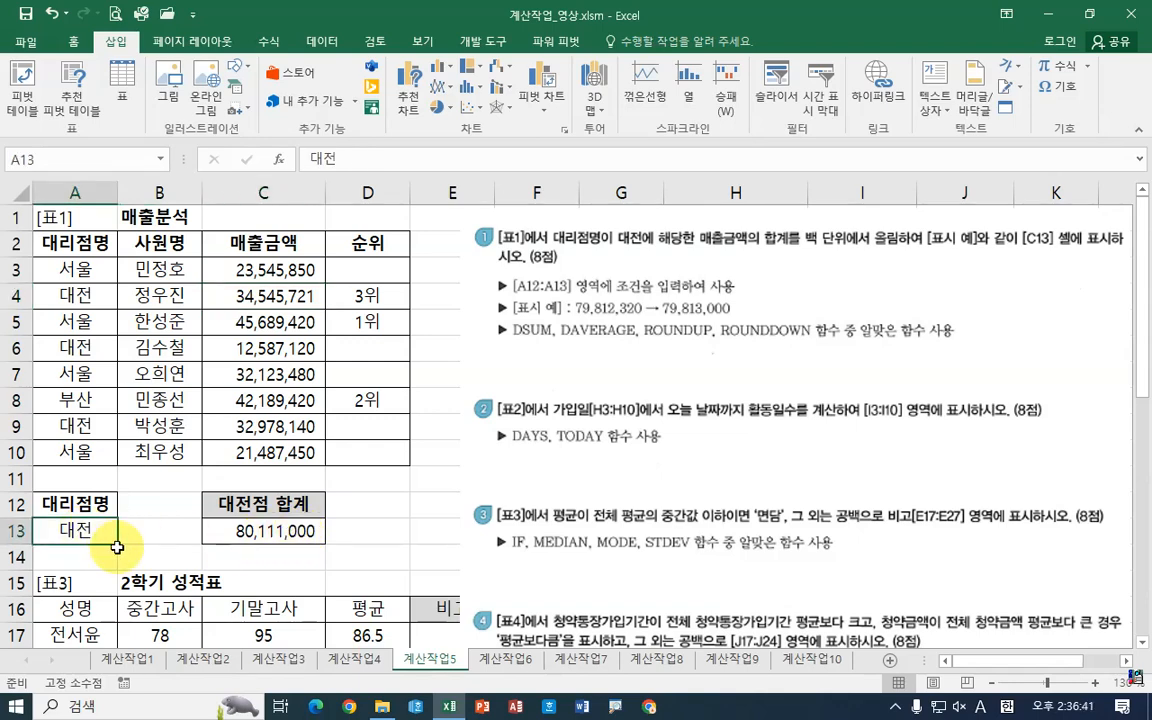
key(Hangul)
text(서)
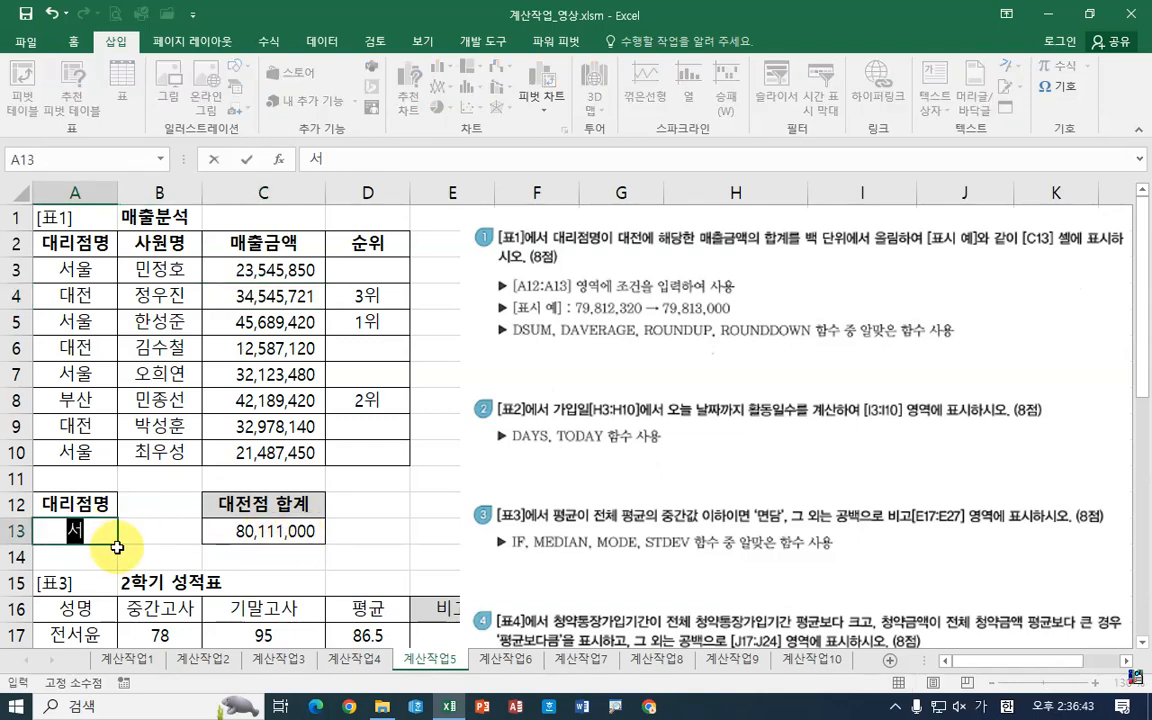
text(우ㄹ)
key(Return)
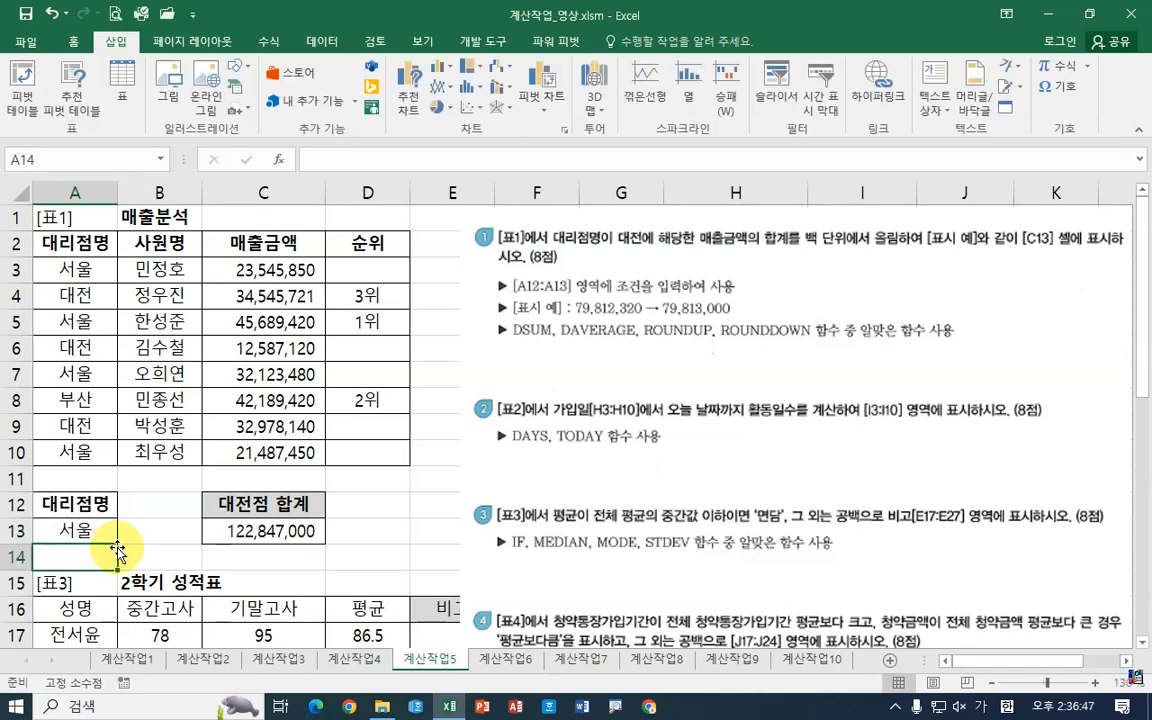
click(50, 17)
Step: Start a DAYS formula in cell I3 and open its function arguments
drag(552, 372, 990, 376)
click(1127, 661)
click(1127, 661)
click(1127, 661)
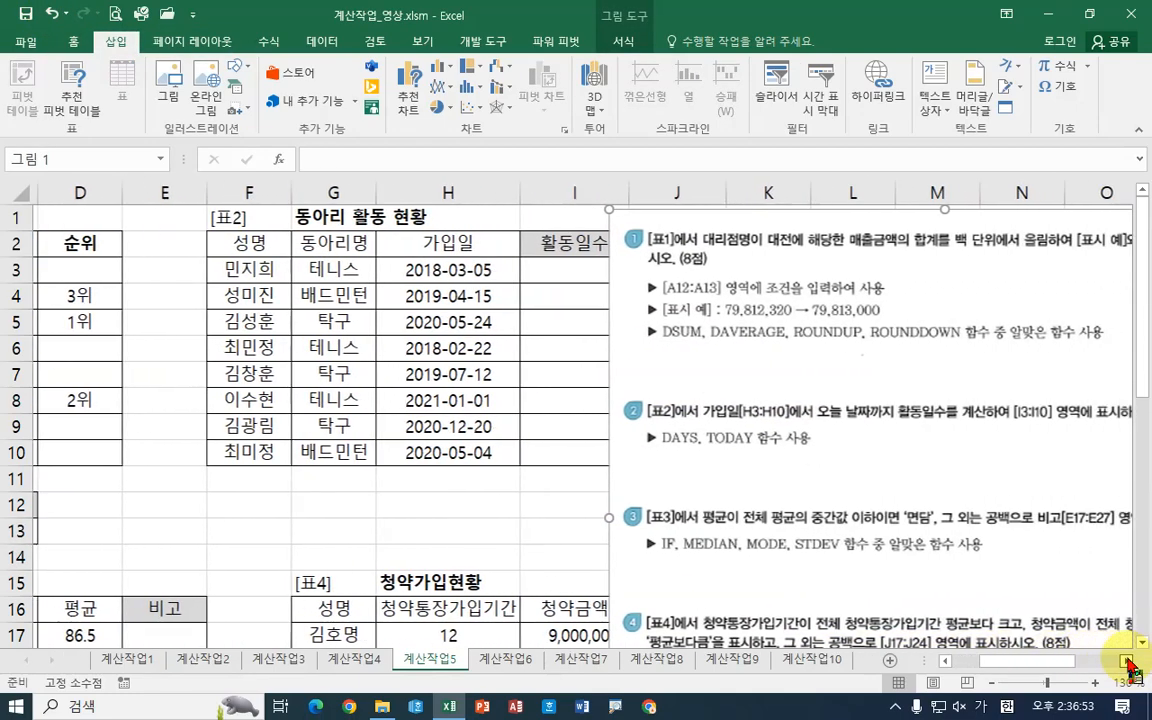
click(1127, 661)
click(1127, 661)
drag(684, 459, 730, 454)
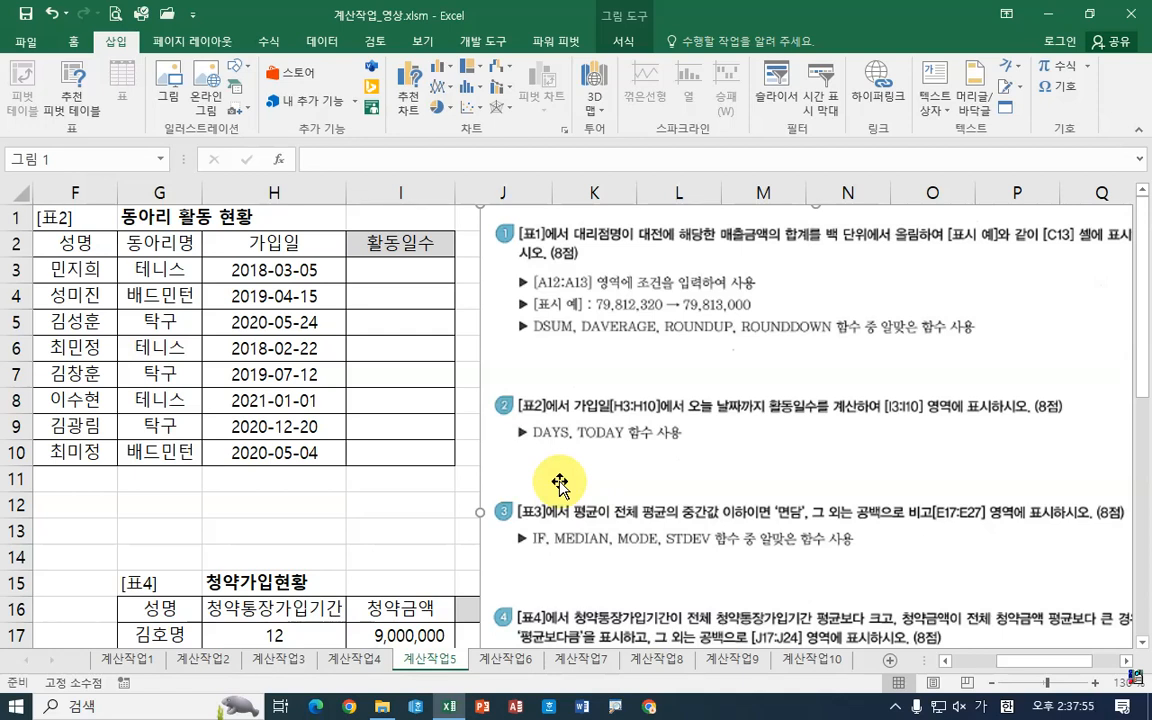
click(408, 270)
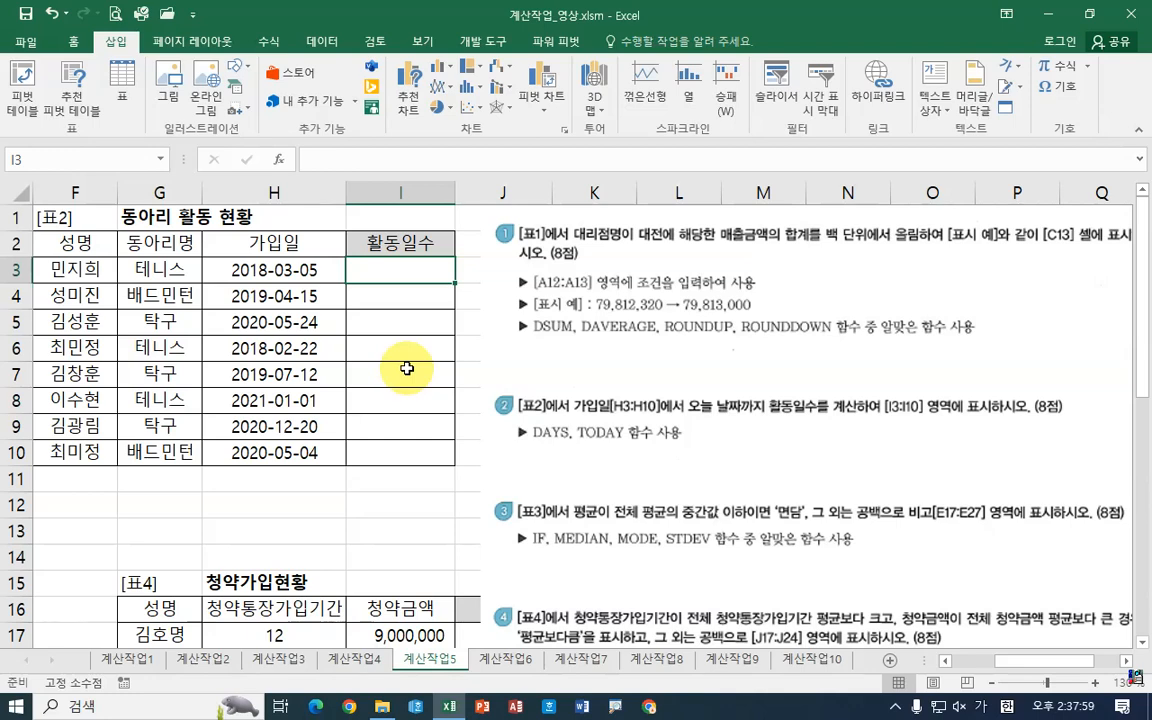
text(=ㅇ)
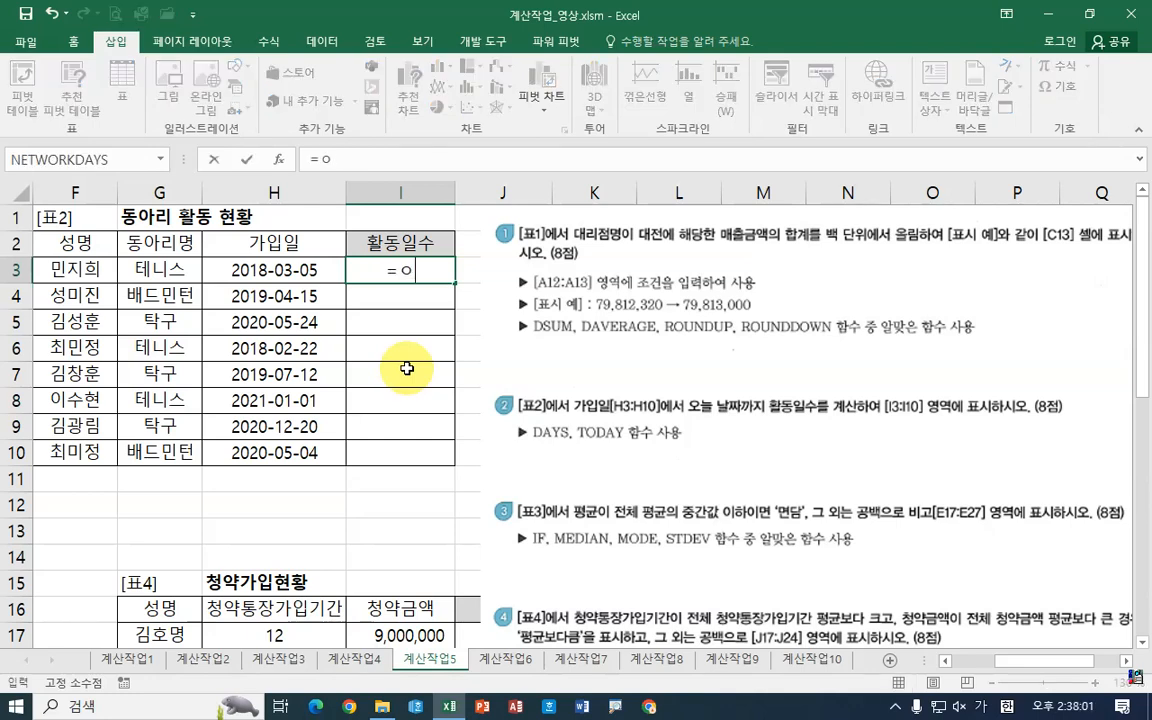
key(BackSpace)
key(Hangul)
text(da)
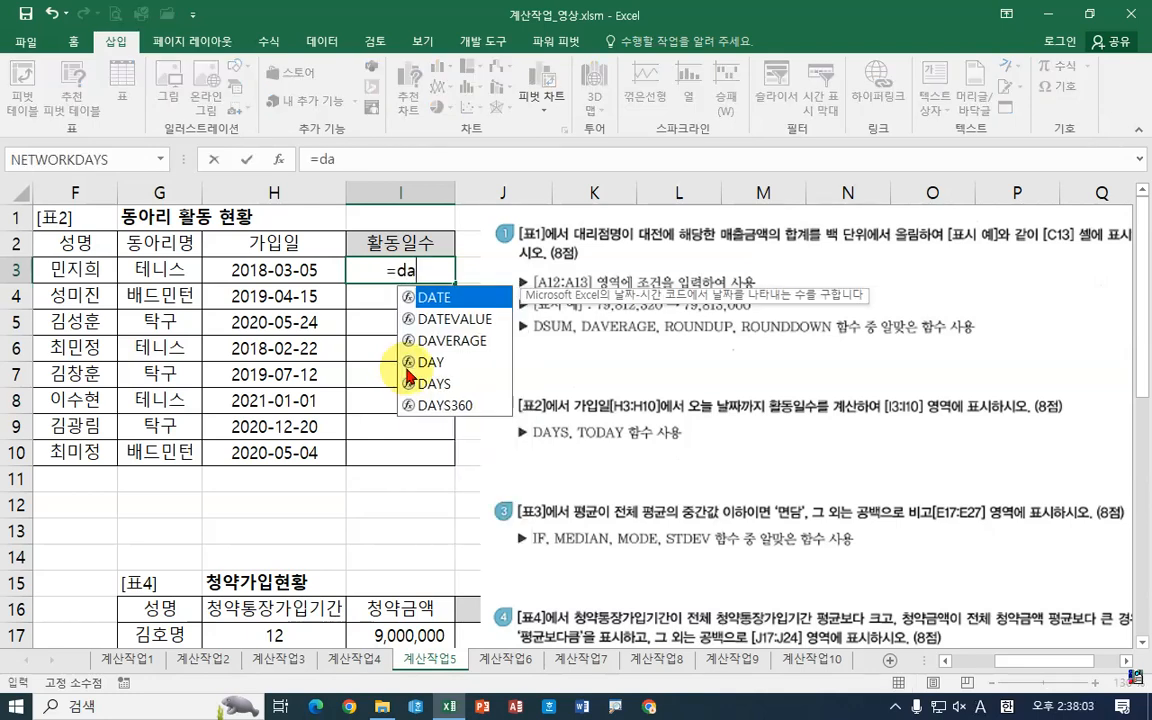
double_click(410, 383)
click(280, 160)
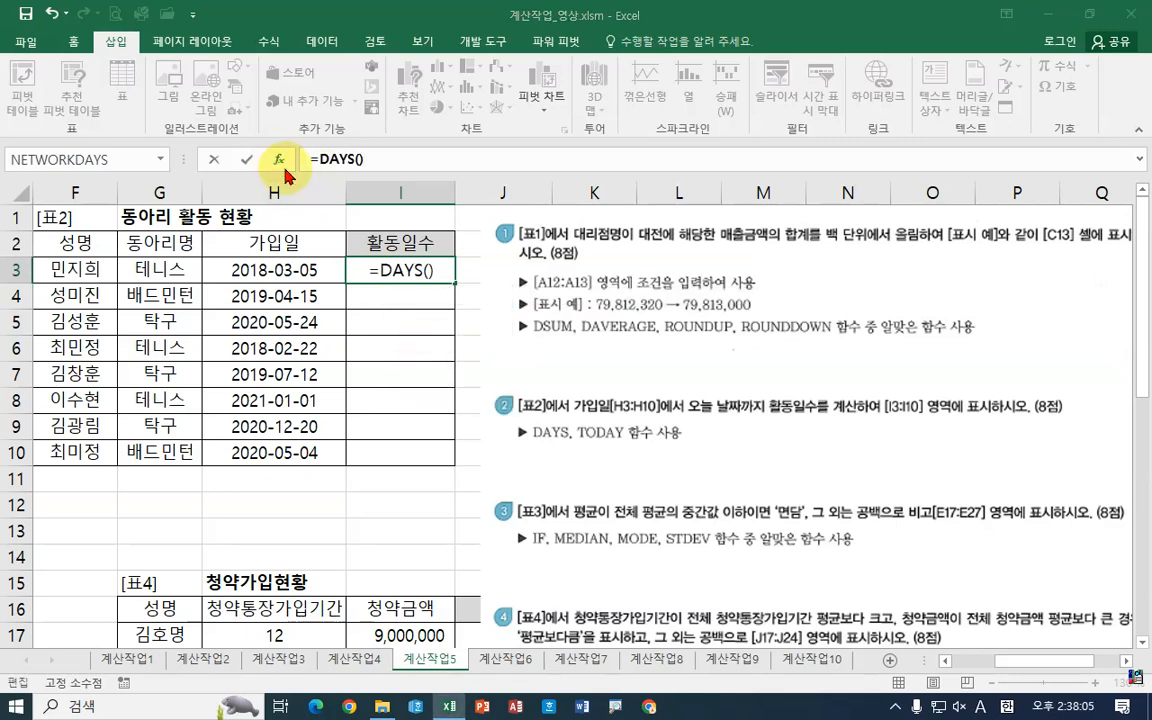
Step: Set the DAYS Start_date argument to the join date in H3
drag(553, 301, 275, 301)
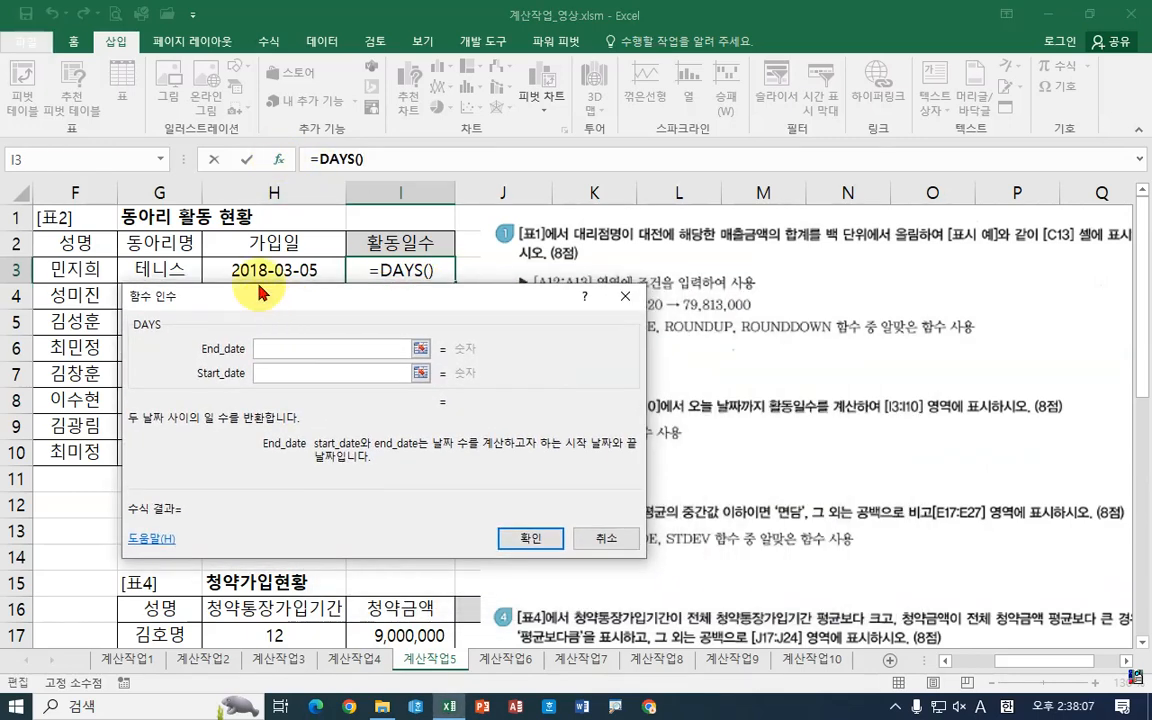
click(271, 372)
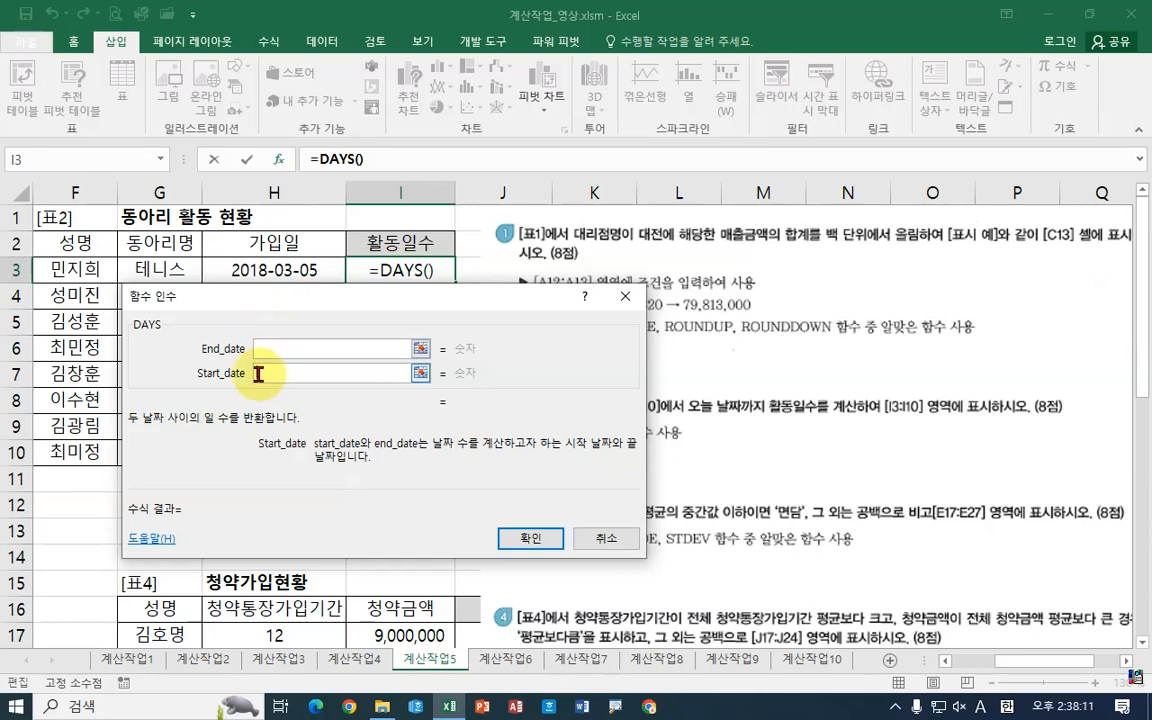
click(273, 268)
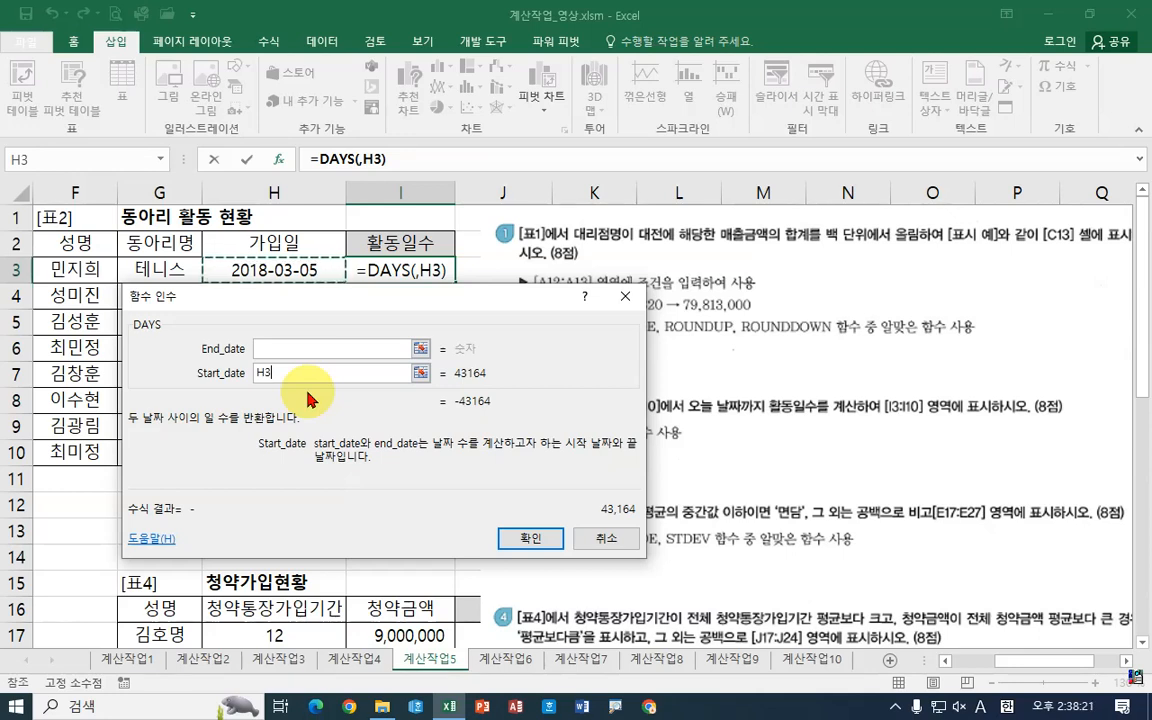
mouse_move(290, 361)
mouse_down()
mouse_move(278, 331)
mouse_move(285, 368)
mouse_move(406, 386)
mouse_up()
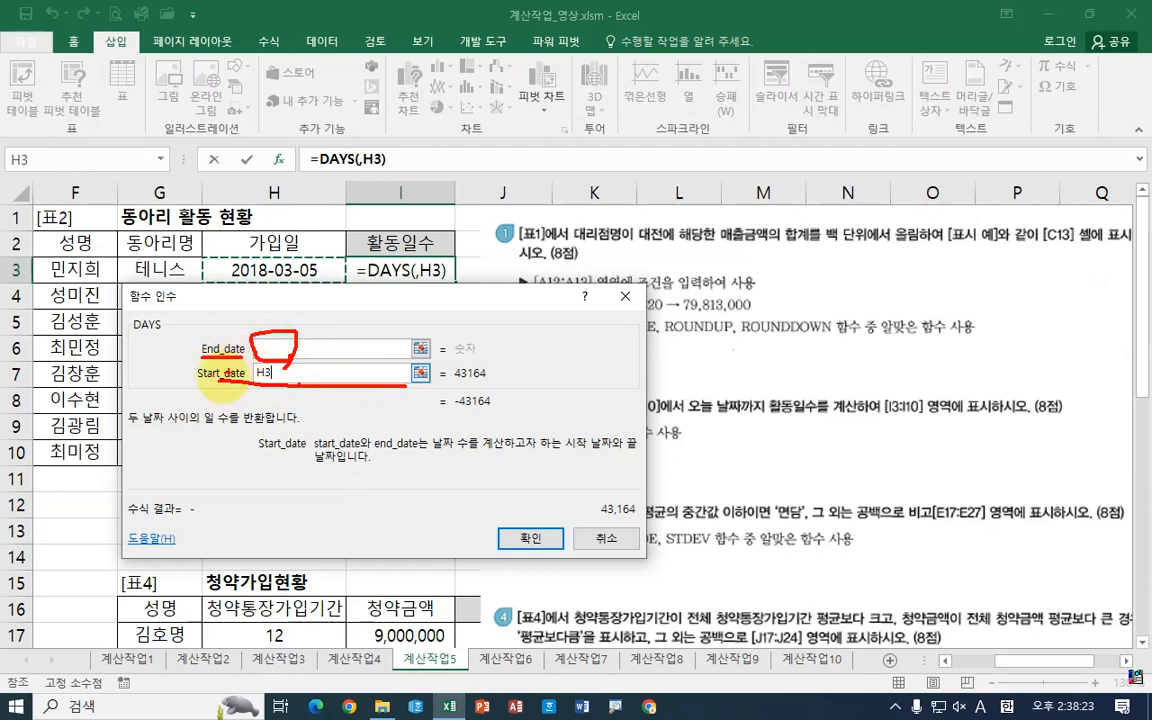
drag(200, 358, 245, 358)
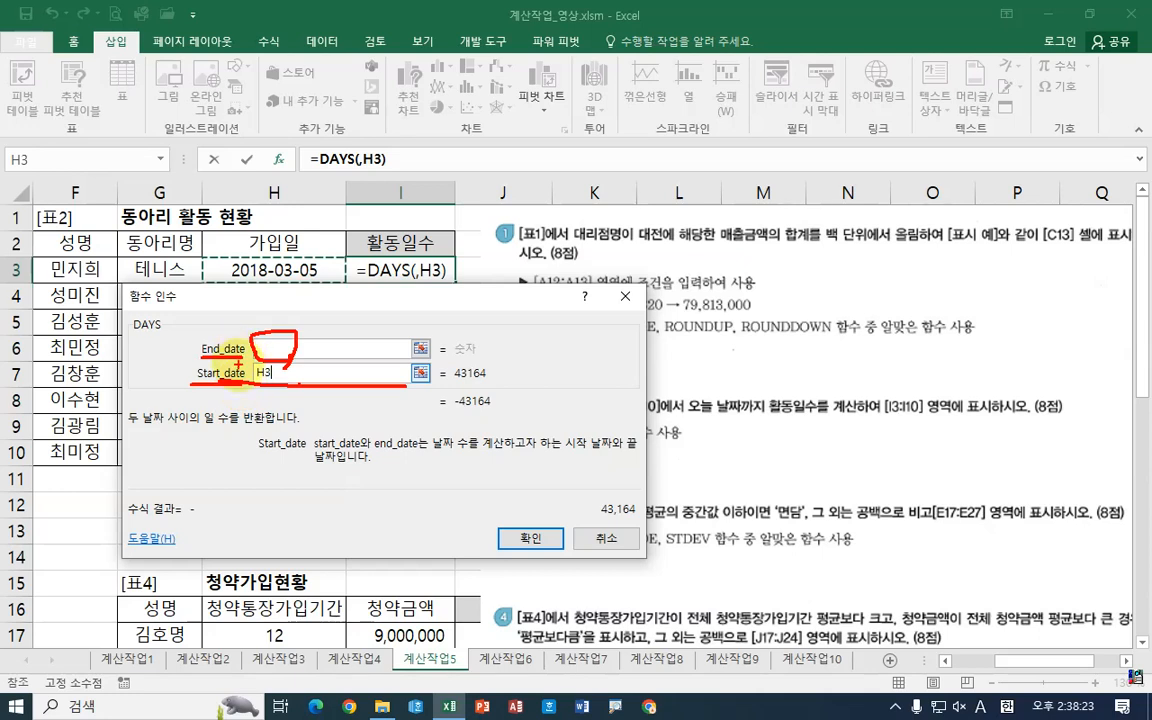
mouse_move(585, 330)
mouse_down()
mouse_move(522, 342)
mouse_move(562, 368)
mouse_up()
mouse_move(588, 418)
mouse_down()
mouse_move(527, 410)
mouse_move(560, 450)
mouse_up()
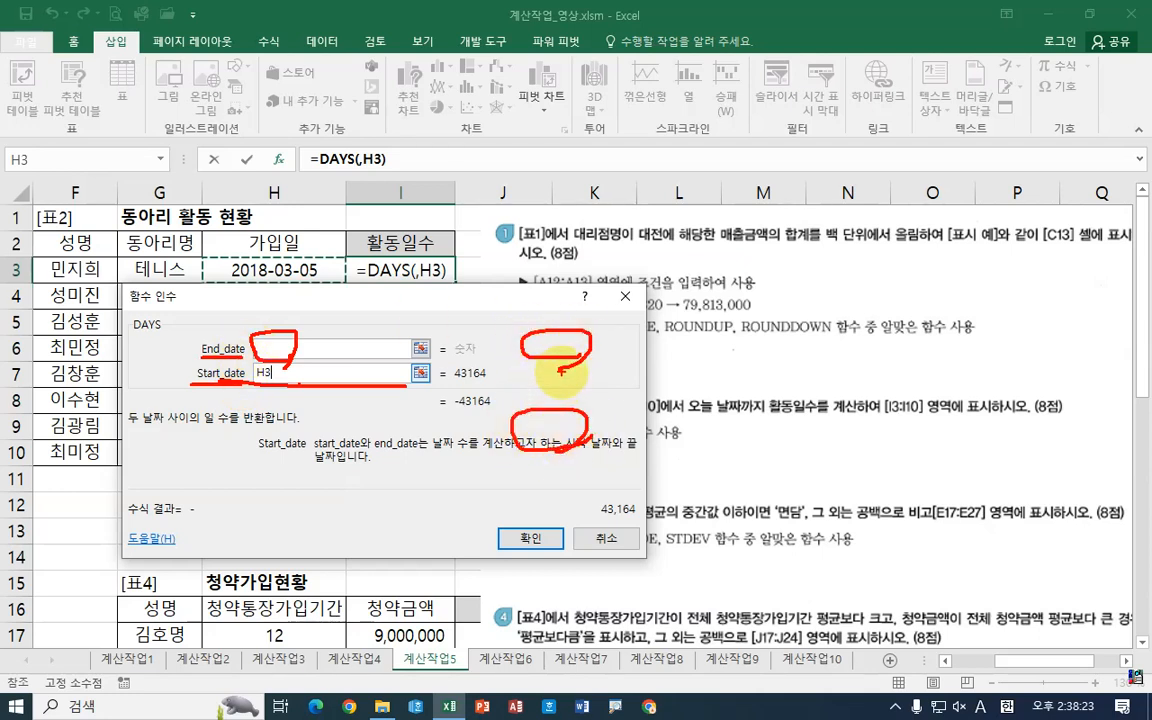
mouse_move(600, 385)
mouse_down()
mouse_move(637, 383)
mouse_move(616, 425)
mouse_up()
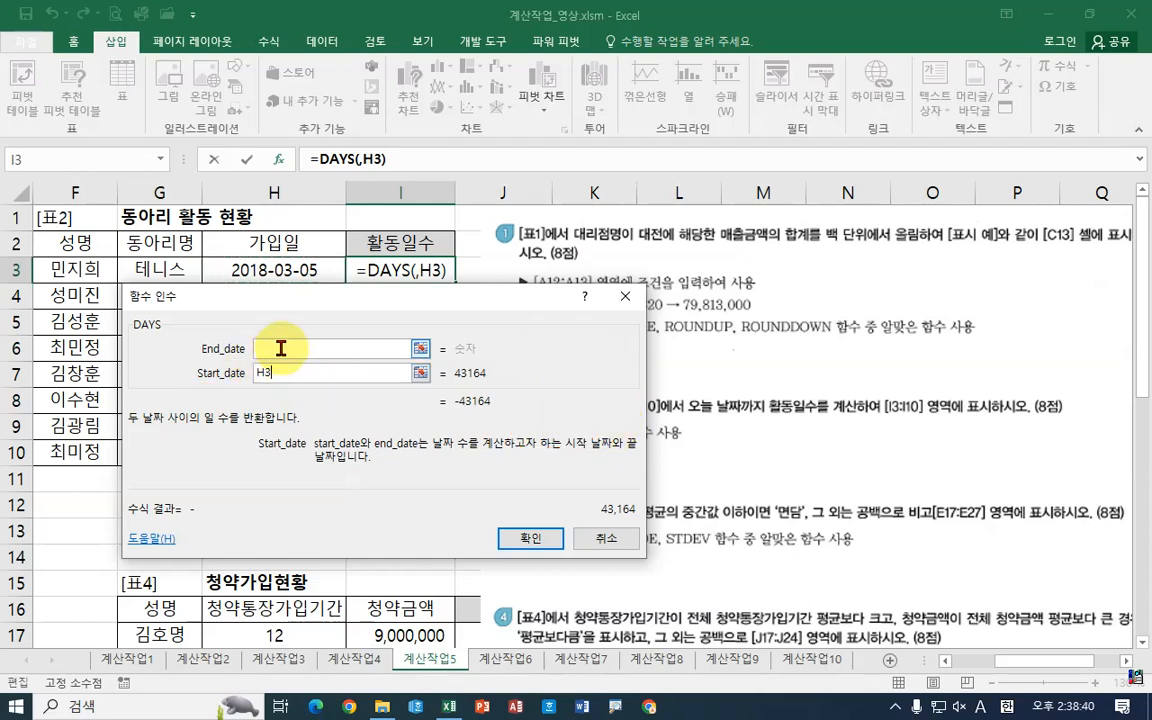
Step: Enter today() as the End_date argument and confirm the DAYS formula in I3
click(281, 348)
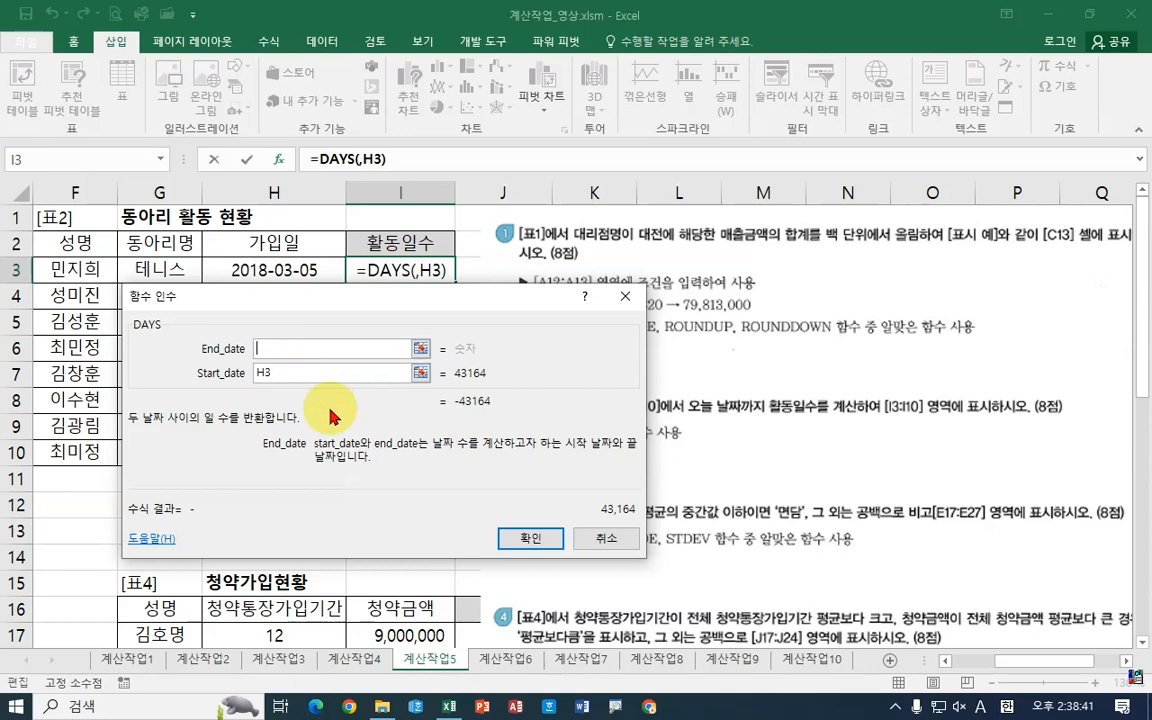
text(today)
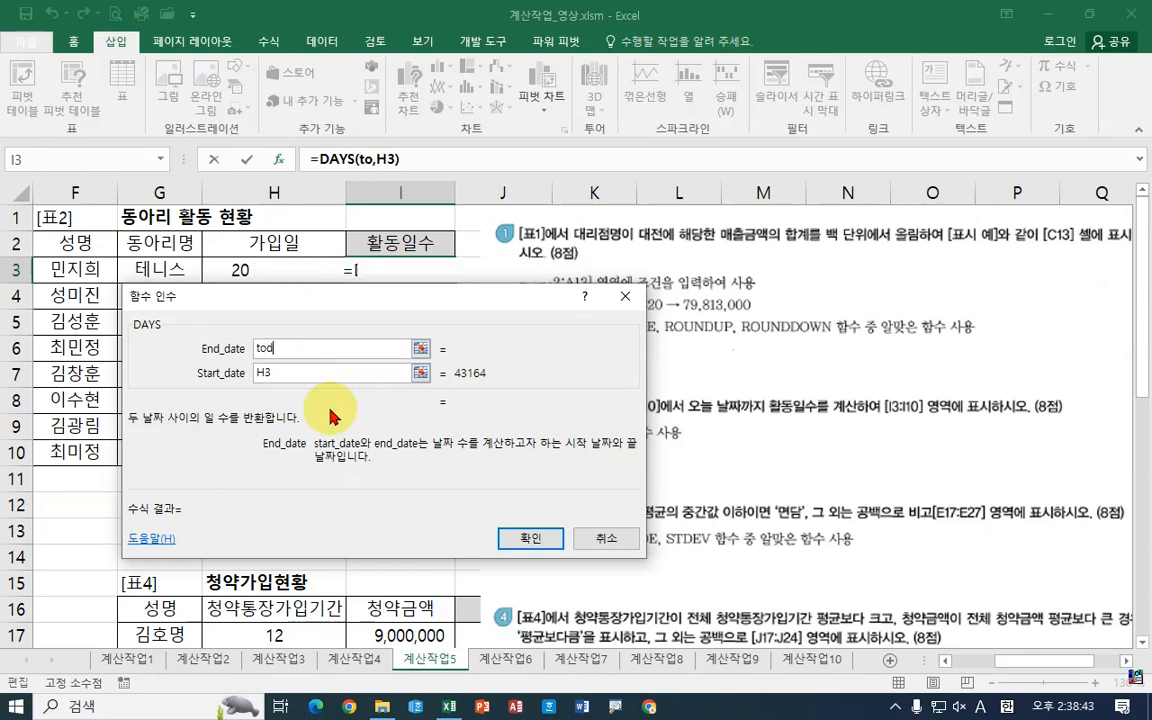
text(())
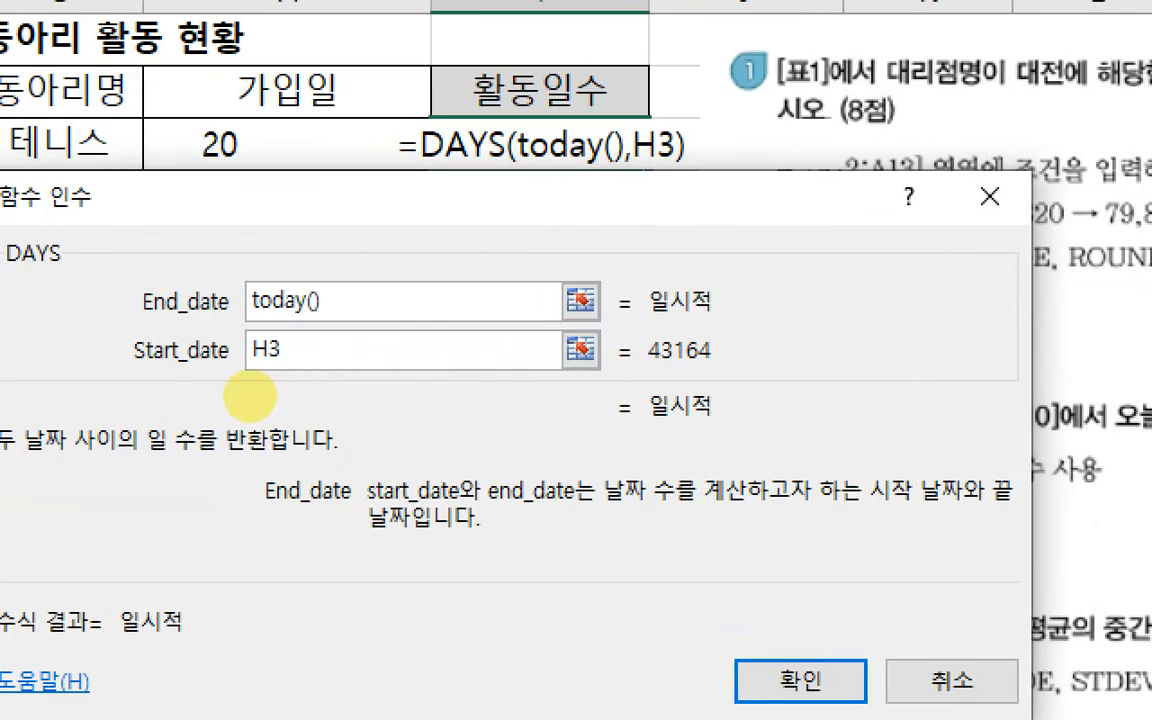
drag(313, 322, 474, 322)
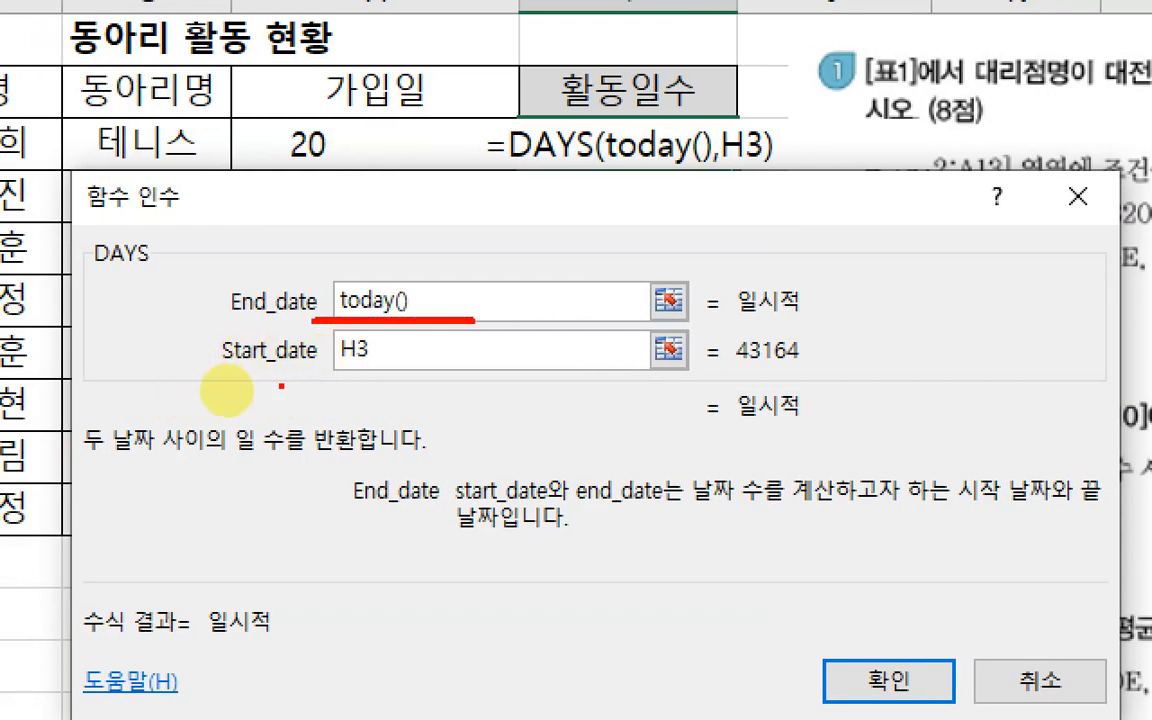
drag(279, 384, 424, 384)
drag(424, 257, 467, 254)
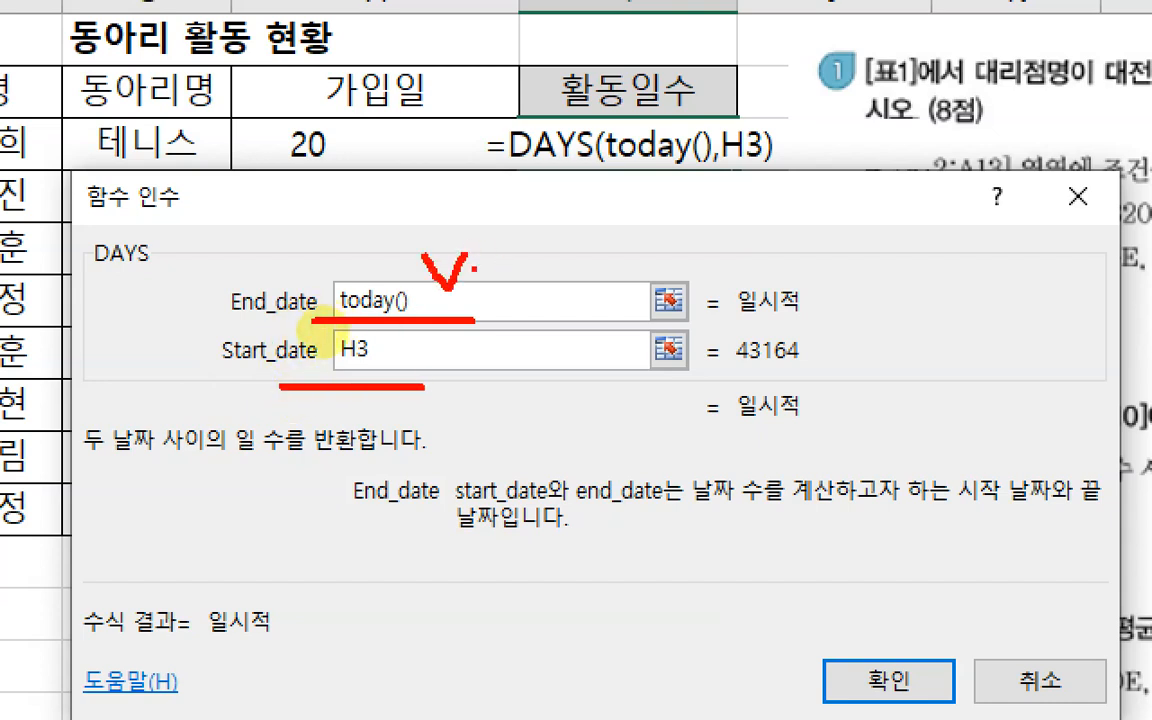
mouse_move(337, 325)
mouse_down()
mouse_move(265, 352)
mouse_move(400, 335)
mouse_up()
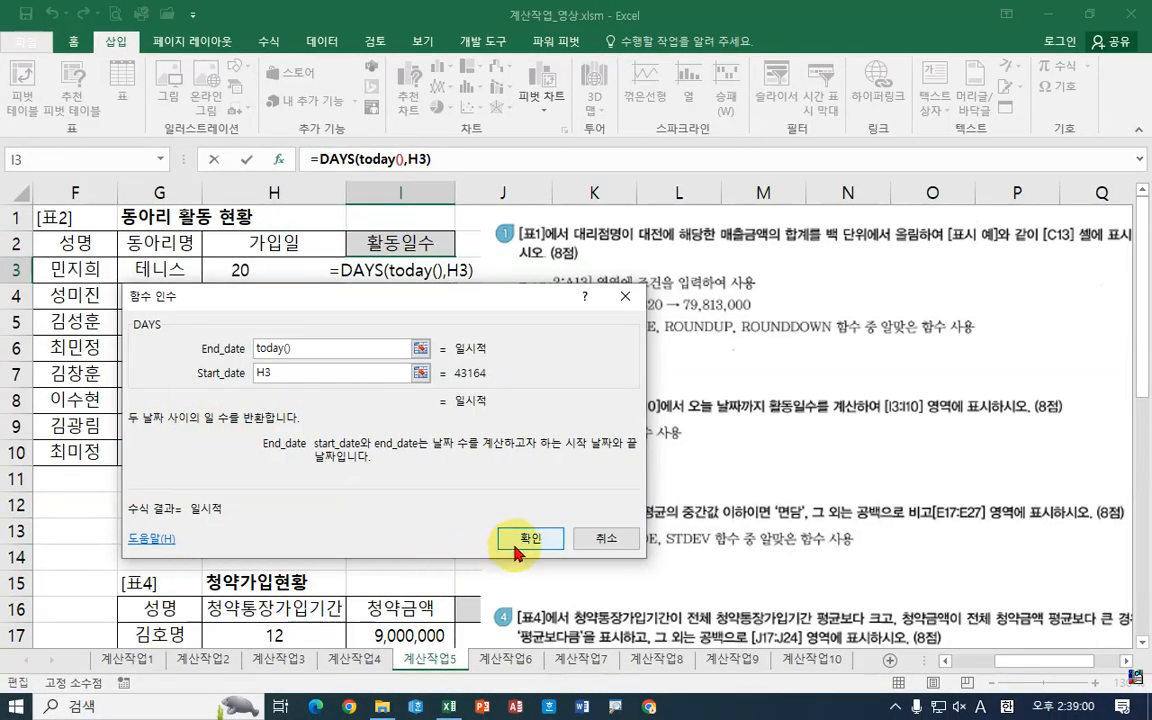
click(889, 681)
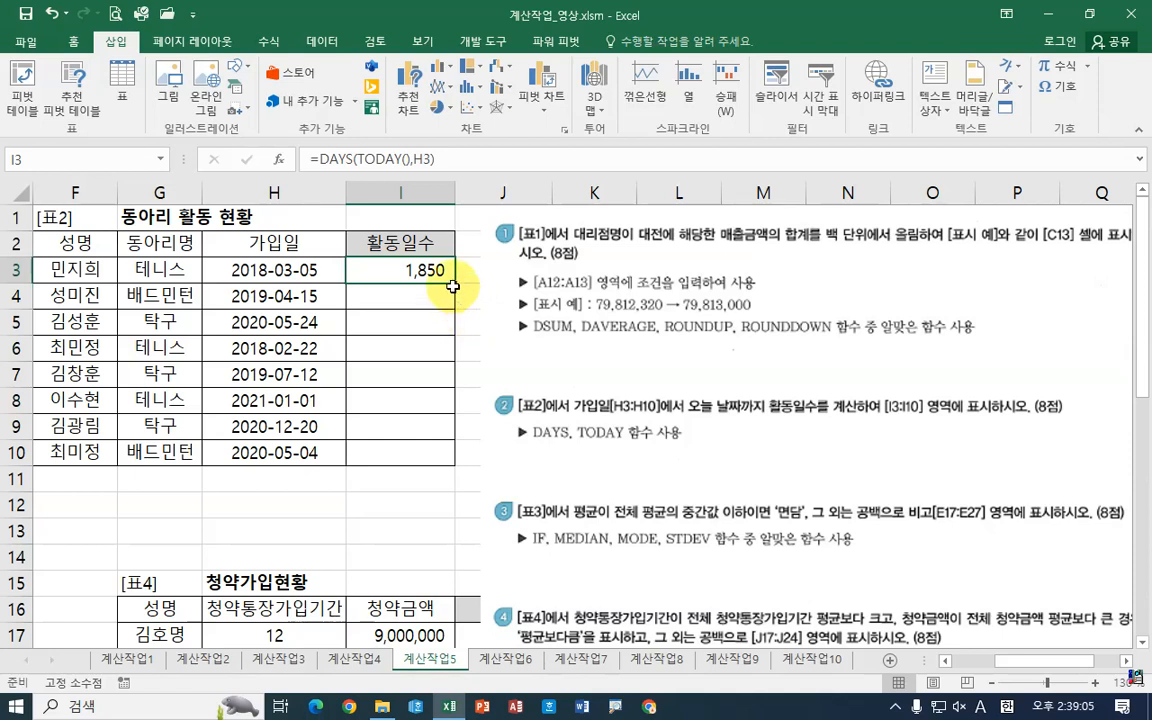
Step: Fill the DAYS formula down from I3 through I10
drag(455, 283, 442, 460)
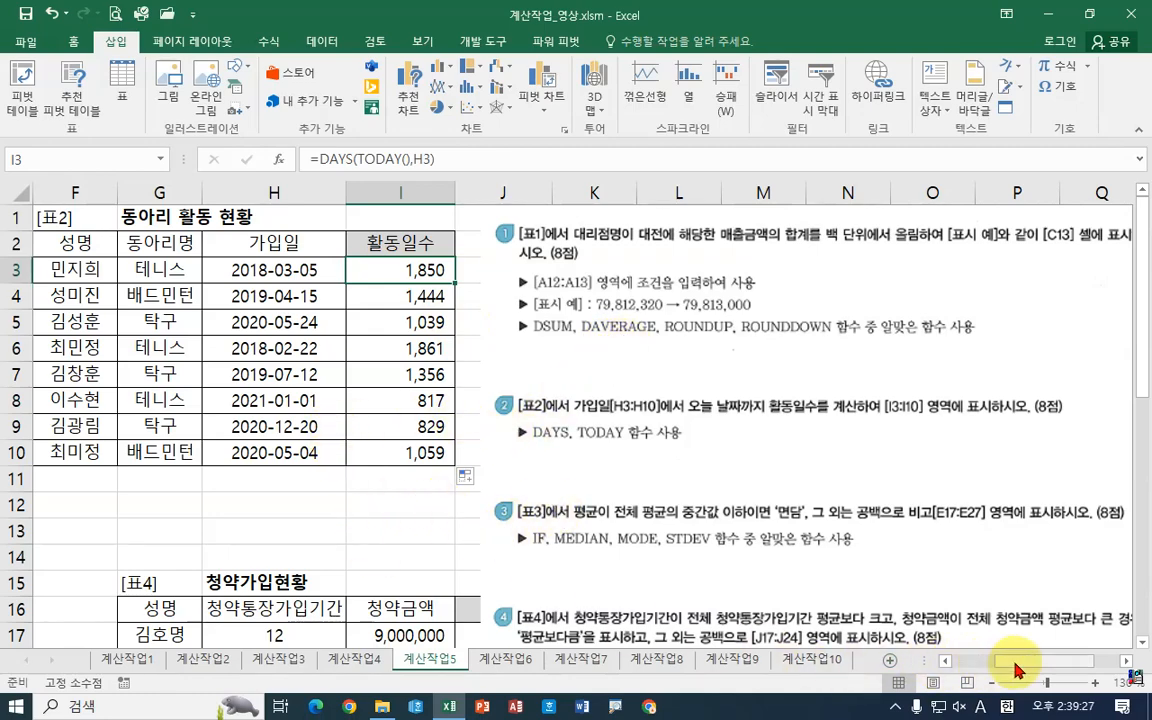
scroll(800, 595, left, 3)
scroll(500, 515, down, 2)
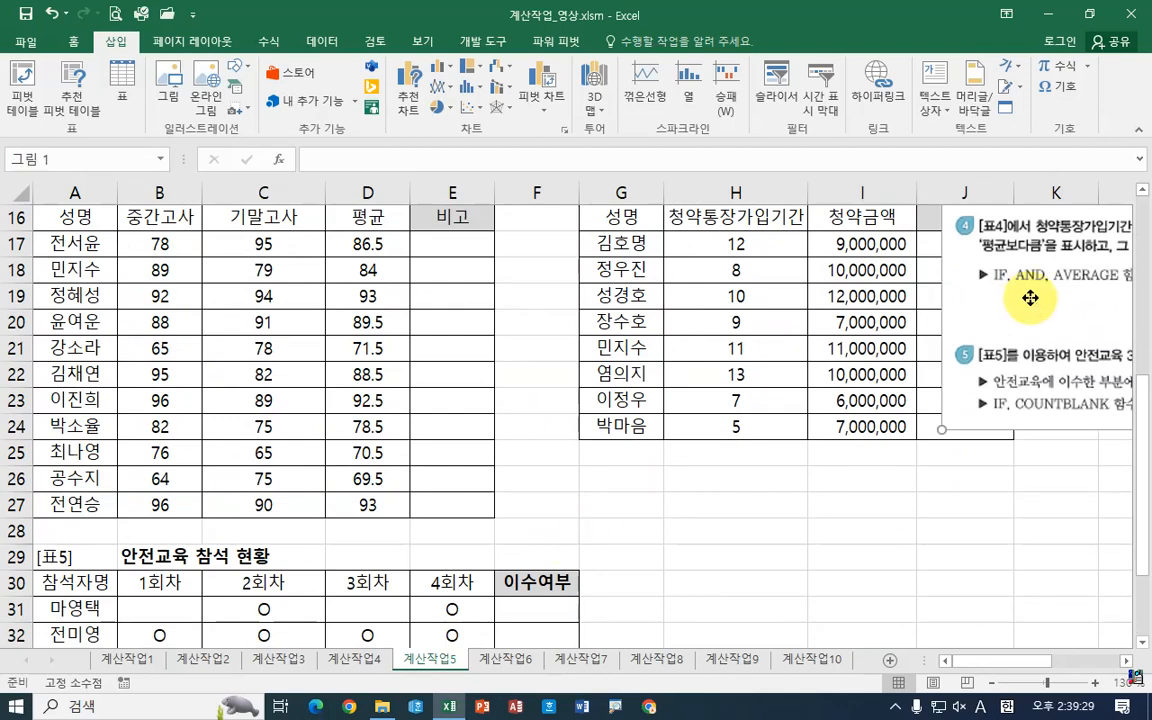
Step: Move the task instruction picture beside the tables and select cell E17
drag(1028, 296, 722, 447)
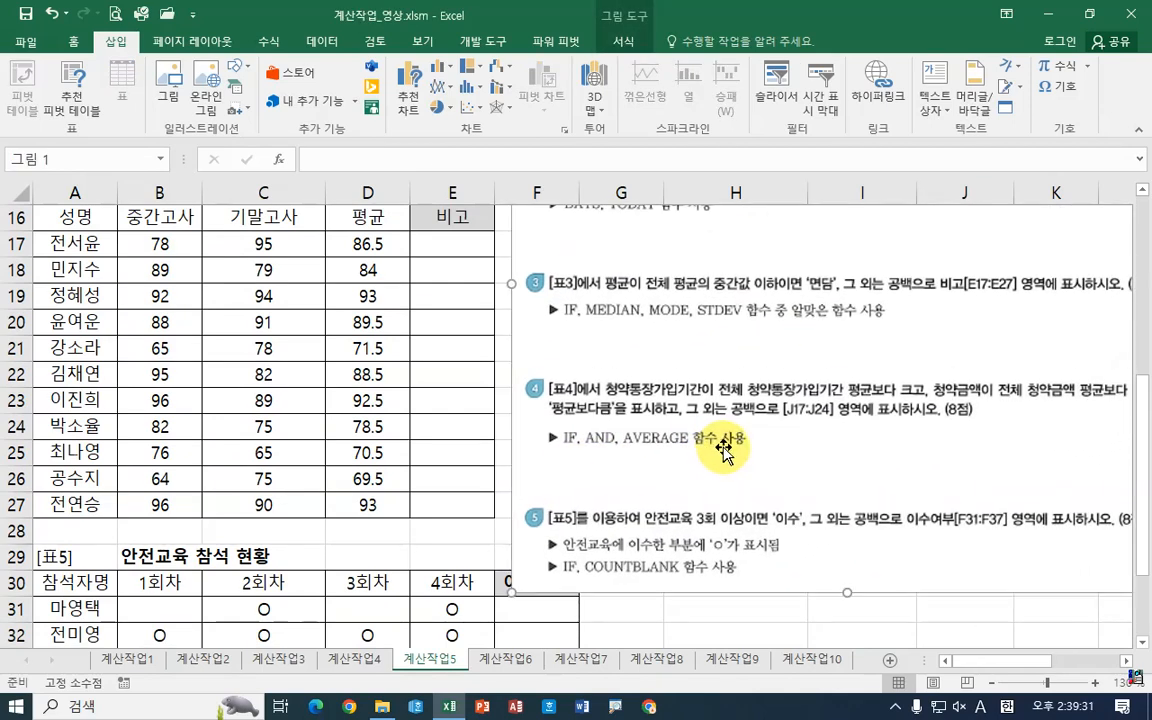
click(440, 245)
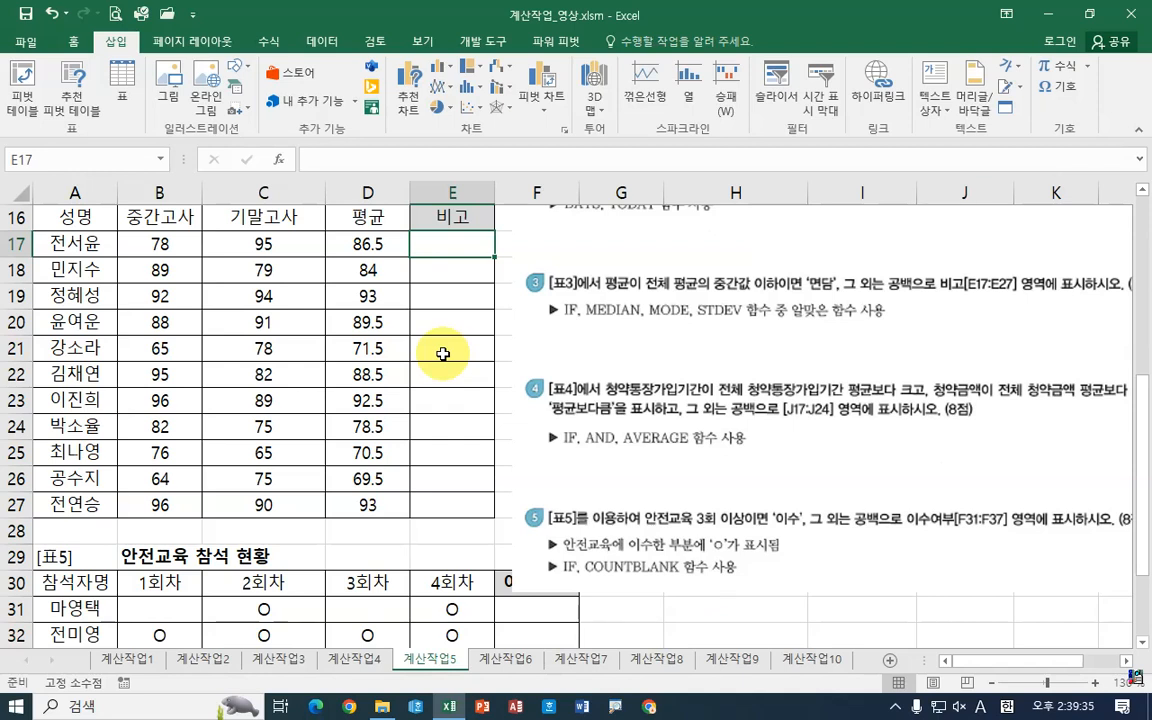
Step: Review task 3's condition comparing each average in D17:D27 with the median of all averages
key(ctrl+2)
drag(342, 231, 392, 257)
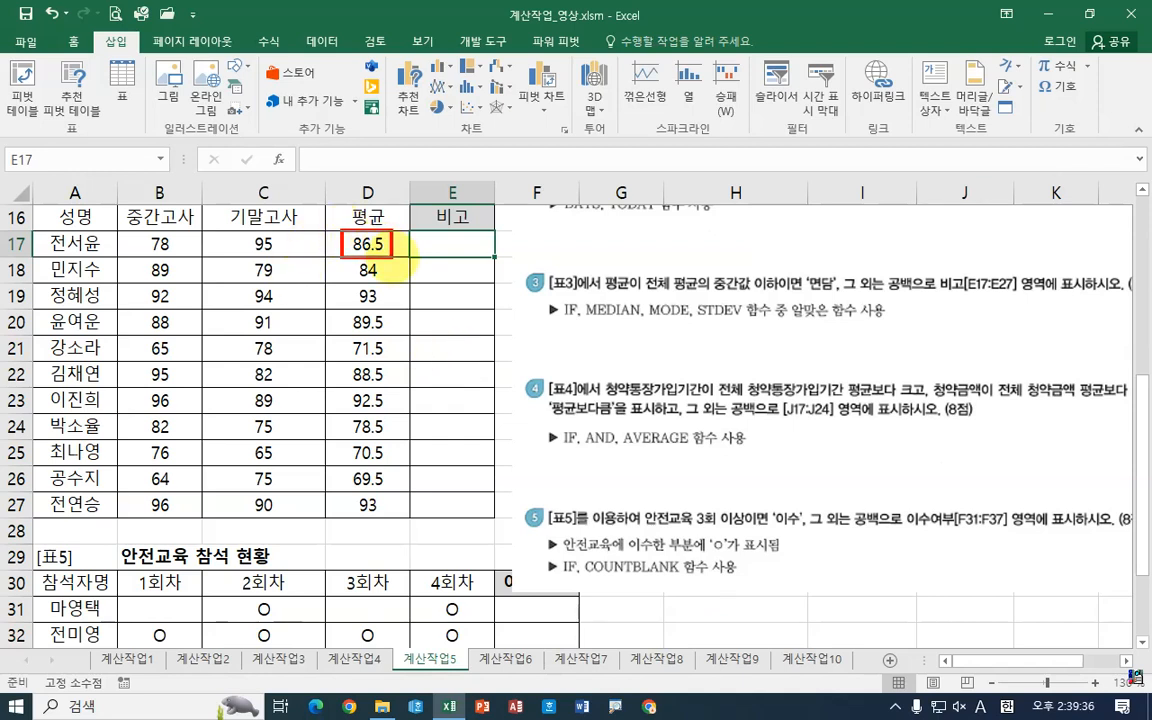
mouse_move(134, 267)
mouse_down()
mouse_move(263, 264)
mouse_move(306, 221)
mouse_up()
mouse_move(378, 229)
mouse_down()
mouse_move(340, 234)
mouse_move(345, 258)
mouse_move(385, 262)
mouse_up()
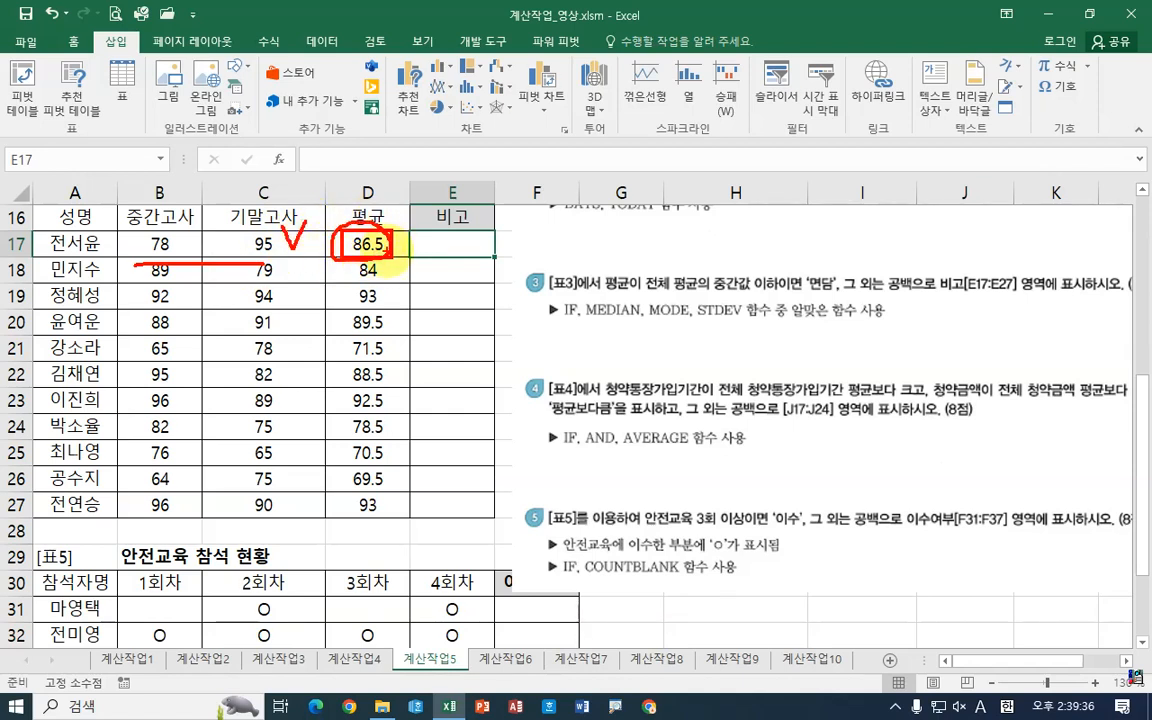
mouse_move(380, 232)
mouse_down()
mouse_move(327, 240)
mouse_move(326, 470)
mouse_move(408, 527)
mouse_up()
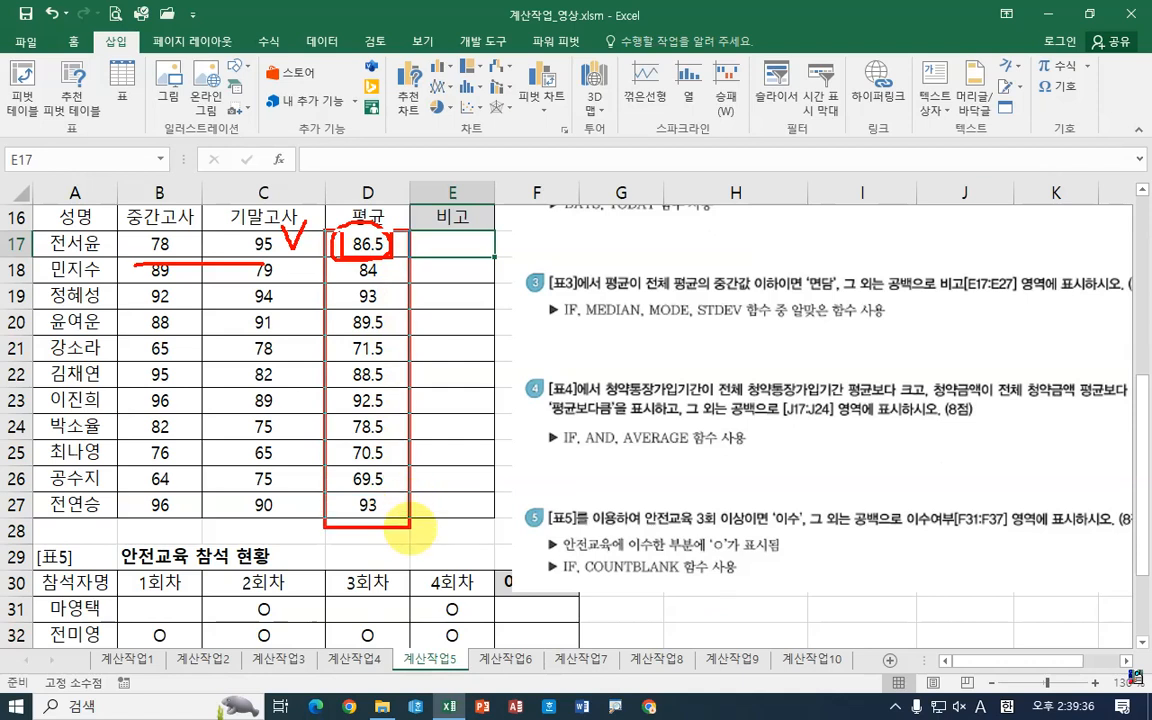
drag(703, 295, 778, 294)
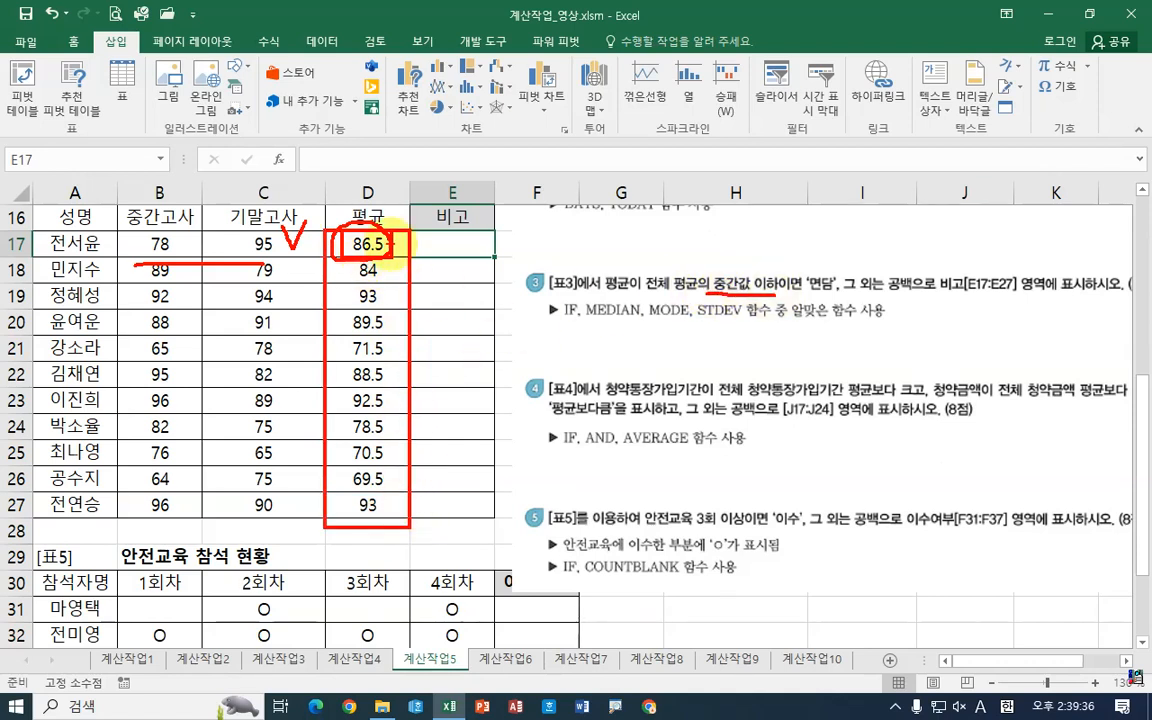
mouse_move(400, 233)
mouse_down()
mouse_move(409, 246)
mouse_move(419, 231)
mouse_up()
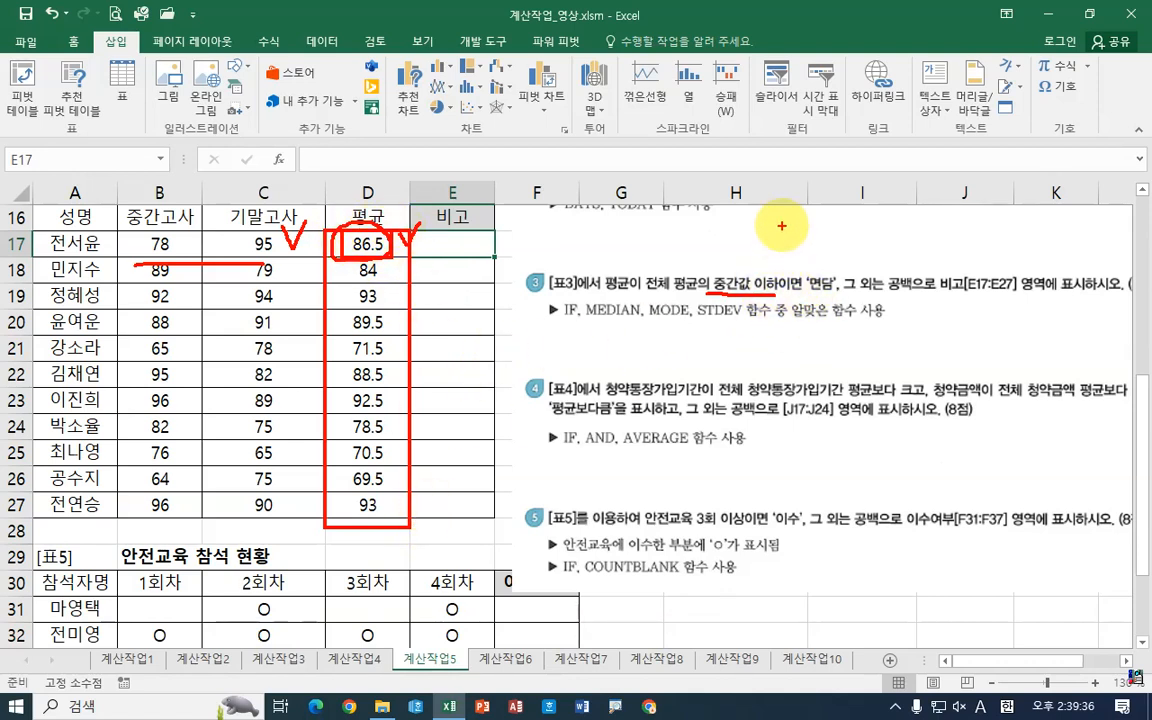
mouse_move(782, 225)
mouse_down()
mouse_move(762, 234)
mouse_move(765, 261)
mouse_move(825, 237)
mouse_up()
drag(782, 246, 825, 245)
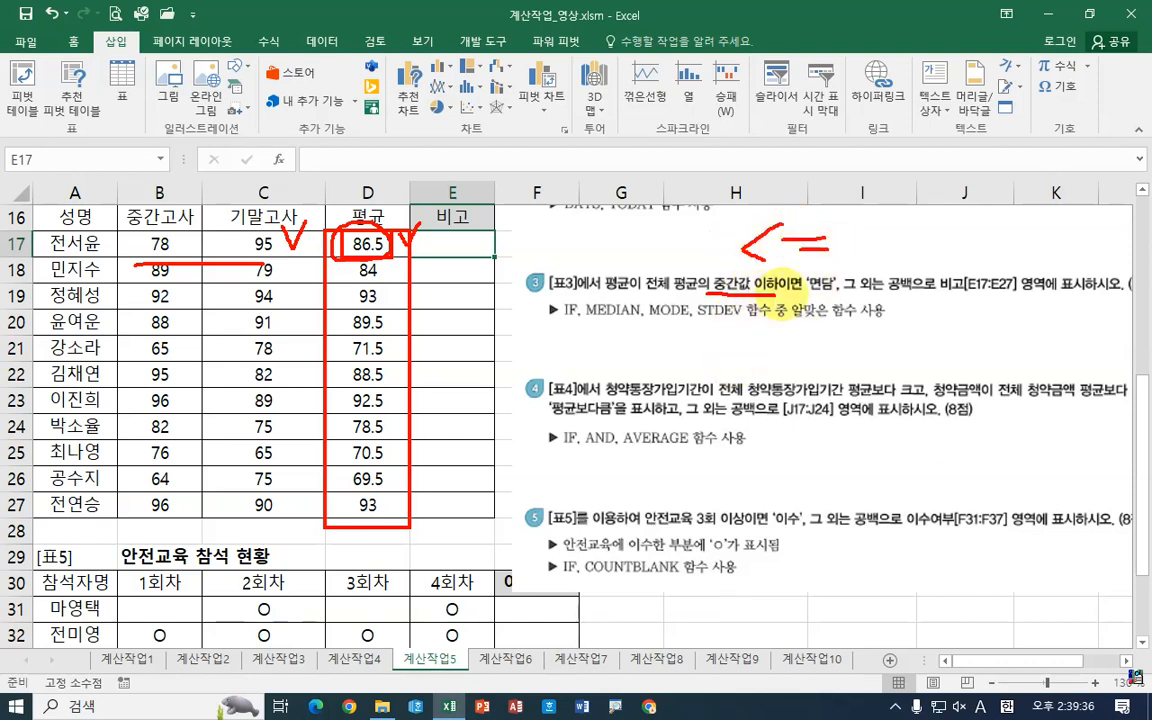
mouse_move(870, 210)
mouse_down()
mouse_move(928, 240)
mouse_move(858, 228)
mouse_up()
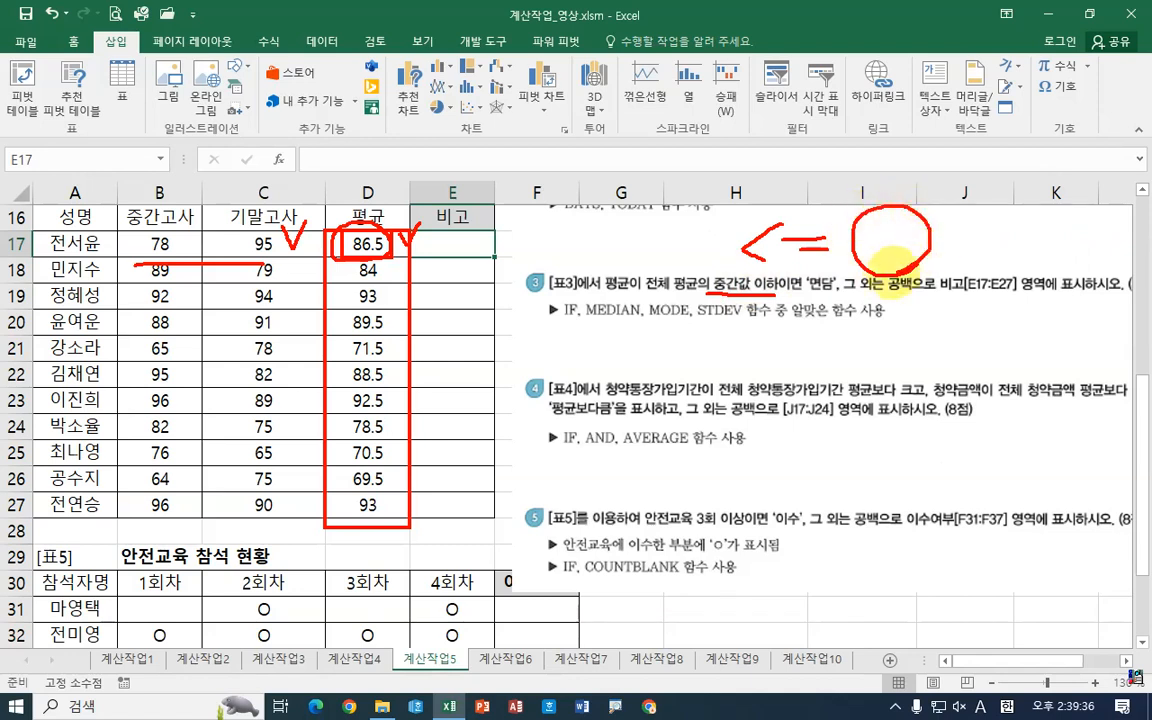
mouse_move(643, 248)
mouse_down()
mouse_move(690, 238)
mouse_move(675, 250)
mouse_up()
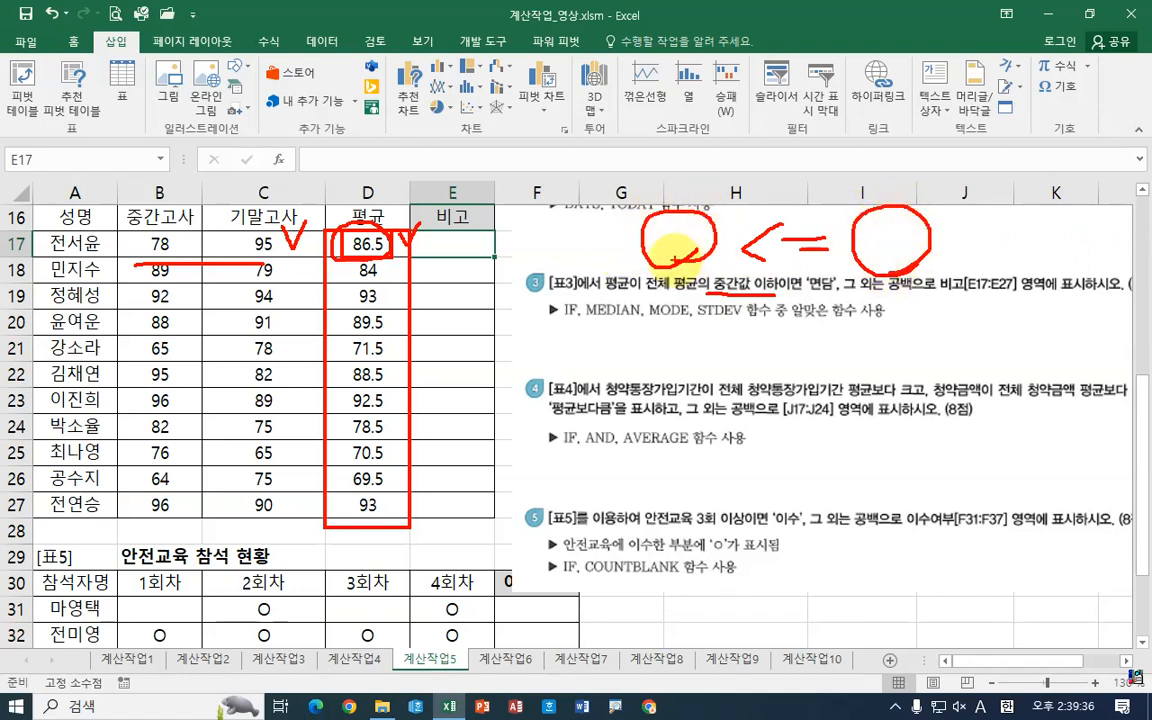
drag(370, 238, 655, 226)
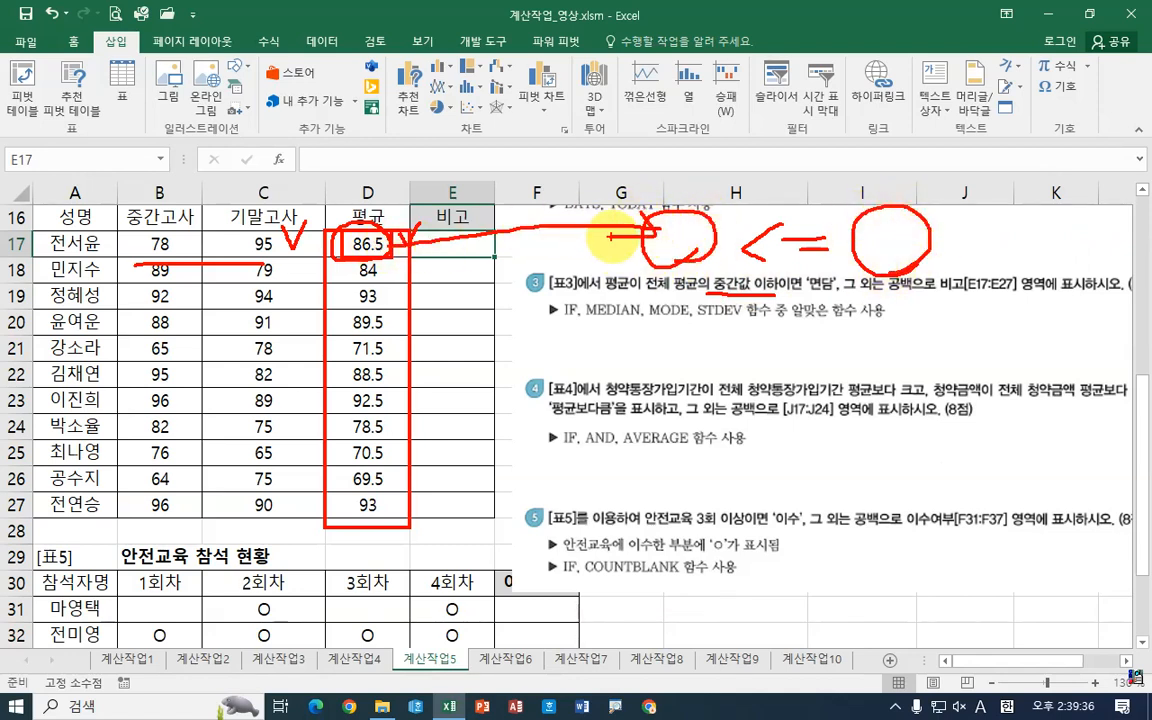
mouse_move(858, 226)
mouse_down()
mouse_move(874, 250)
mouse_move(889, 236)
mouse_up()
mouse_move(892, 215)
mouse_down()
mouse_move(892, 258)
mouse_move(900, 236)
mouse_move(945, 262)
mouse_up()
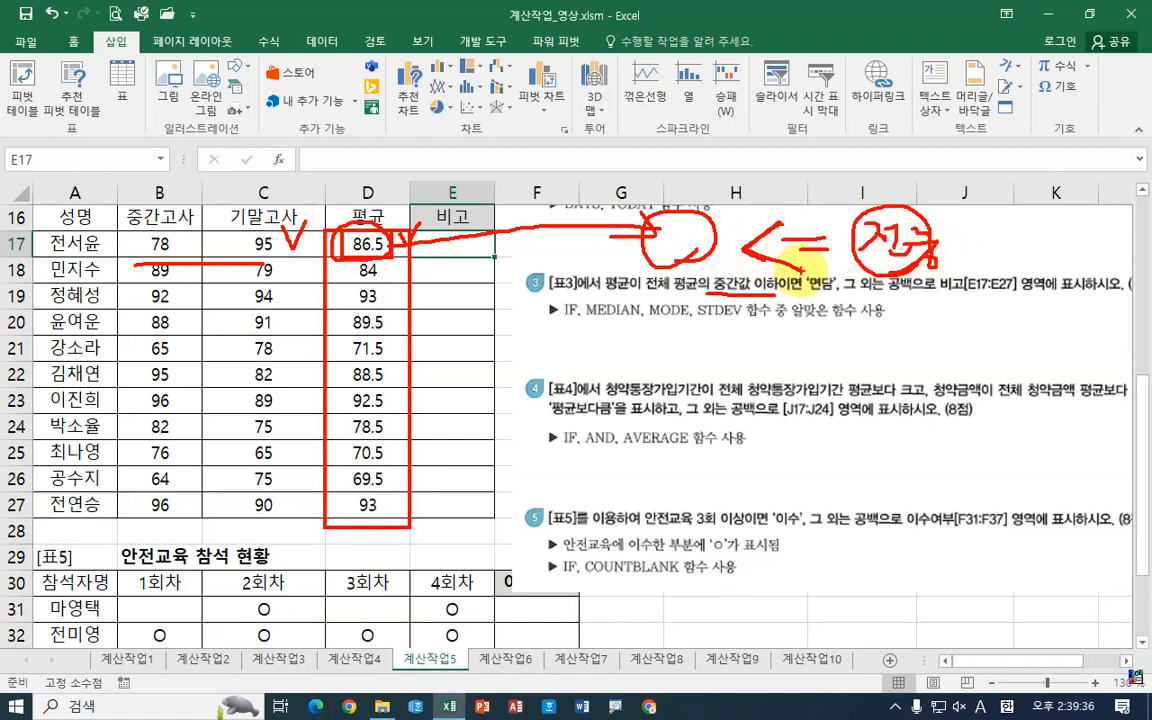
mouse_move(427, 243)
mouse_down()
mouse_move(441, 260)
mouse_move(430, 240)
mouse_move(445, 215)
mouse_move(480, 215)
mouse_move(555, 240)
mouse_move(532, 248)
mouse_move(551, 246)
mouse_up()
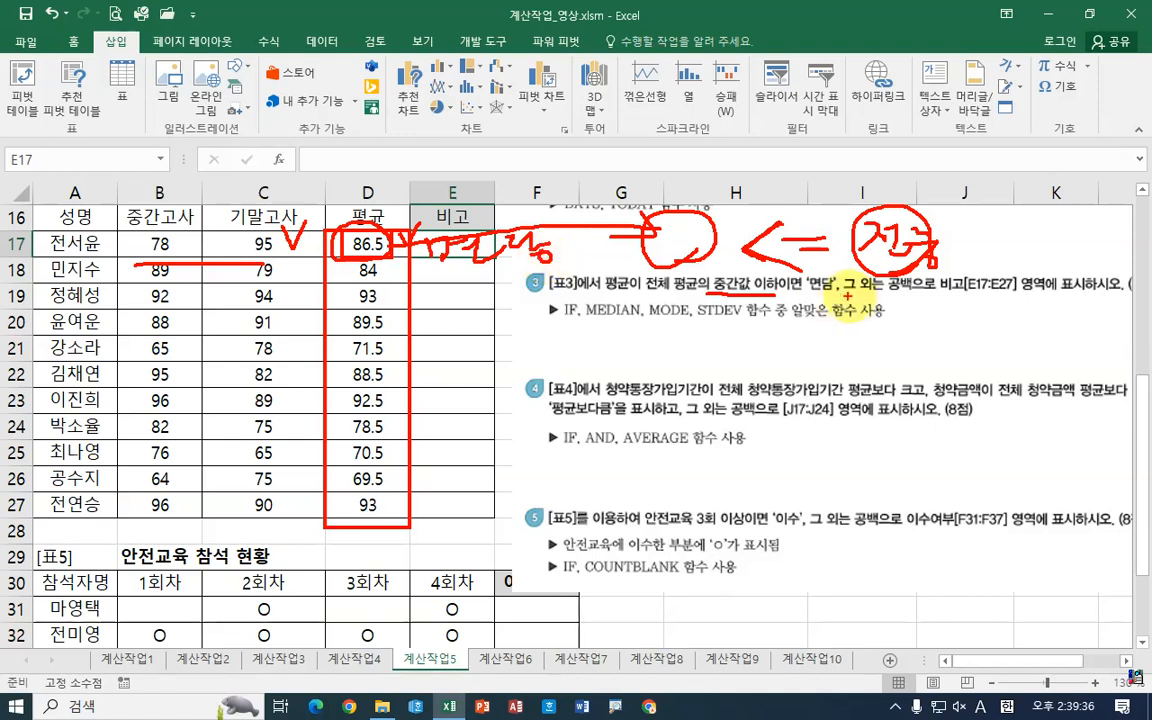
drag(855, 292, 935, 292)
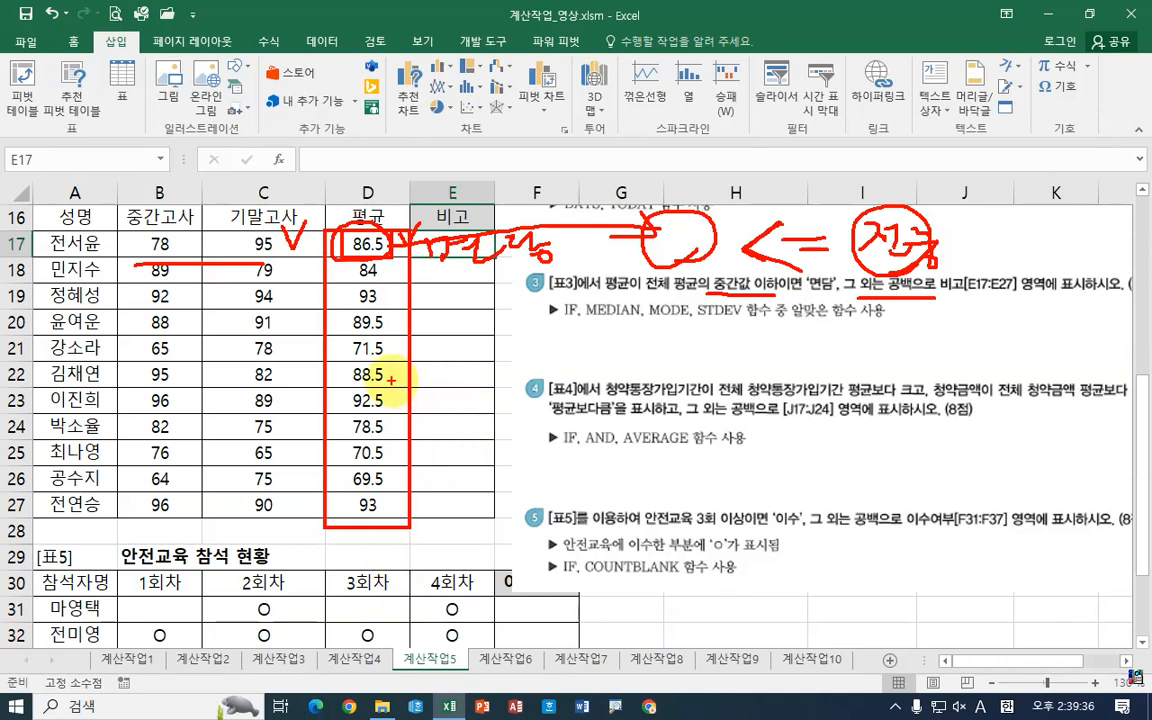
mouse_move(393, 379)
mouse_down()
mouse_move(528, 379)
mouse_move(514, 402)
mouse_up()
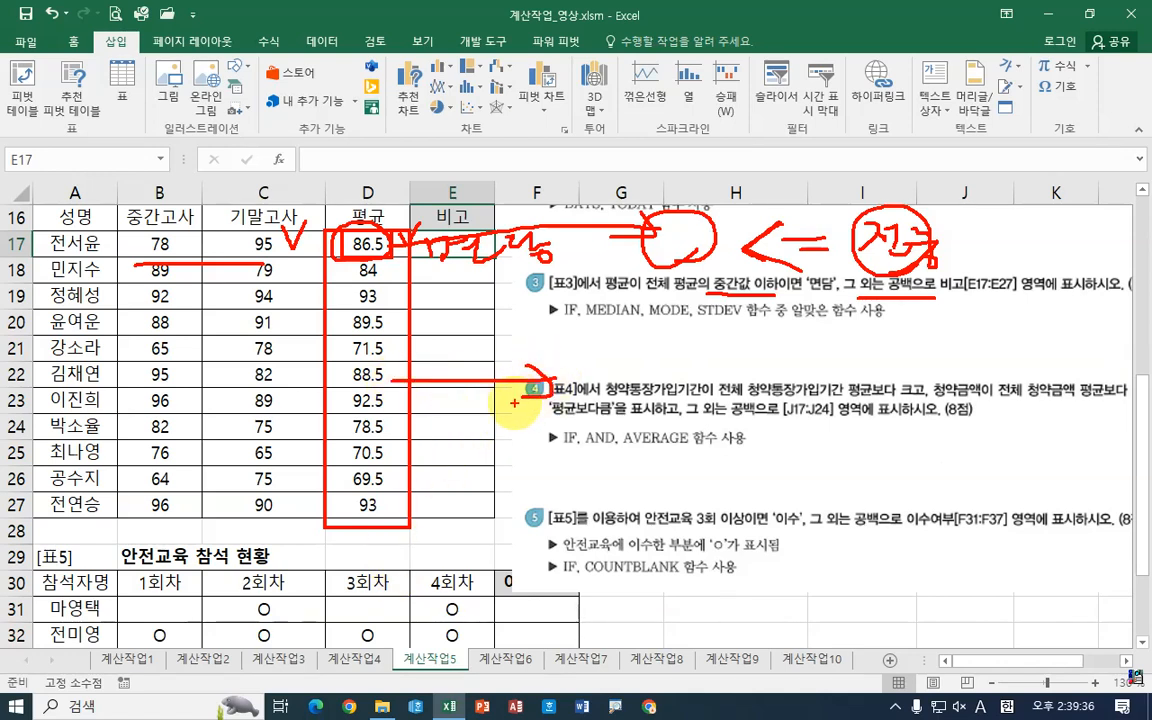
drag(355, 228, 400, 218)
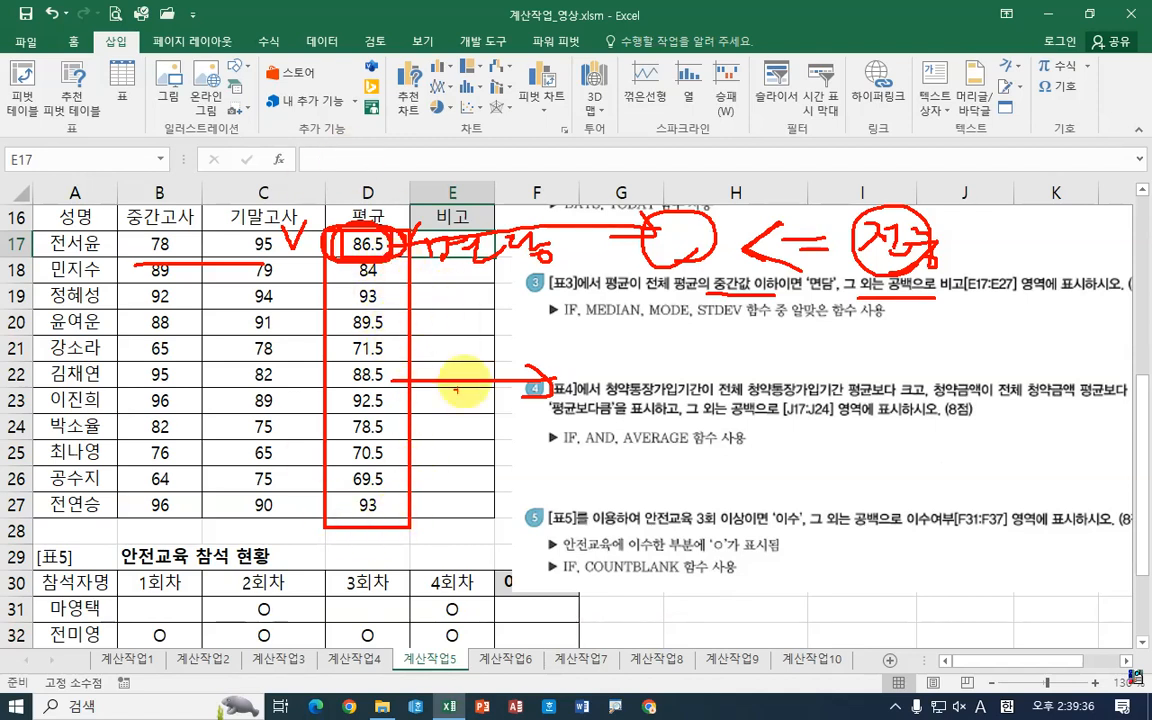
mouse_move(532, 318)
mouse_down()
mouse_move(545, 350)
mouse_move(612, 342)
mouse_move(588, 339)
mouse_up()
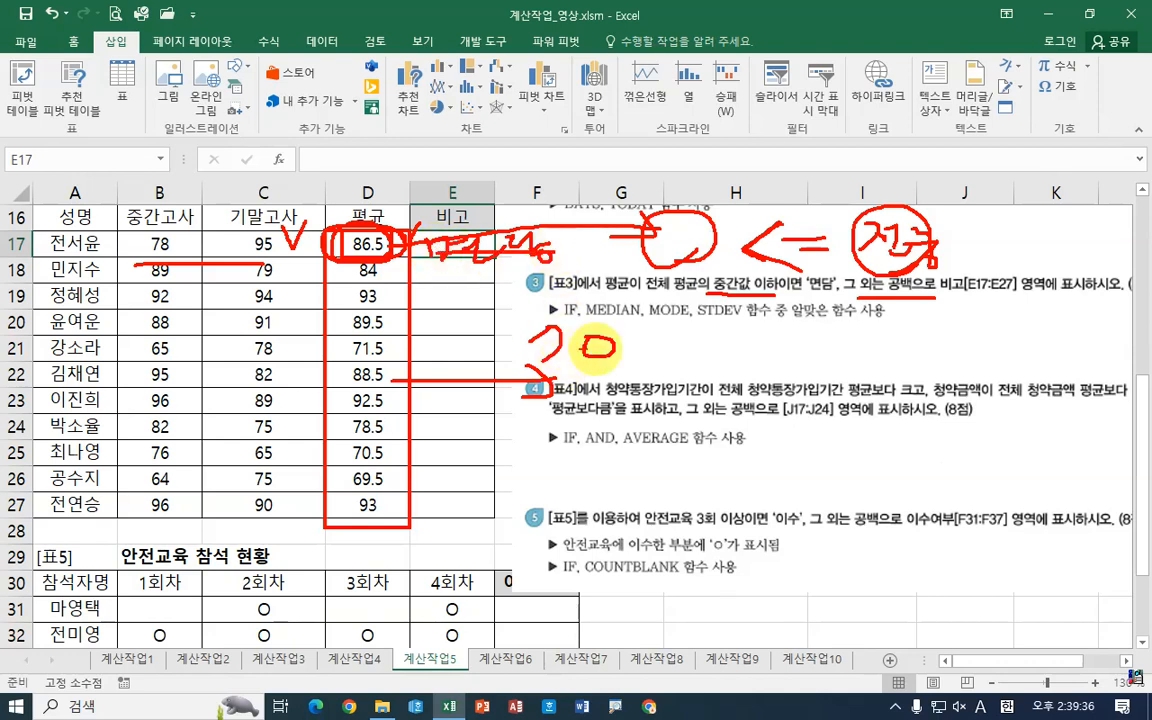
mouse_move(630, 362)
mouse_down()
mouse_move(552, 313)
mouse_move(598, 352)
mouse_up()
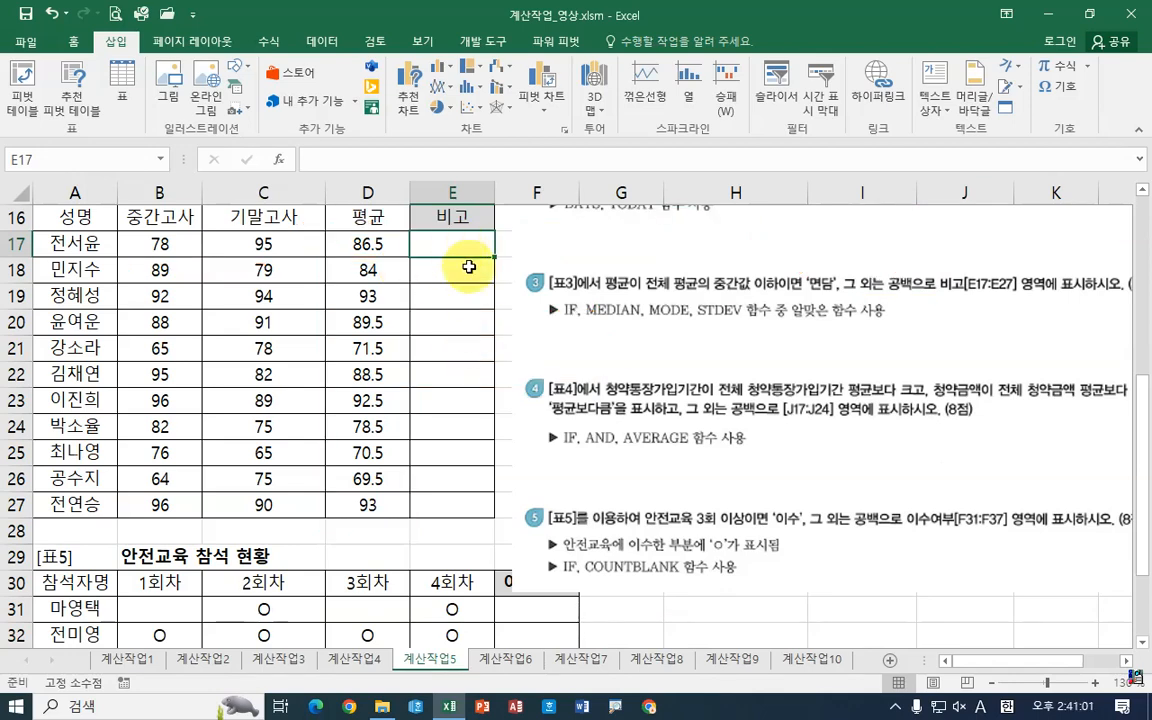
Step: Start an IF formula in cell E17 and open its function arguments
text(i)
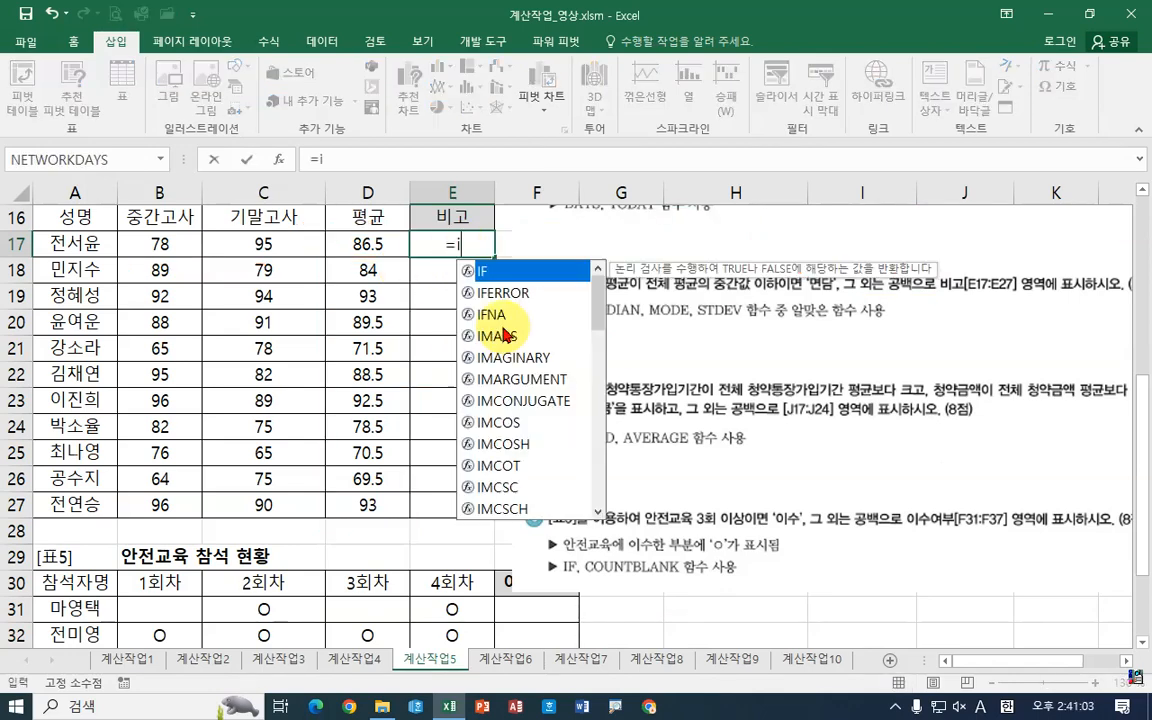
text(f)
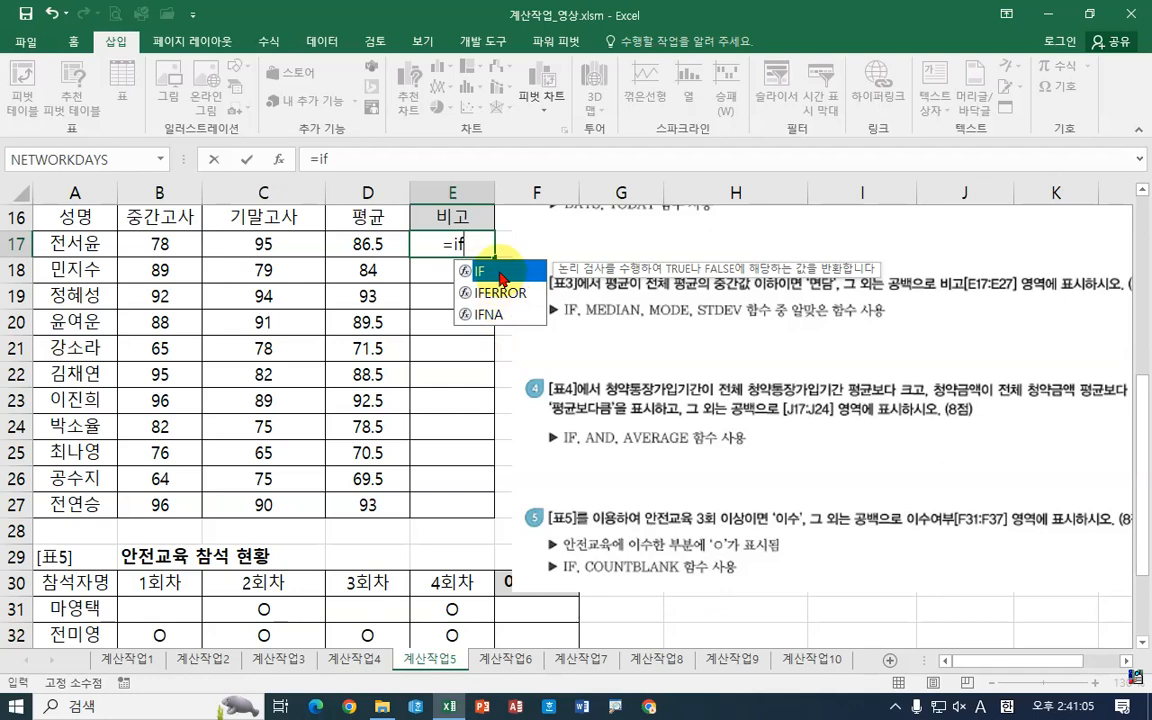
key(Tab)
click(279, 160)
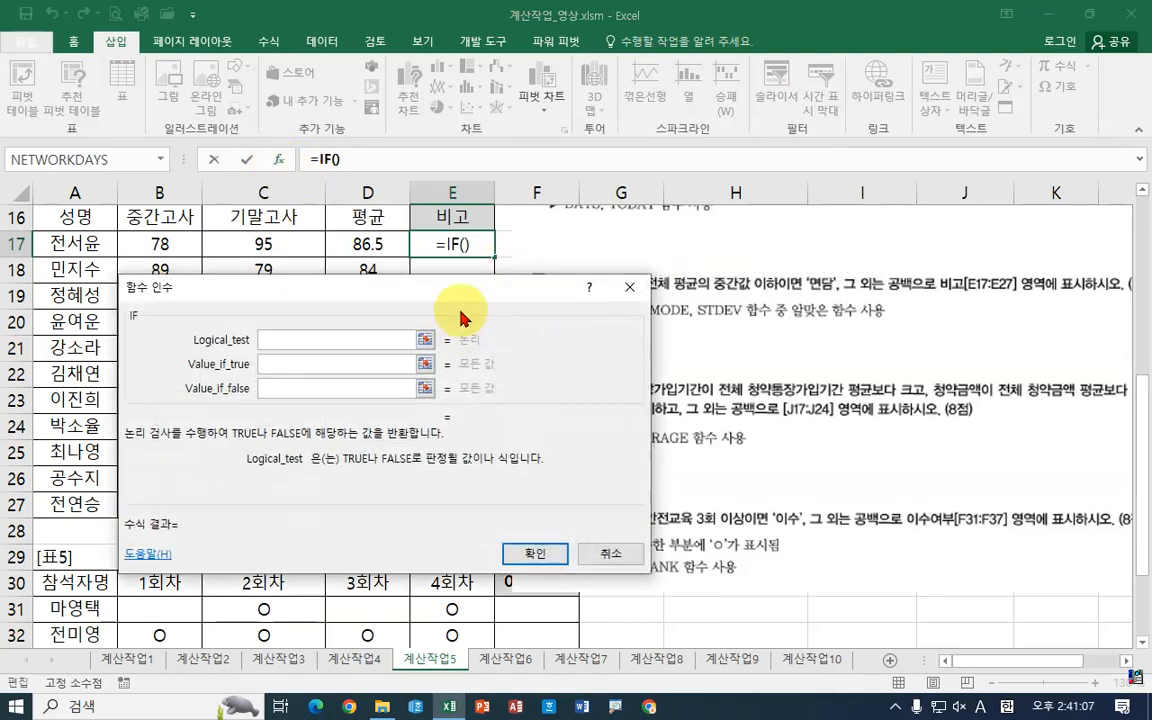
Step: Review the functions suggested for task 3 while repositioning the IF arguments dialog
drag(463, 314, 609, 372)
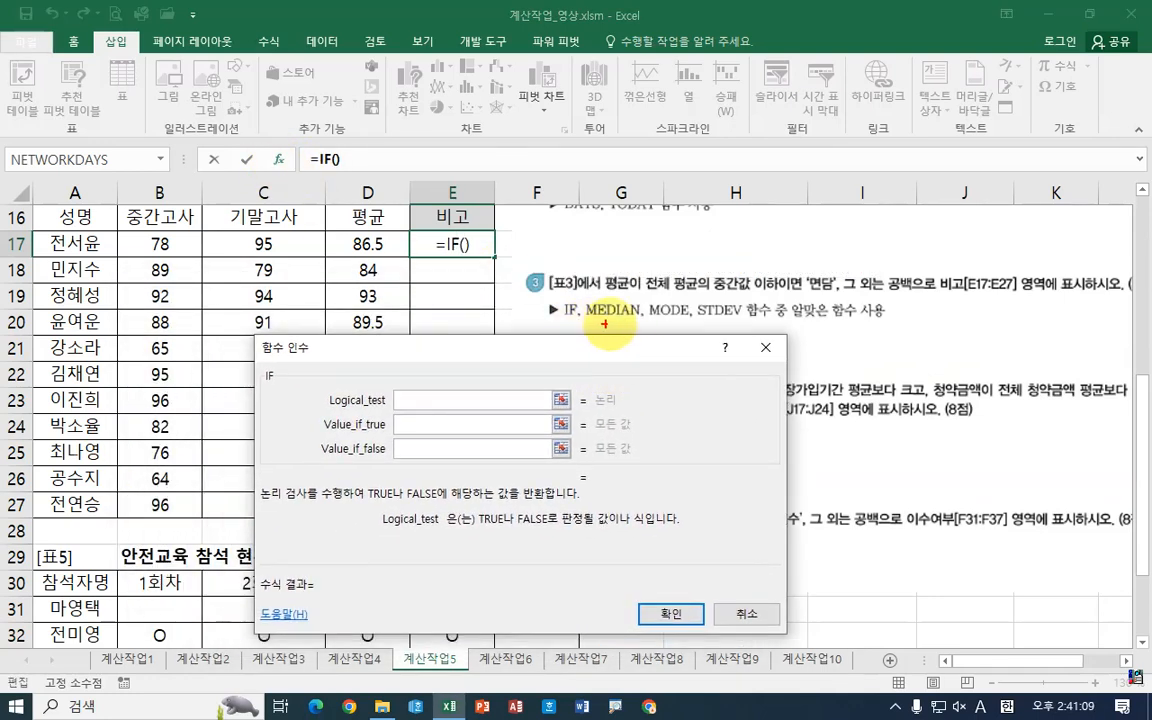
drag(842, 265, 842, 298)
mouse_move(889, 276)
mouse_down()
mouse_move(898, 300)
mouse_move(920, 299)
mouse_up()
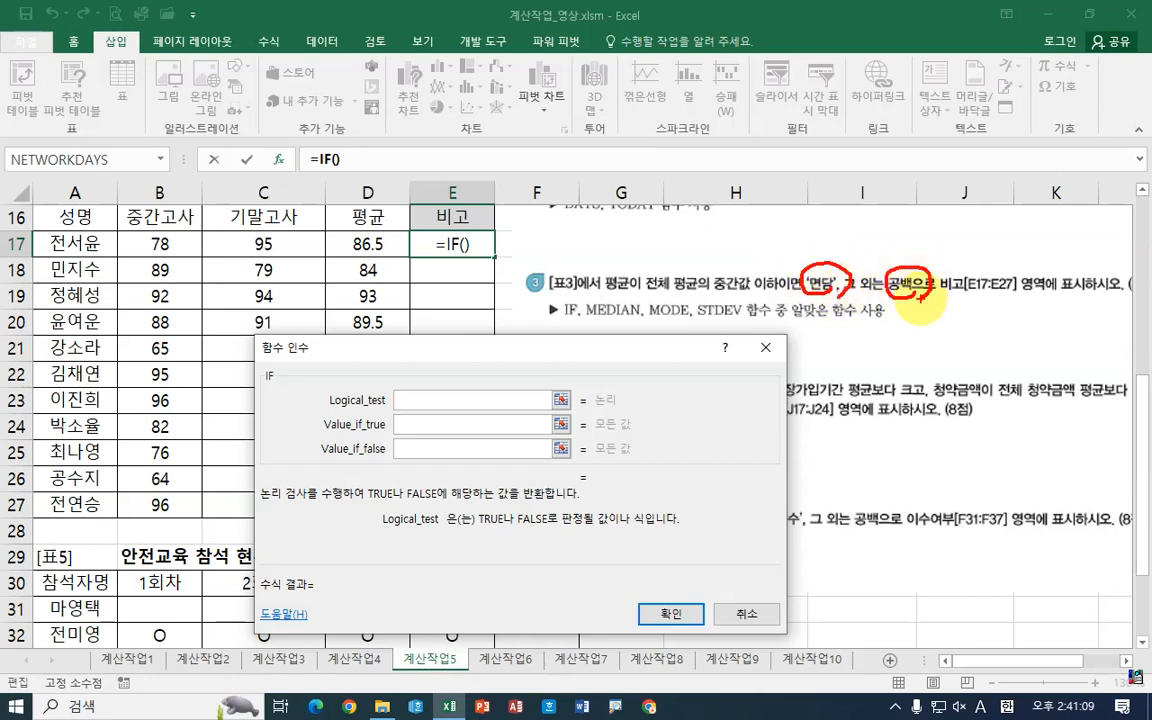
mouse_move(840, 266)
mouse_down()
mouse_move(881, 240)
mouse_move(903, 267)
mouse_up()
drag(840, 196, 842, 212)
drag(838, 182, 853, 184)
mouse_move(878, 167)
mouse_down()
mouse_move(869, 223)
mouse_move(882, 198)
mouse_up()
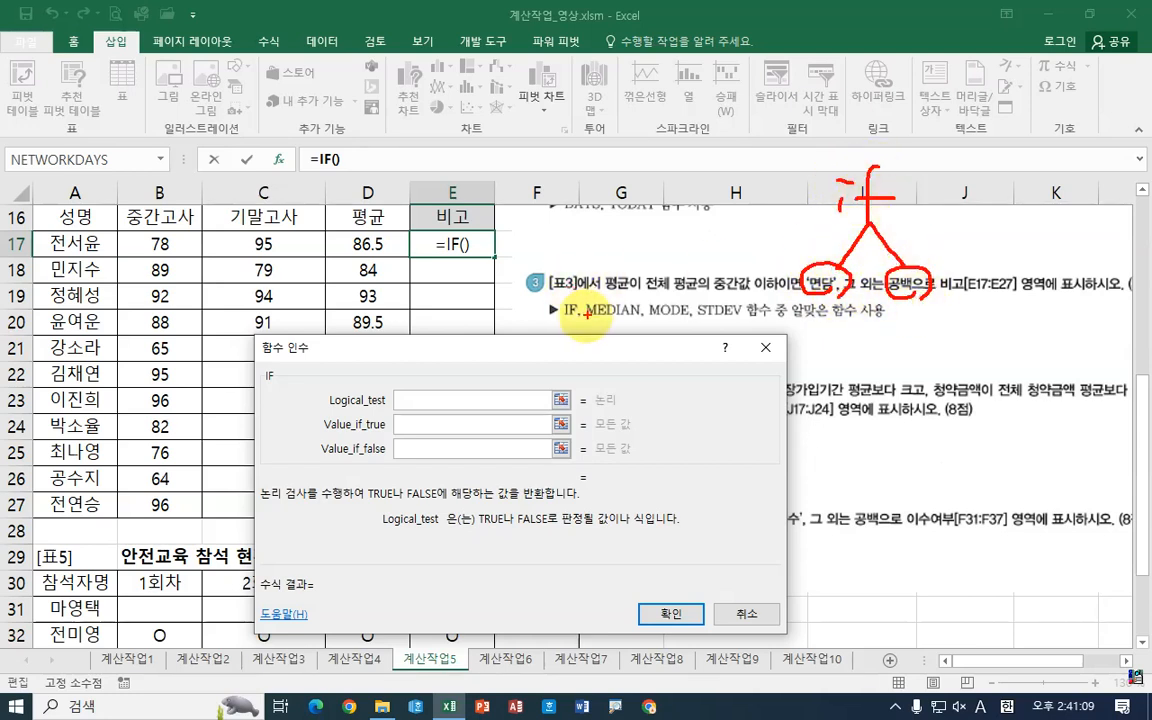
mouse_move(562, 322)
mouse_down()
mouse_move(582, 308)
mouse_move(634, 322)
mouse_move(748, 323)
mouse_up()
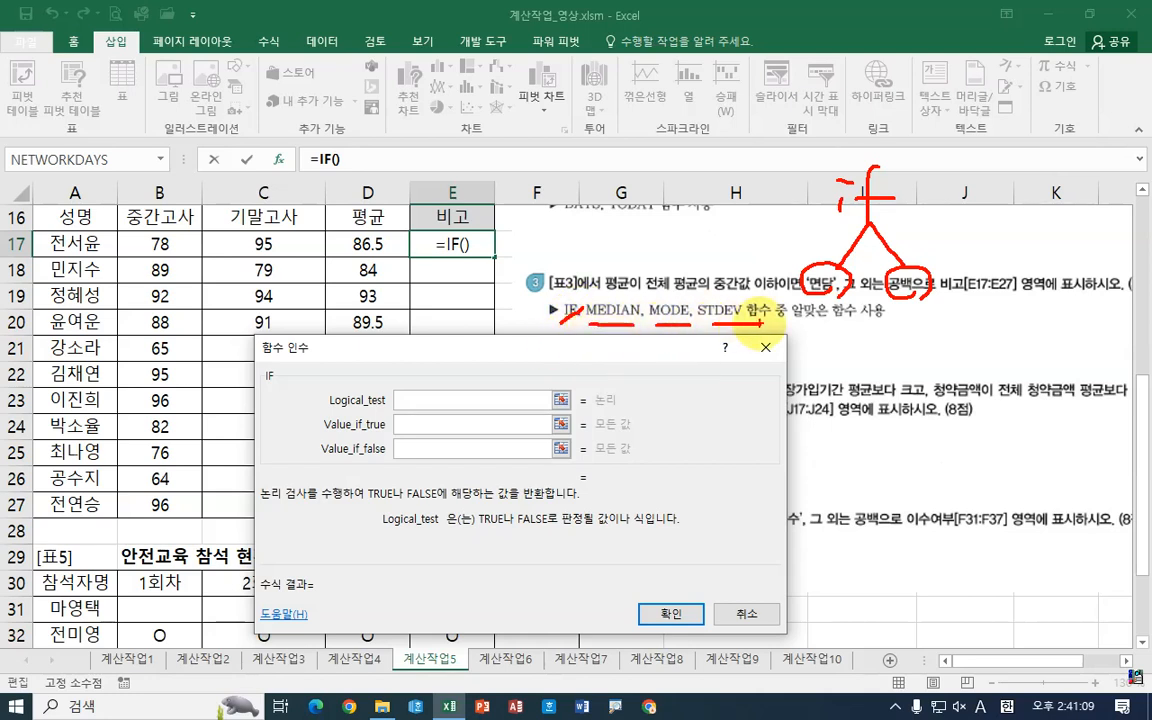
mouse_move(611, 291)
mouse_down()
mouse_move(620, 301)
mouse_move(632, 279)
mouse_up()
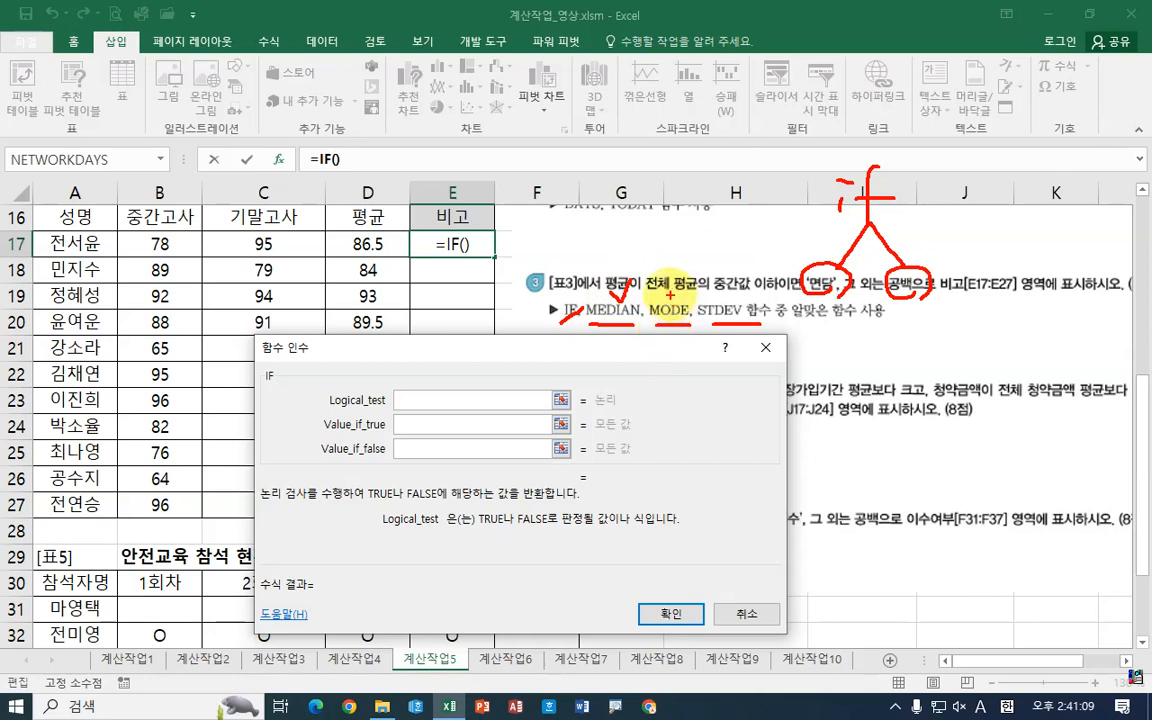
drag(657, 285, 687, 280)
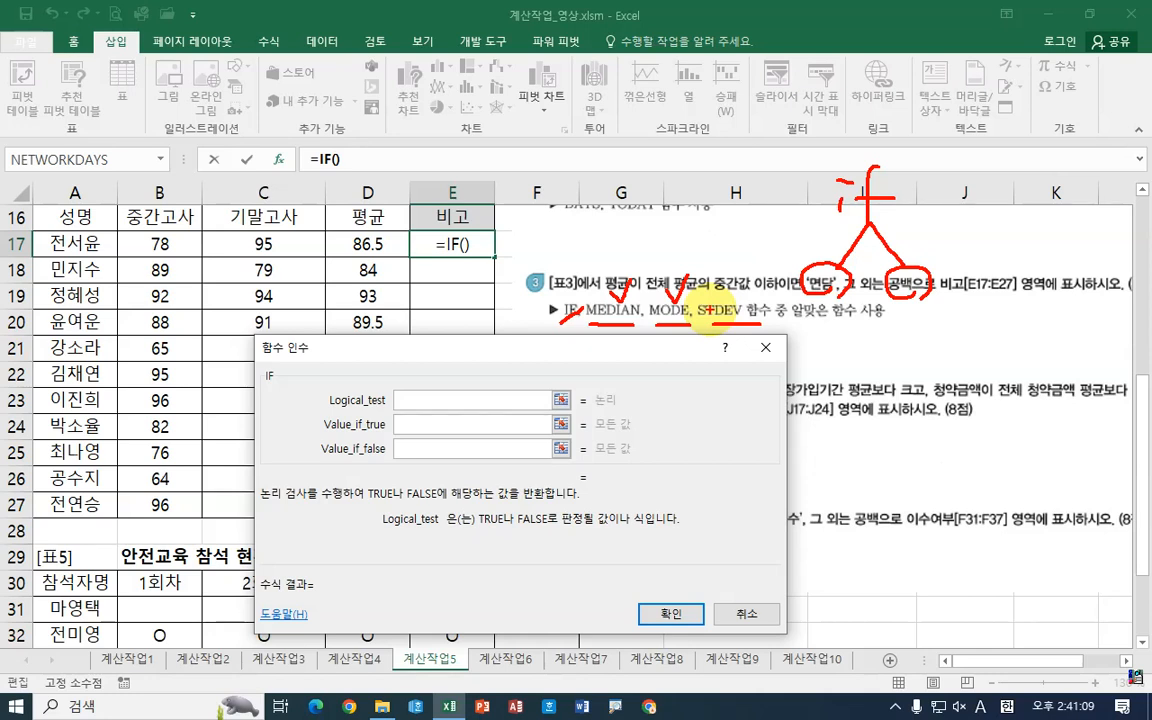
drag(700, 319, 752, 320)
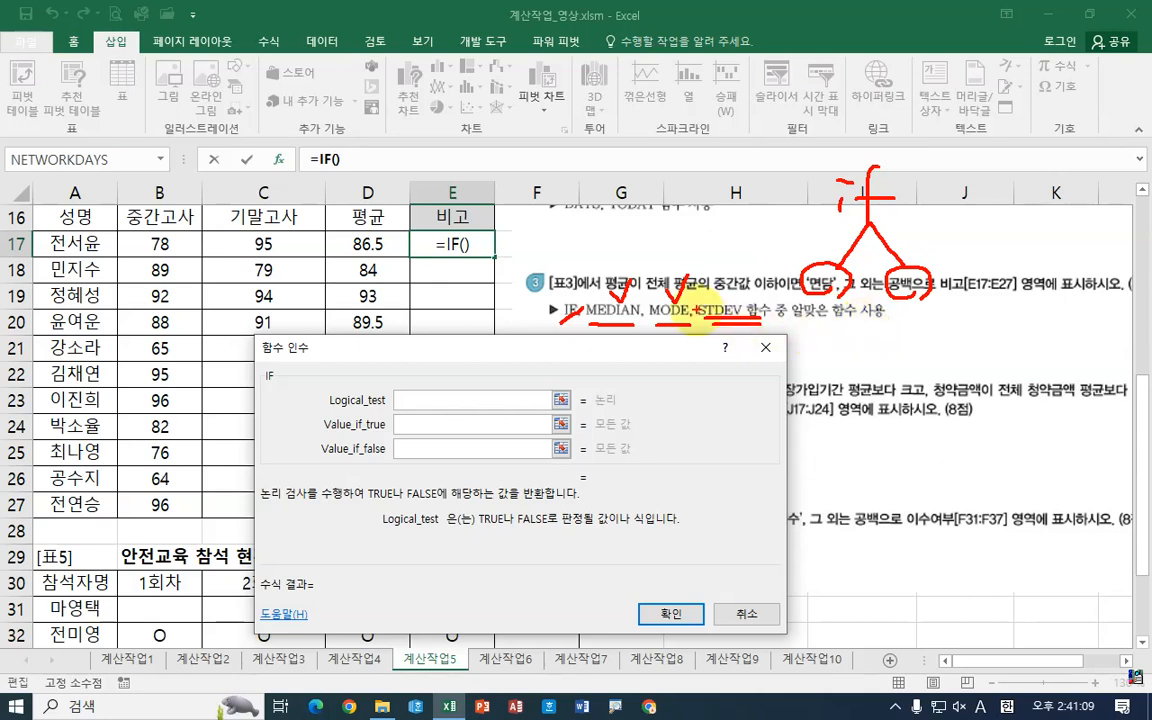
drag(716, 298, 736, 299)
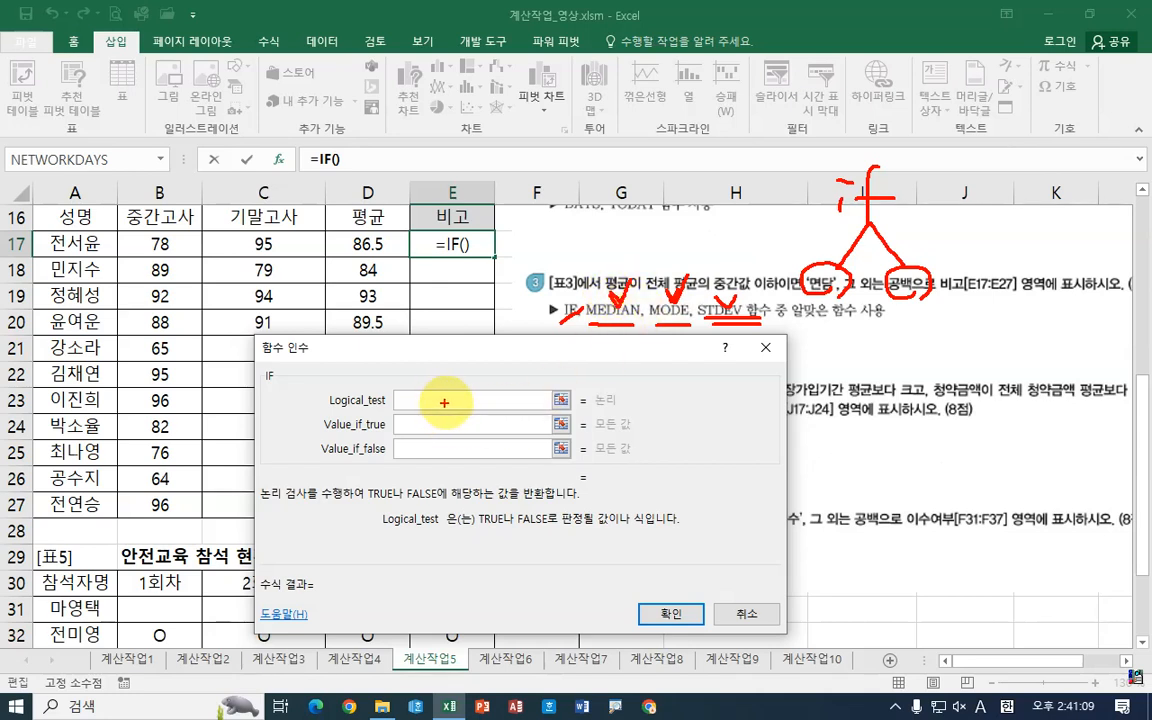
drag(630, 335, 585, 310)
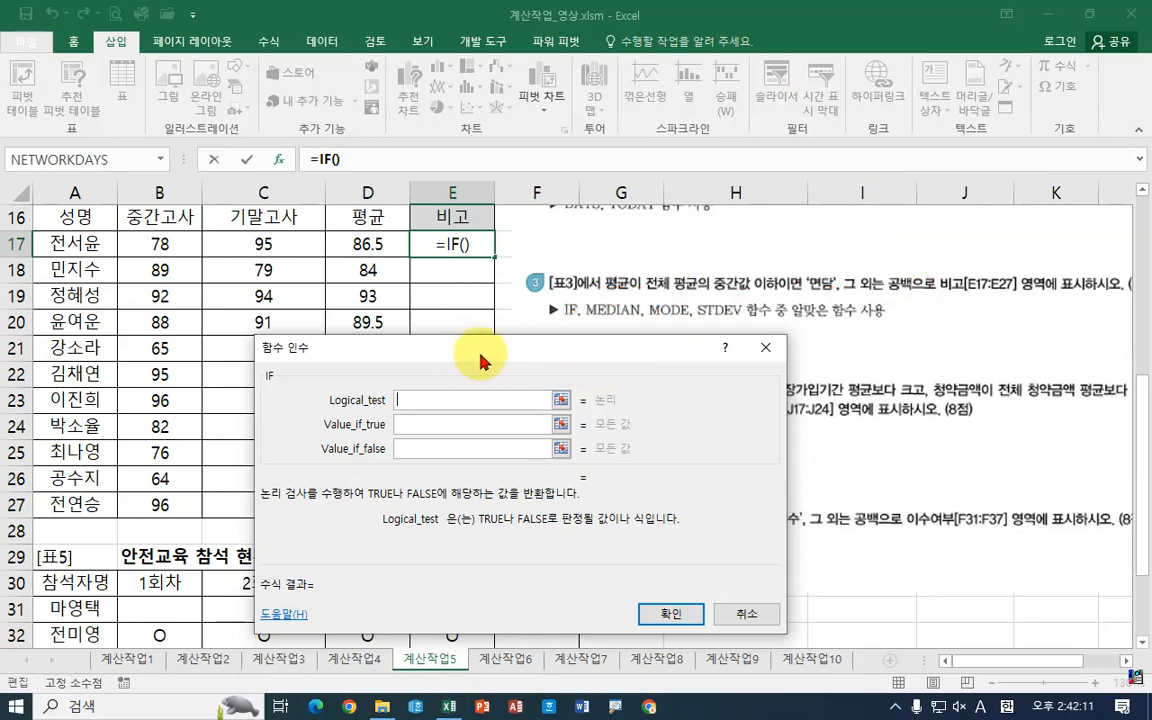
drag(519, 356, 376, 300)
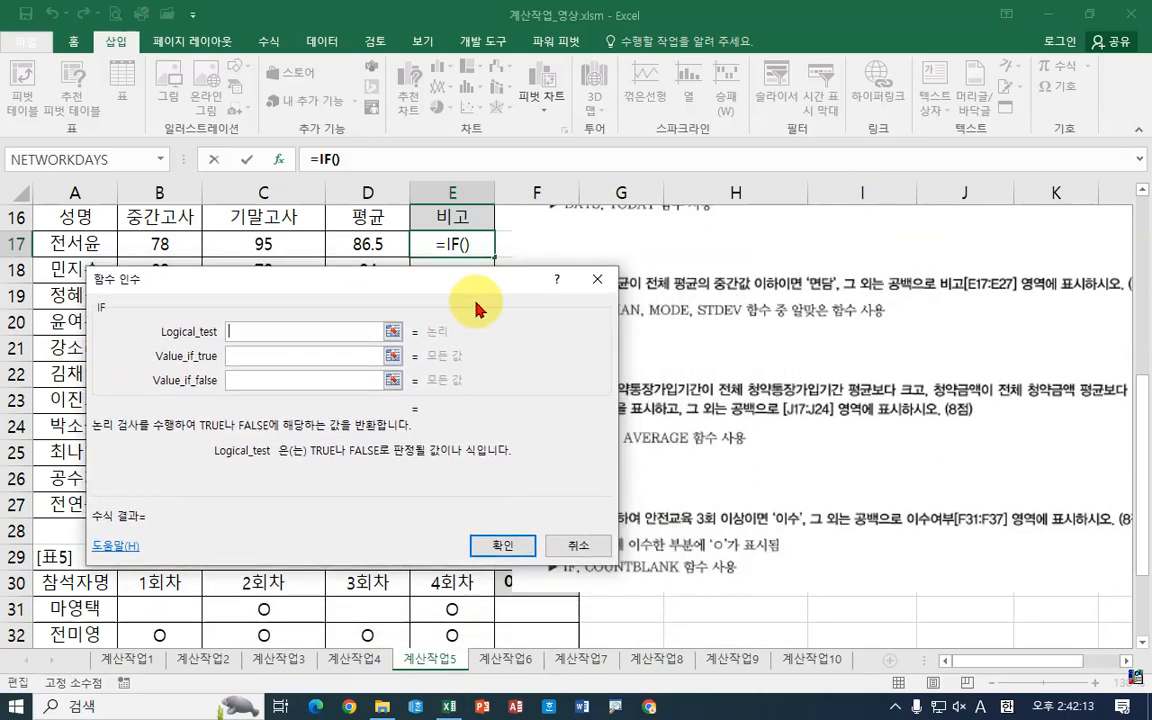
drag(479, 304, 433, 326)
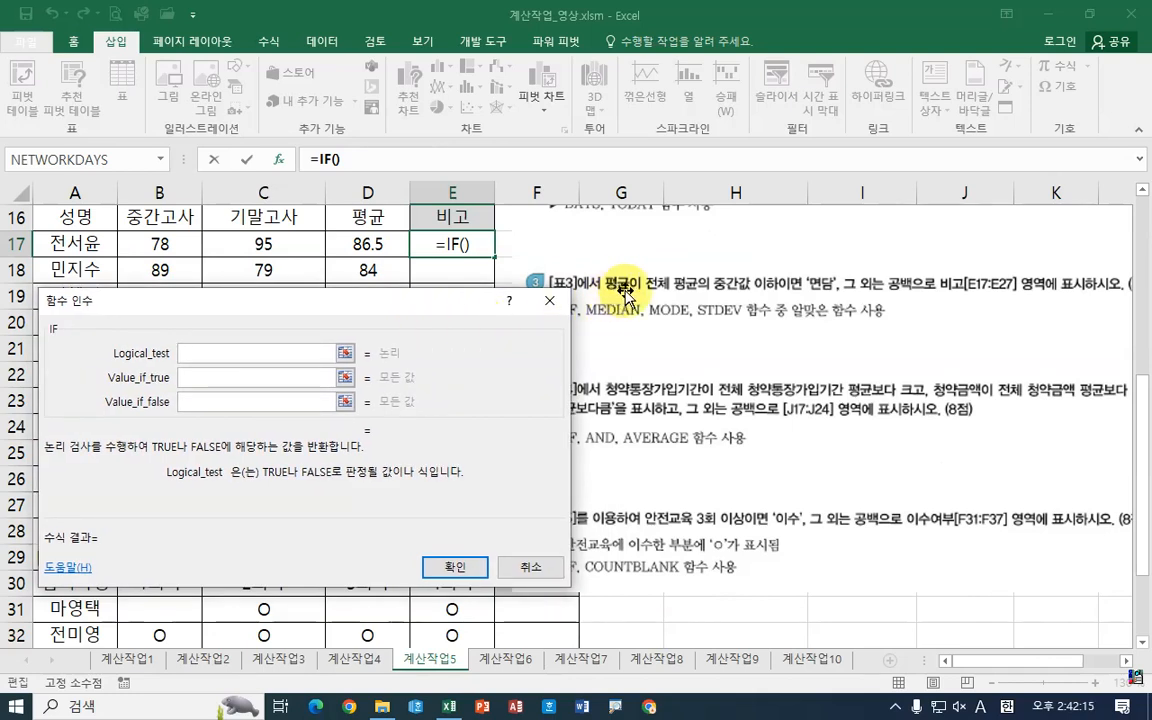
Step: Begin the IF logical test with D17<= in the function arguments dialog
click(372, 246)
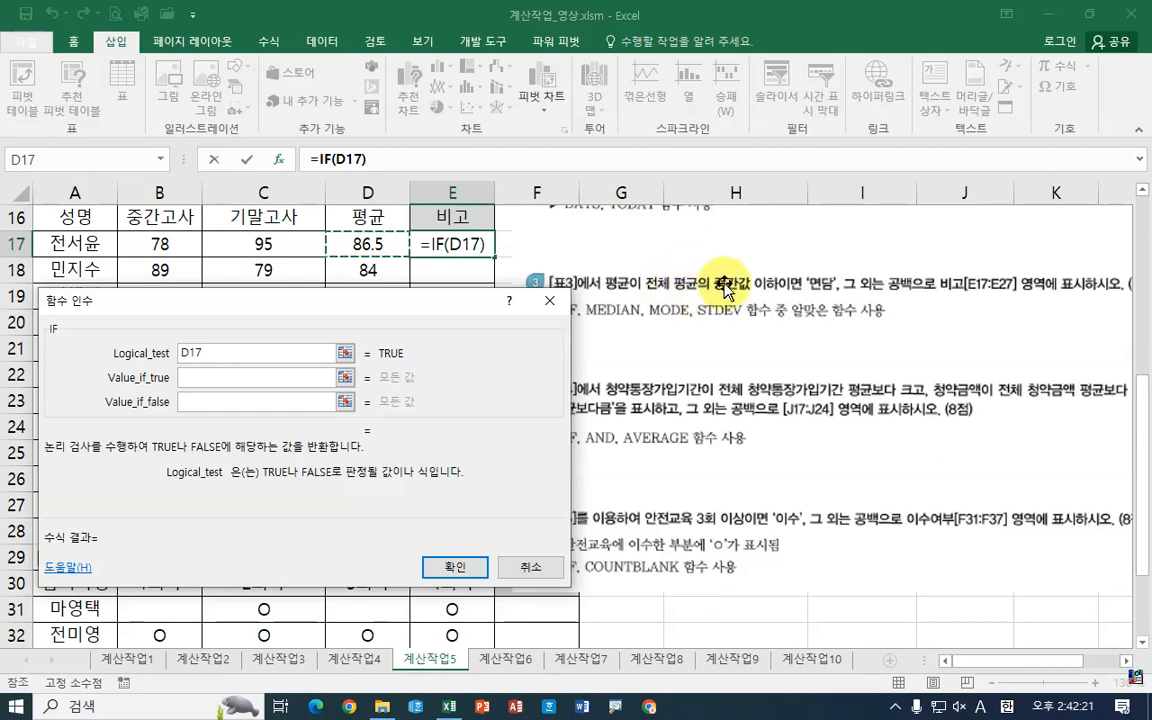
drag(311, 304, 682, 347)
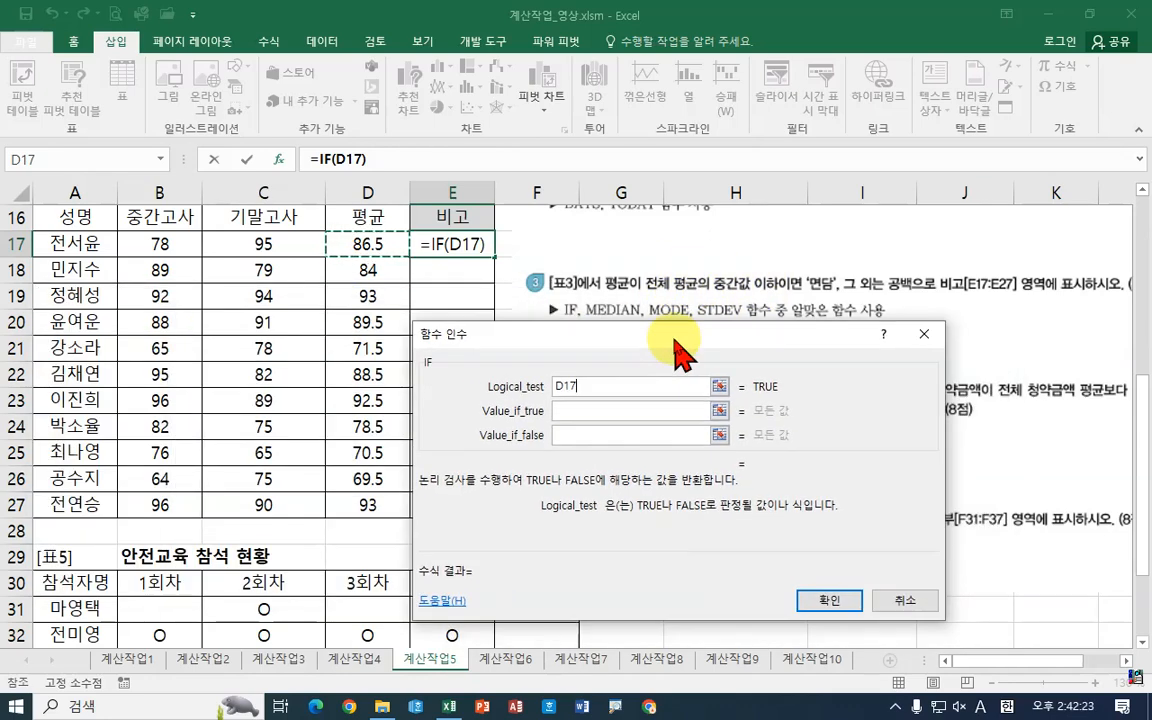
text(<=)
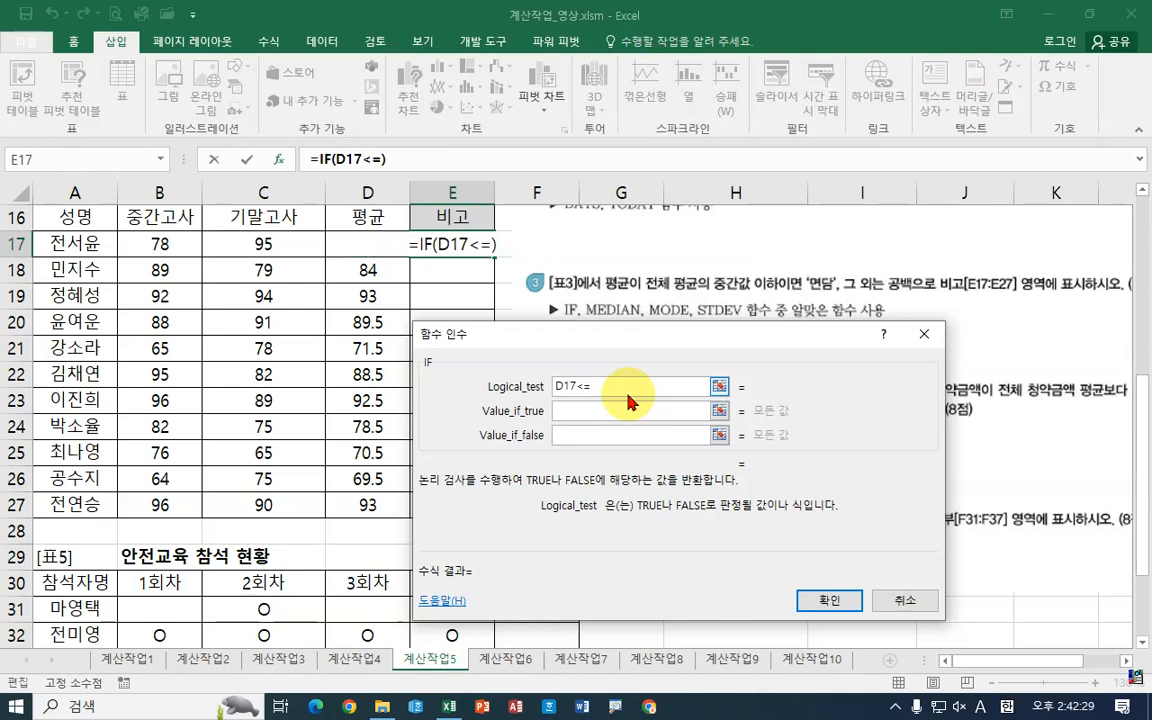
Step: Complete the logical test by appending a median() function after D17<=
drag(331, 222, 397, 520)
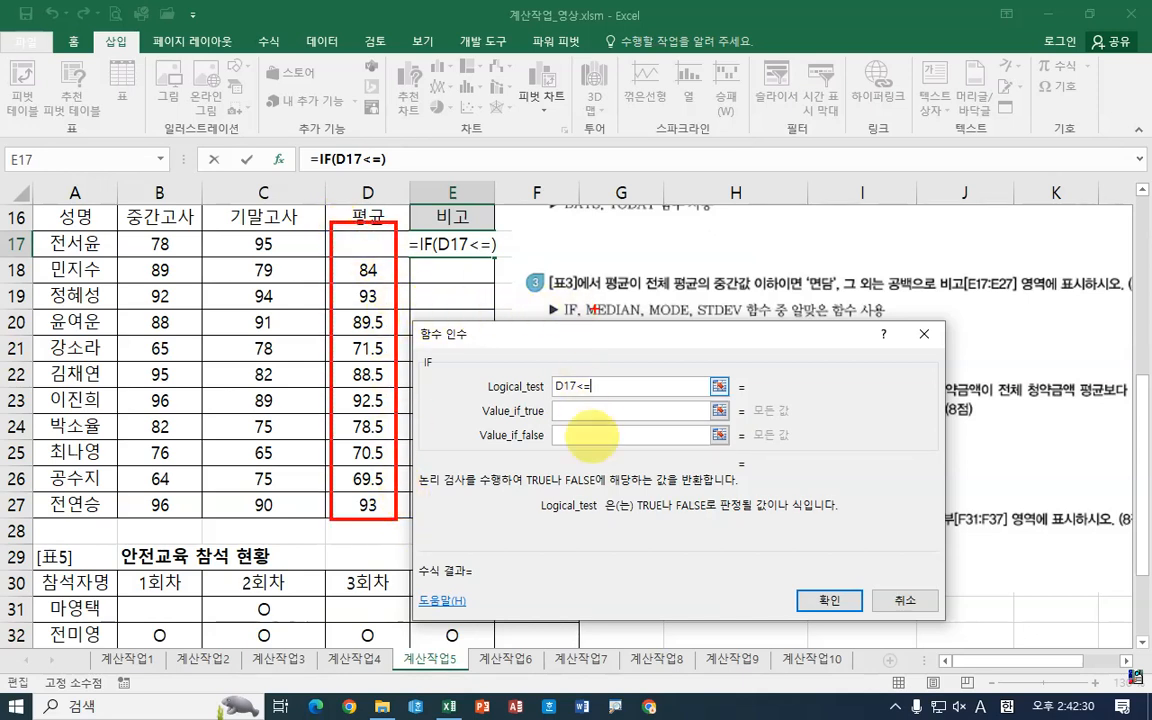
key(Escape)
text(me)
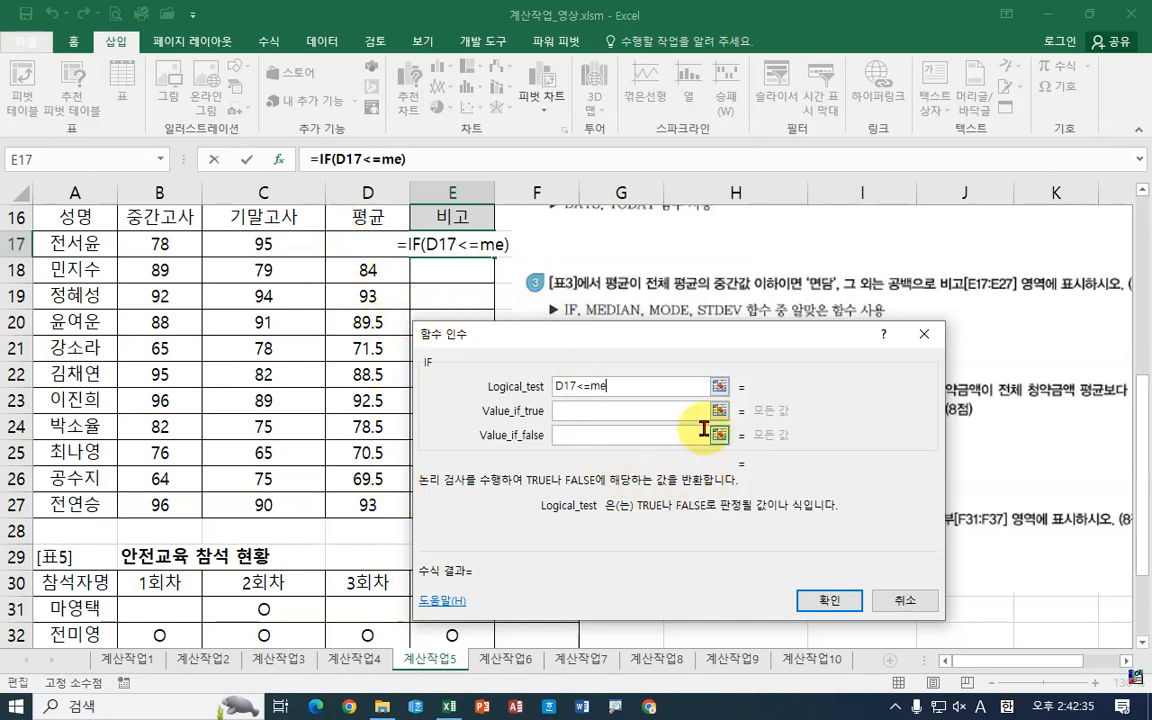
text(dian())
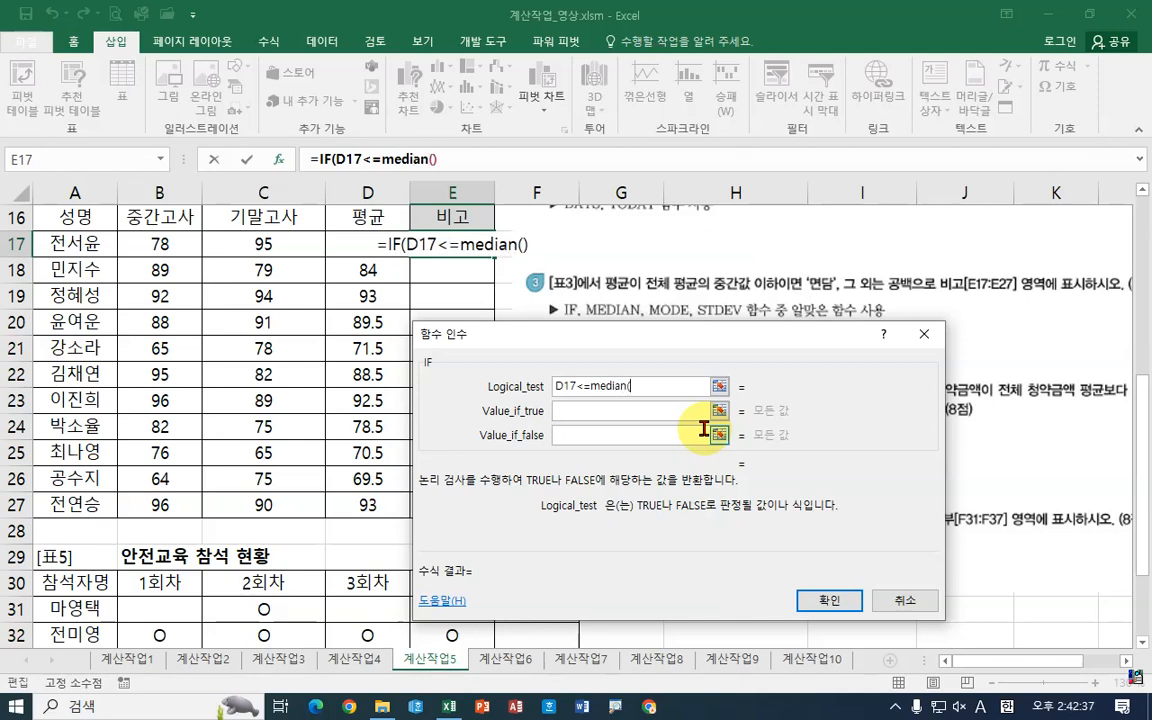
Step: Open the MEDIAN arguments and set its range to D17:D27
click(411, 158)
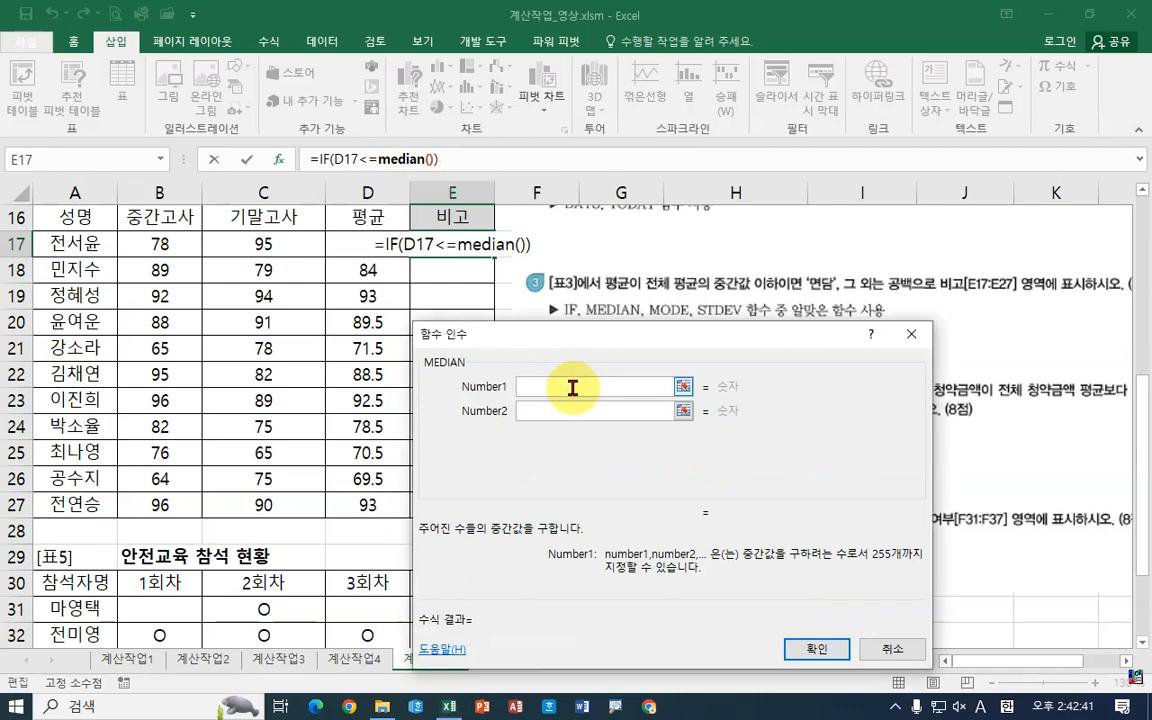
drag(370, 247, 370, 505)
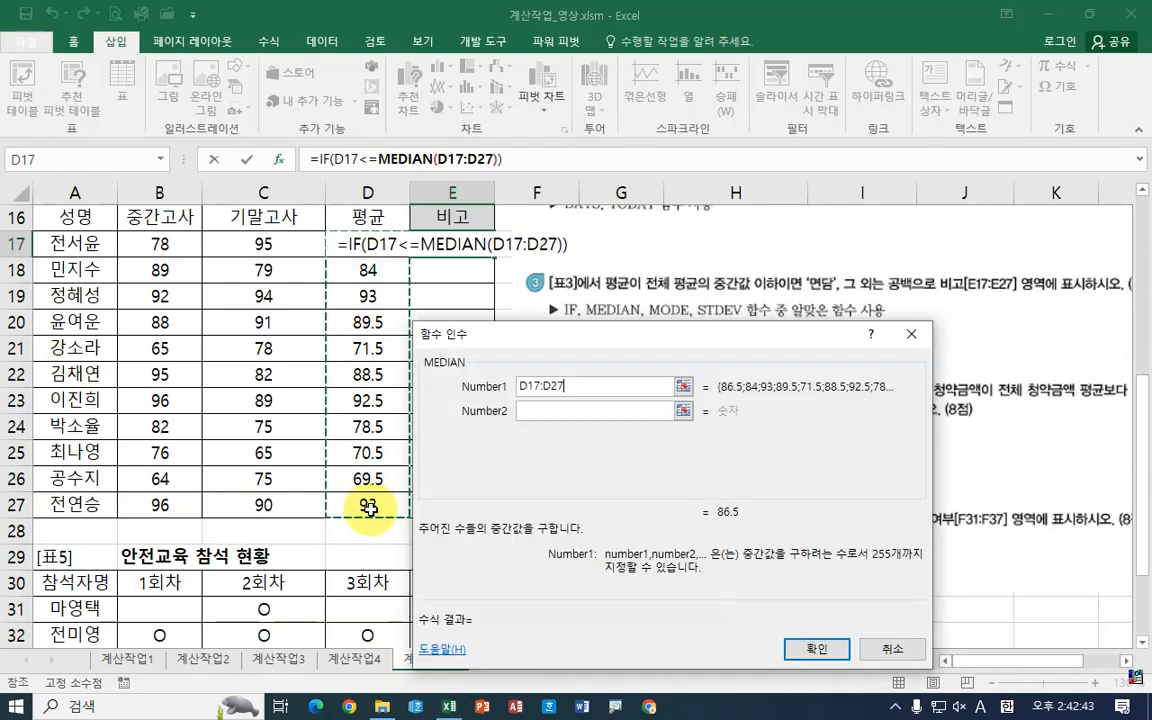
drag(588, 351, 692, 349)
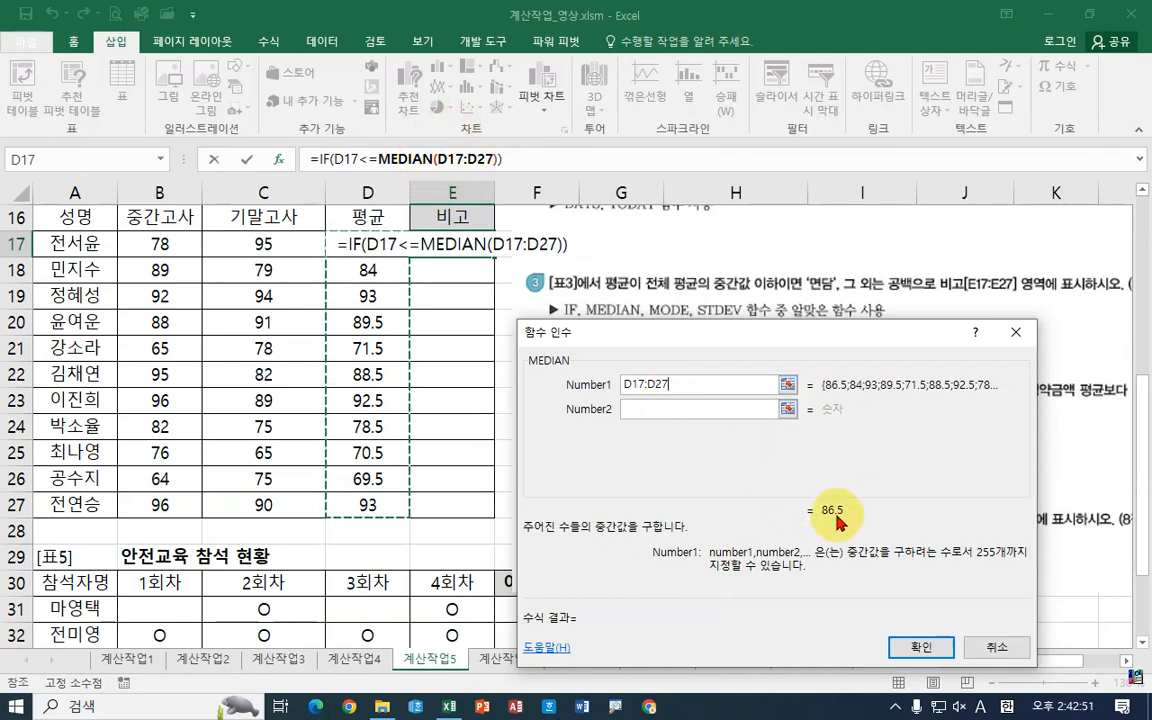
Step: Make the MEDIAN range absolute as $D$17:$D$27
click(346, 158)
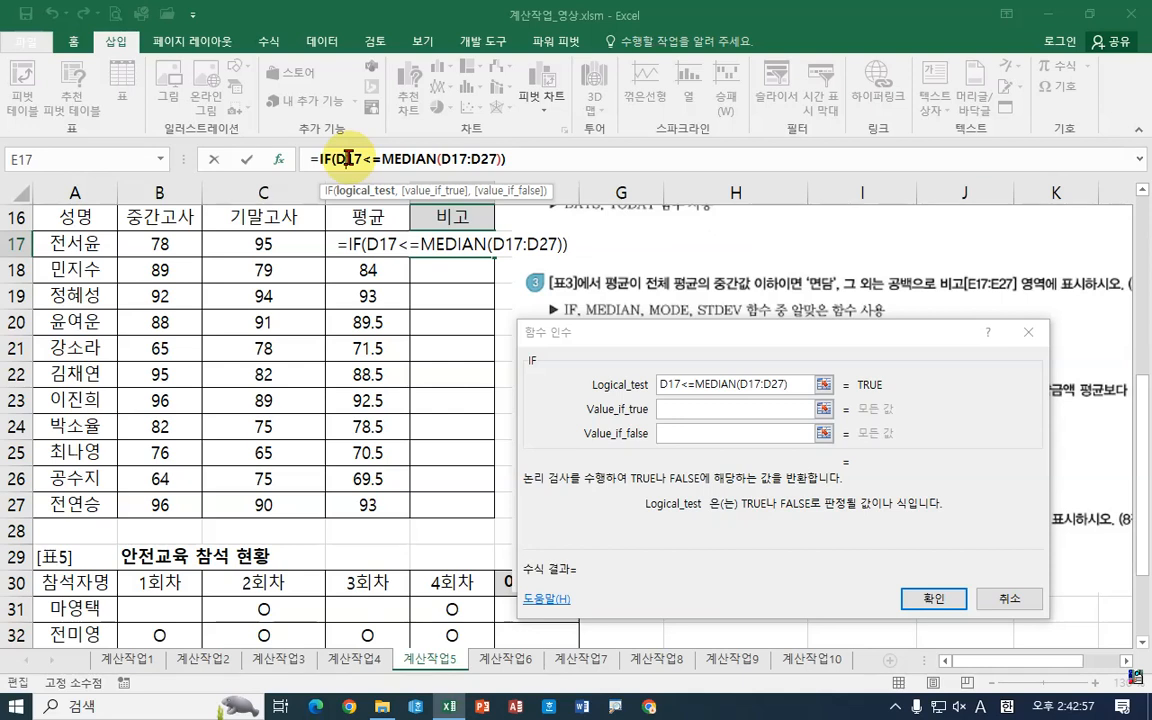
click(458, 160)
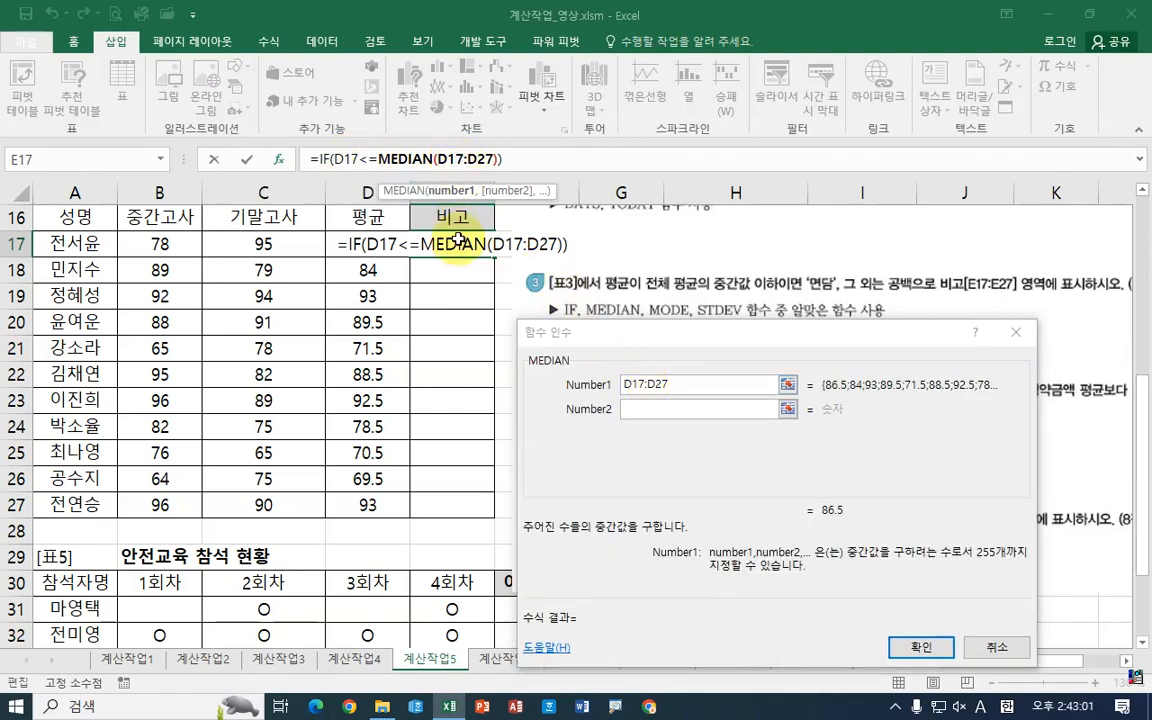
drag(493, 248, 493, 389)
mouse_move(480, 364)
mouse_down()
mouse_move(490, 394)
mouse_move(515, 359)
mouse_up()
mouse_move(342, 232)
mouse_down()
mouse_move(386, 360)
mouse_move(400, 522)
mouse_up()
drag(441, 170, 497, 167)
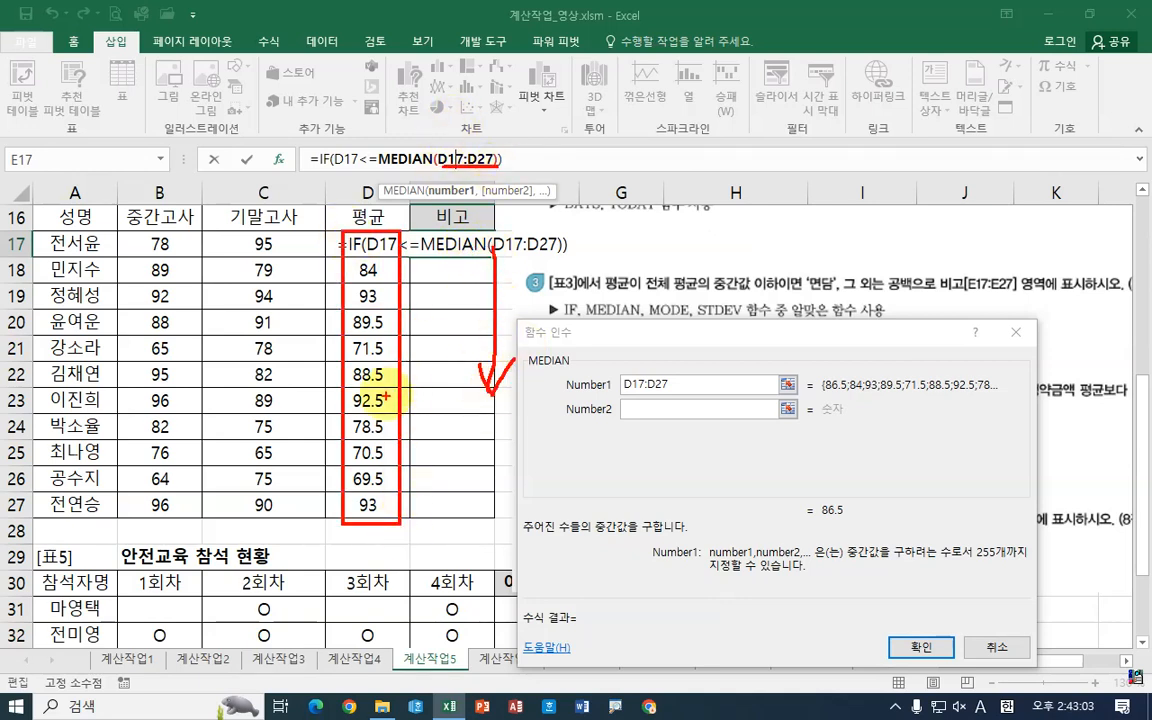
mouse_move(382, 378)
mouse_down()
mouse_move(385, 527)
mouse_move(415, 480)
mouse_up()
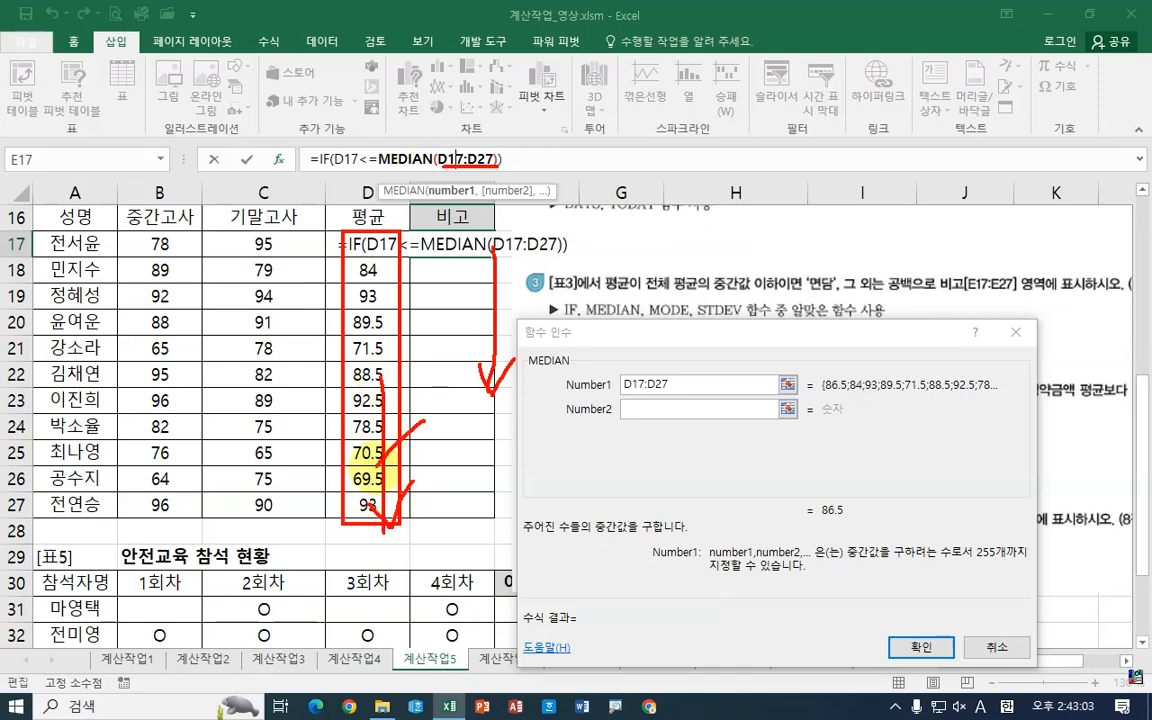
drag(378, 424, 418, 460)
drag(421, 421, 372, 470)
mouse_move(676, 394)
mouse_down()
mouse_move(653, 361)
mouse_move(645, 422)
mouse_up()
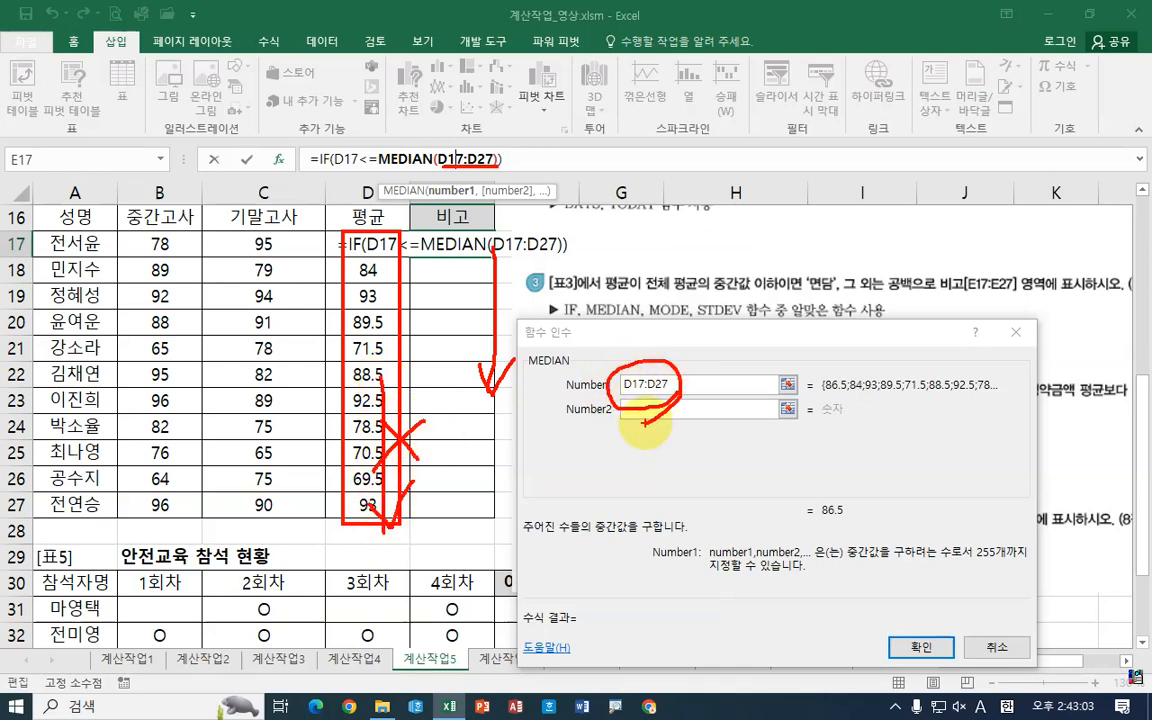
key(Escape)
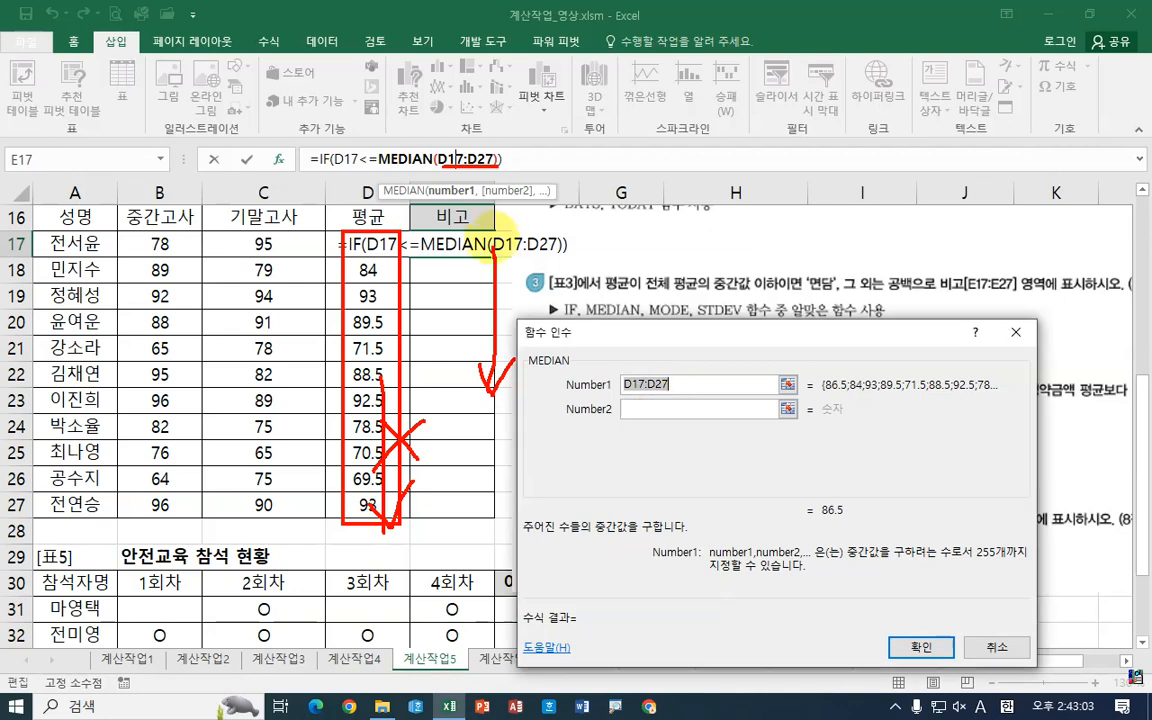
key(F4)
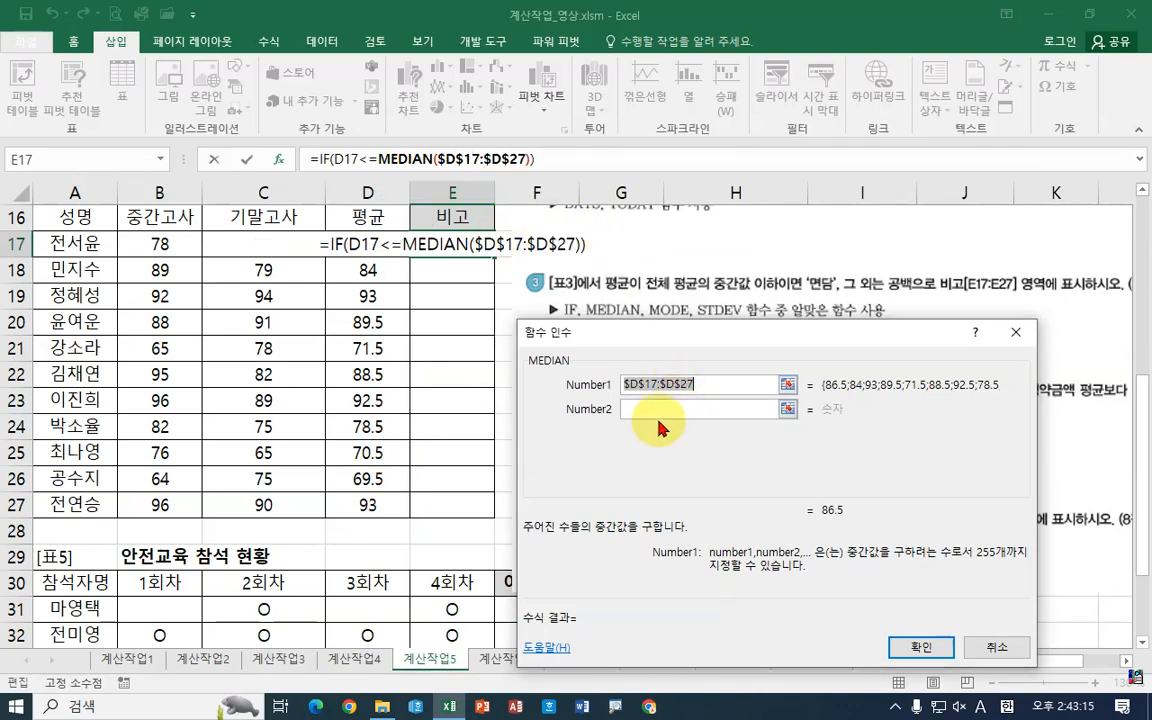
Step: Set the IF result to "면담" when true and an empty string "" when false, and confirm
click(322, 158)
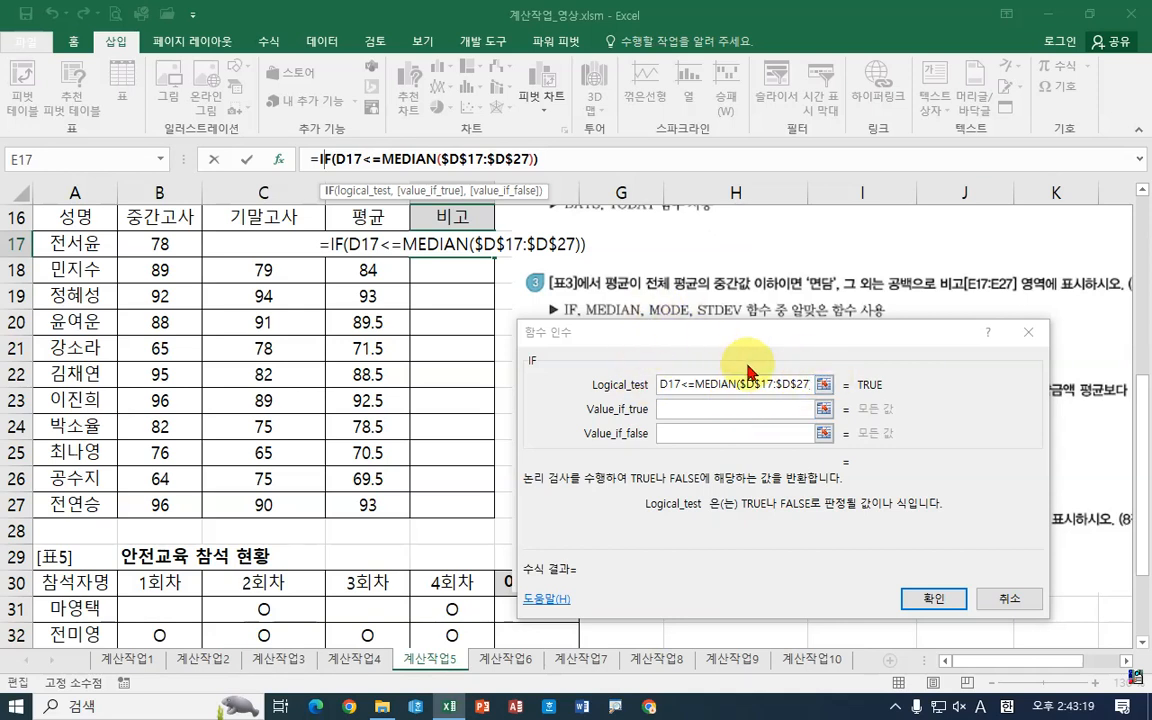
click(698, 408)
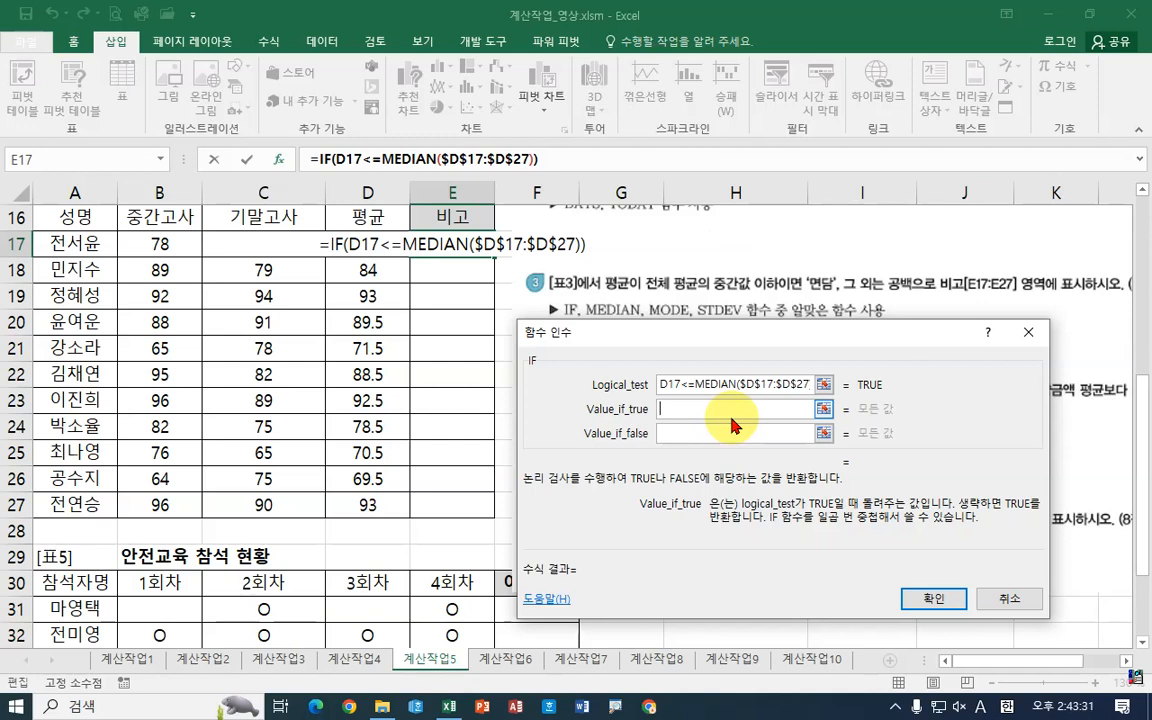
text(면)
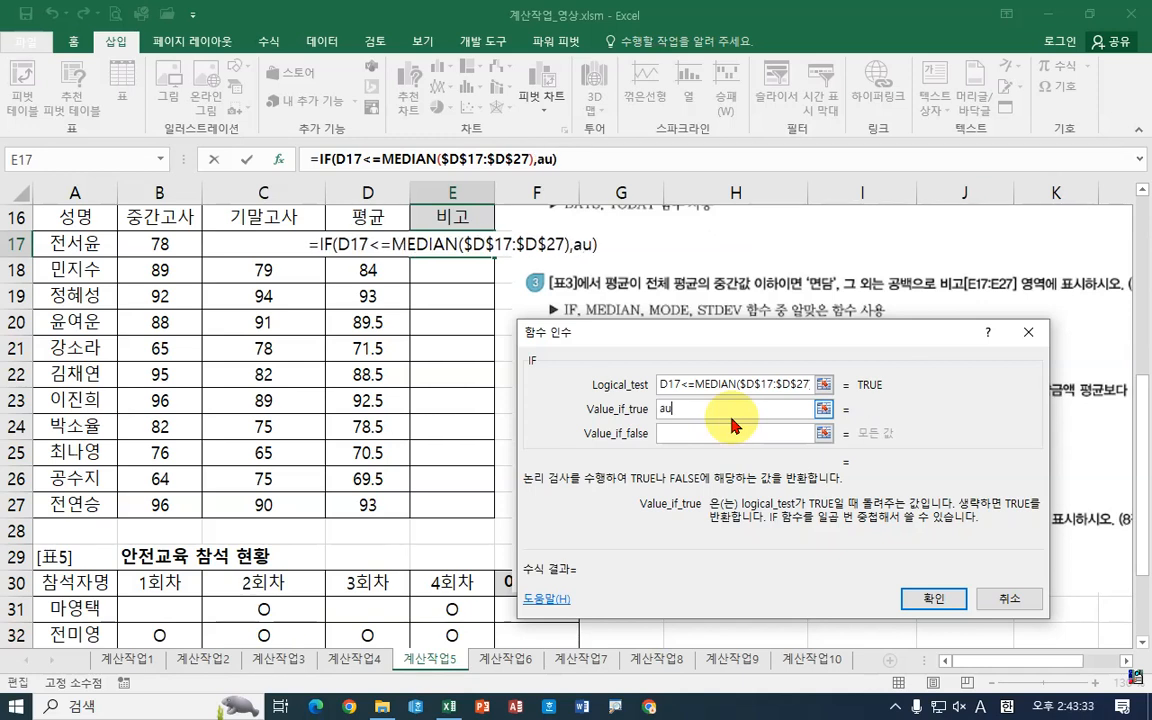
text(다)
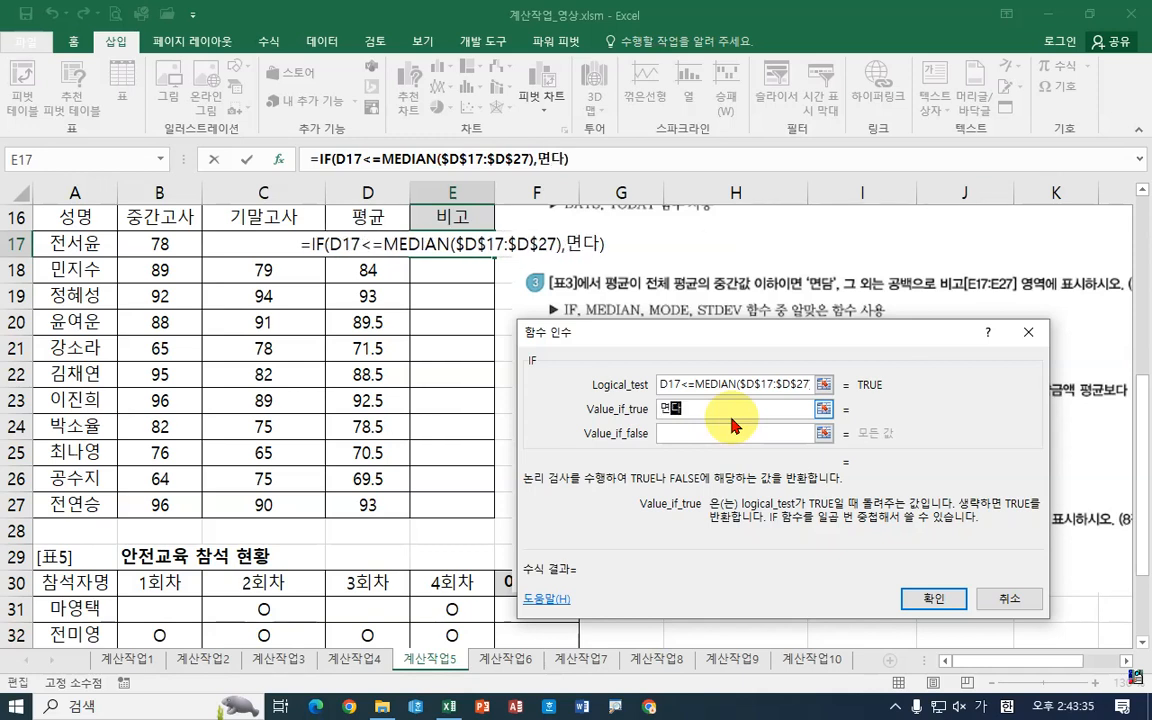
click(726, 434)
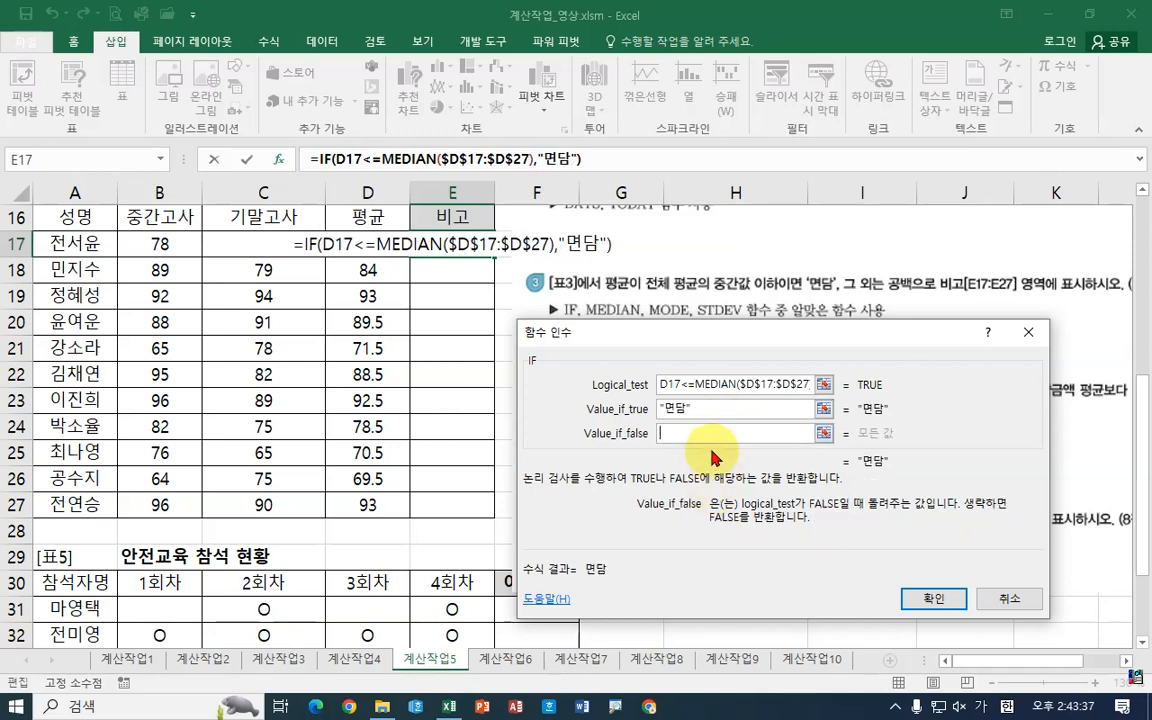
text("")
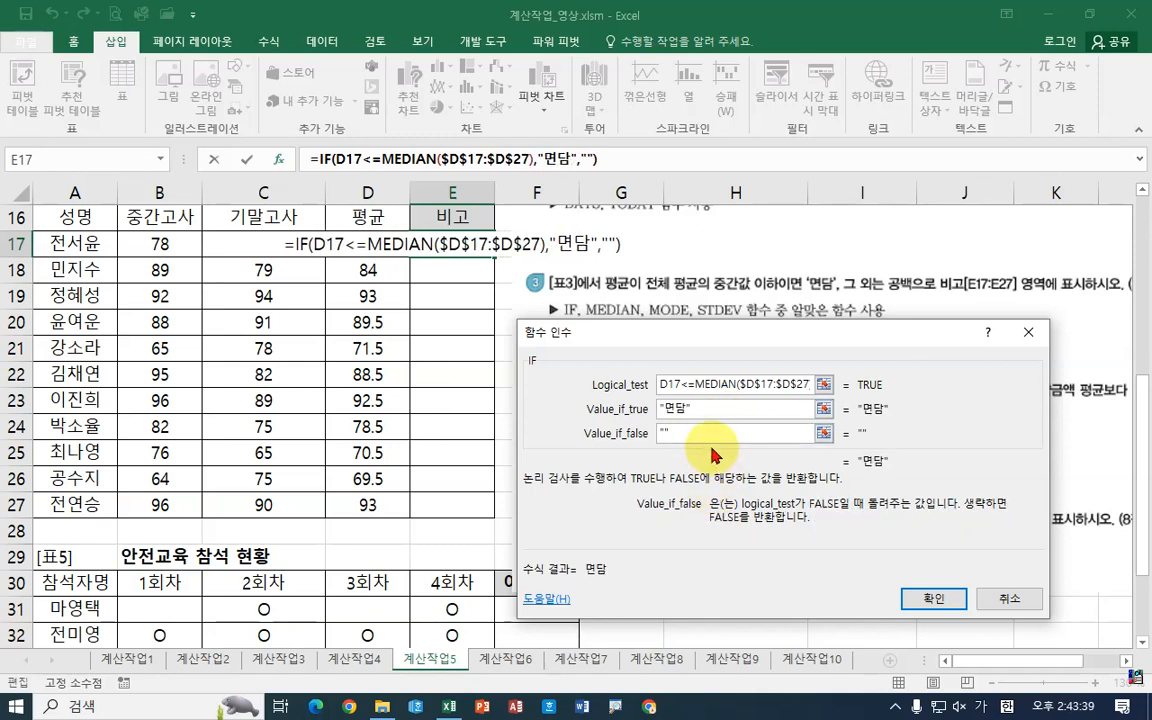
click(748, 412)
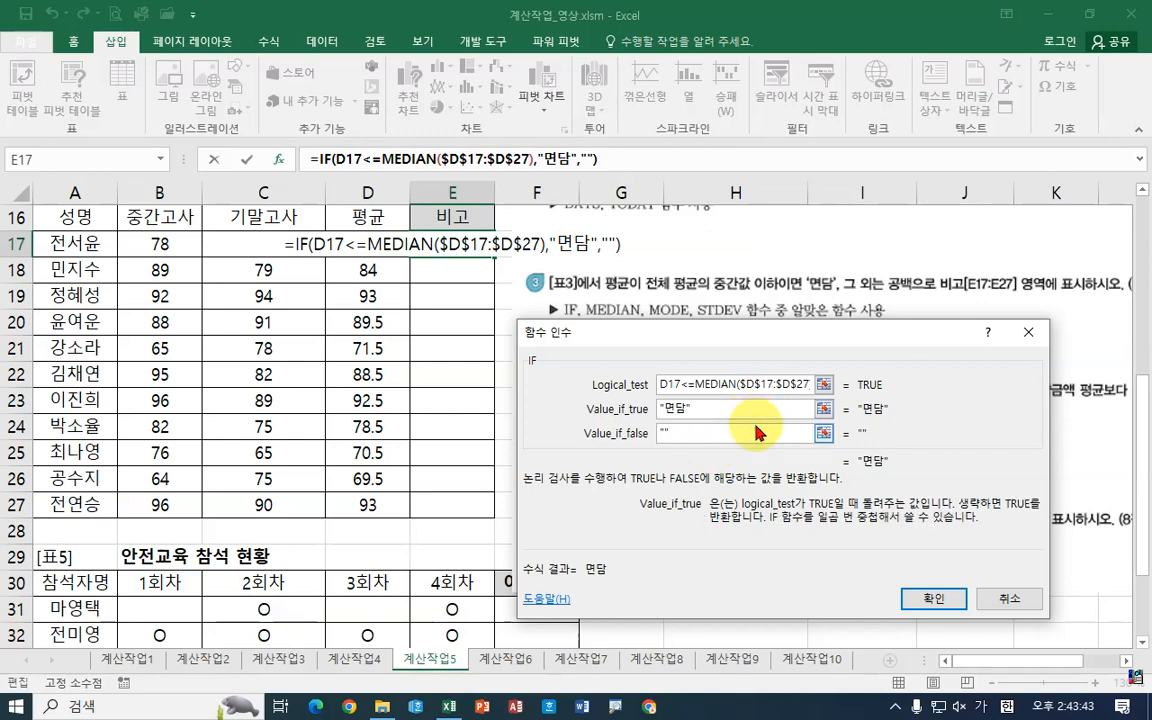
click(922, 600)
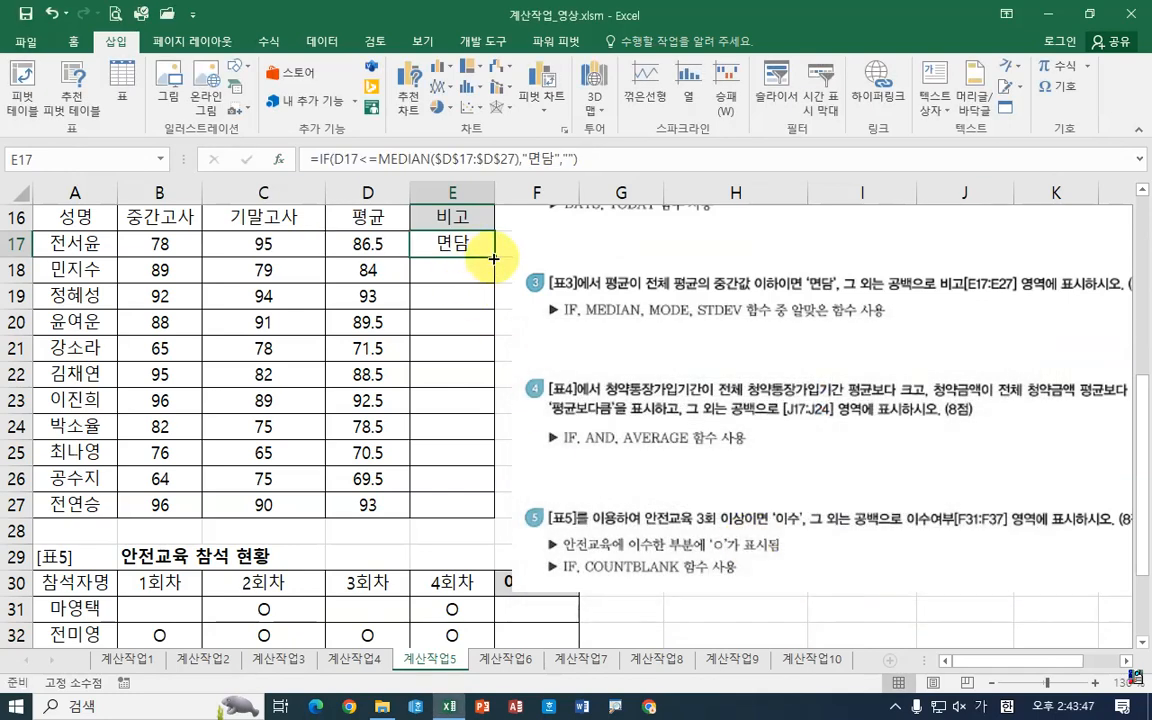
Step: Fill the E17 formula down through E27
drag(493, 258, 492, 514)
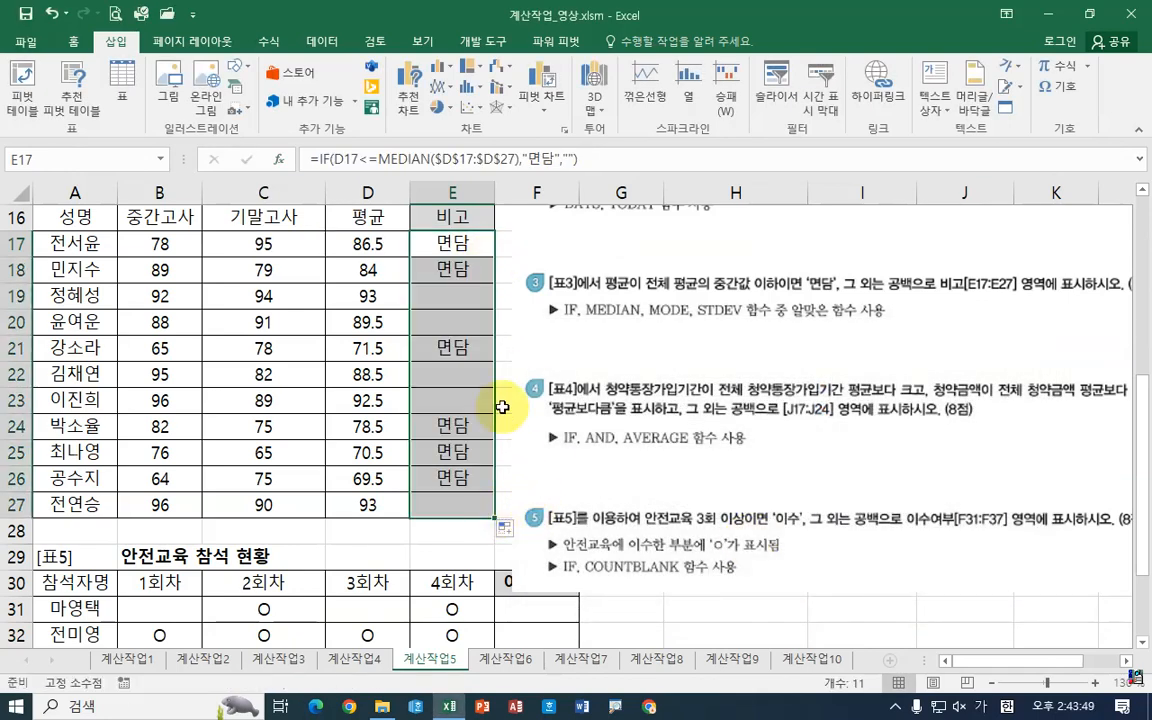
click(360, 243)
click(445, 243)
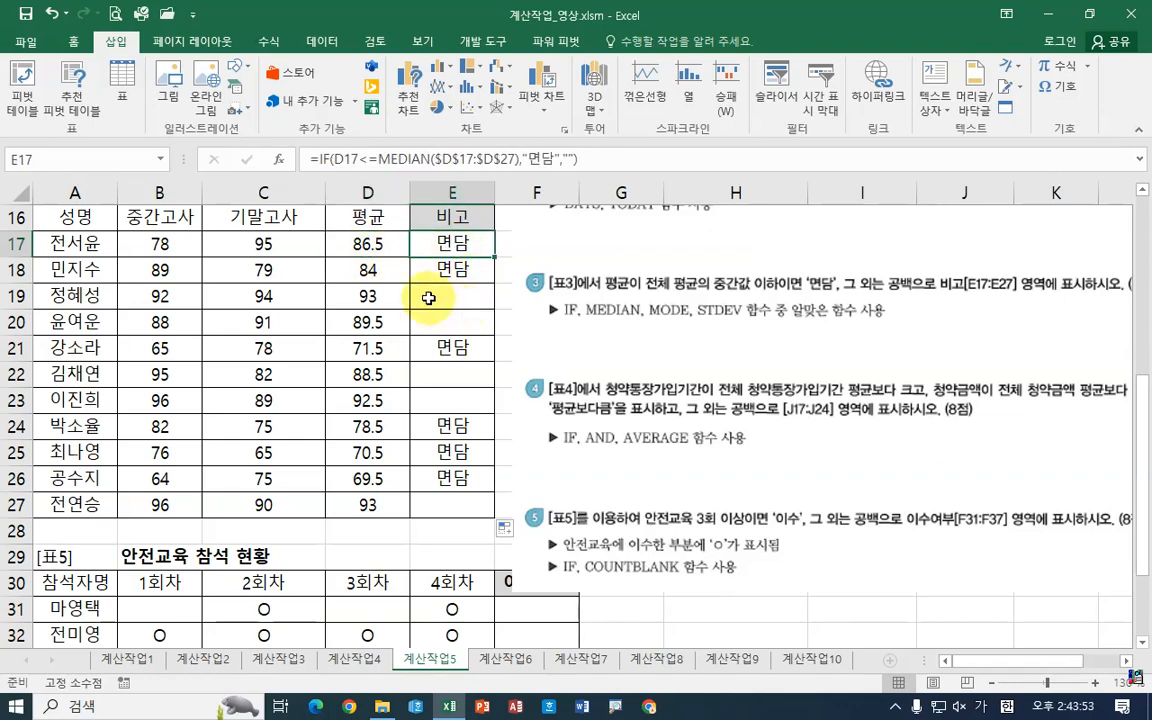
Step: Move the task instruction picture slightly right, clear of column F
drag(610, 348, 686, 352)
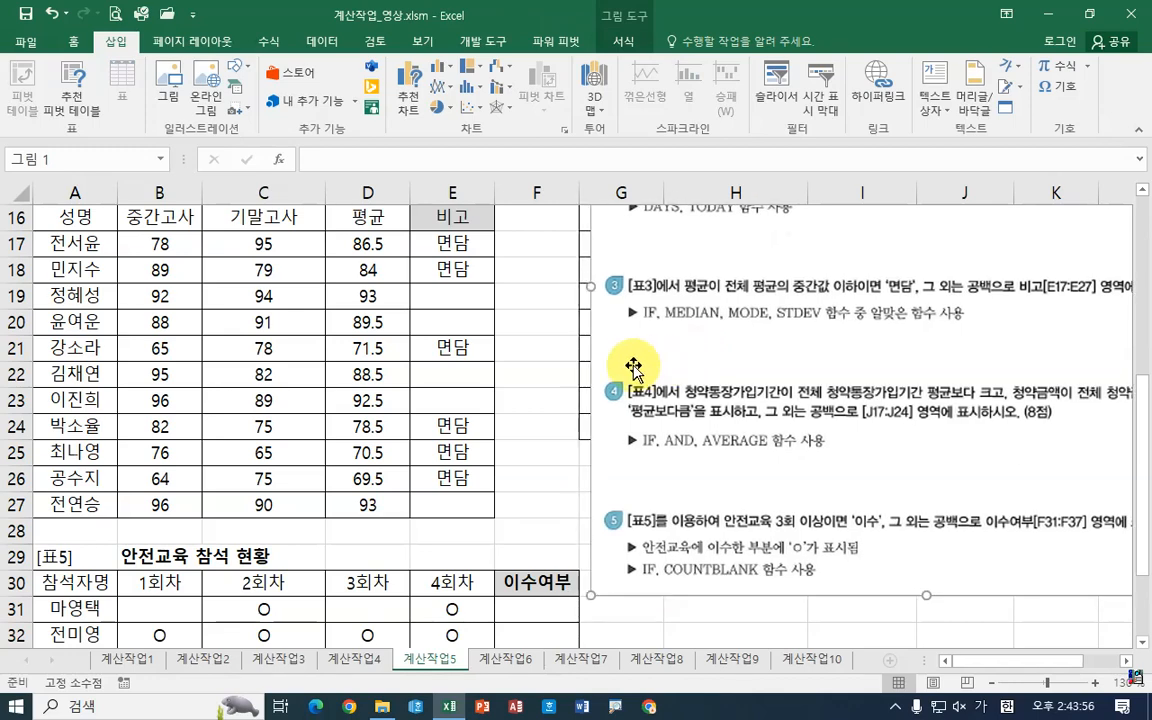
click(537, 322)
Step: Compute MEDIAN of D17:D27 in cell F26 to check the comparison against D17
click(548, 476)
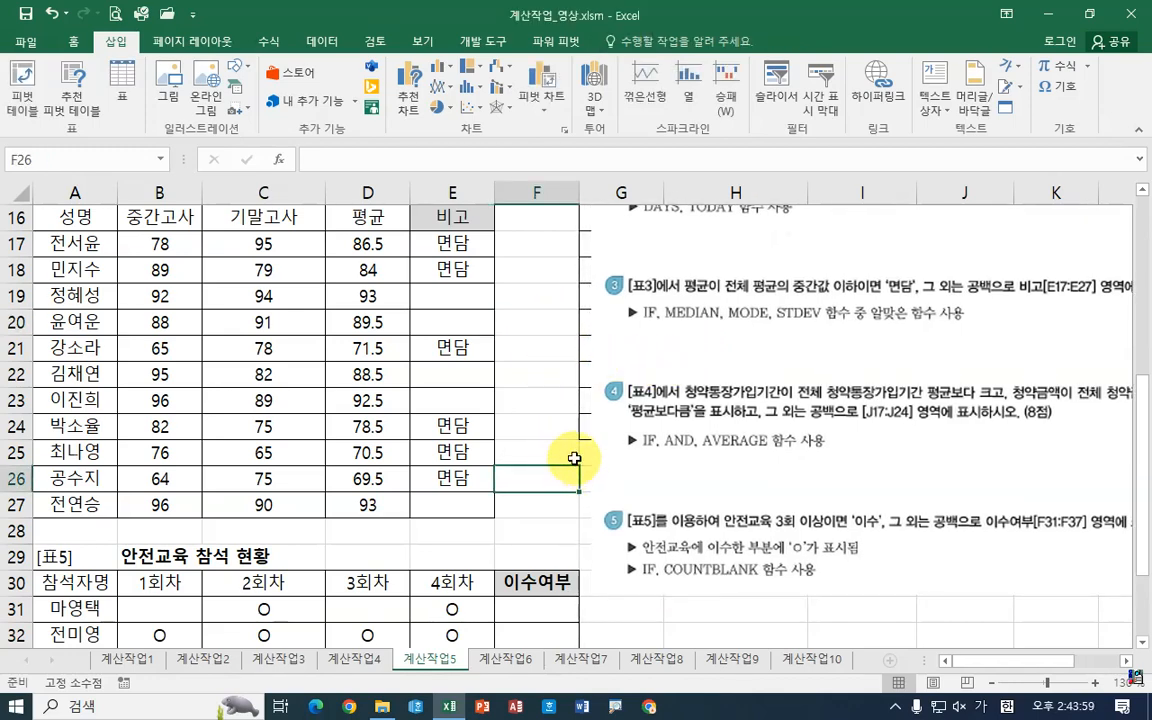
text(=)
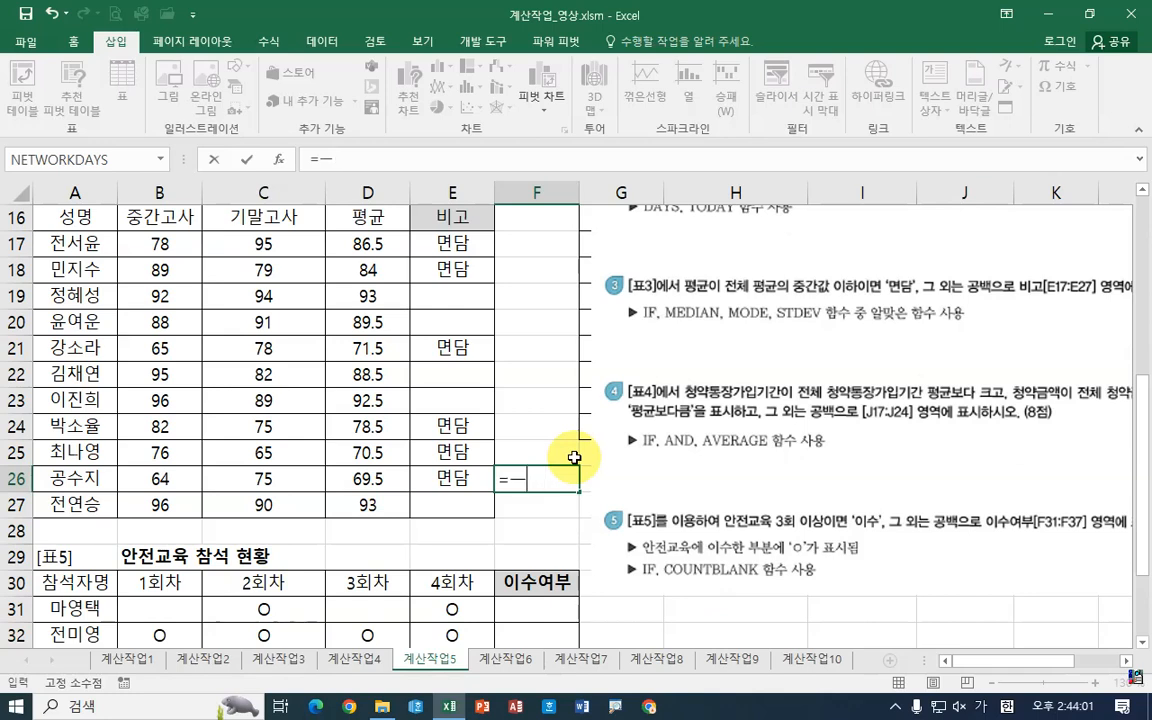
text(me)
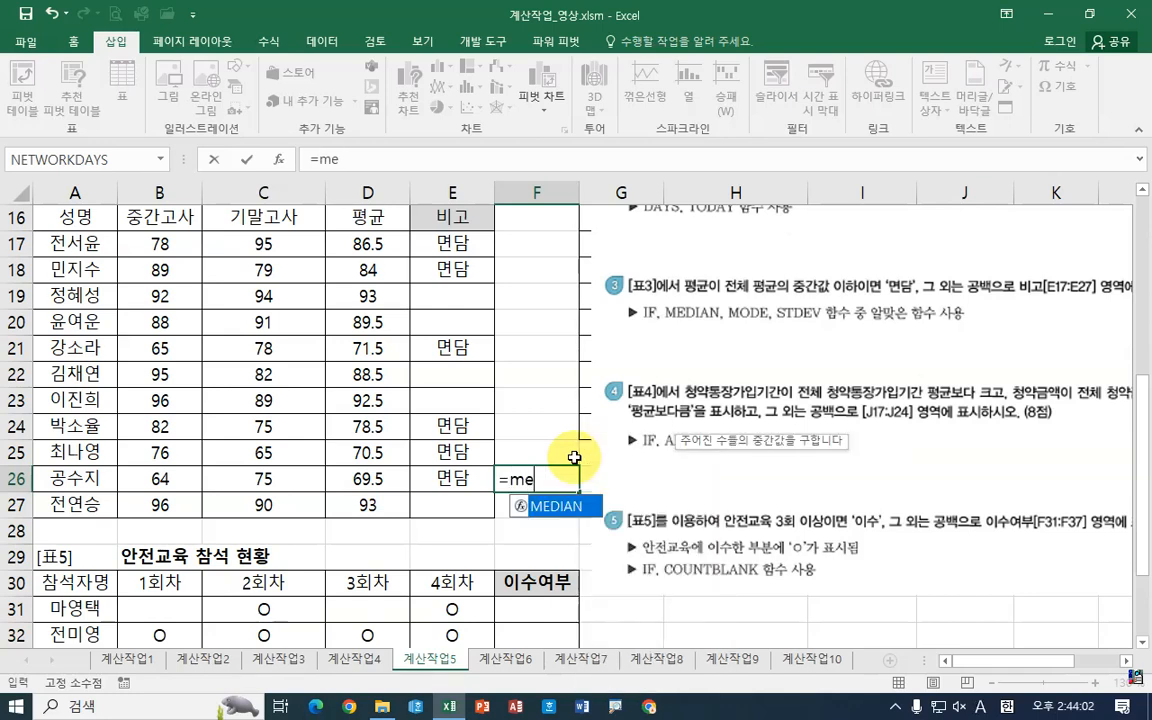
double_click(556, 506)
click(279, 159)
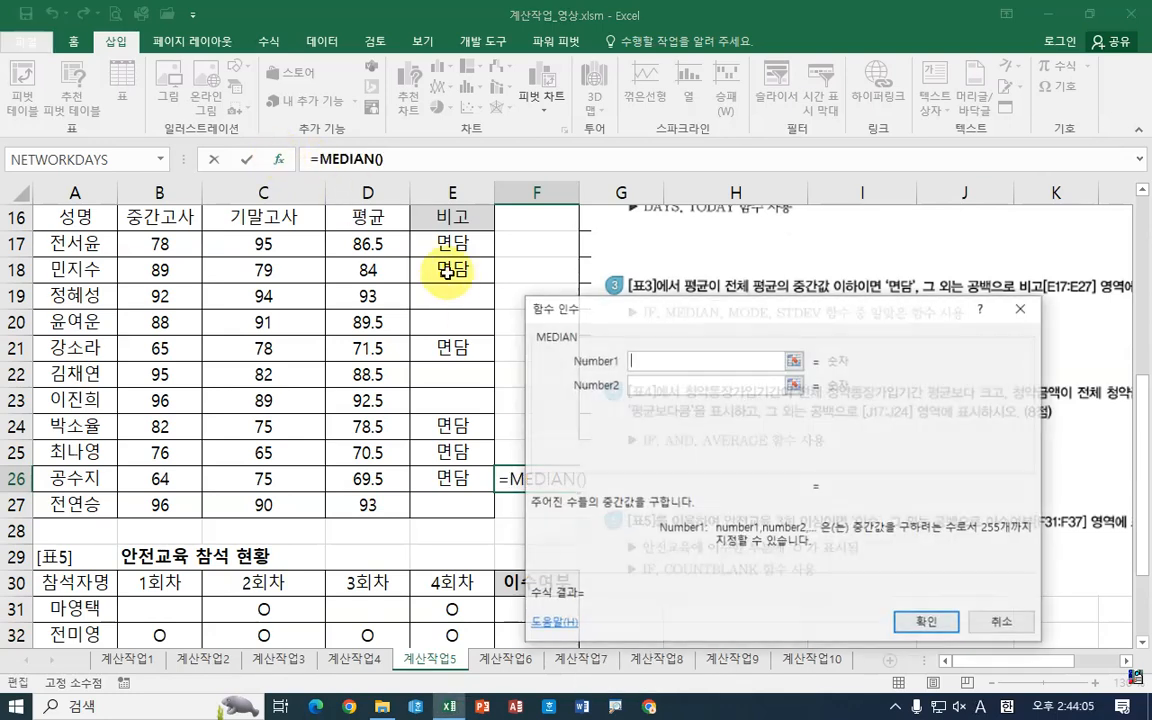
drag(376, 243, 383, 503)
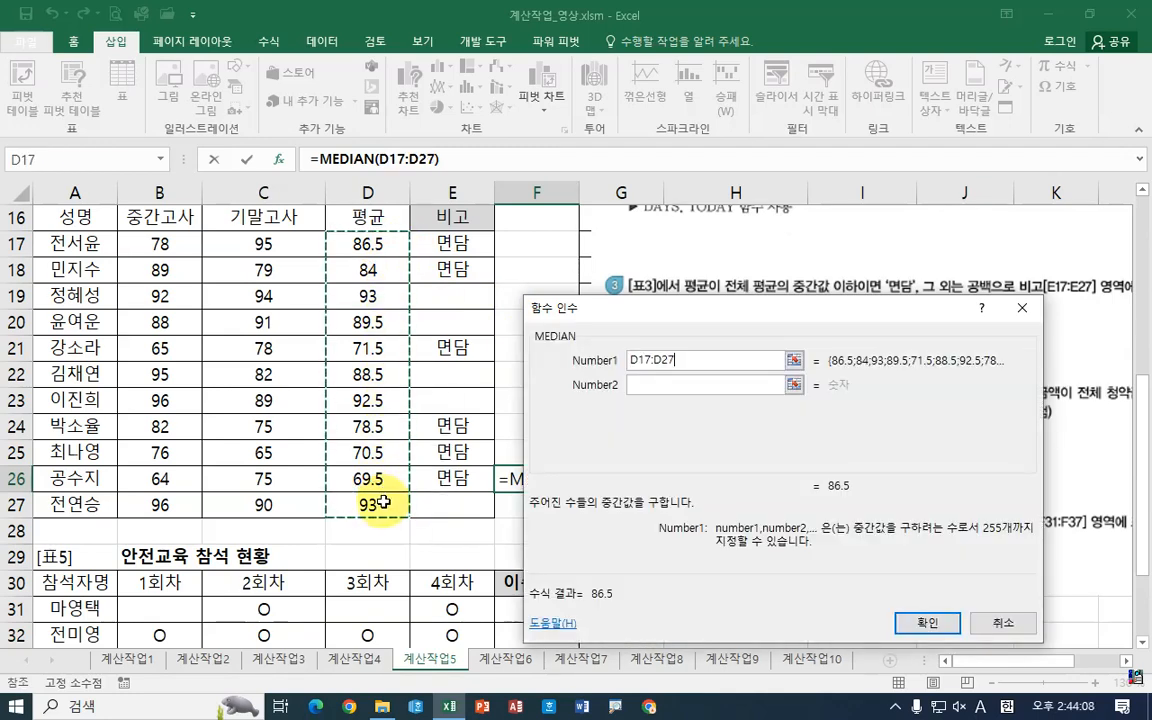
click(911, 620)
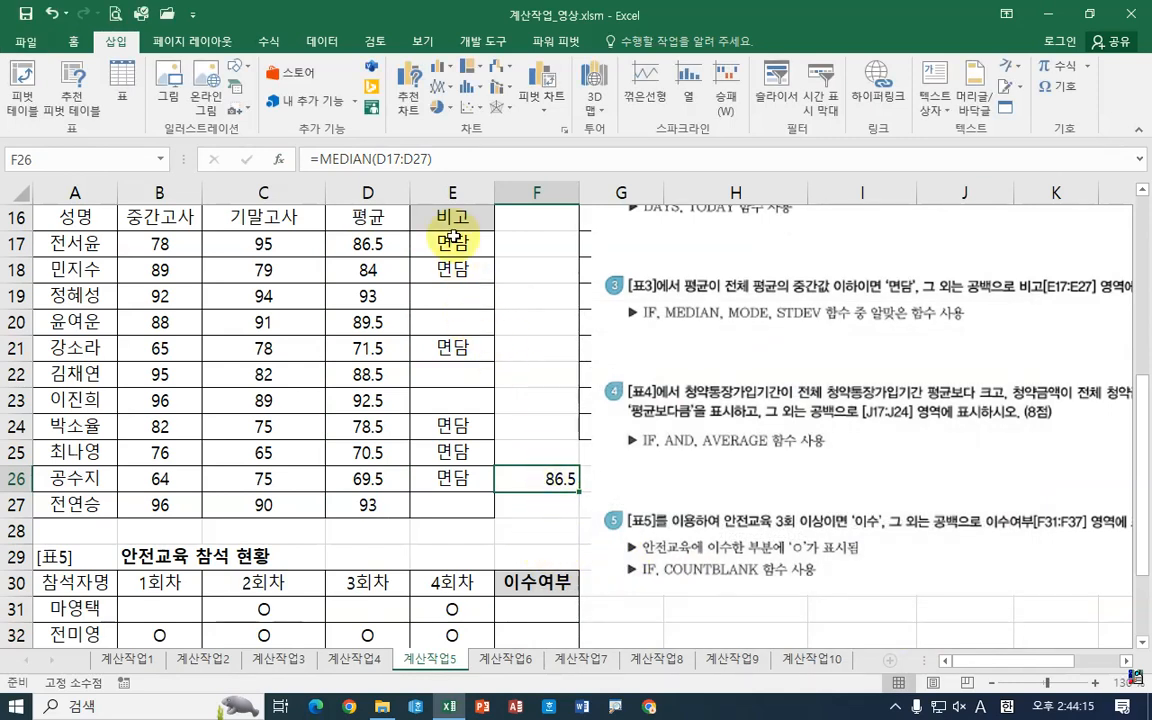
click(362, 243)
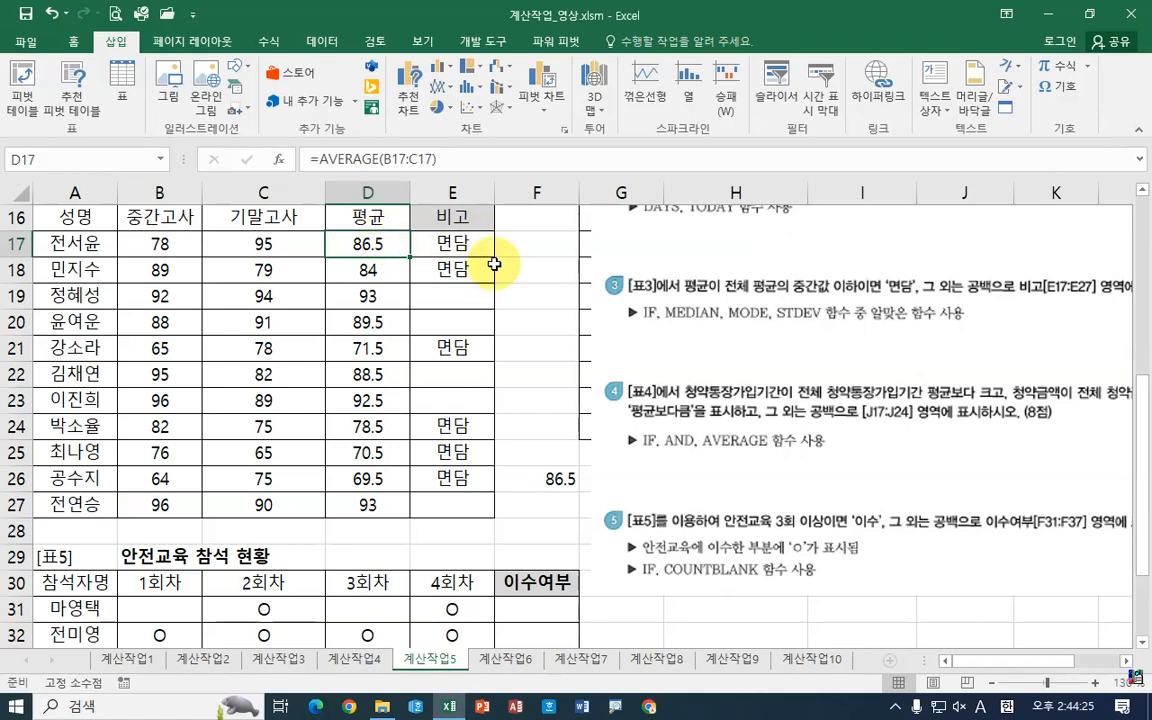
key(ctrl+2)
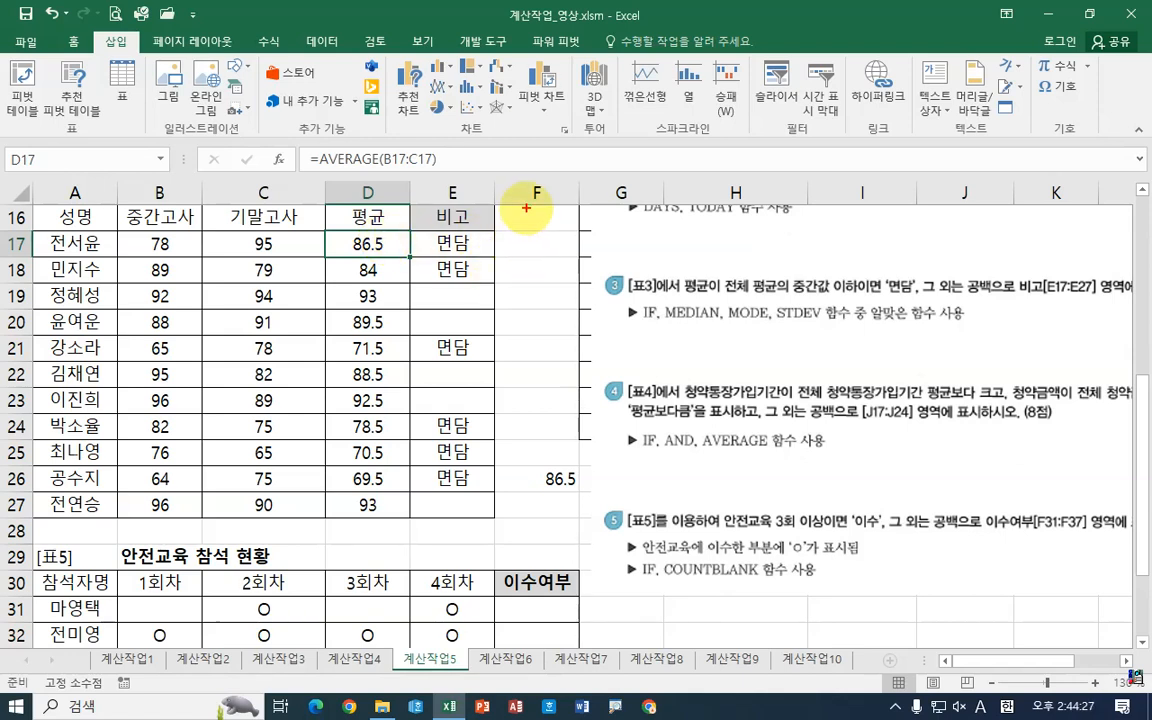
mouse_move(526, 208)
mouse_down()
mouse_move(543, 269)
mouse_move(558, 239)
mouse_up()
drag(540, 251, 570, 252)
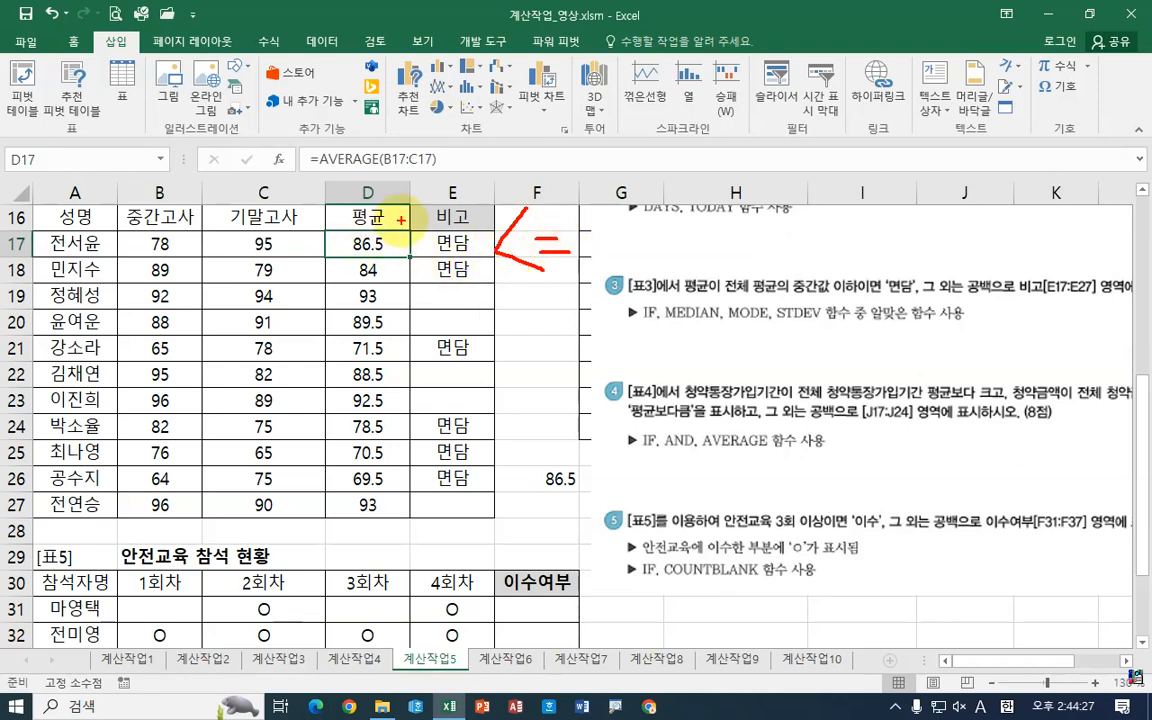
drag(409, 226, 409, 257)
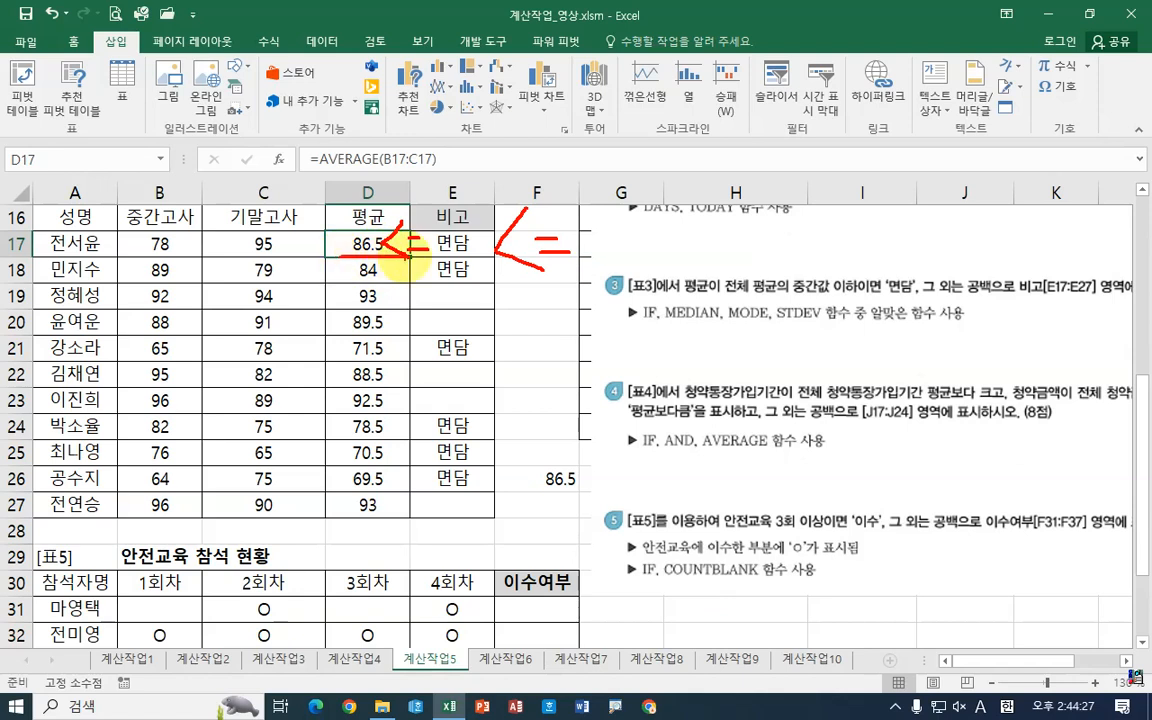
mouse_move(339, 257)
mouse_down()
mouse_move(410, 257)
mouse_move(410, 280)
mouse_move(472, 280)
mouse_up()
drag(362, 356, 494, 356)
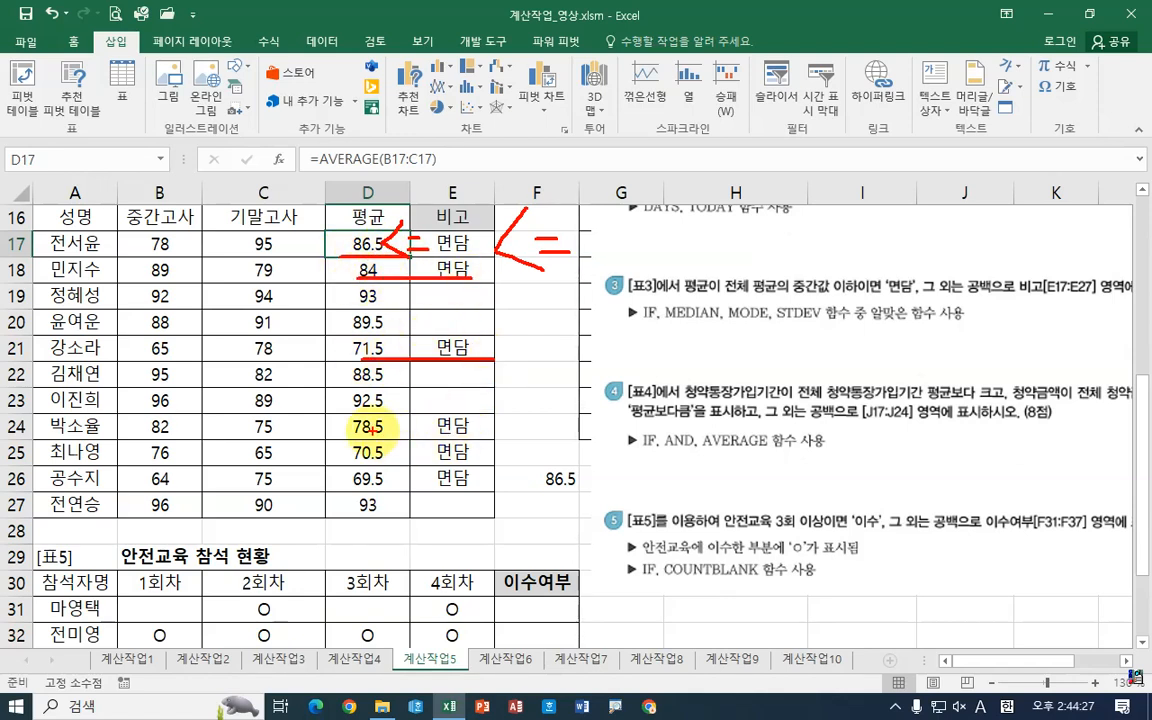
drag(370, 433, 540, 438)
drag(398, 236, 390, 262)
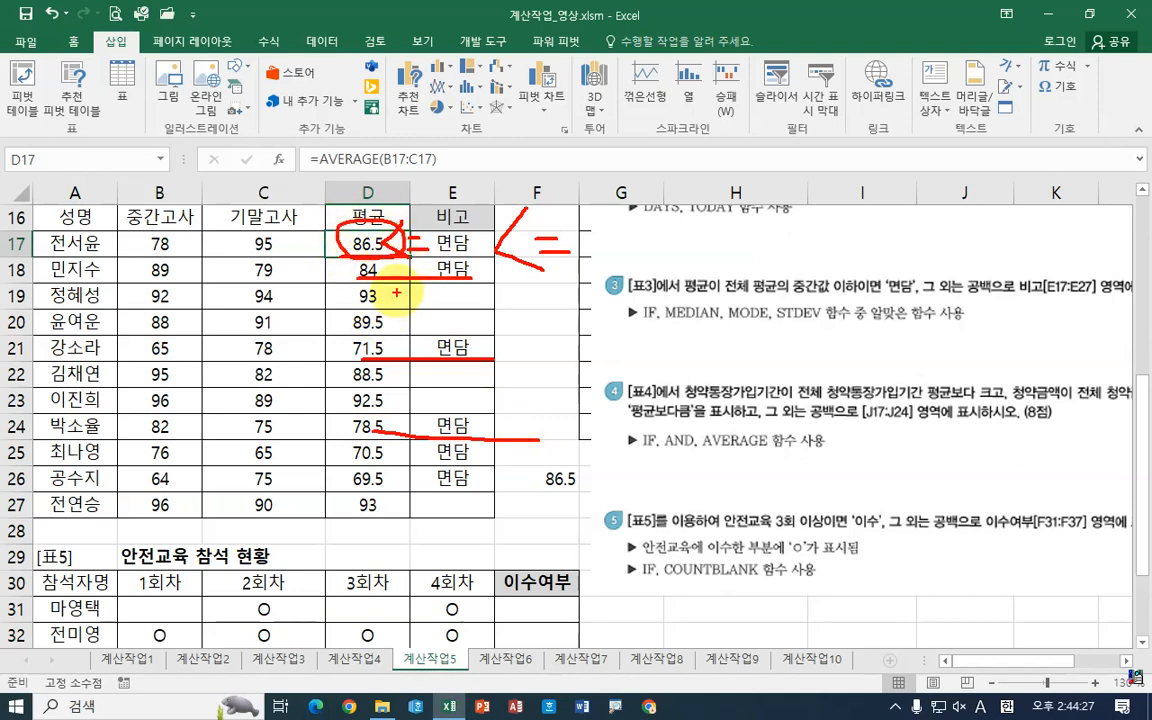
drag(450, 287, 470, 282)
drag(455, 315, 478, 305)
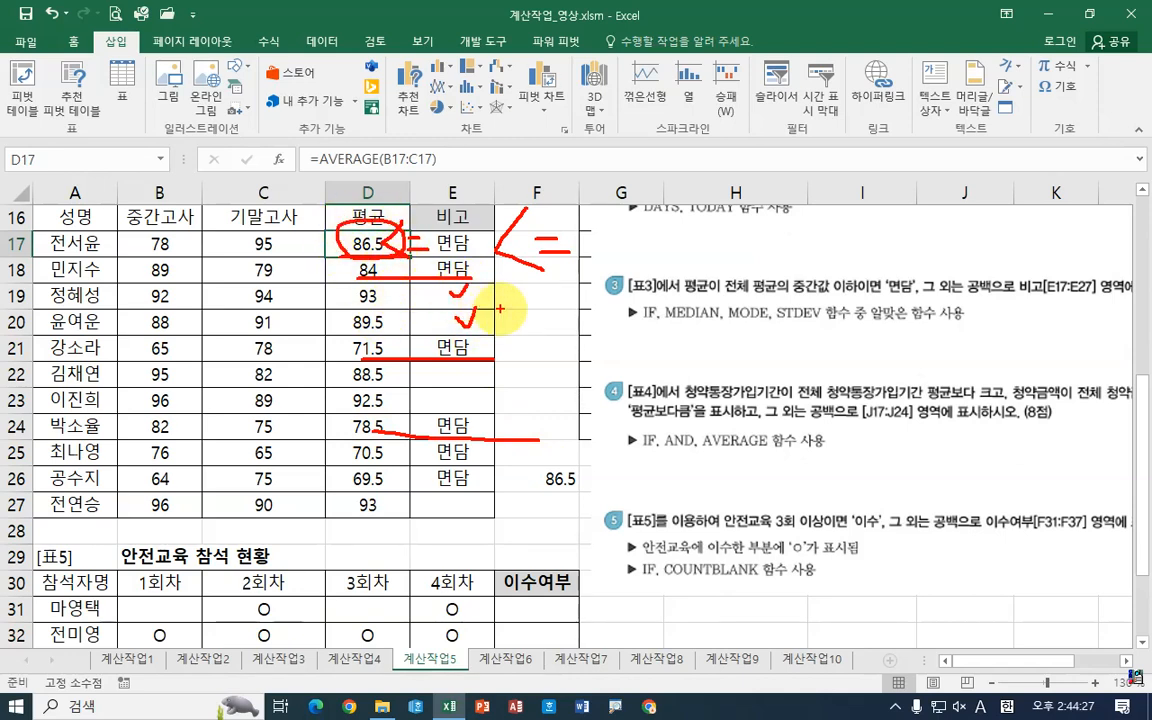
Step: Delete the MEDIAN check formula from cell F26
key(Escape)
click(555, 481)
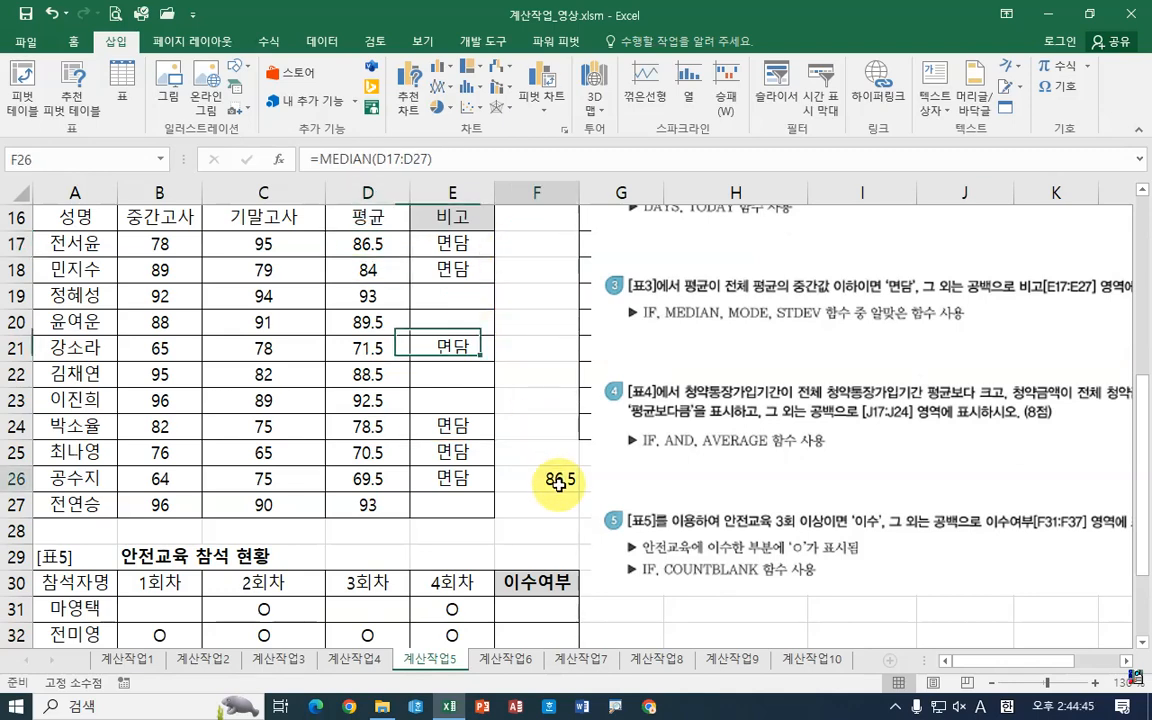
key(Delete)
Step: Move the task instruction picture to the right of table [표4], just past column J
drag(594, 466, 342, 488)
scroll(1010, 595, right, 3)
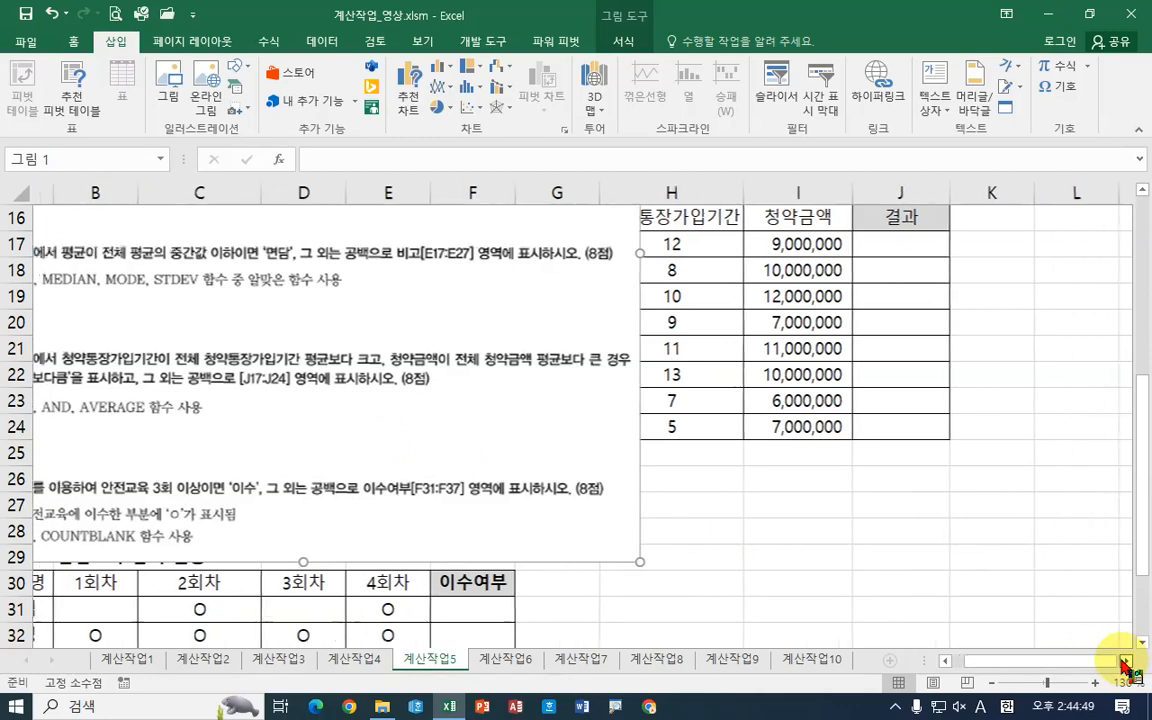
drag(501, 444, 960, 335)
click(1128, 661)
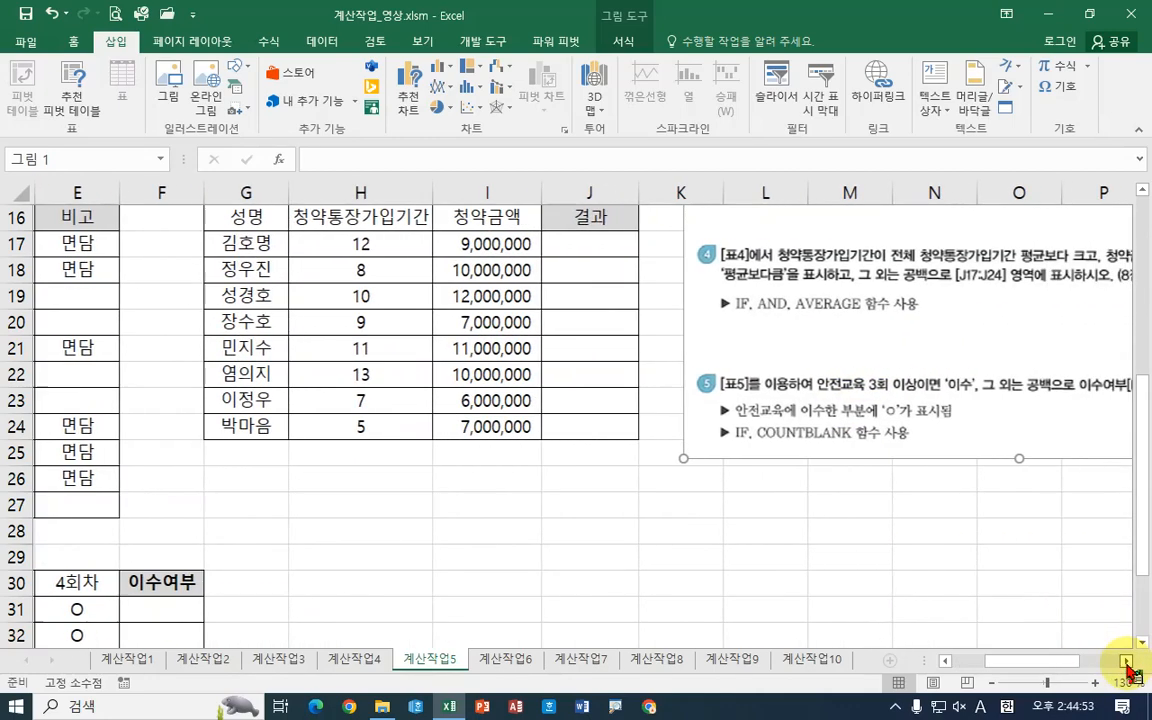
drag(697, 326, 666, 330)
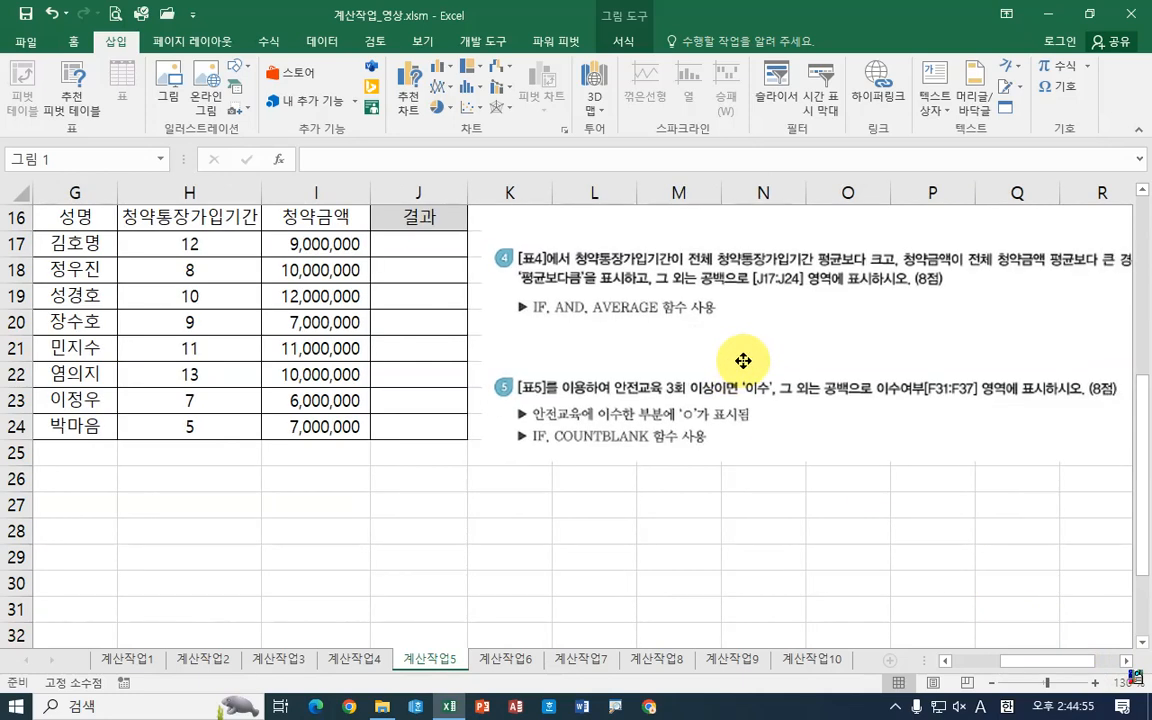
click(200, 246)
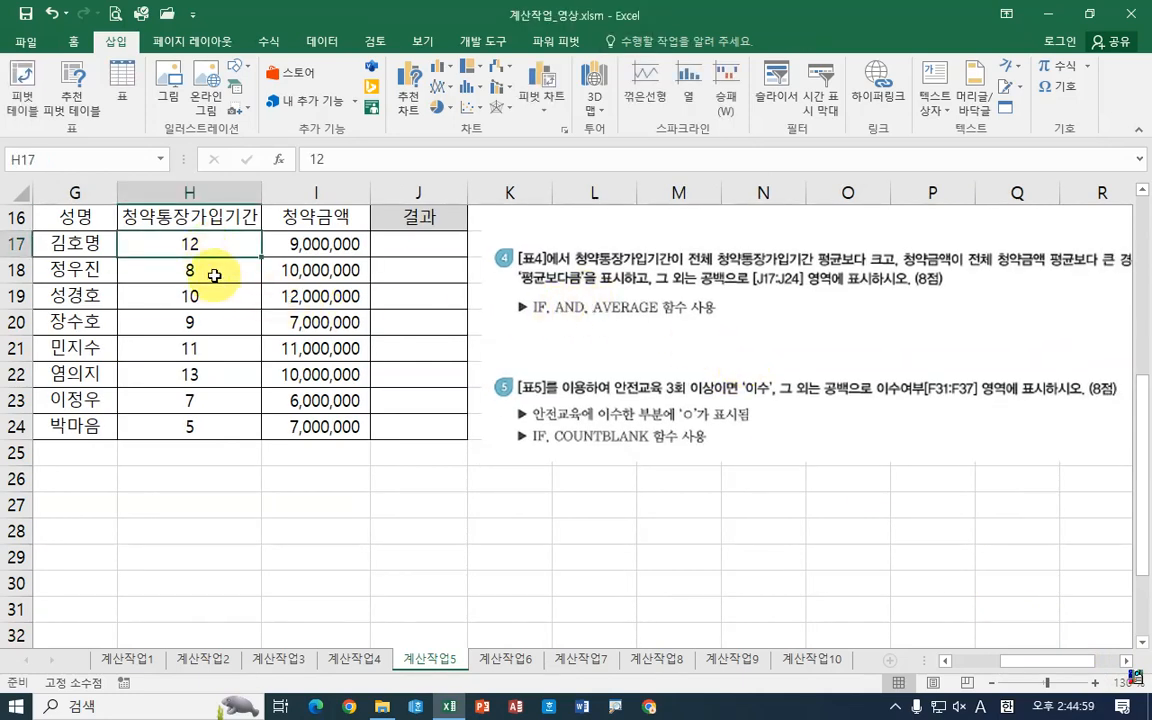
key(ctrl+2)
drag(166, 232, 213, 256)
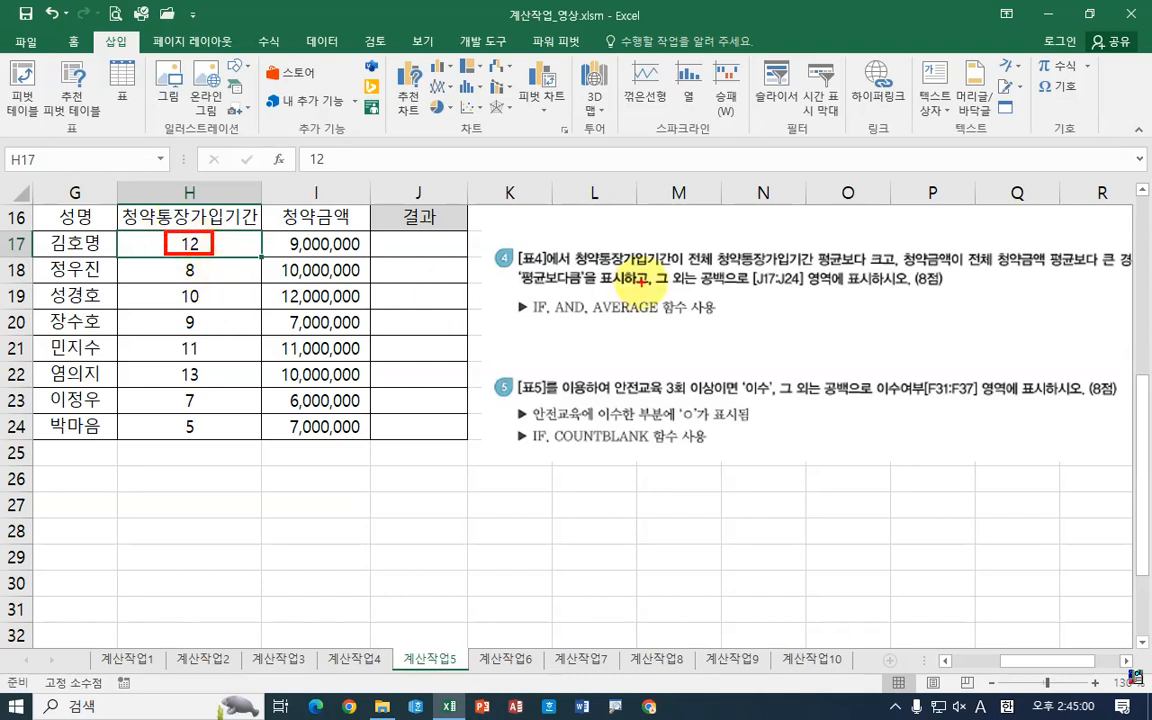
drag(690, 267, 782, 266)
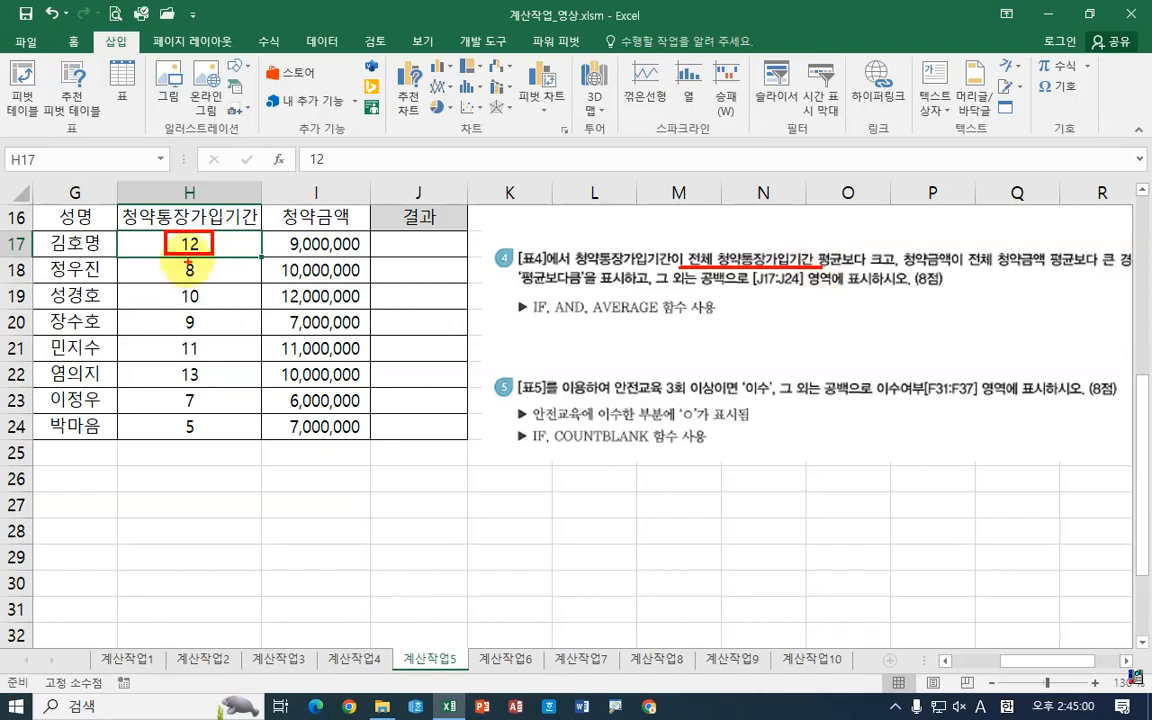
mouse_move(152, 230)
mouse_down()
mouse_move(224, 325)
mouse_move(223, 438)
mouse_move(172, 488)
mouse_move(216, 480)
mouse_up()
mouse_move(862, 252)
mouse_down()
mouse_move(850, 275)
mouse_move(890, 283)
mouse_up()
drag(215, 259, 207, 241)
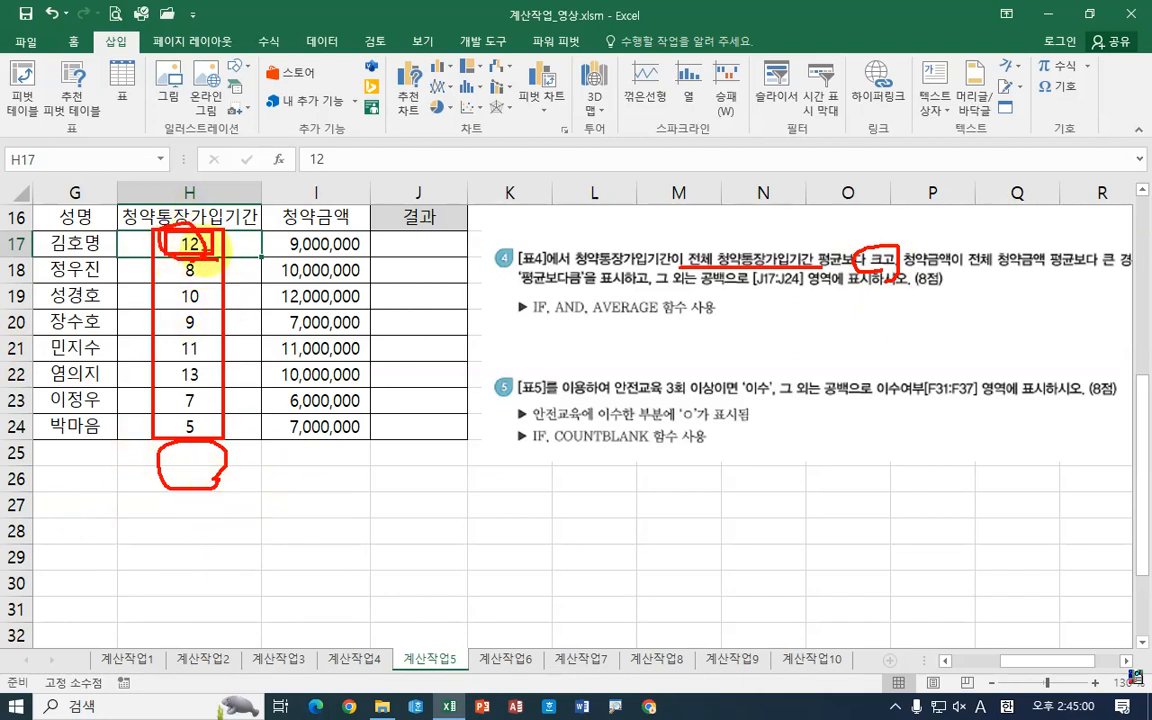
mouse_move(290, 555)
mouse_down()
mouse_move(303, 594)
mouse_move(285, 614)
mouse_up()
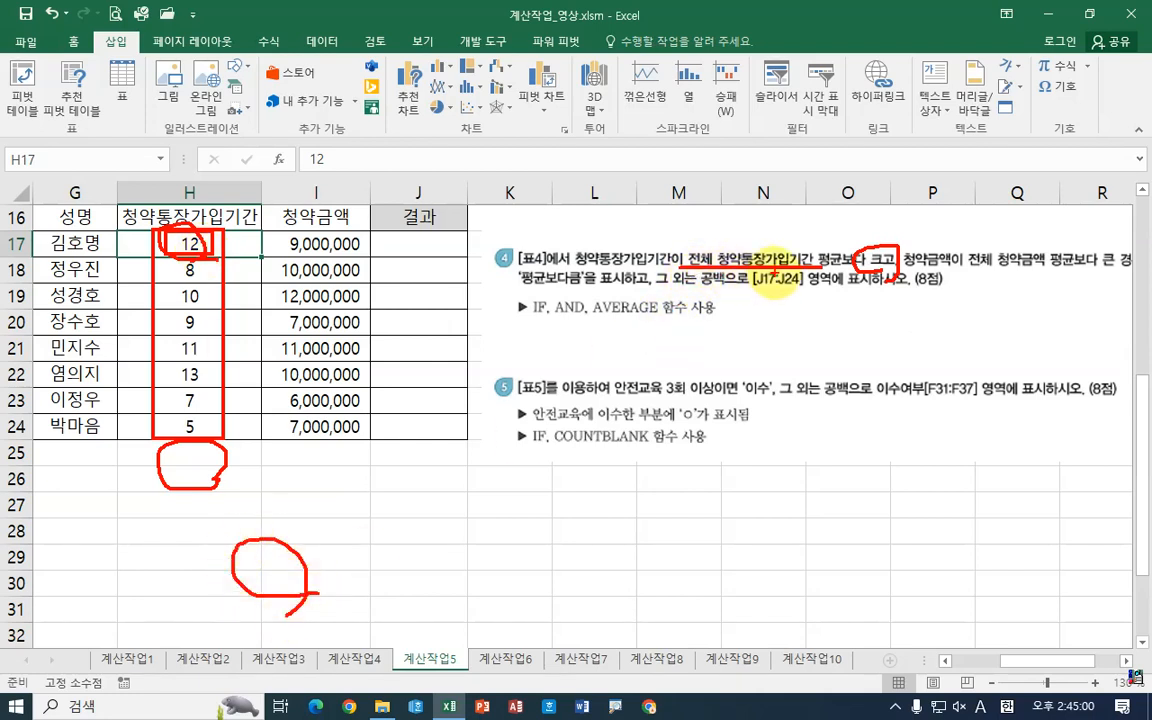
mouse_move(354, 539)
mouse_down()
mouse_move(398, 570)
mouse_move(357, 606)
mouse_up()
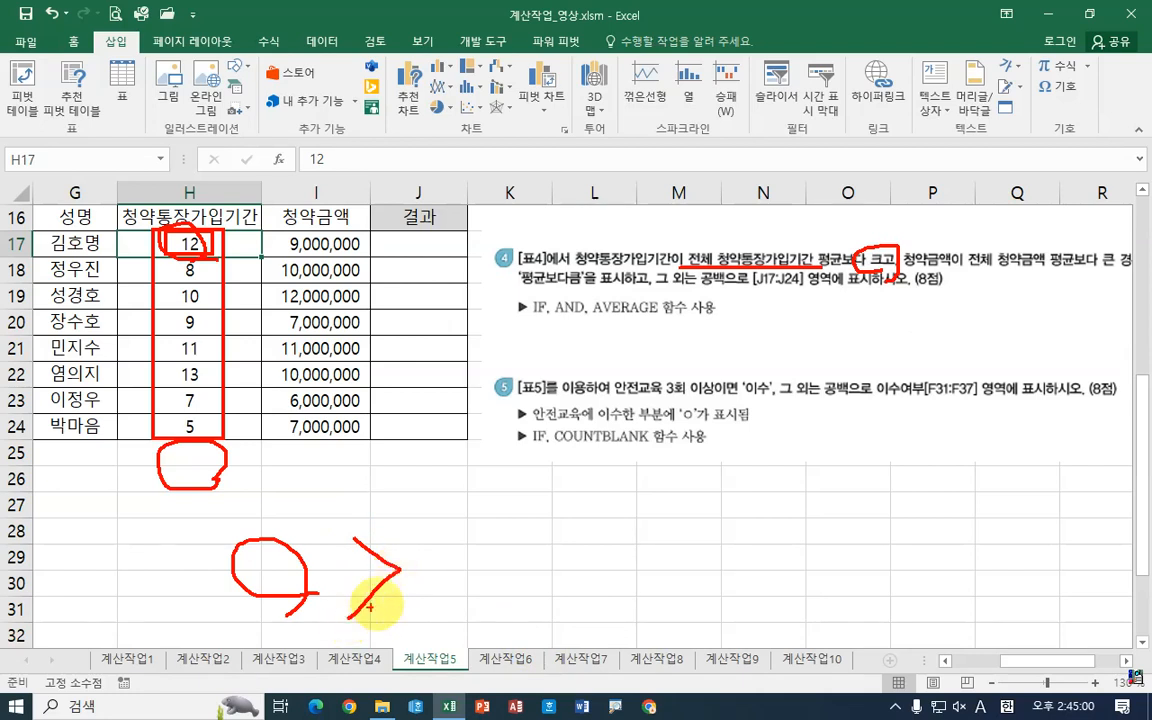
mouse_move(455, 598)
mouse_down()
mouse_move(470, 535)
mouse_move(487, 597)
mouse_move(525, 575)
mouse_up()
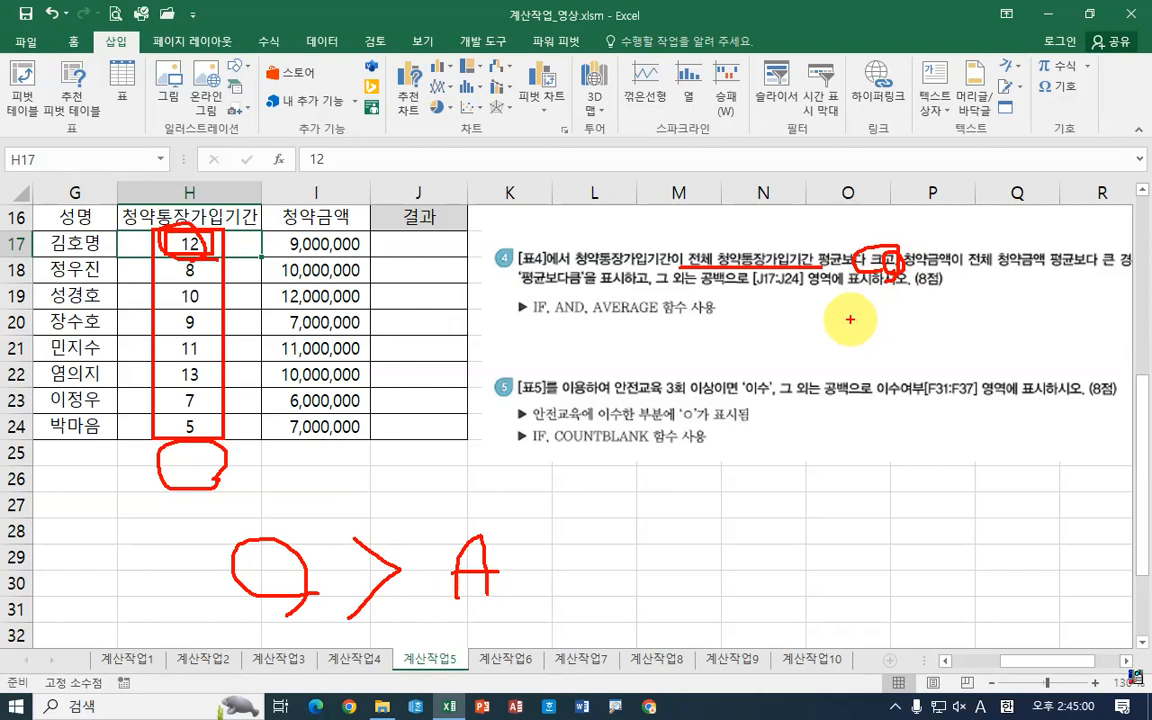
mouse_move(535, 545)
mouse_down()
mouse_move(530, 572)
mouse_move(550, 583)
mouse_up()
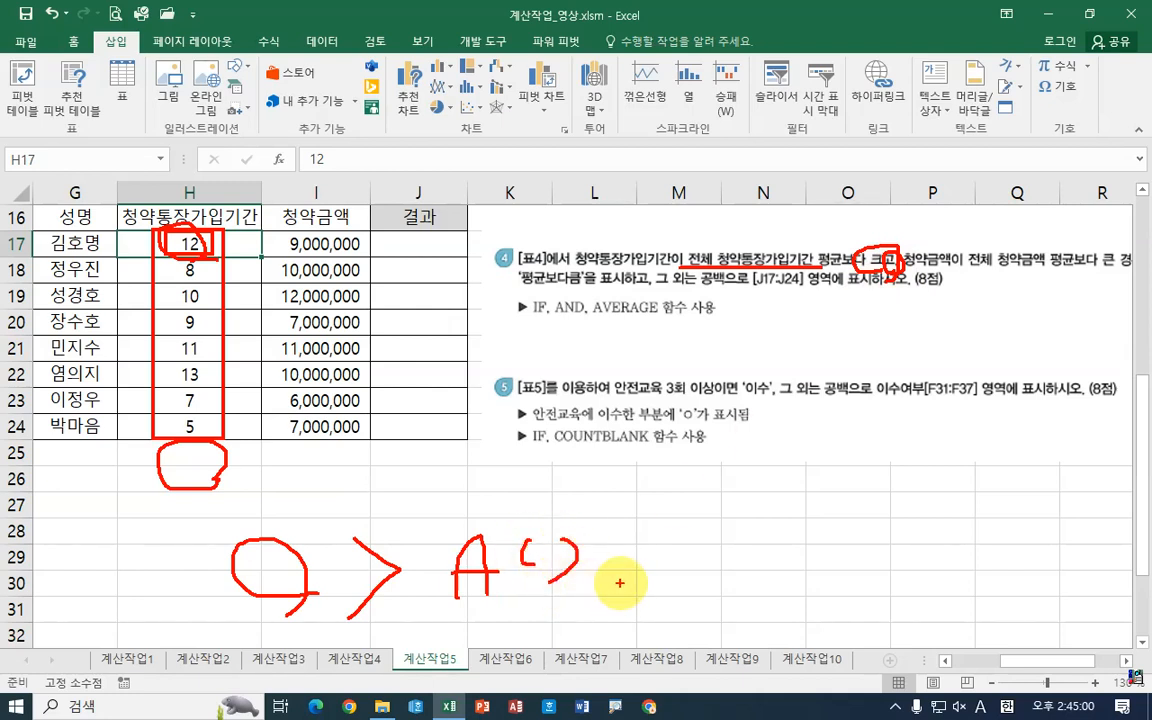
drag(624, 587, 613, 600)
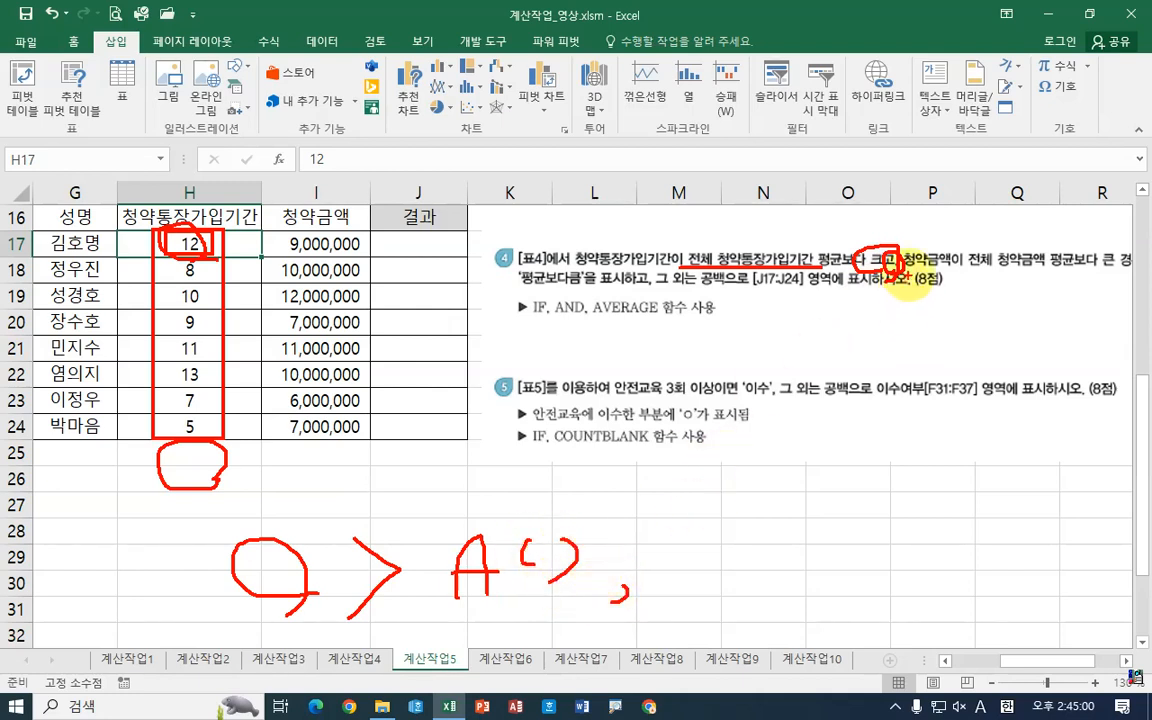
mouse_move(268, 231)
mouse_down()
mouse_move(372, 232)
mouse_move(266, 244)
mouse_up()
mouse_move(689, 527)
mouse_down()
mouse_move(746, 571)
mouse_move(750, 526)
mouse_up()
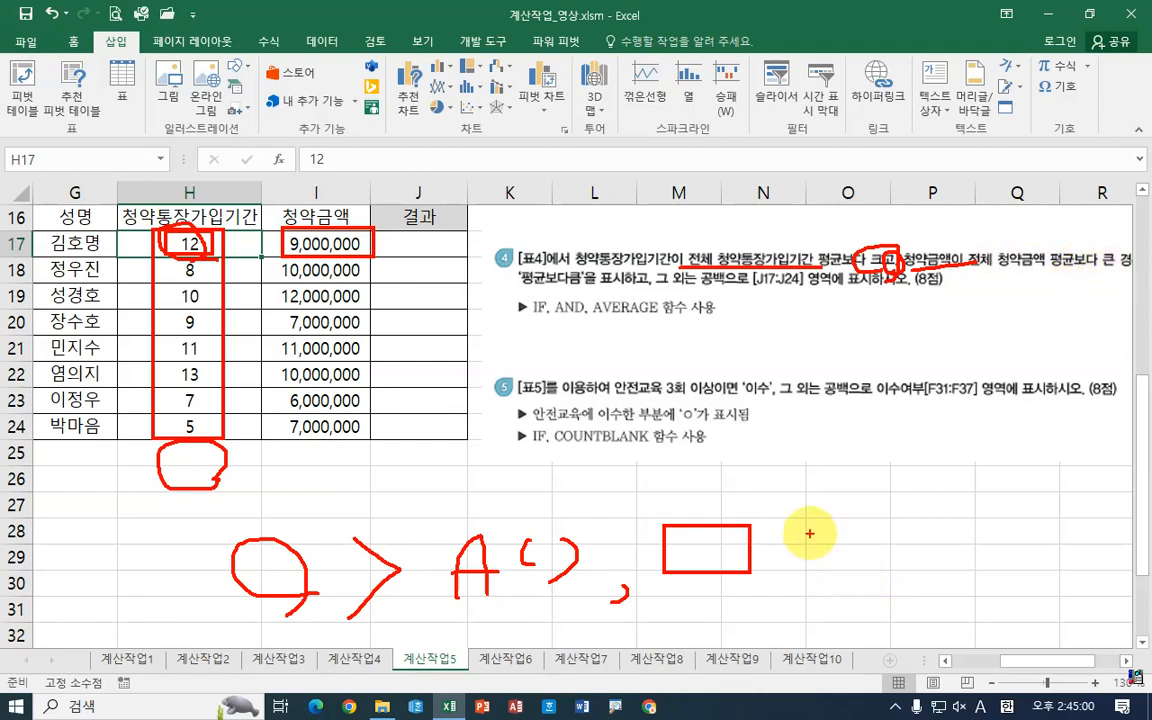
mouse_move(810, 533)
mouse_down()
mouse_move(830, 550)
mouse_move(810, 590)
mouse_move(884, 565)
mouse_move(906, 598)
mouse_up()
drag(876, 578, 888, 575)
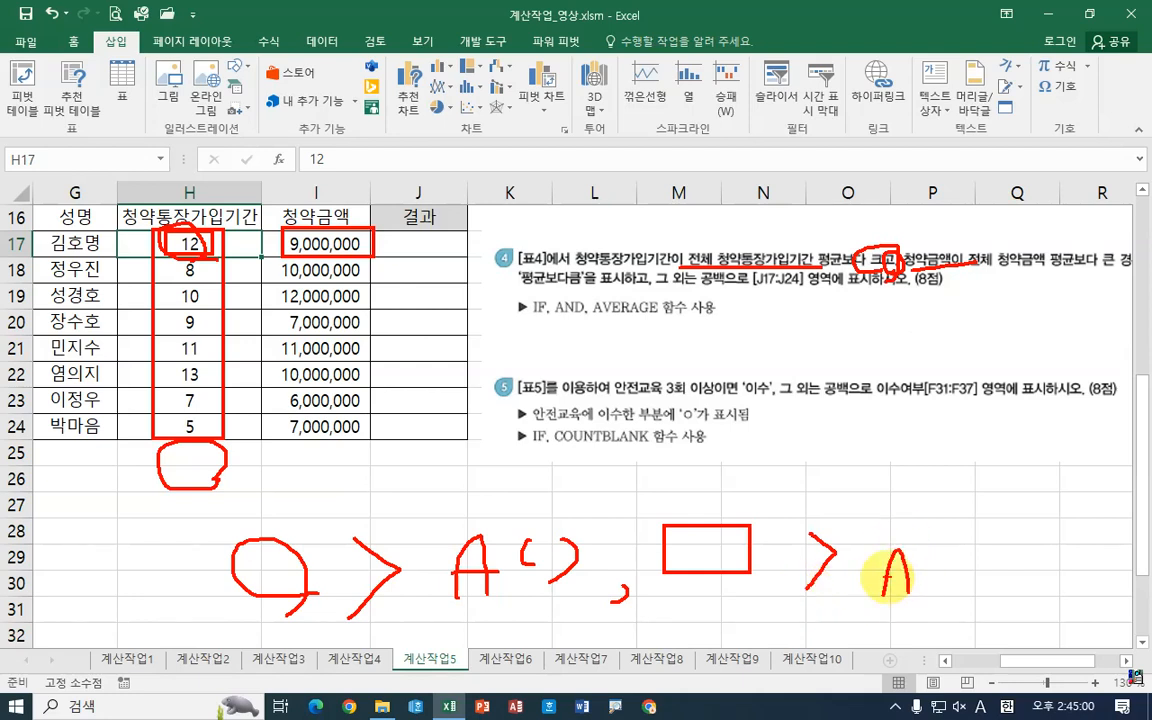
mouse_move(266, 230)
mouse_down()
mouse_move(267, 440)
mouse_move(362, 230)
mouse_up()
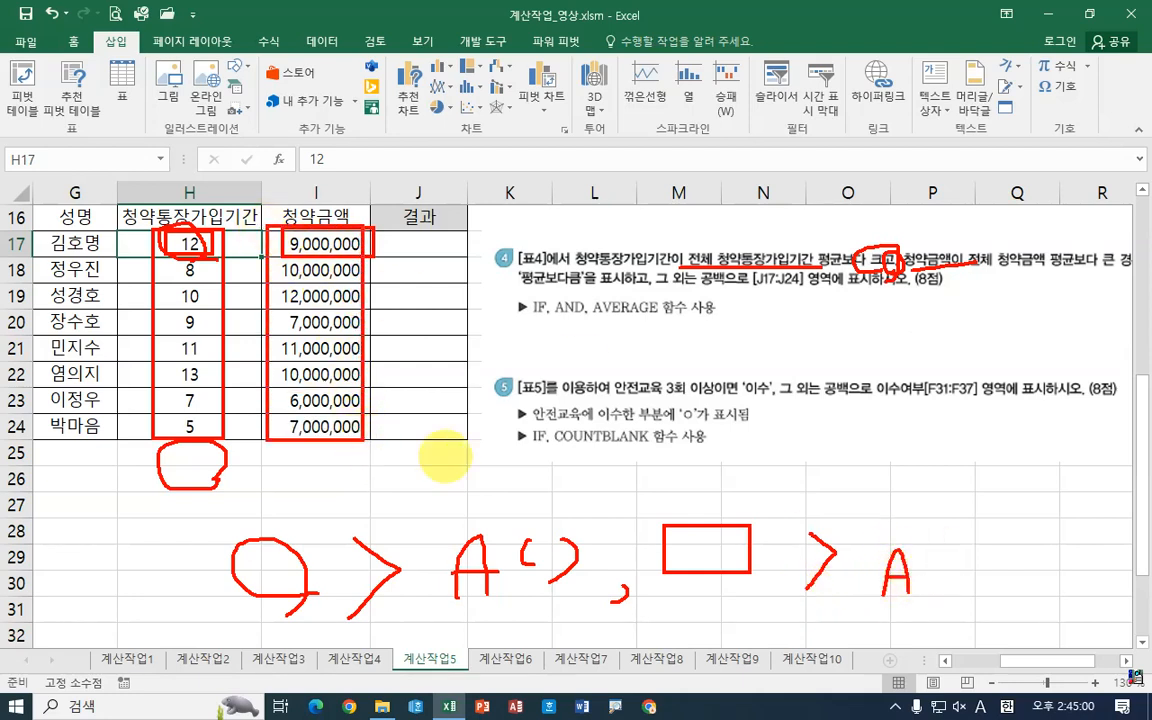
drag(948, 532, 927, 592)
mouse_move(1016, 532)
mouse_down()
mouse_move(1016, 600)
mouse_move(941, 607)
mouse_up()
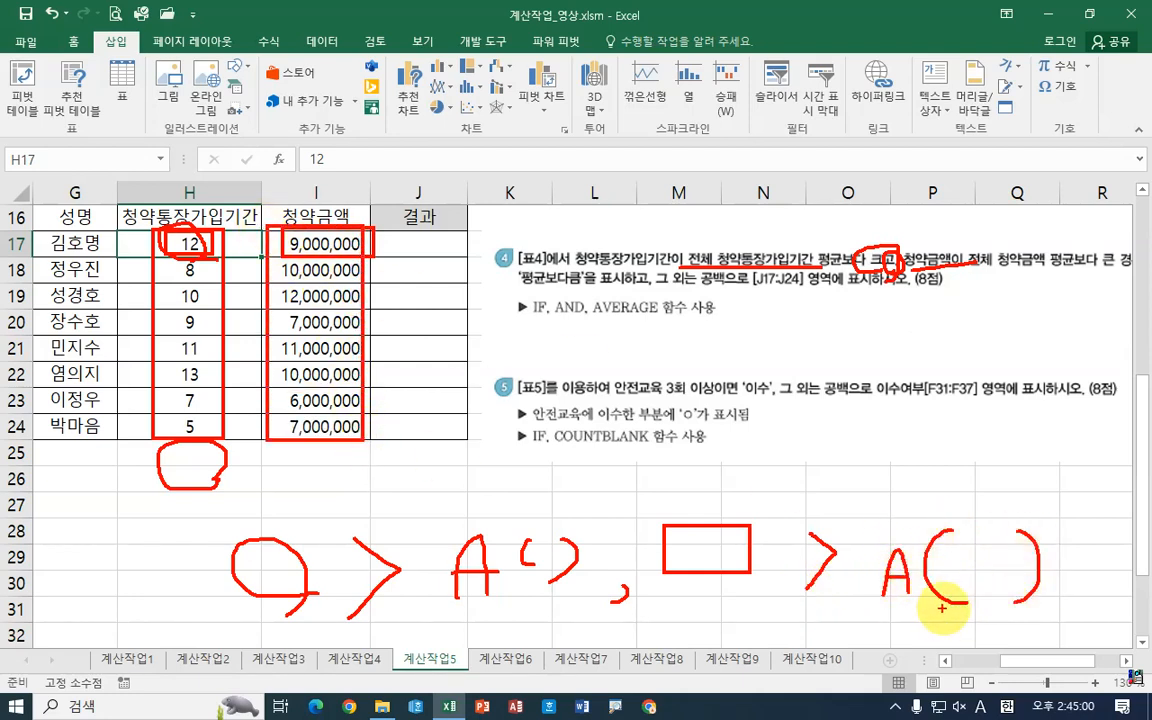
drag(877, 258, 910, 272)
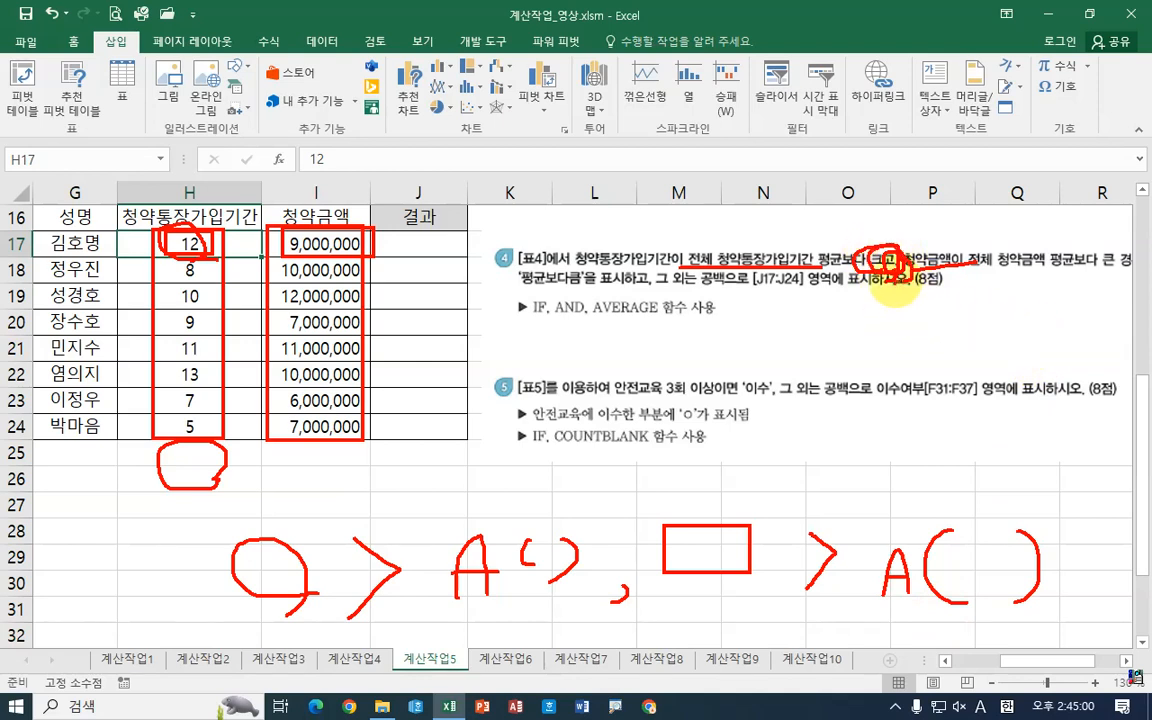
mouse_move(876, 206)
mouse_down()
mouse_move(884, 224)
mouse_move(893, 212)
mouse_up()
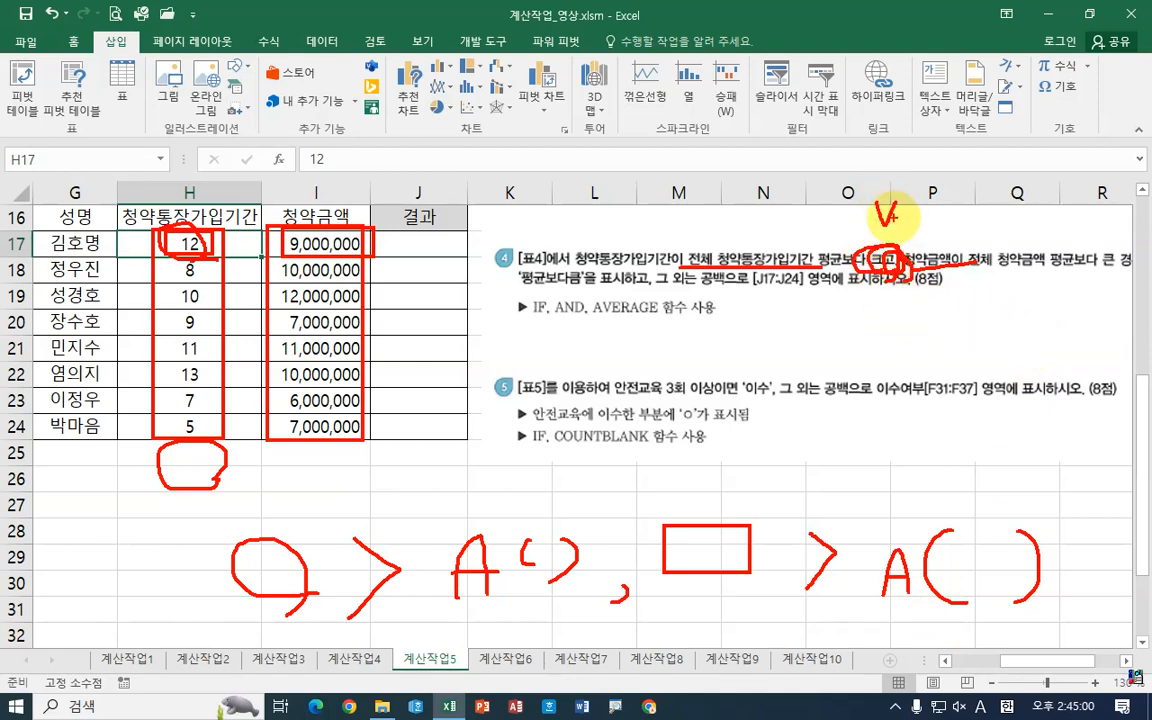
drag(237, 503, 217, 622)
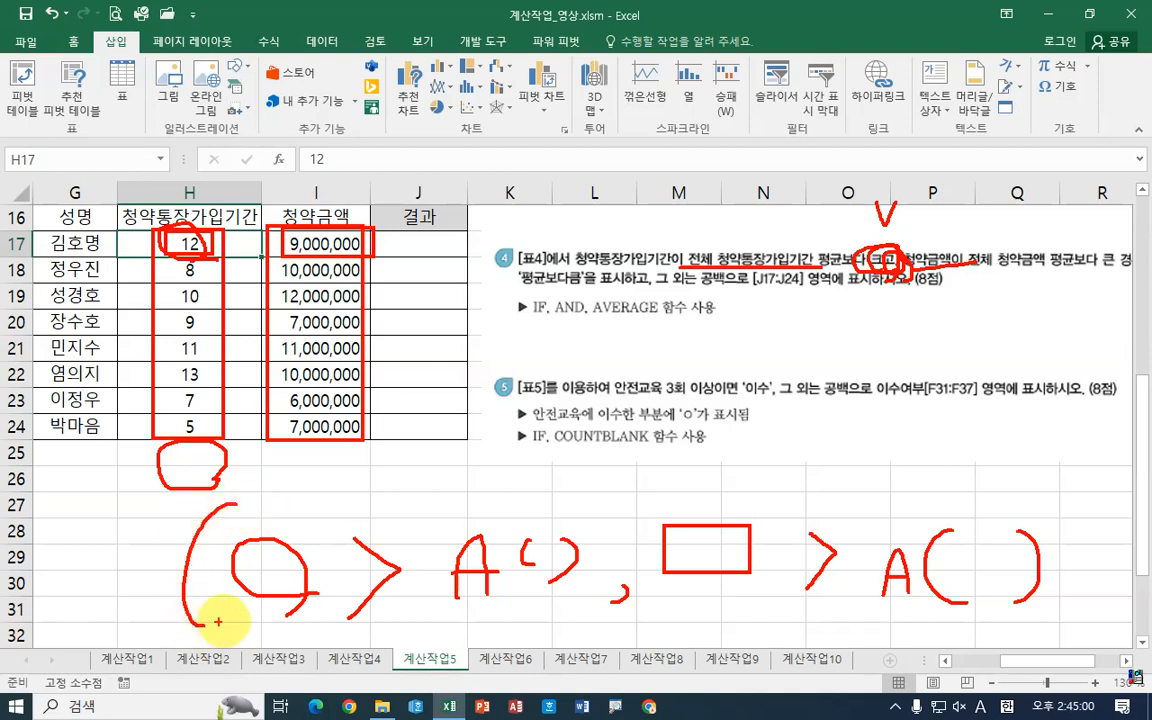
drag(1058, 507, 1048, 628)
mouse_move(92, 603)
mouse_down()
mouse_move(117, 540)
mouse_move(124, 586)
mouse_move(160, 547)
mouse_move(172, 572)
mouse_up()
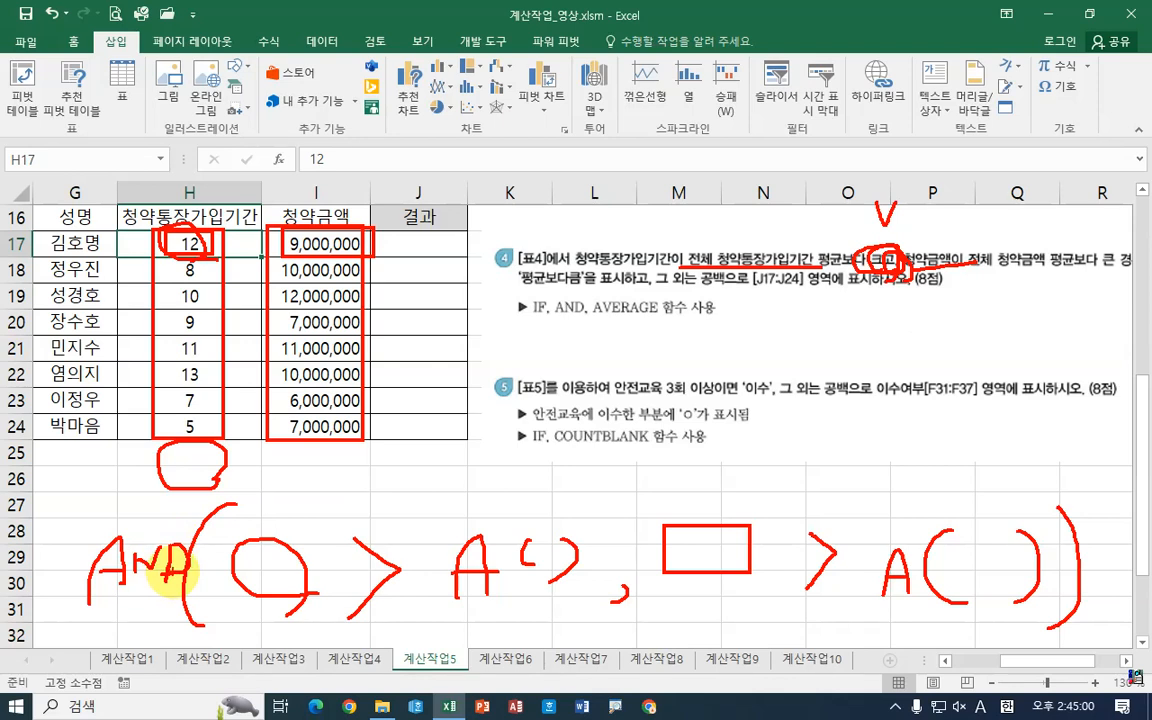
drag(528, 287, 601, 289)
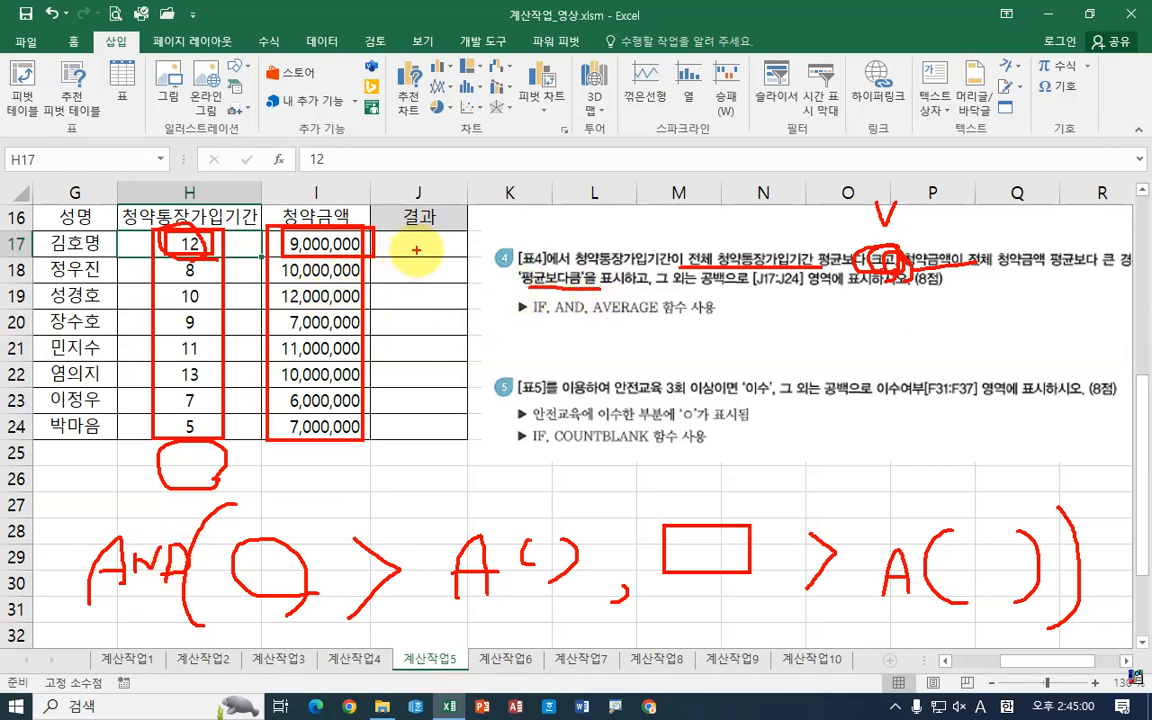
drag(704, 290, 752, 287)
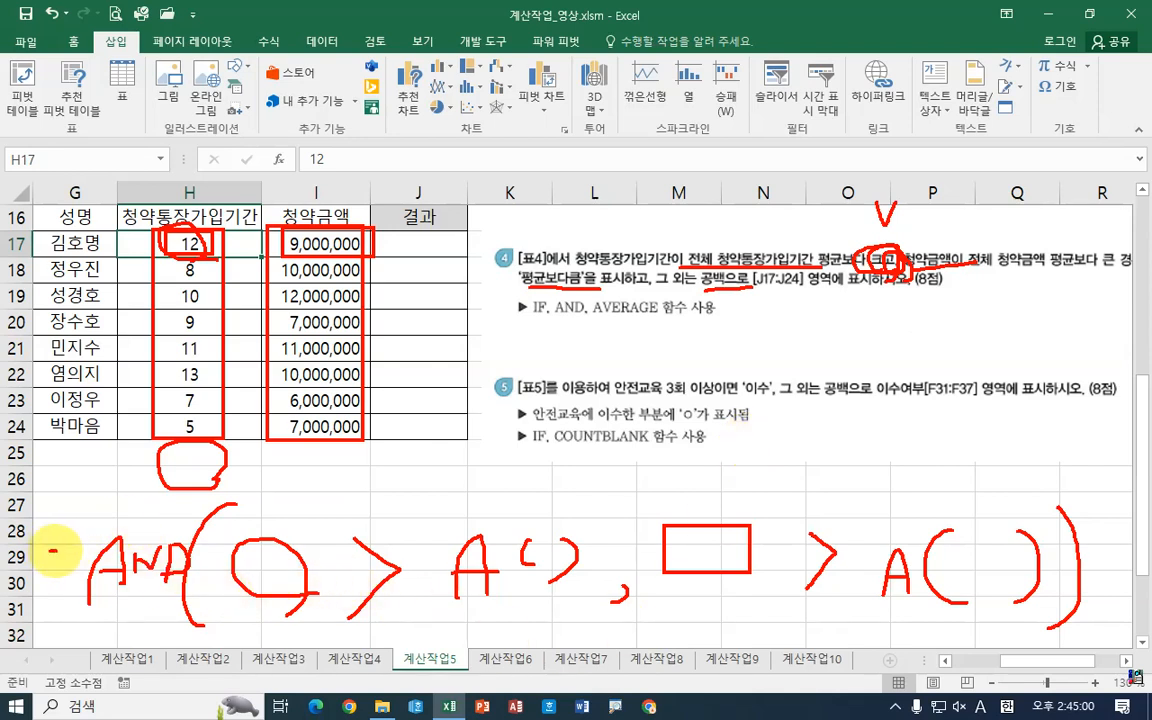
drag(85, 512, 68, 600)
mouse_move(20, 527)
mouse_down()
mouse_move(14, 554)
mouse_move(21, 514)
mouse_up()
mouse_move(58, 467)
mouse_down()
mouse_move(42, 483)
mouse_move(36, 568)
mouse_up()
drag(18, 512, 88, 512)
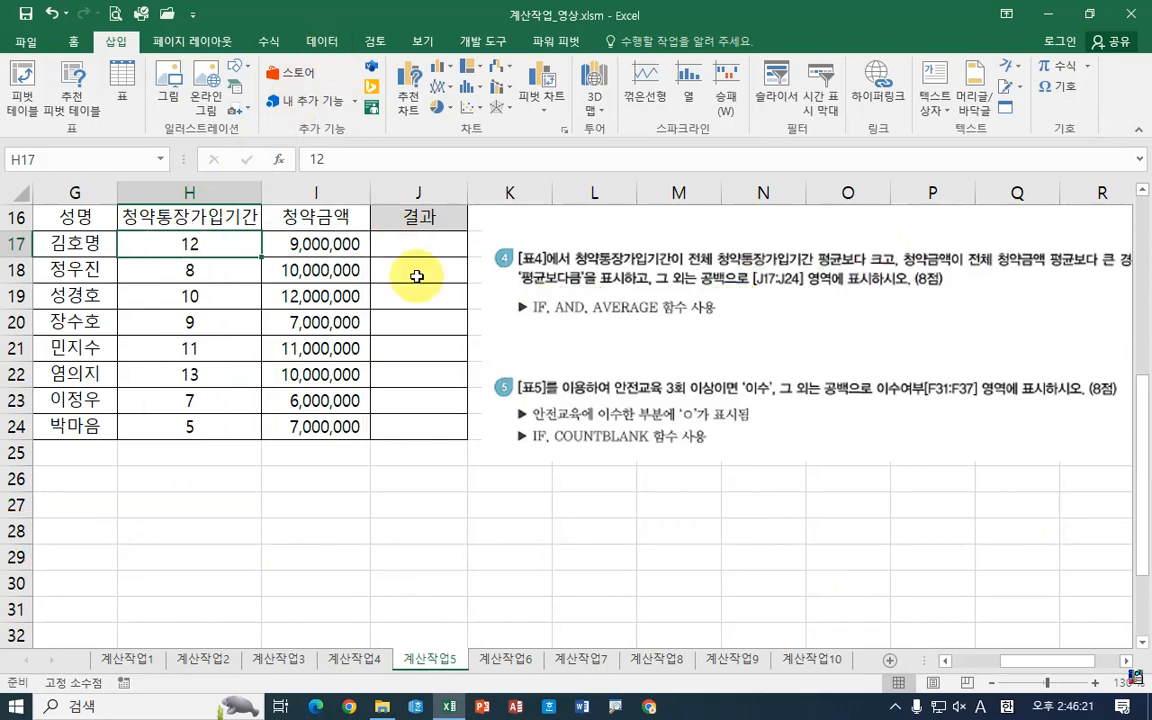
Step: Start an IF formula in cell J17 and open its function arguments dialog
click(400, 244)
text(=)
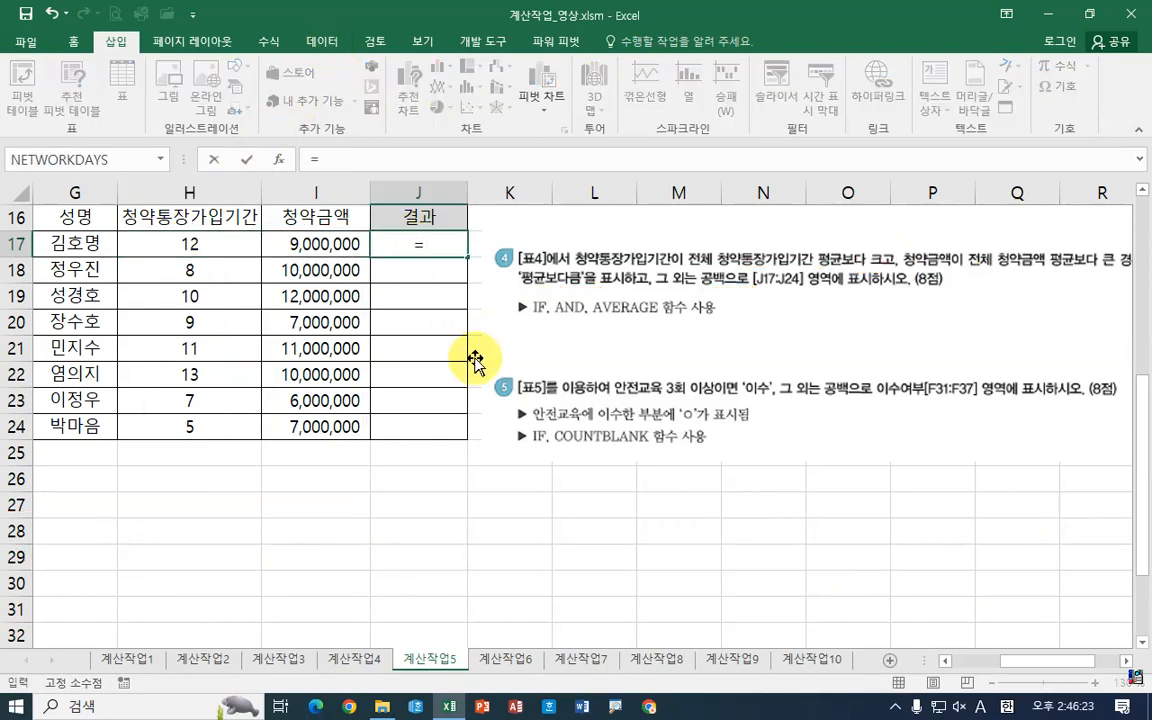
text(if)
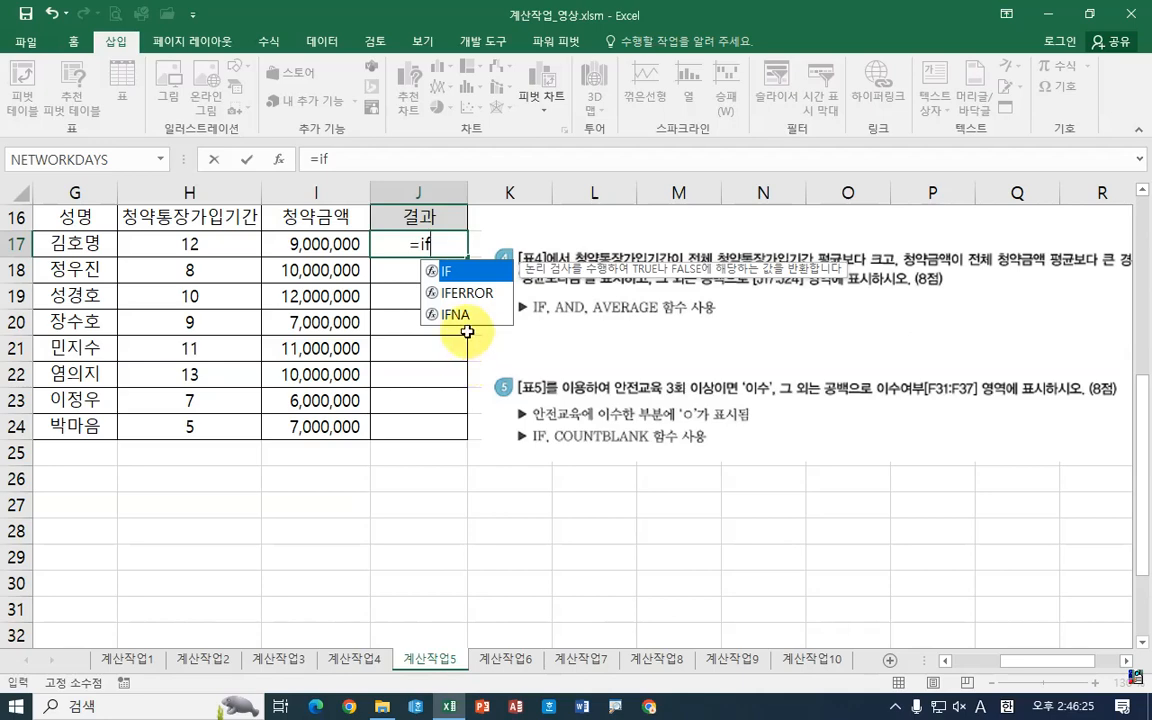
double_click(440, 270)
click(277, 159)
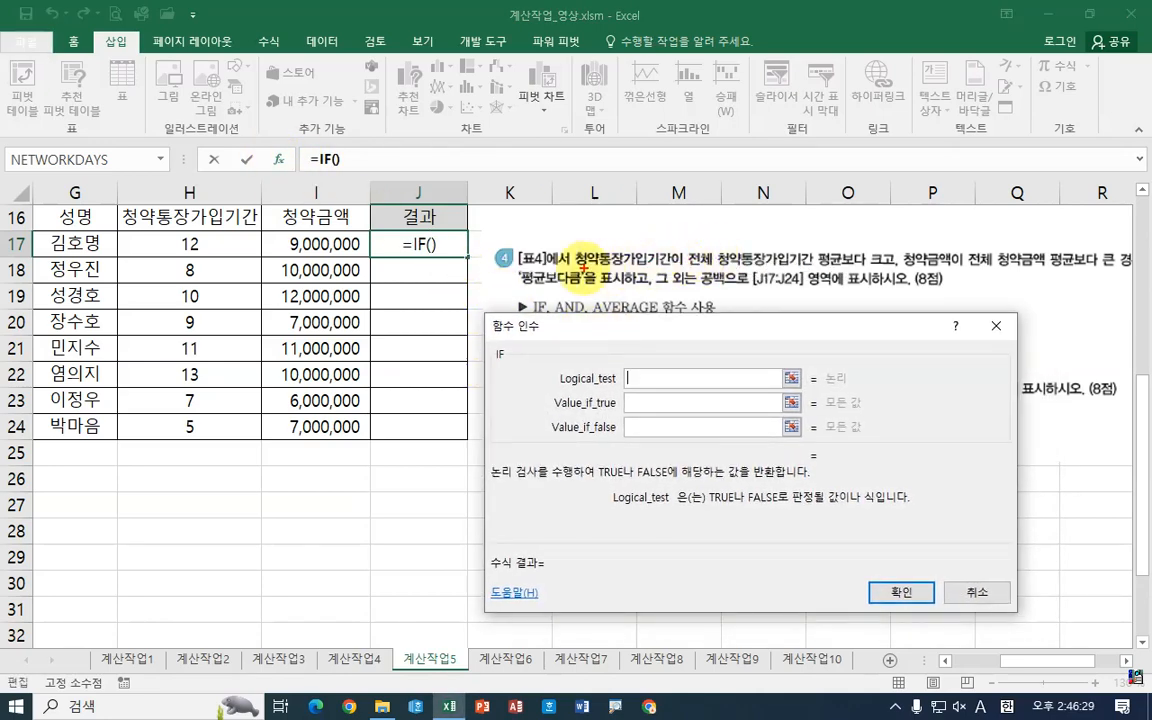
drag(575, 263, 875, 266)
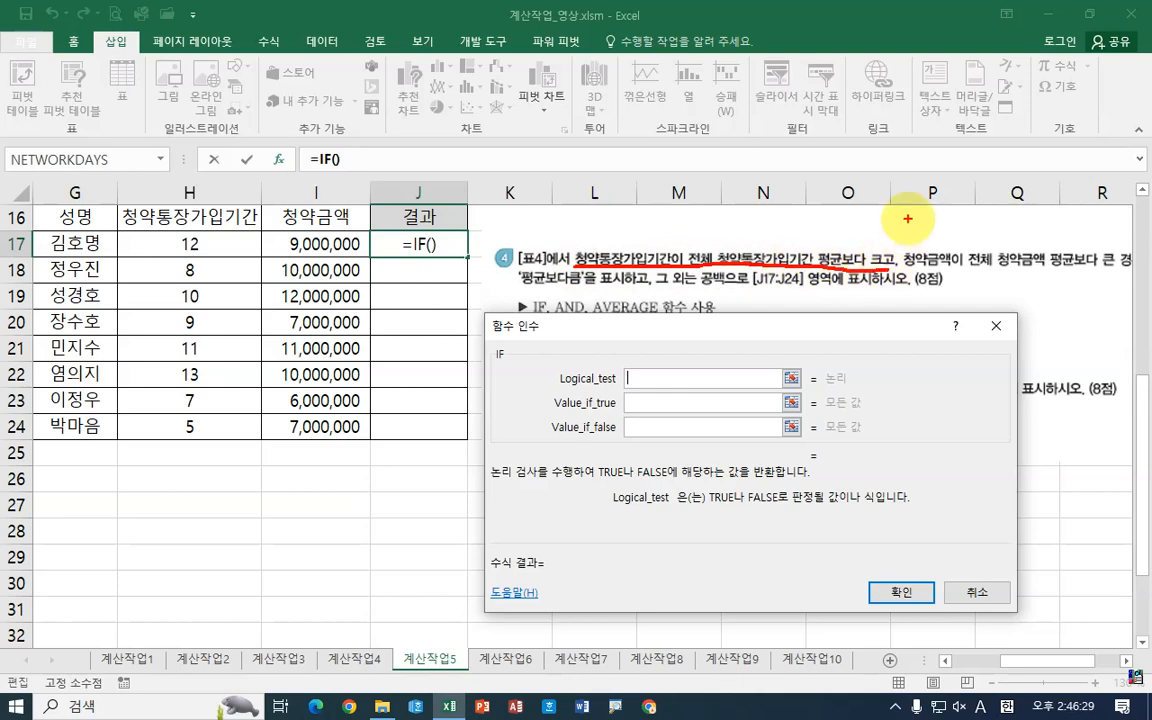
mouse_move(906, 219)
mouse_down()
mouse_move(880, 295)
mouse_move(1107, 268)
mouse_up()
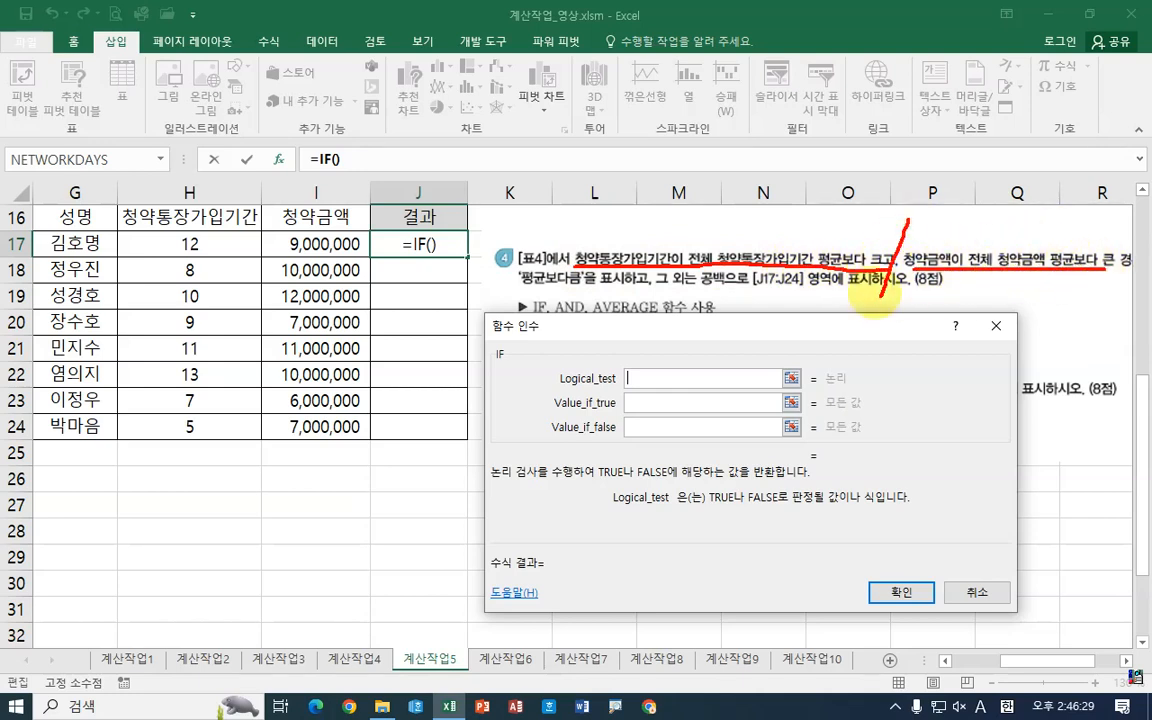
mouse_move(592, 314)
mouse_down()
mouse_move(560, 312)
mouse_move(568, 320)
mouse_up()
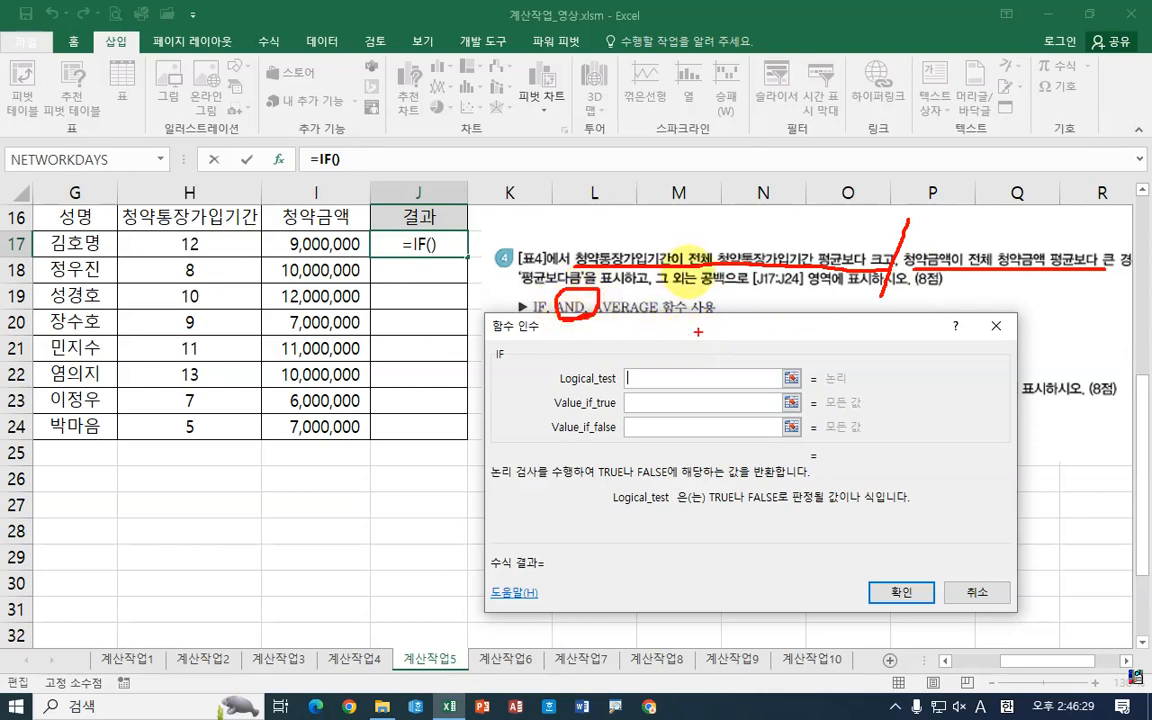
Step: Enter AND() as the IF function's logical test and open the AND function arguments
key(Escape)
drag(712, 331, 717, 356)
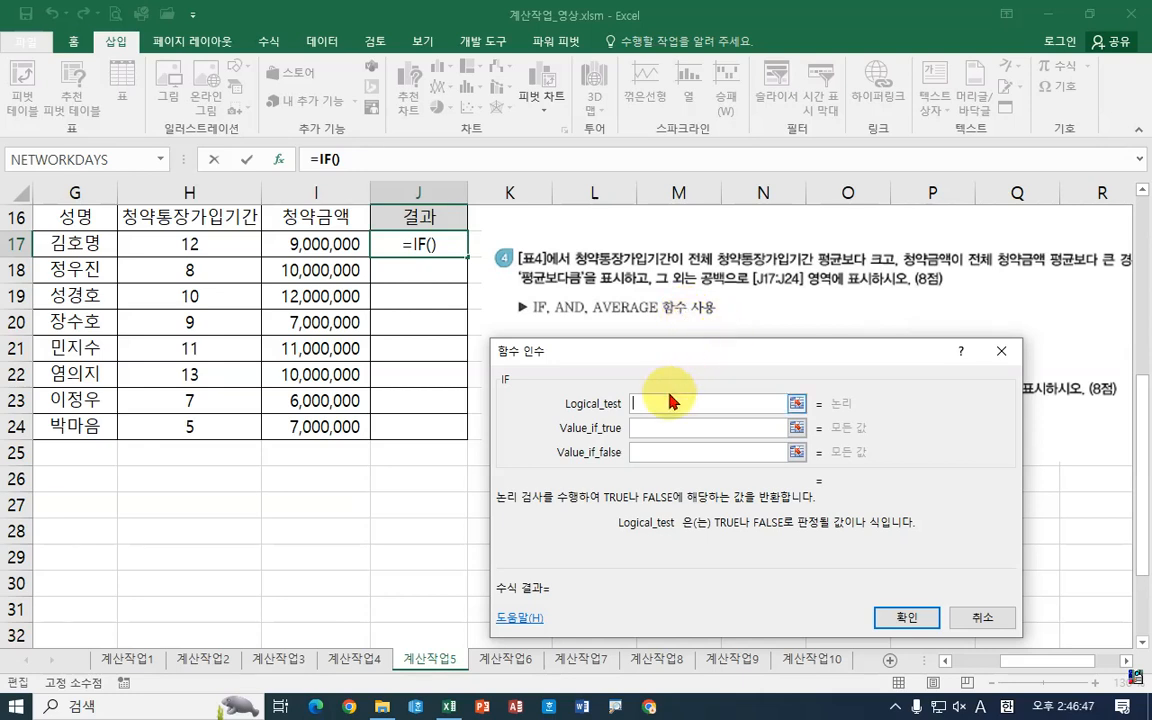
text(an)
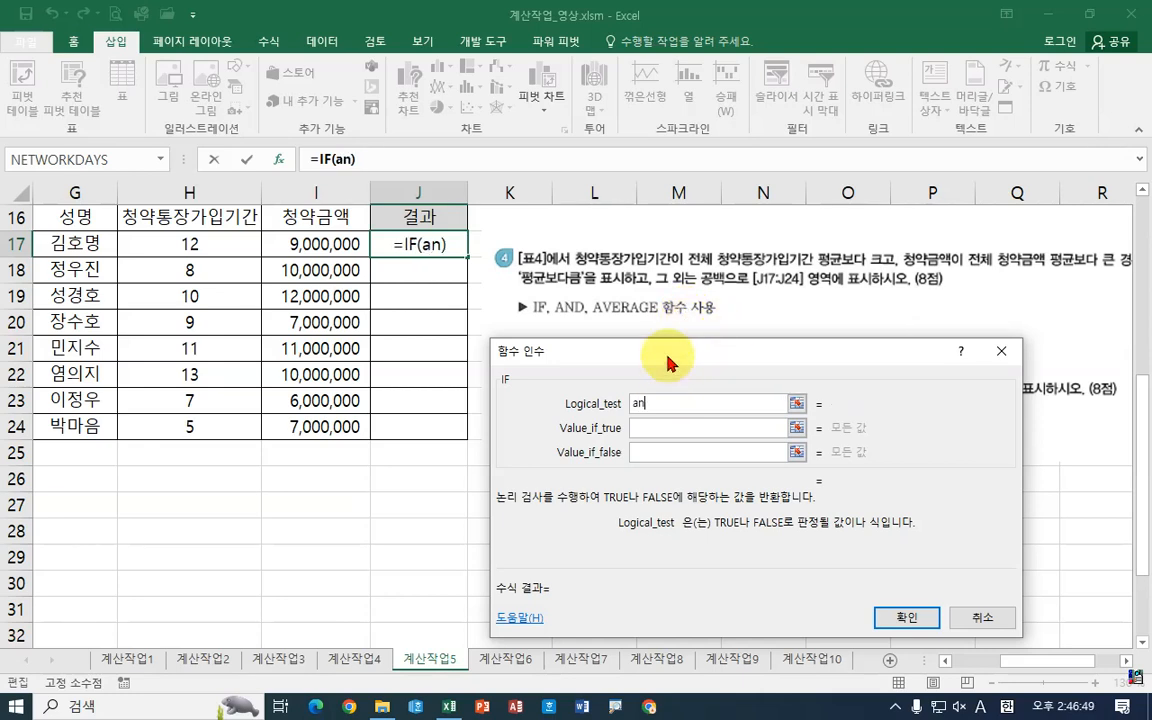
text(d())
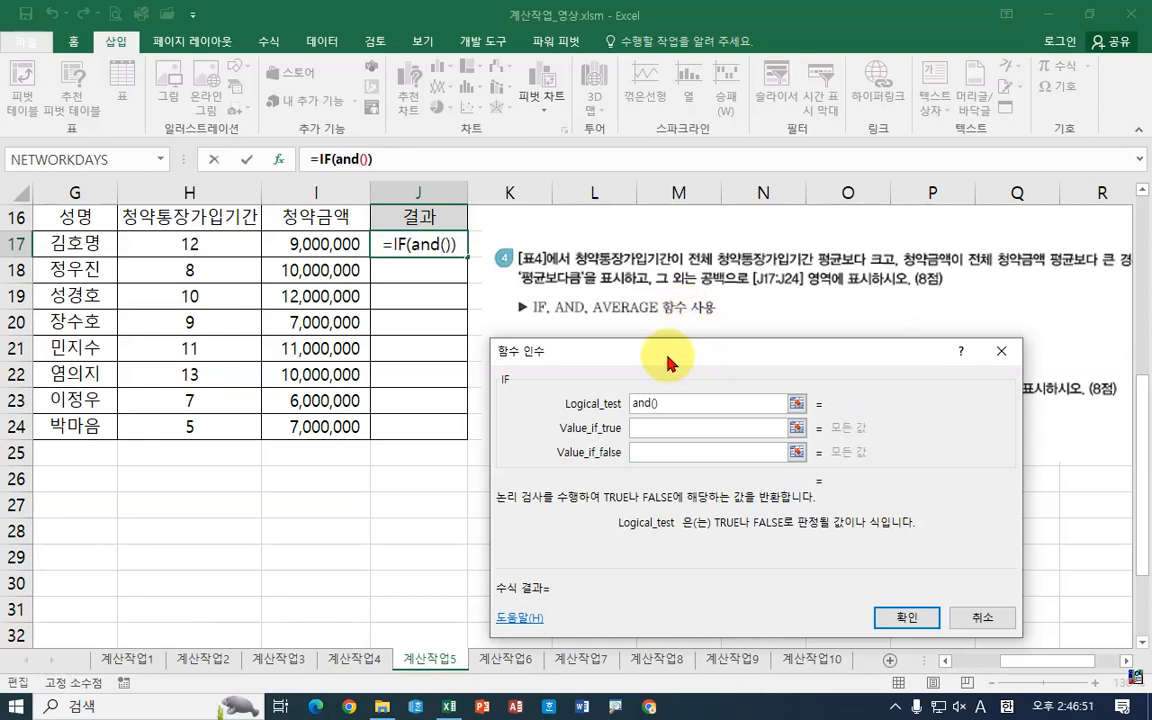
click(349, 161)
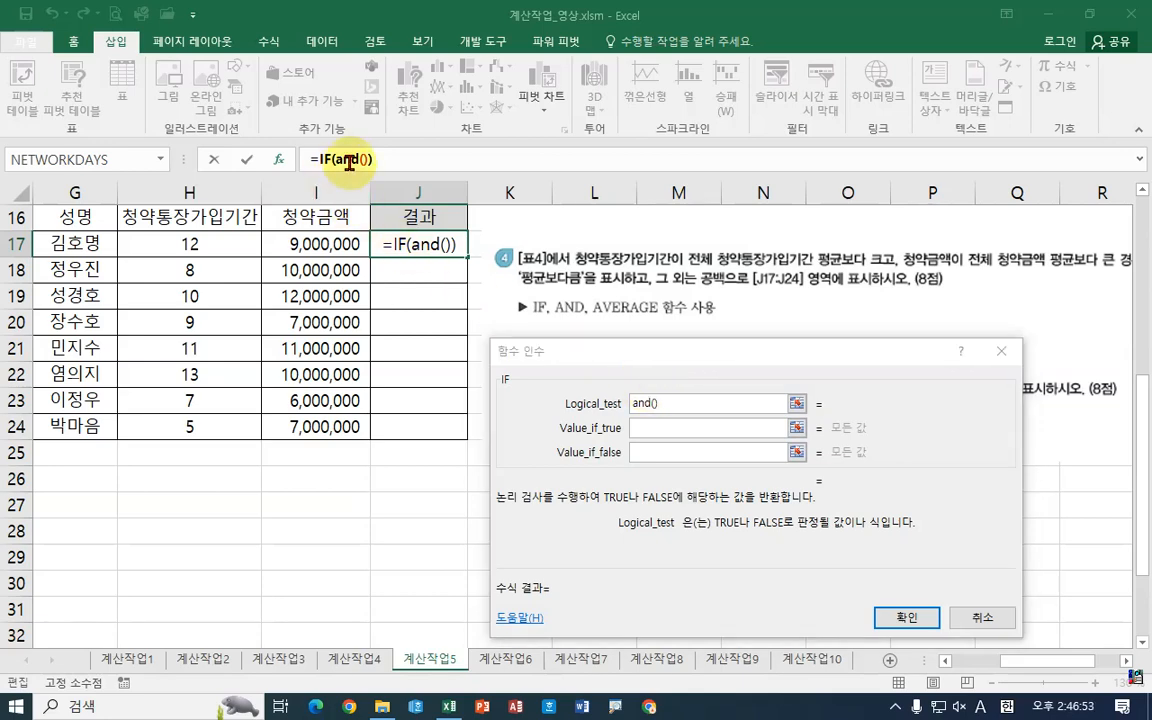
mouse_move(628, 356)
mouse_down()
mouse_move(613, 342)
mouse_move(668, 443)
mouse_move(455, 374)
mouse_move(609, 368)
mouse_up()
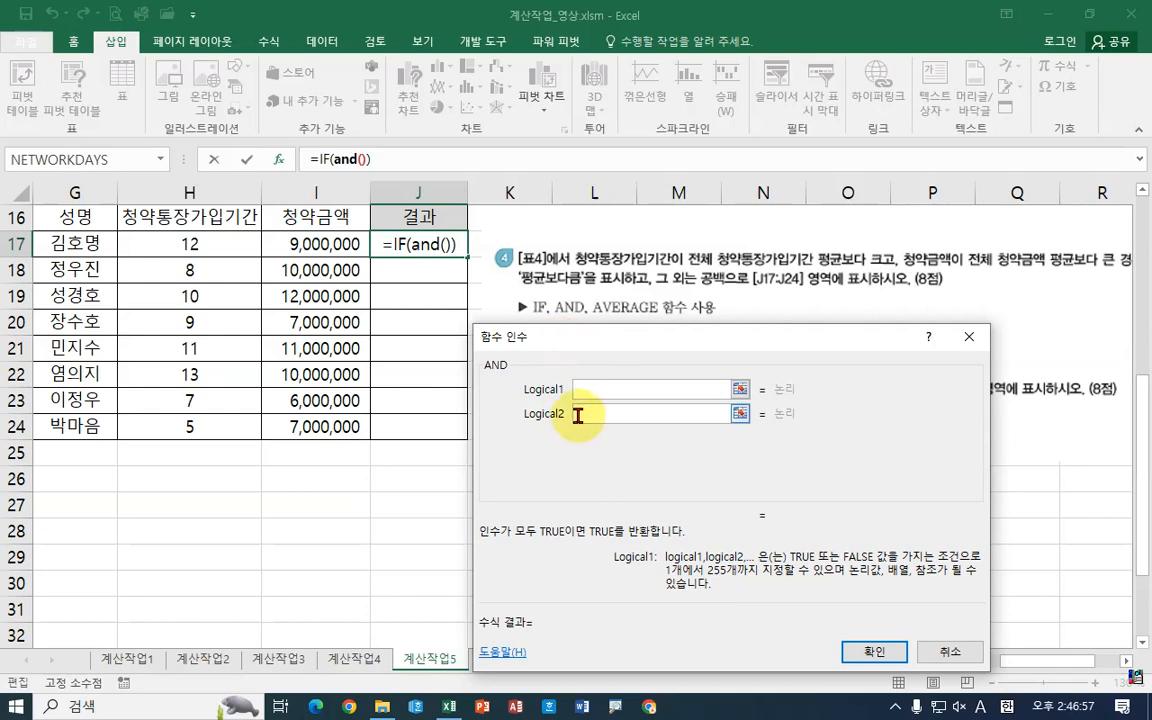
Step: Set AND's first condition to H17 greater than AVERAGE($H$17:$H$24), with the range made absolute
click(197, 247)
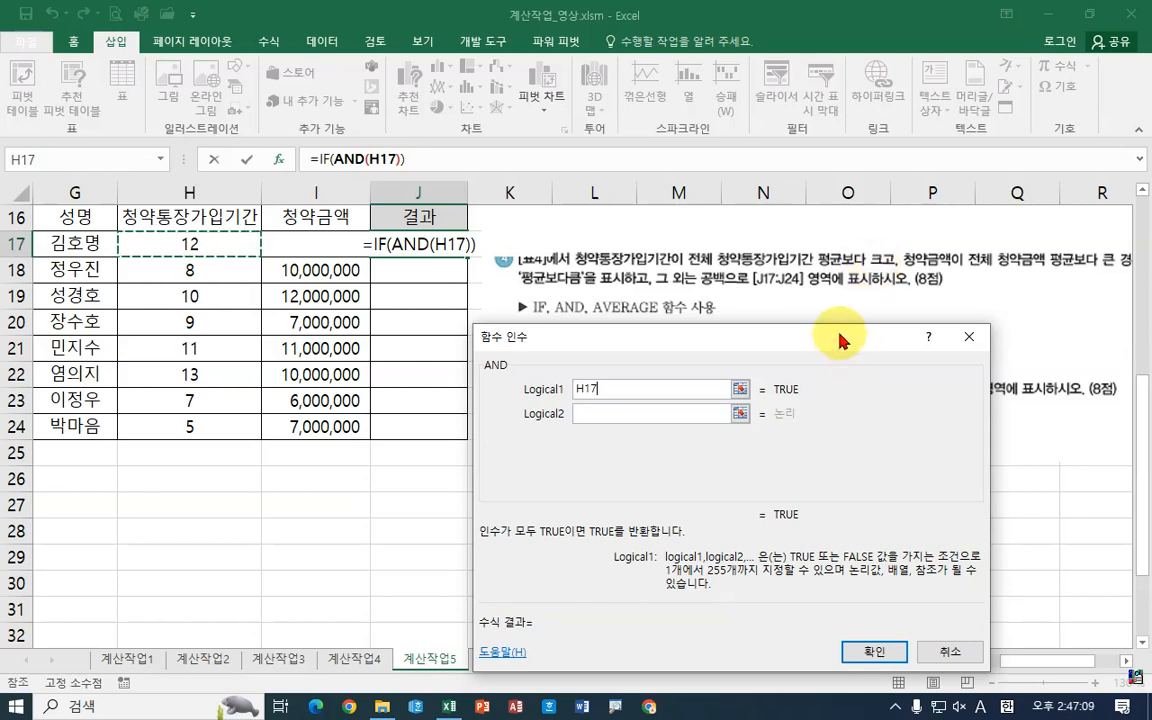
text(>)
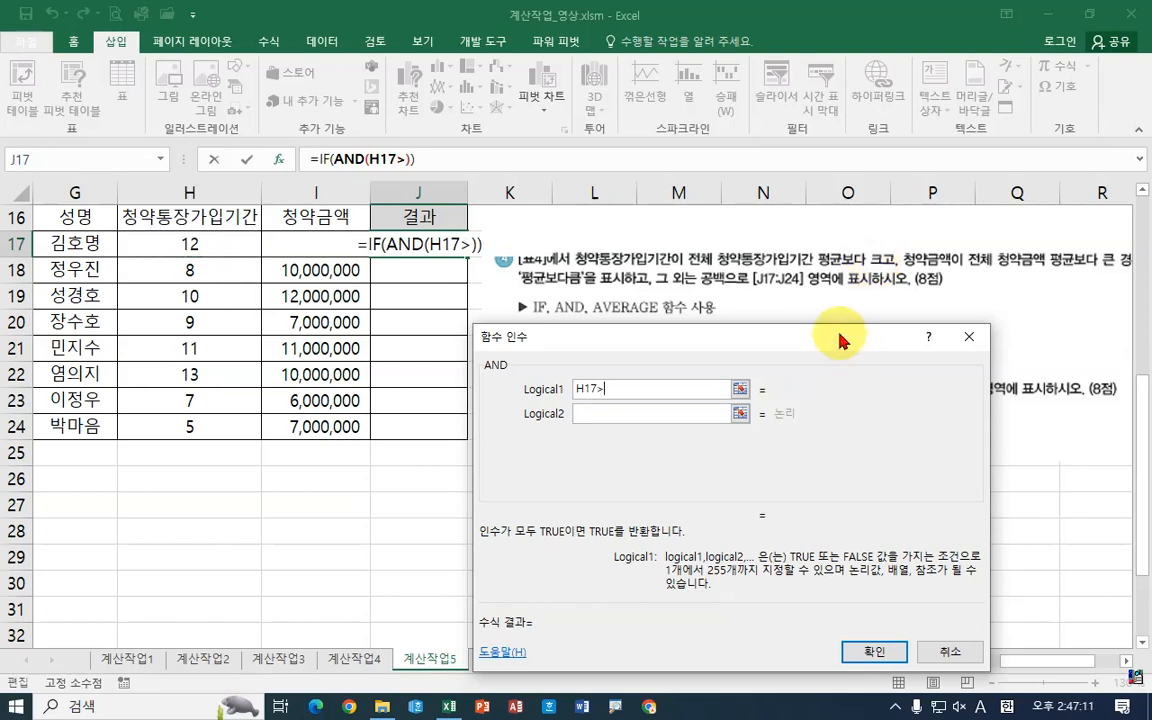
text(av)
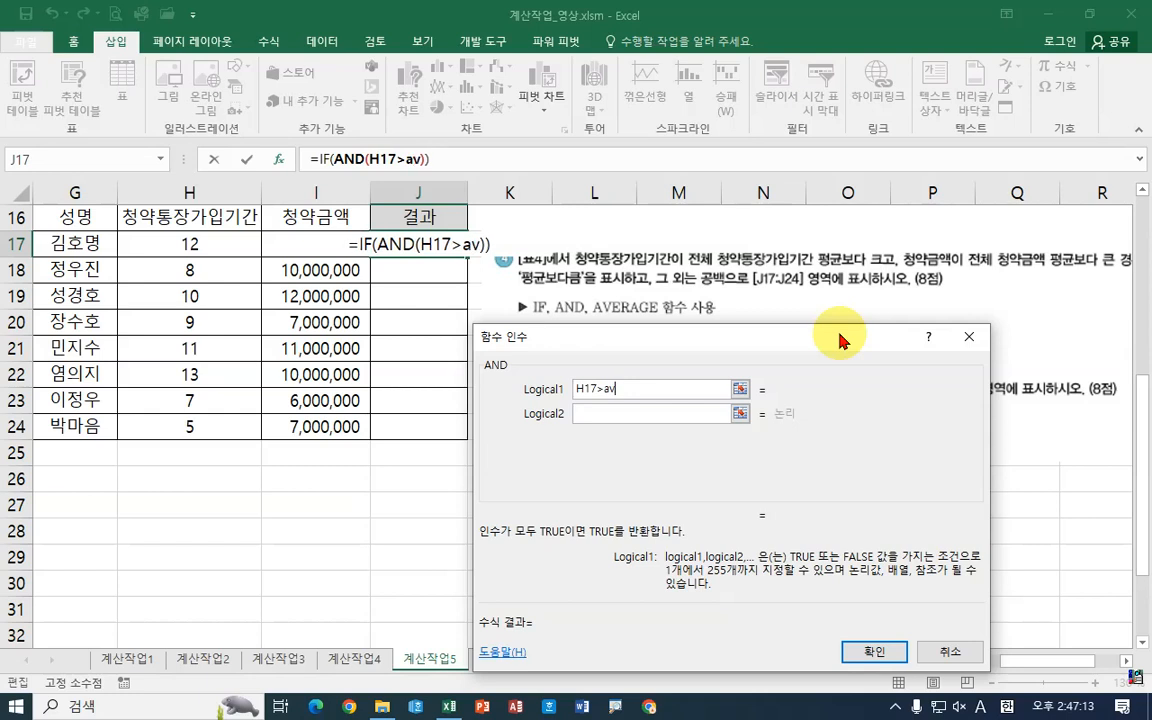
text(erage)
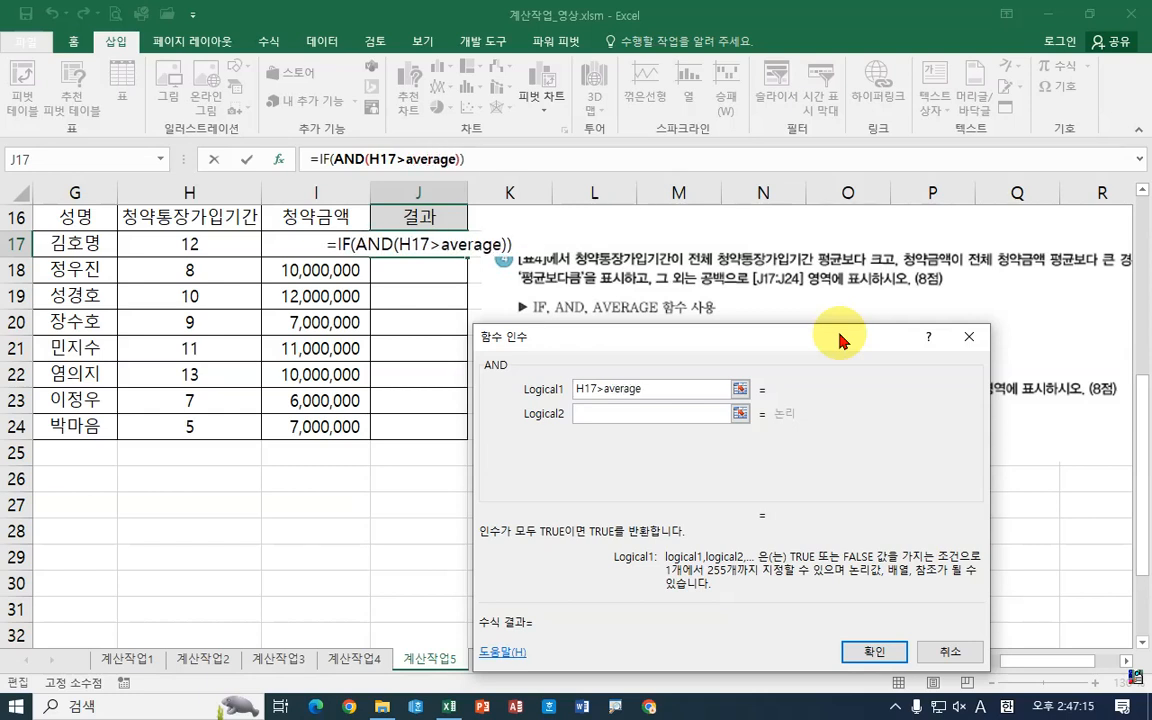
text(())
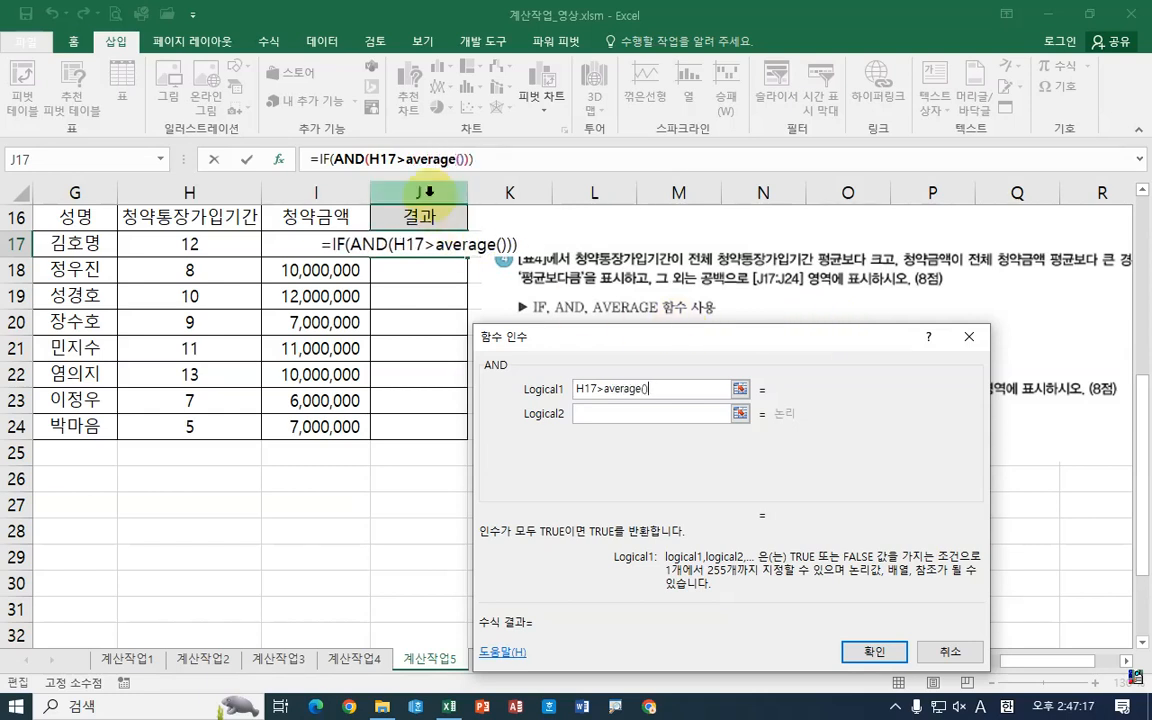
click(420, 159)
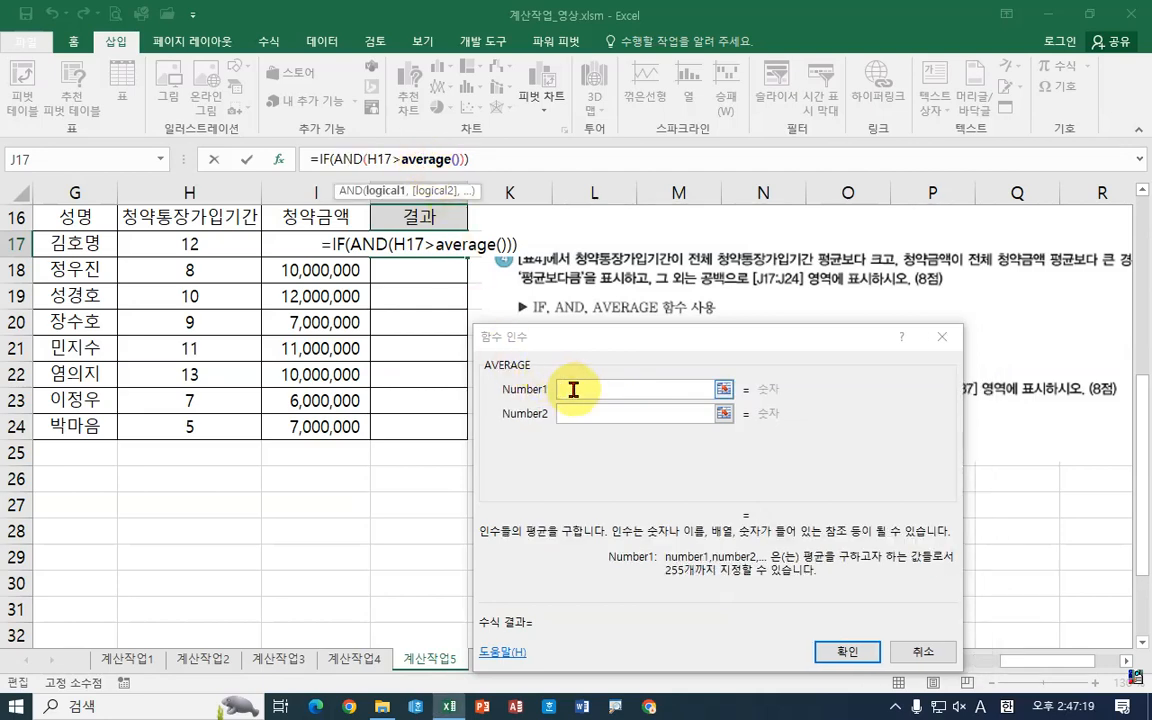
drag(192, 246, 187, 415)
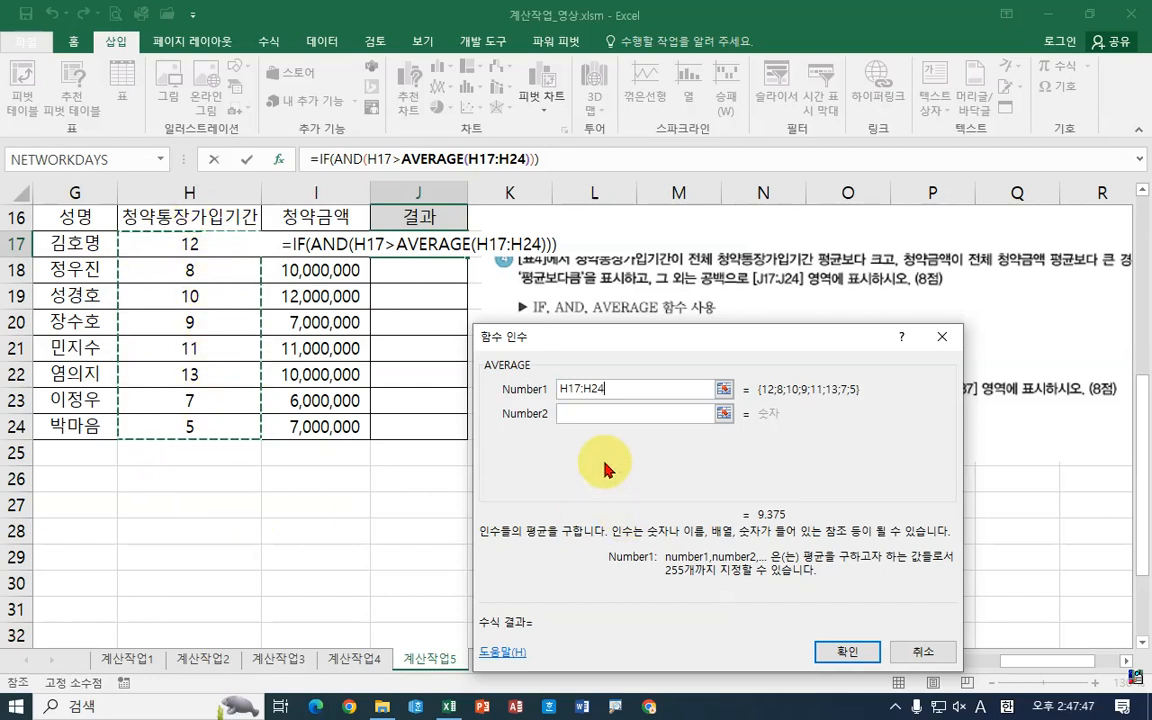
drag(630, 385, 478, 386)
key(F4)
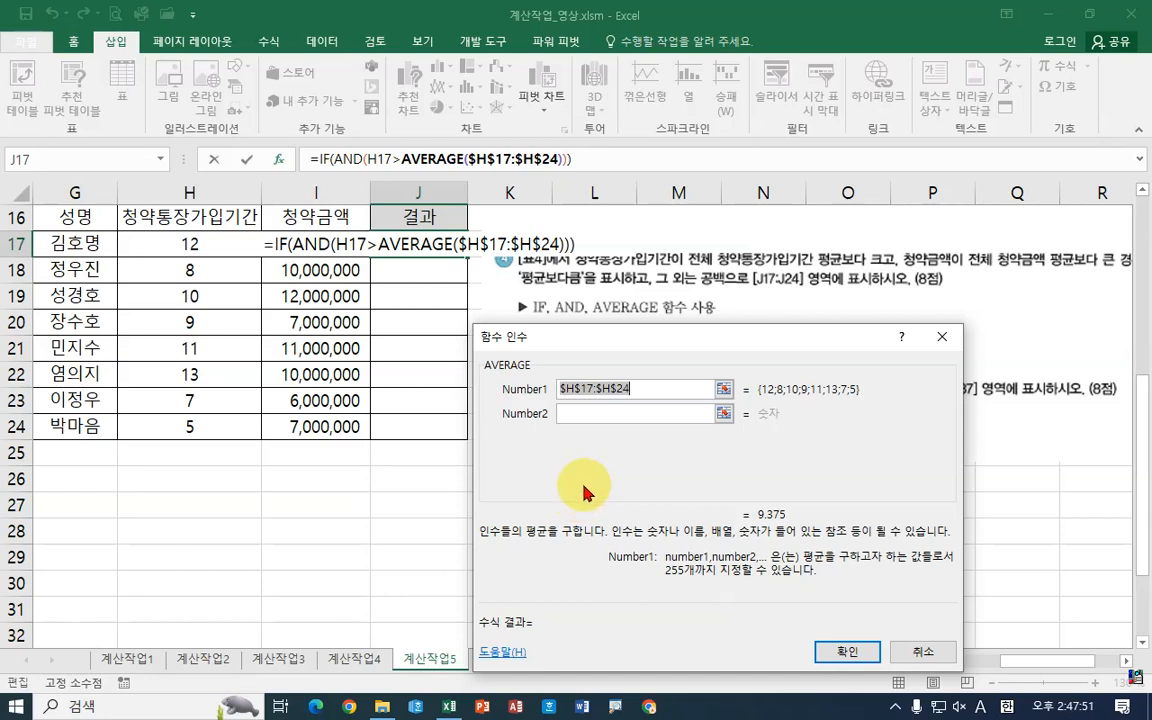
Step: Set AND's second condition to I17 greater than AVERAGE($I$17:$I$24), with the range made absolute
click(333, 159)
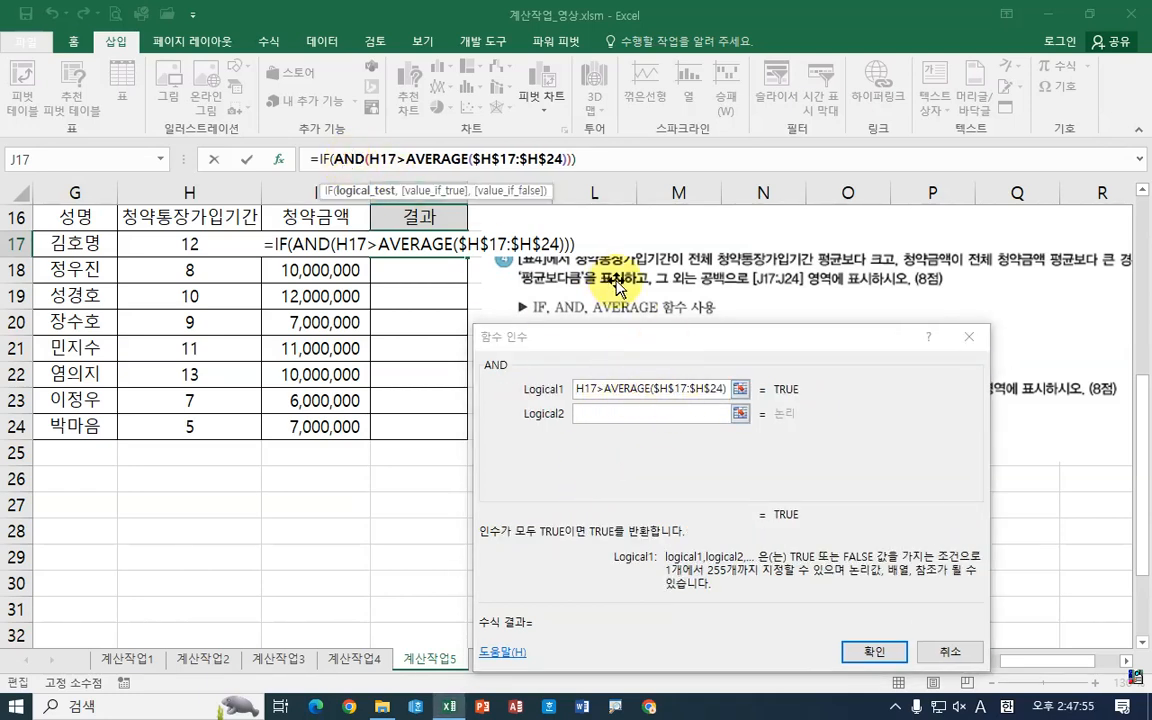
mouse_move(567, 258)
mouse_down()
mouse_move(815, 266)
mouse_move(913, 234)
mouse_move(622, 264)
mouse_move(968, 271)
mouse_move(1012, 195)
mouse_move(1093, 257)
mouse_move(1043, 292)
mouse_up()
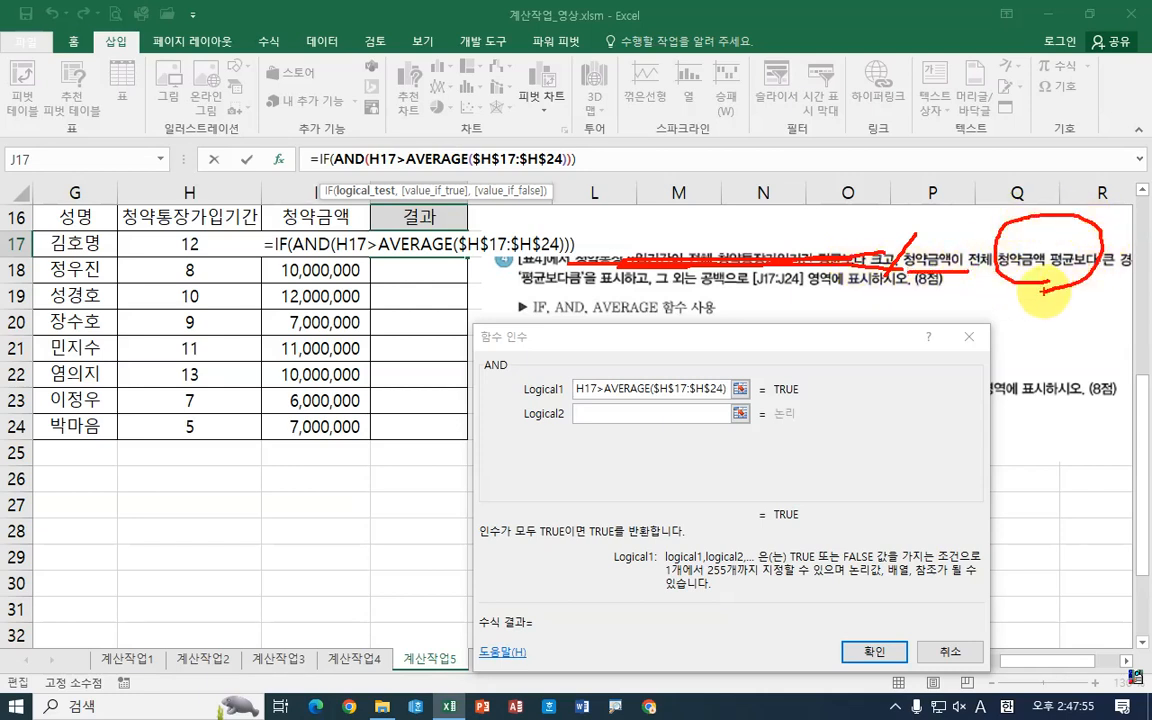
key(Escape)
click(584, 414)
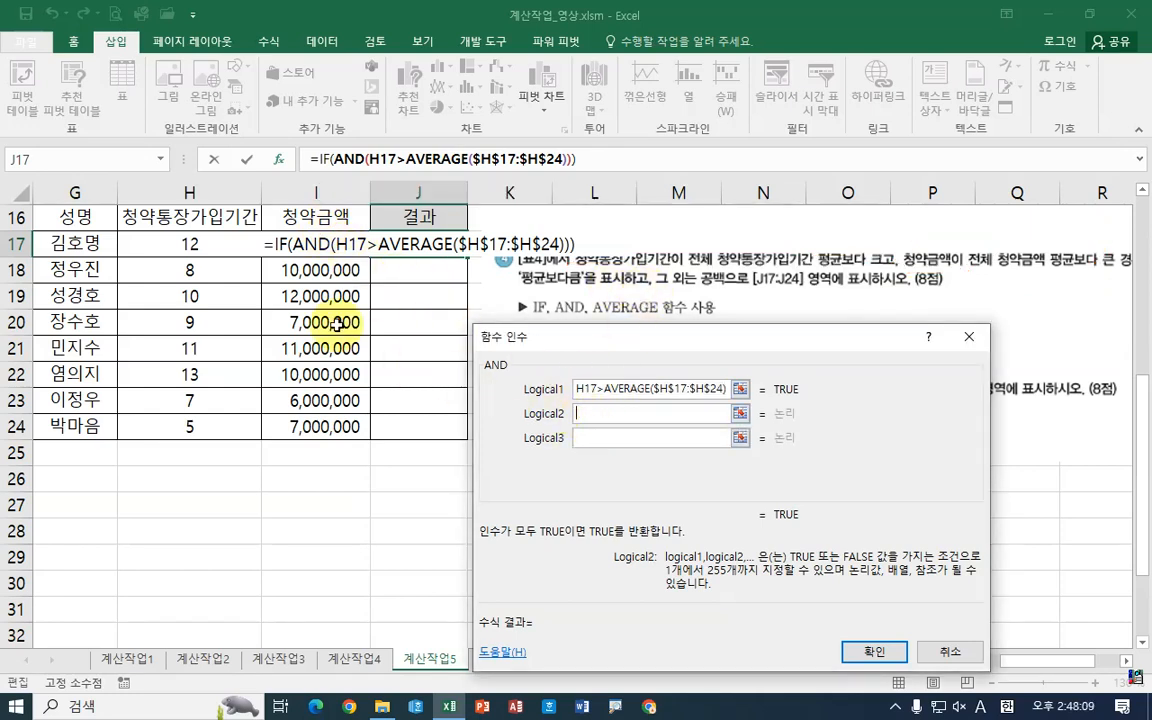
click(312, 246)
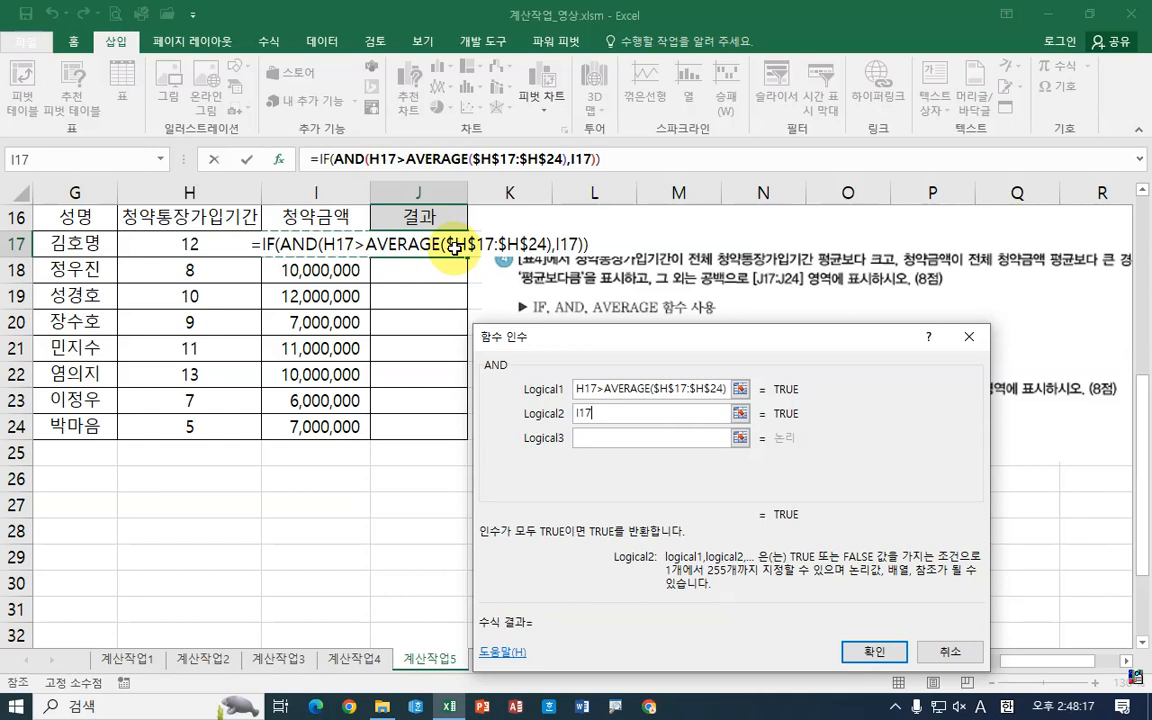
text(>)
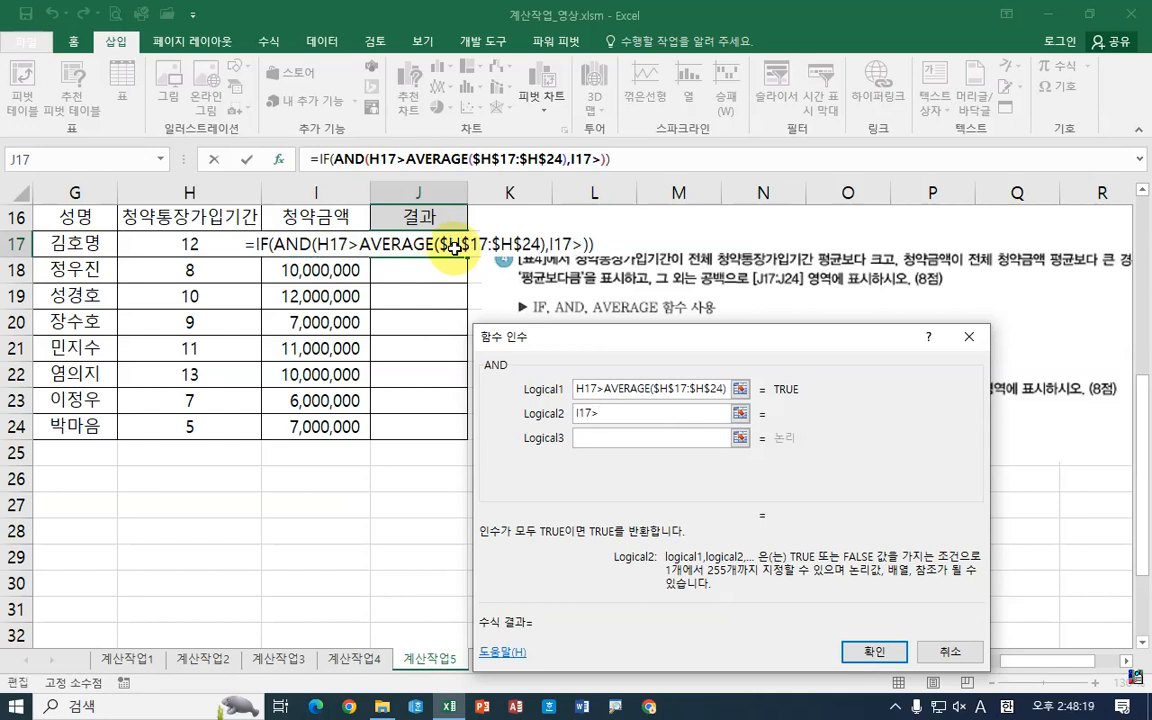
text(averag)
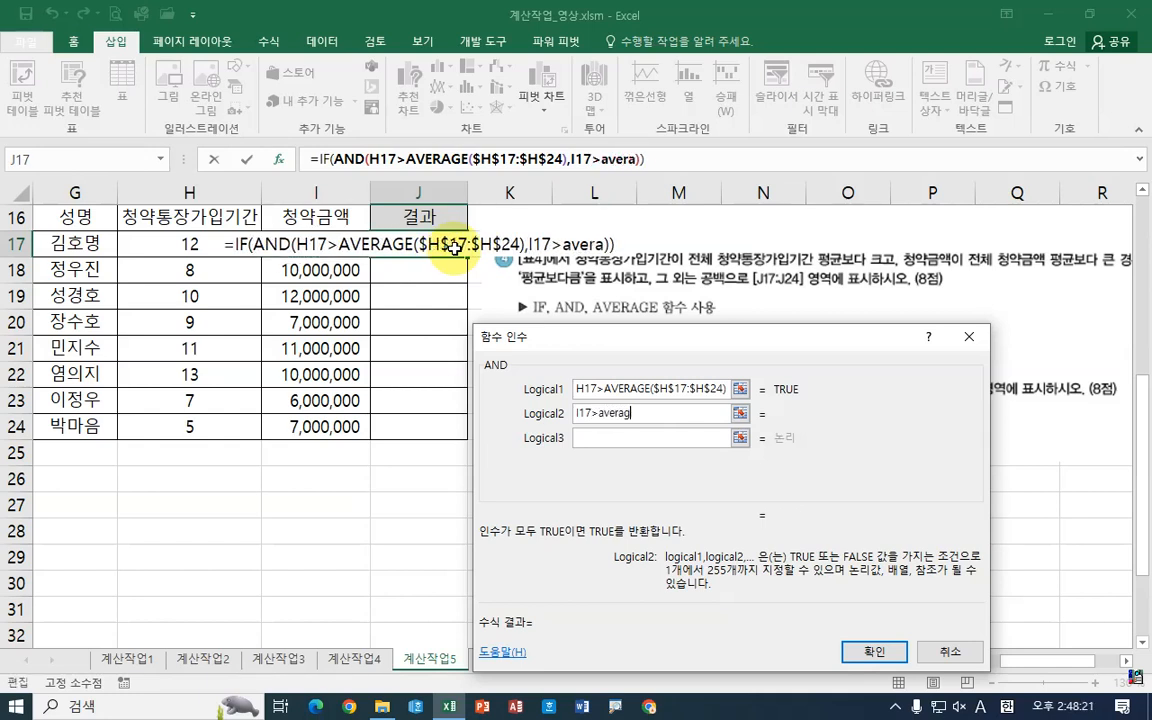
text(e())
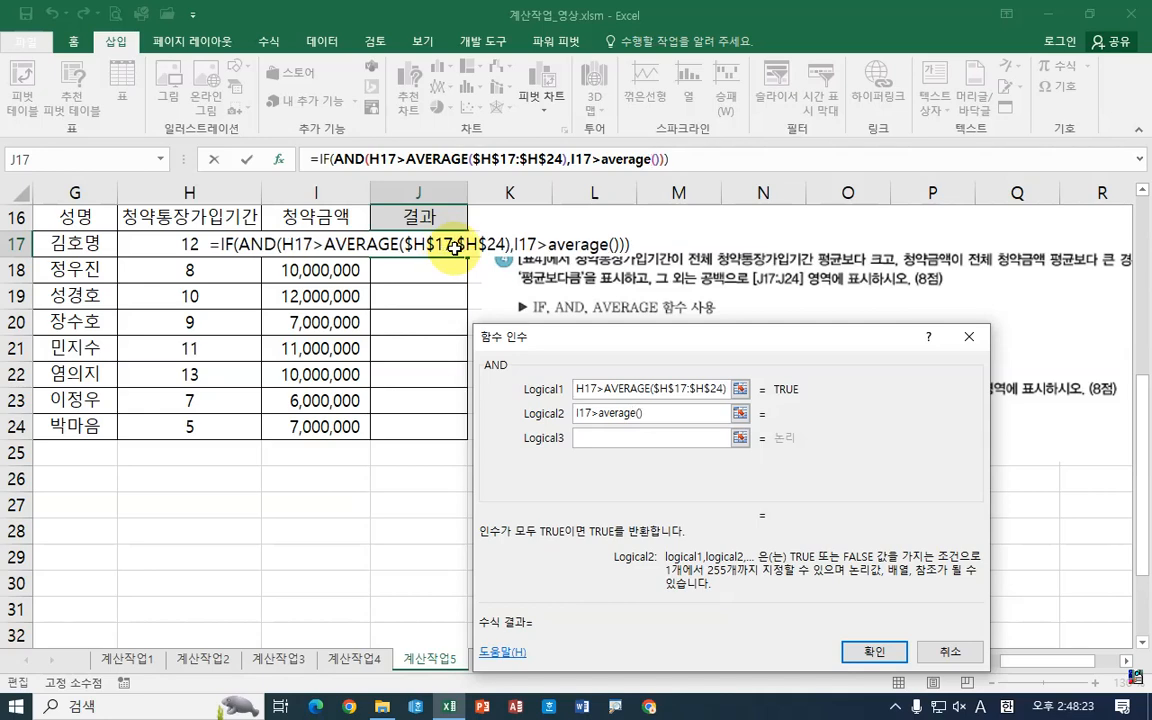
click(603, 159)
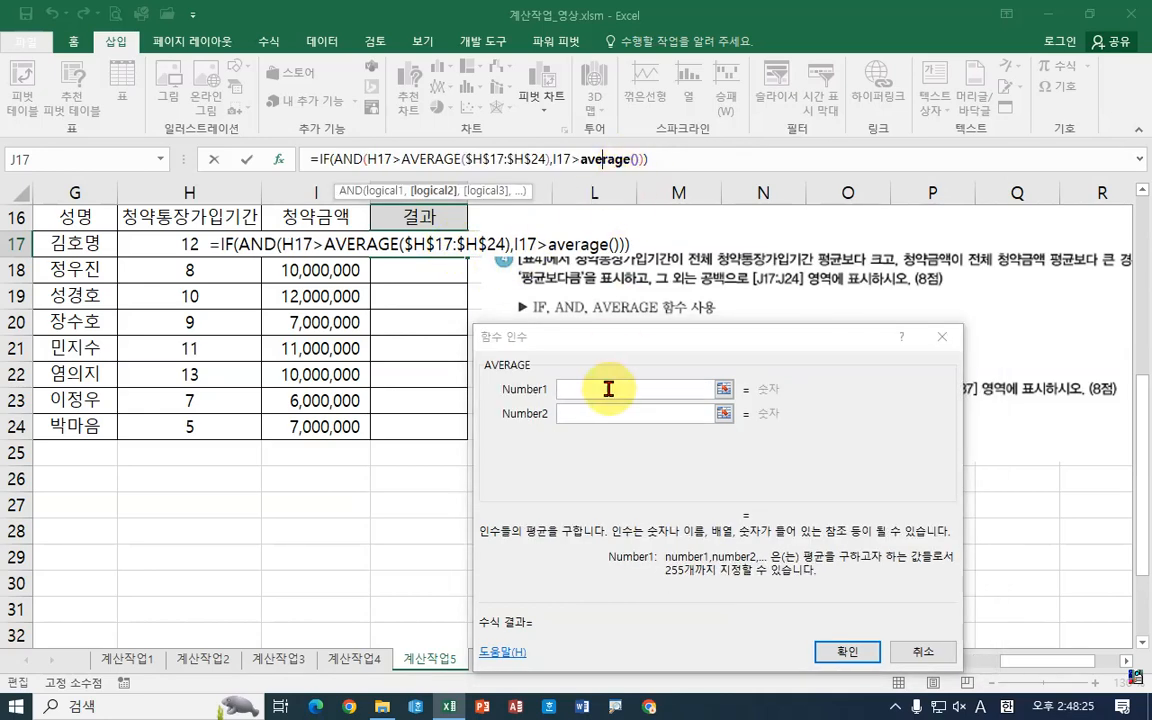
drag(305, 250, 330, 428)
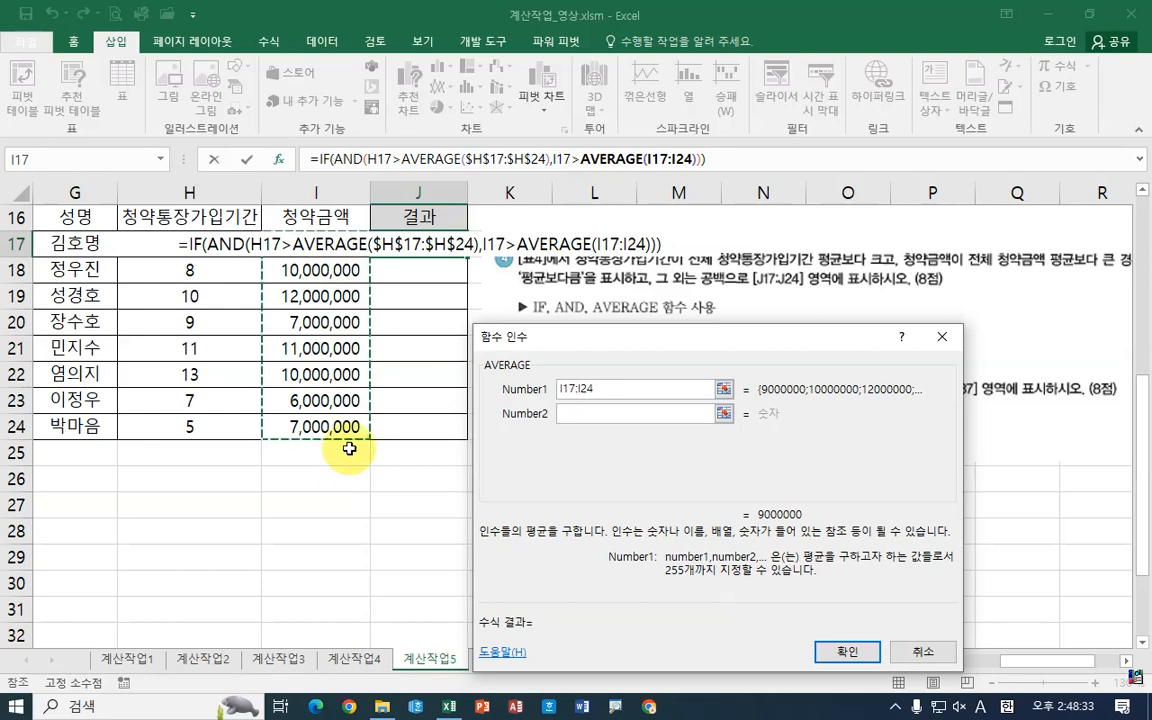
click(660, 393)
key(F4)
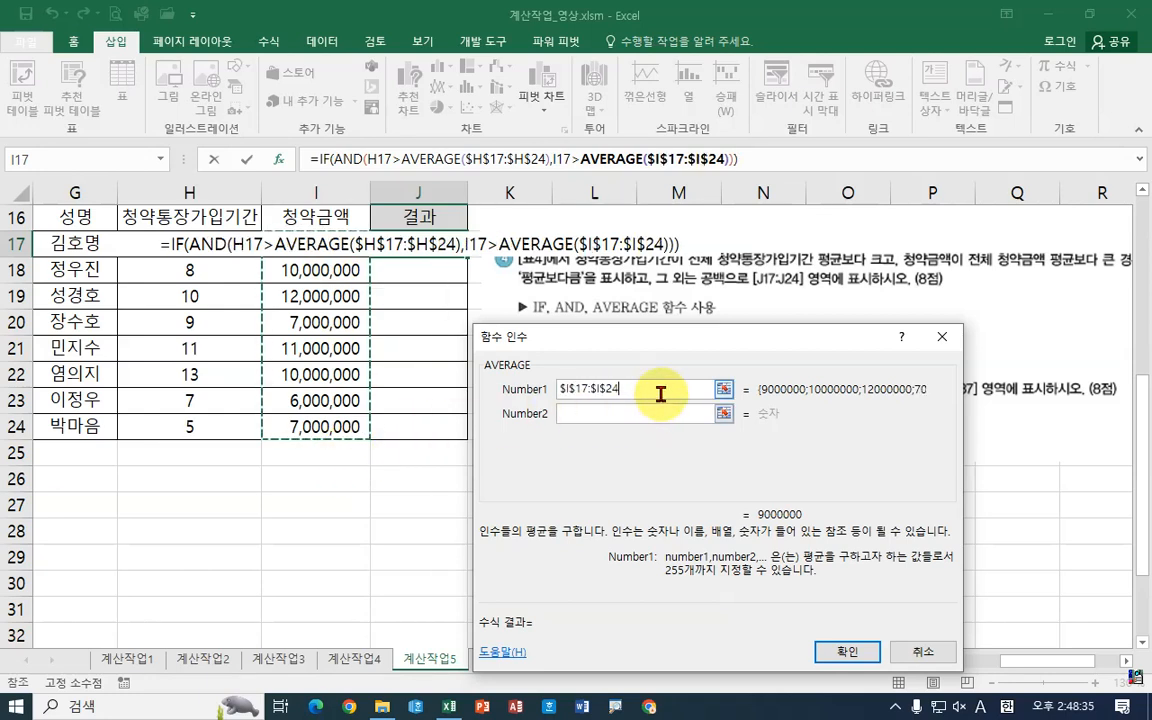
Step: Return to the IF arguments, set the true value to "평균보다큼" and the false value to an empty string, and confirm
click(358, 159)
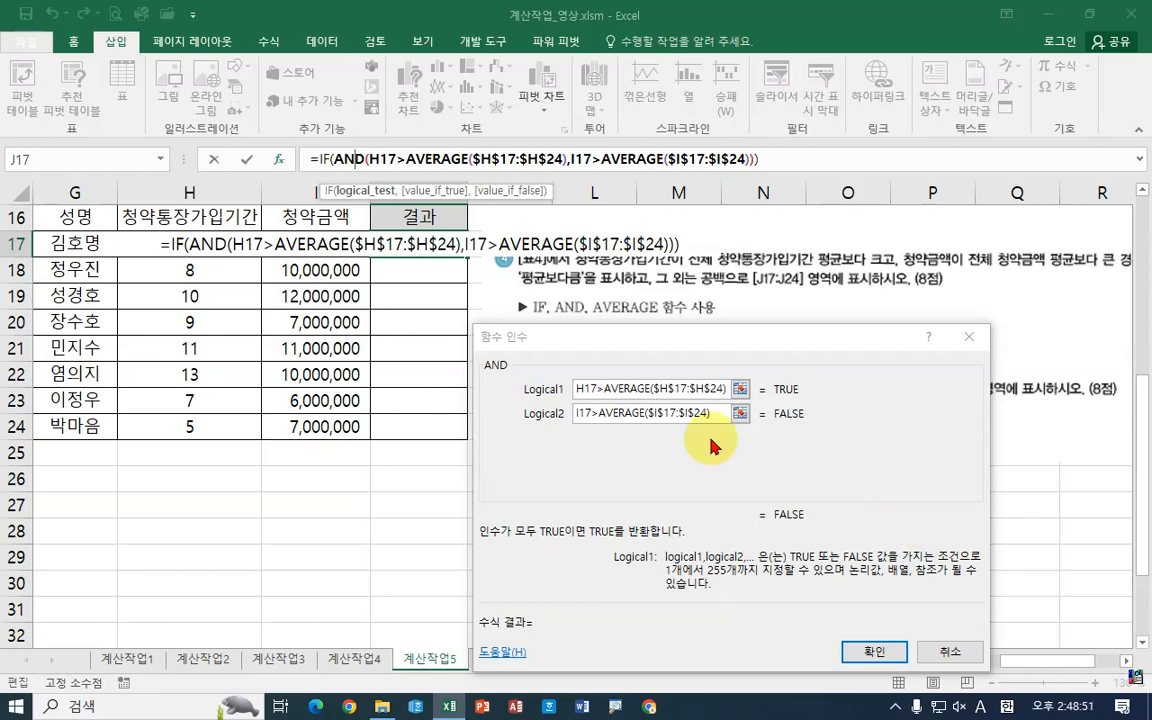
click(322, 160)
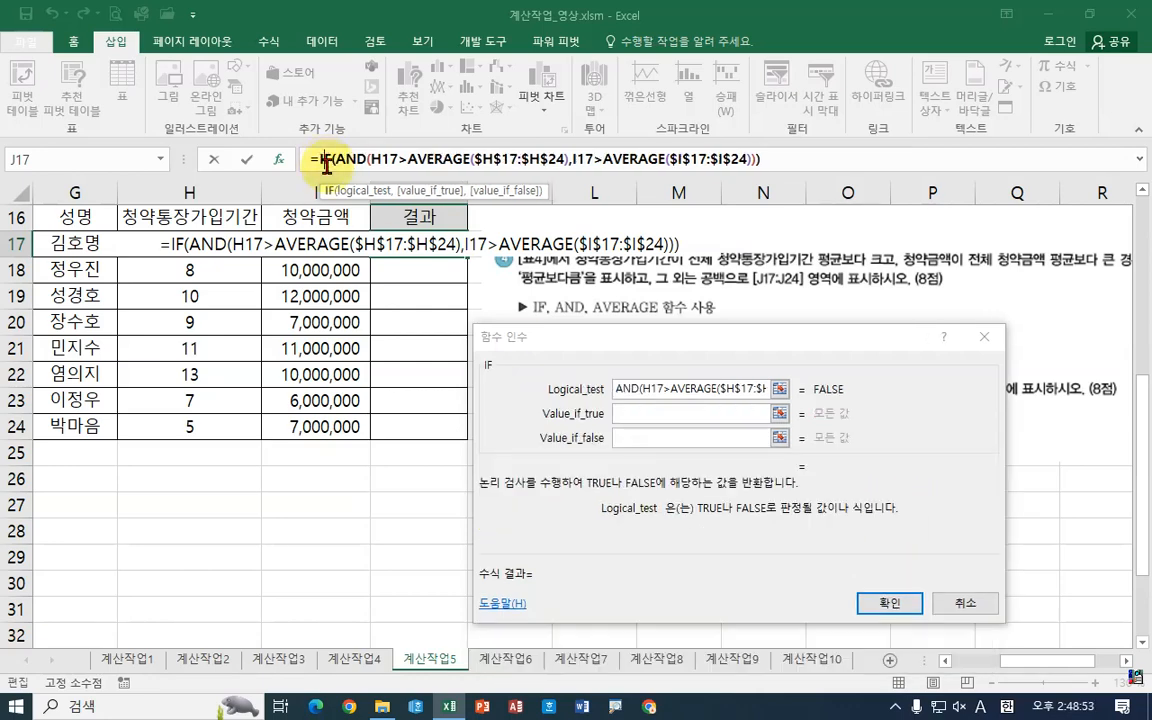
click(614, 413)
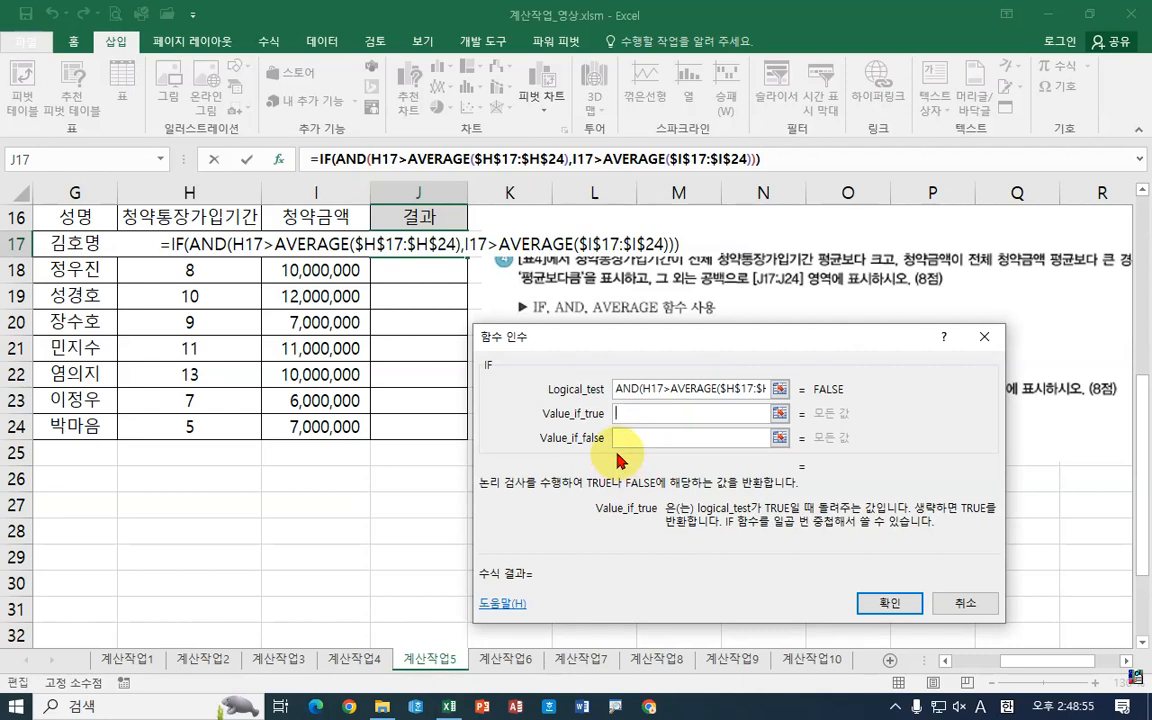
text(펴)
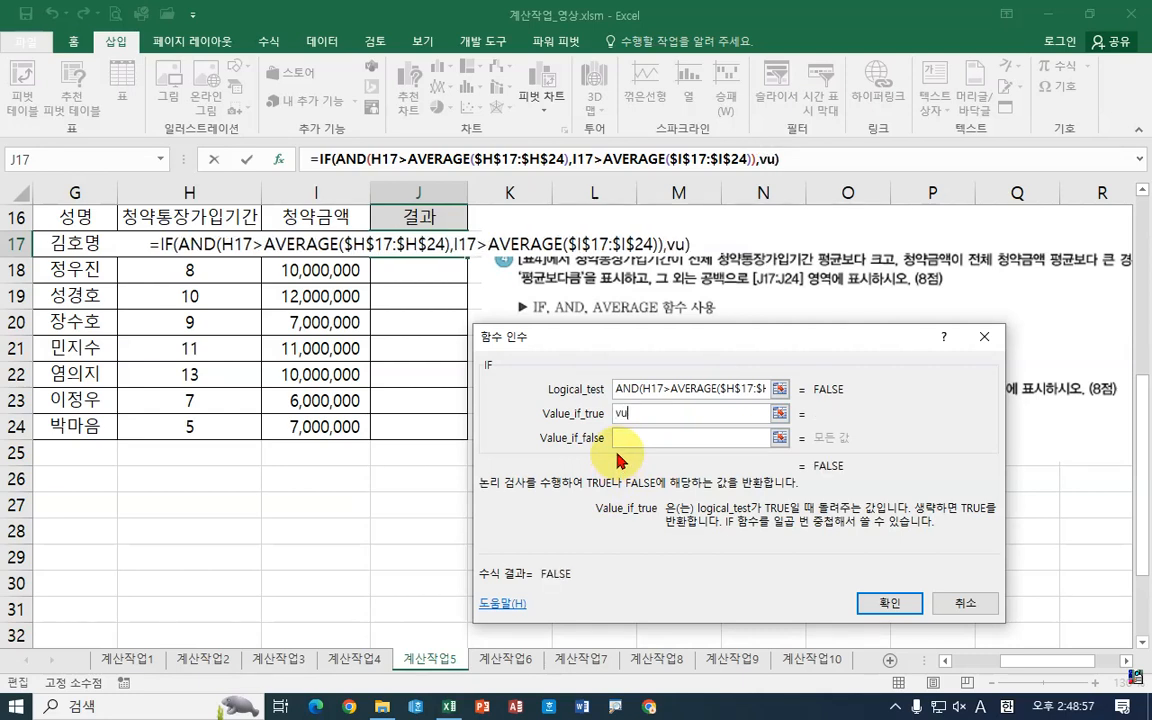
text(ㅇㄱㅠ)
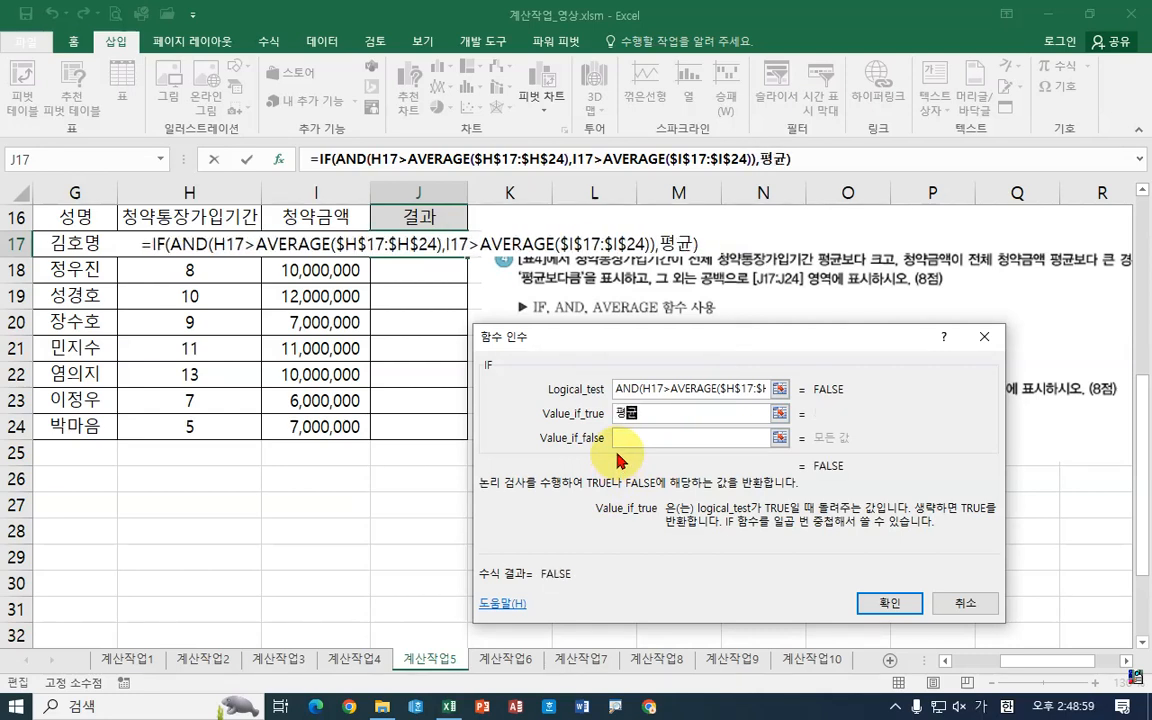
text(보다ㅋ)
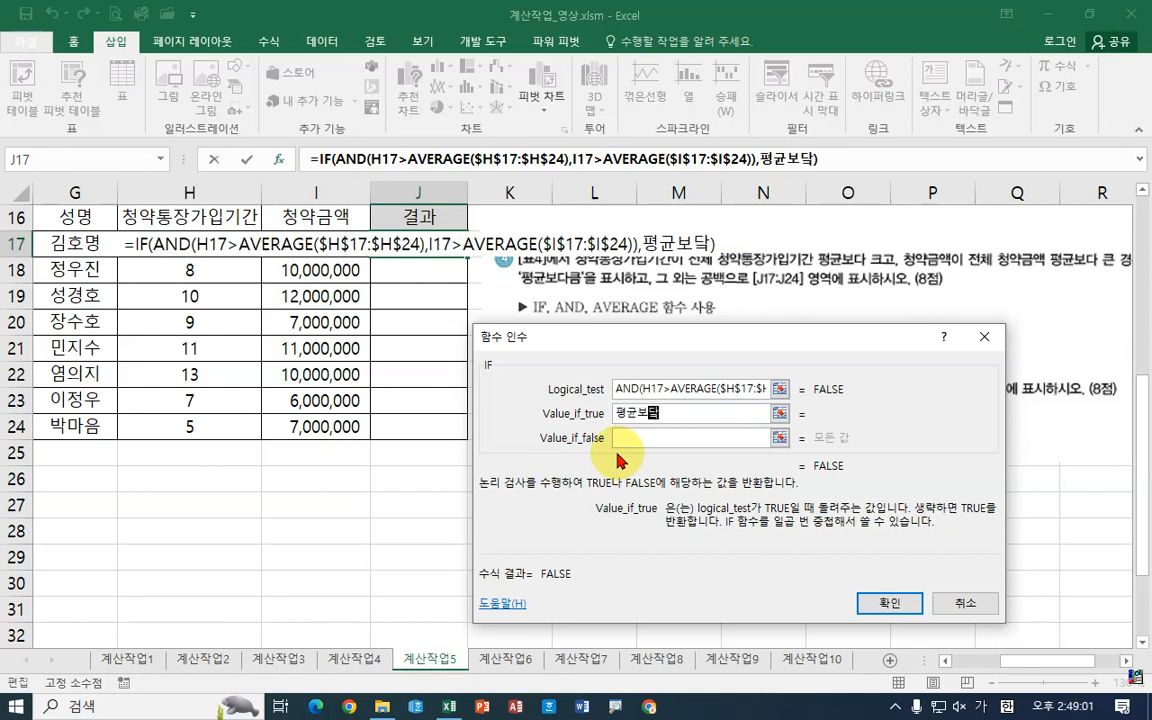
text(ㅡㅁ)
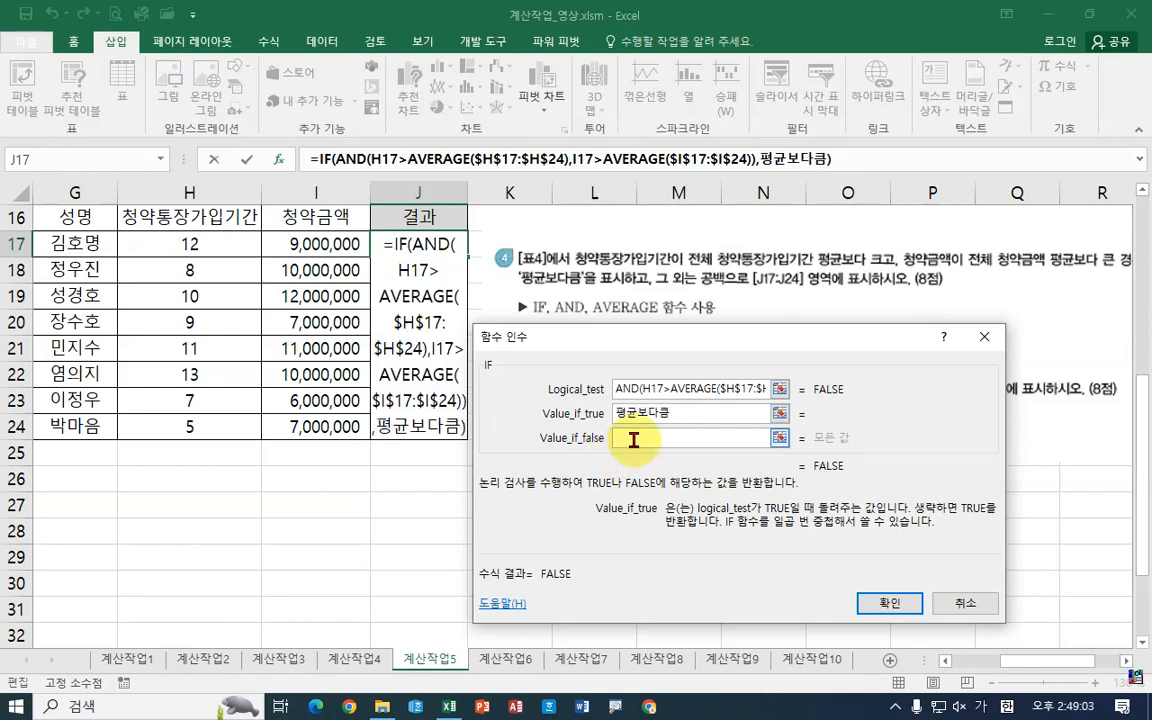
click(705, 438)
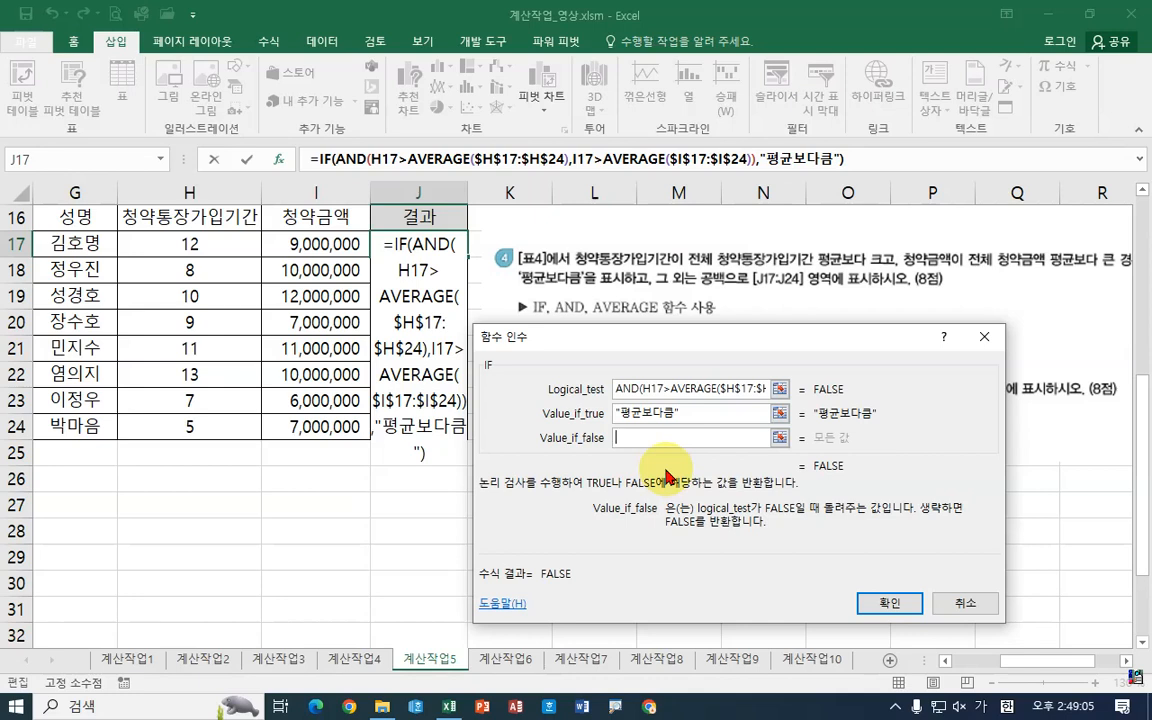
text(")
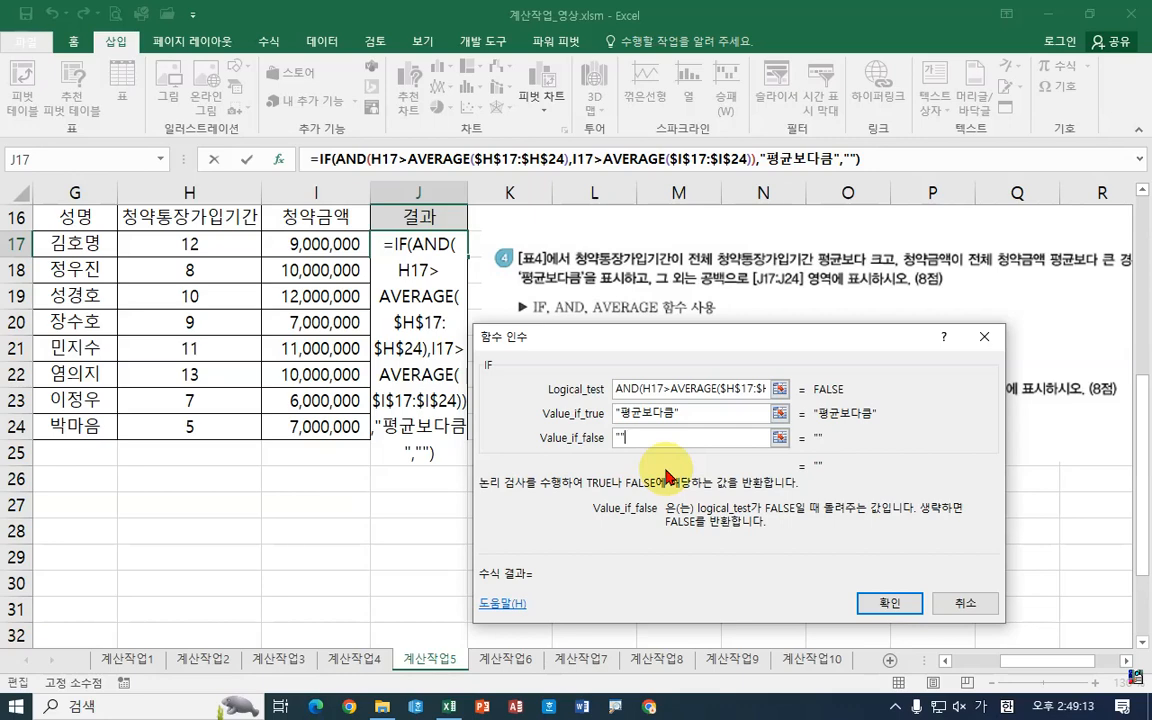
click(889, 603)
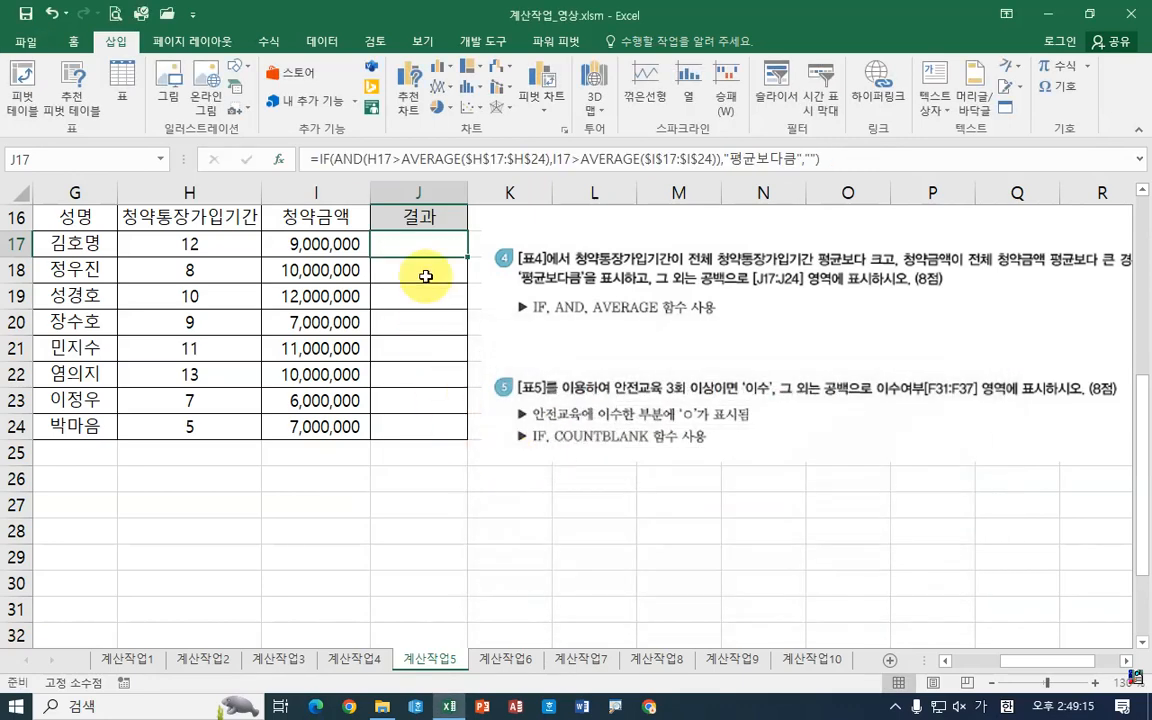
Step: Fill the J17 formula down to J24 and inspect the copied formula in J19
drag(469, 258, 460, 441)
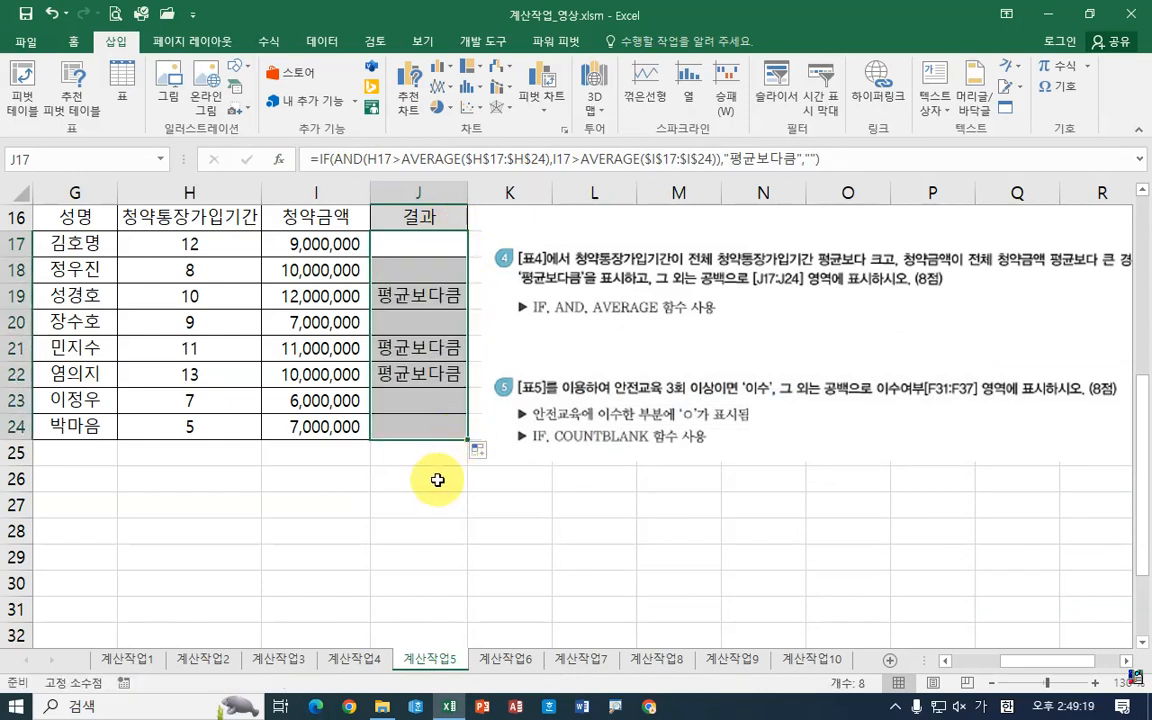
click(437, 455)
click(437, 296)
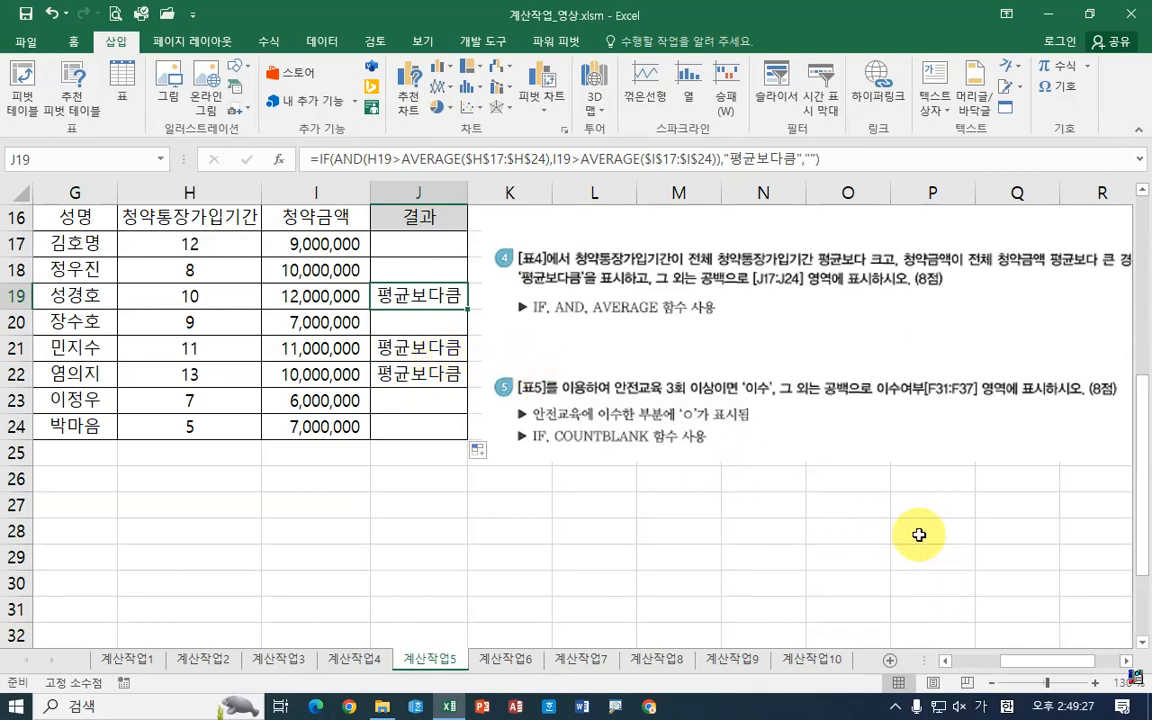
Step: Move the instruction picture so it sits above the [표5] attendance table, and select cell F31
drag(962, 670, 948, 667)
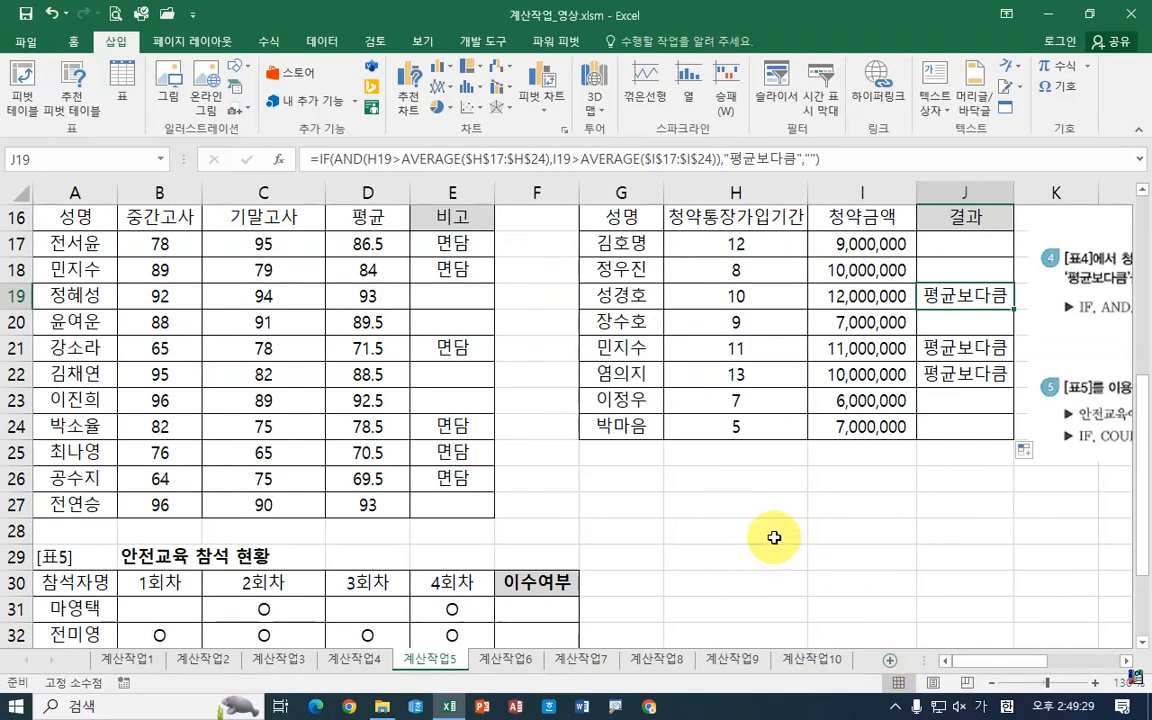
scroll(792, 533, down, 4)
scroll(1041, 330, up, 2)
drag(1097, 310, 112, 386)
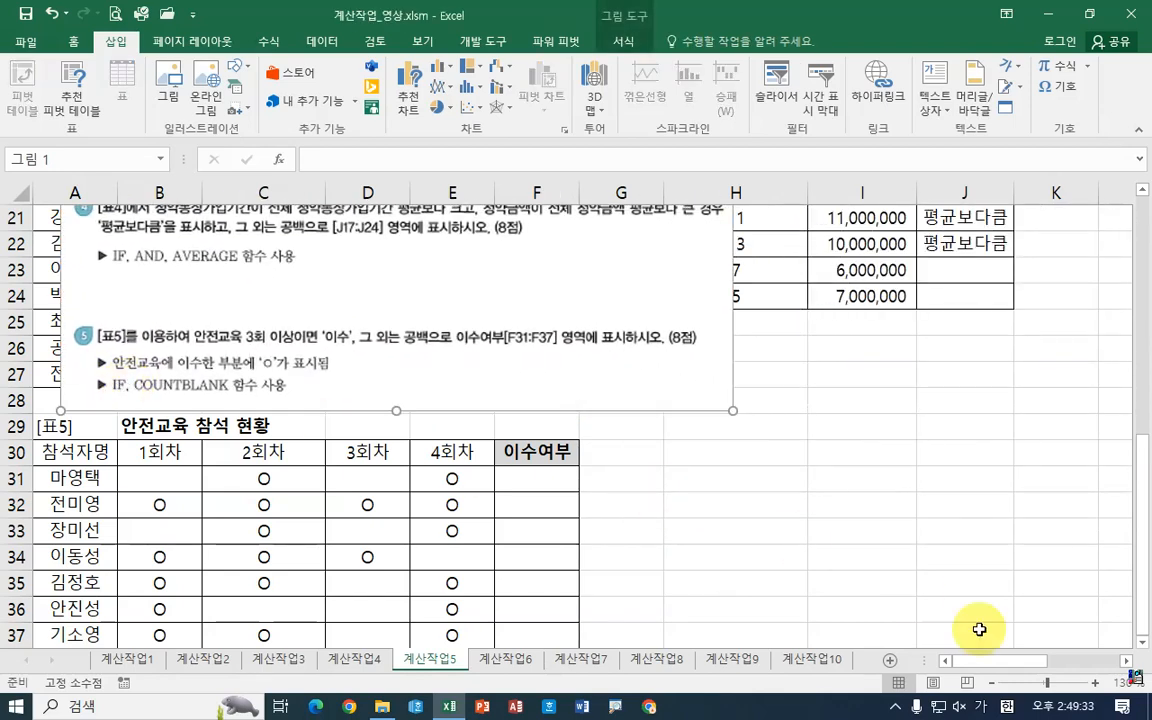
click(1142, 643)
click(1142, 643)
click(1142, 643)
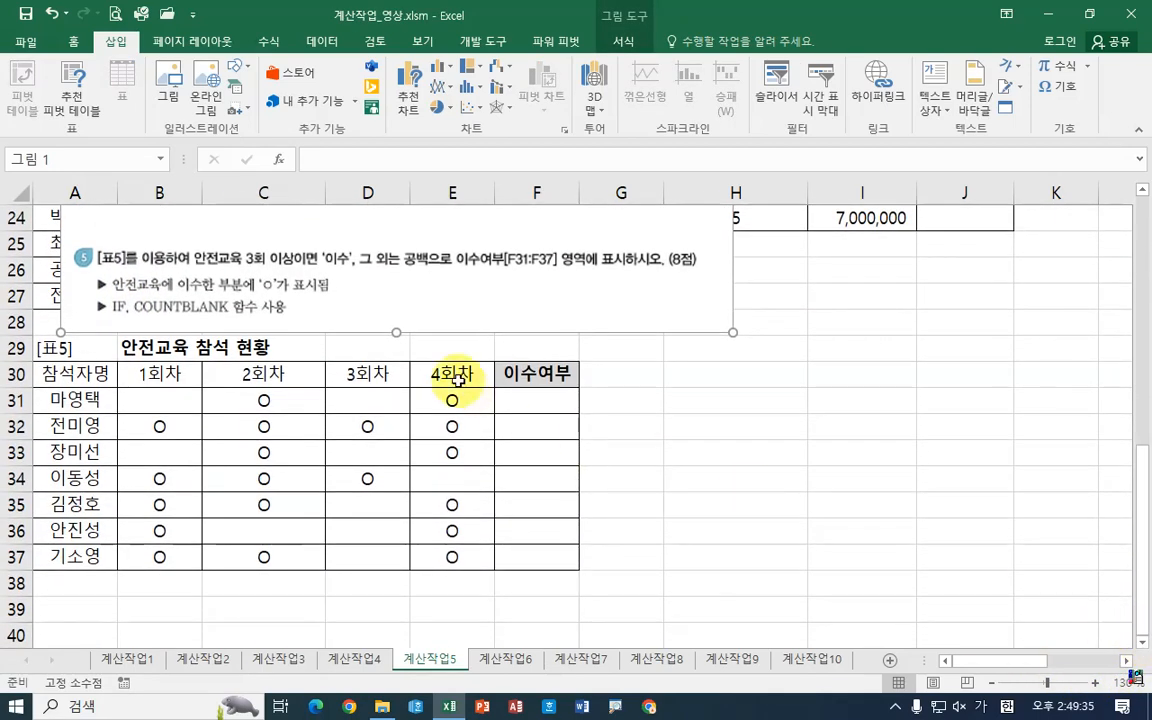
drag(498, 289, 441, 287)
click(510, 400)
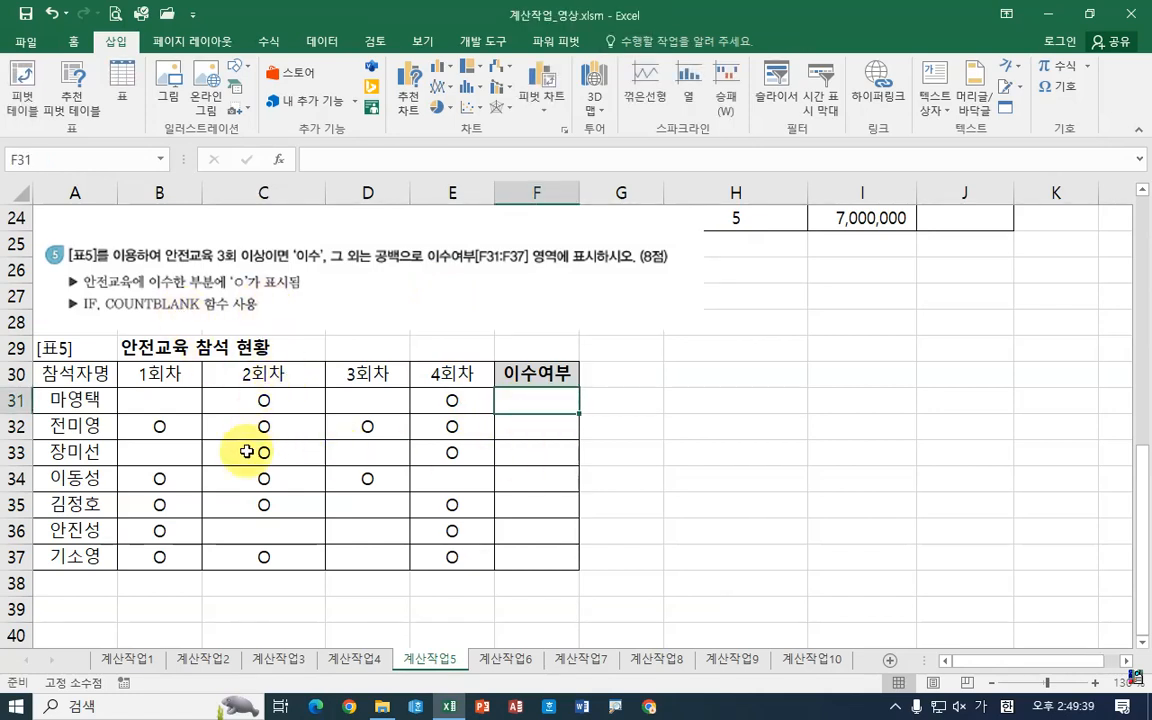
drag(115, 388, 483, 413)
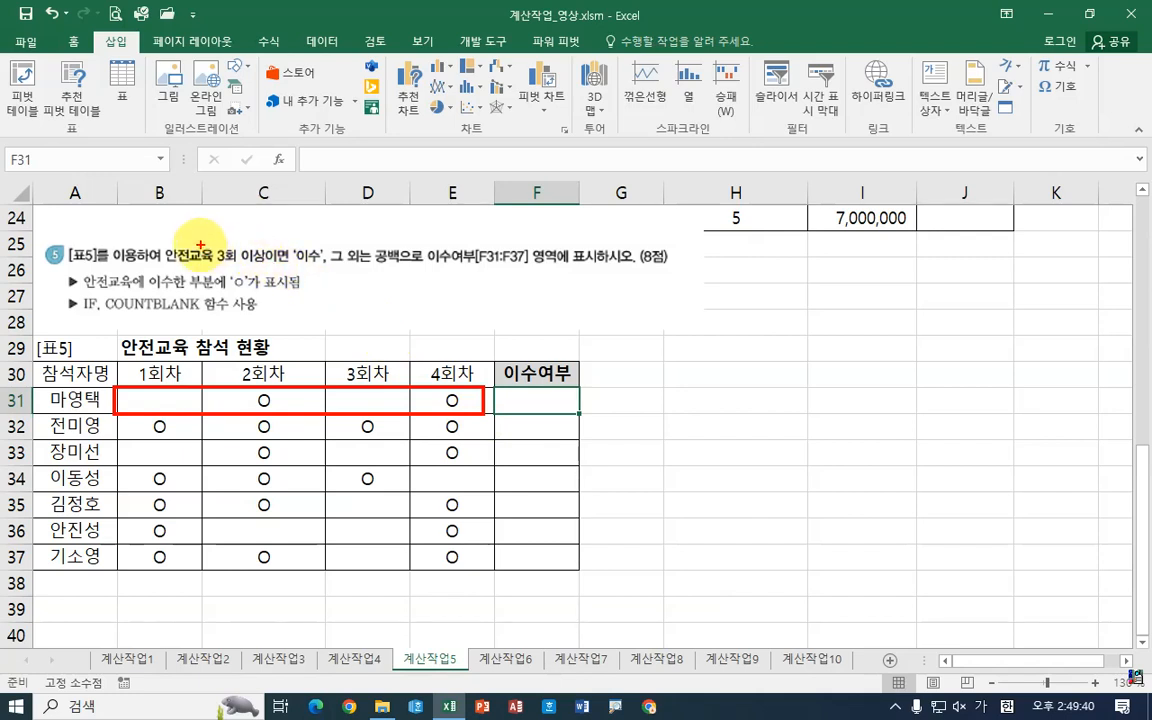
click(45, 409)
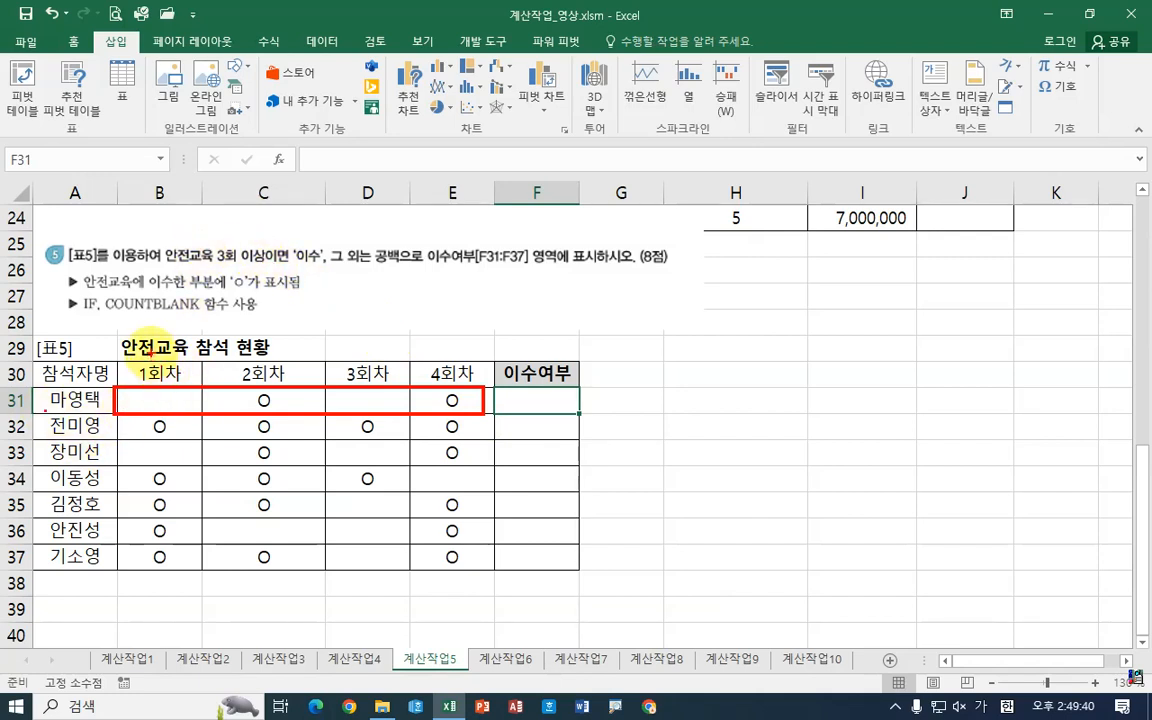
drag(152, 351, 174, 348)
drag(247, 345, 355, 355)
drag(437, 355, 463, 348)
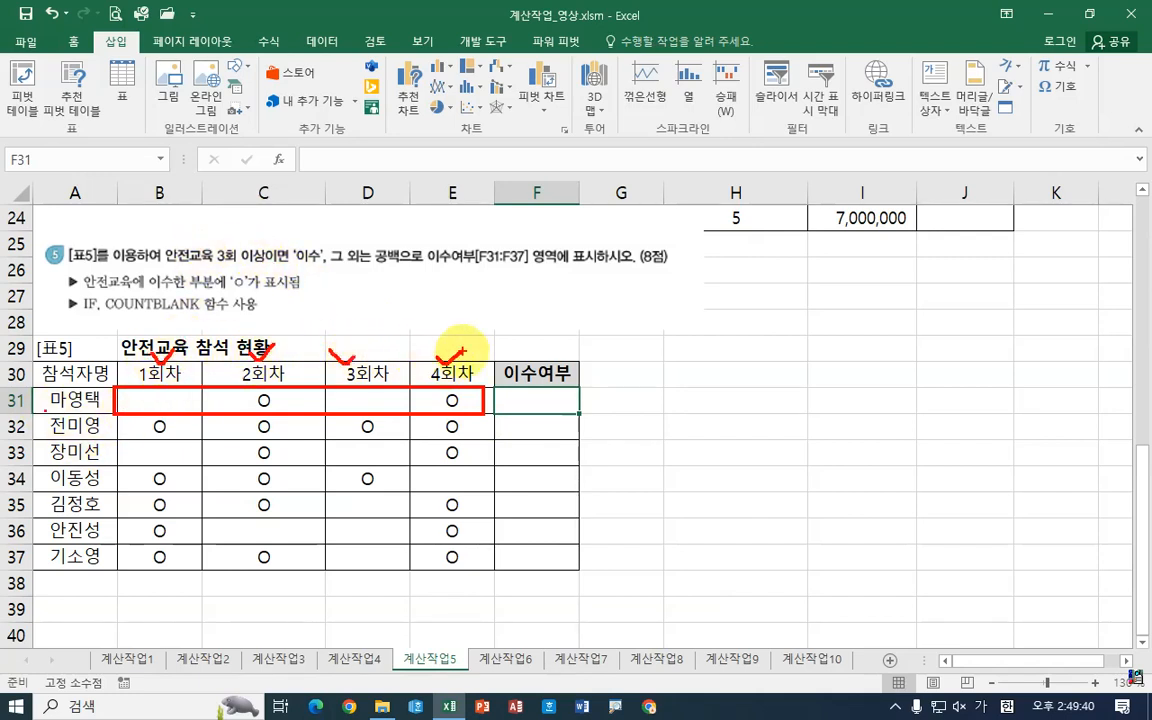
drag(200, 267, 272, 267)
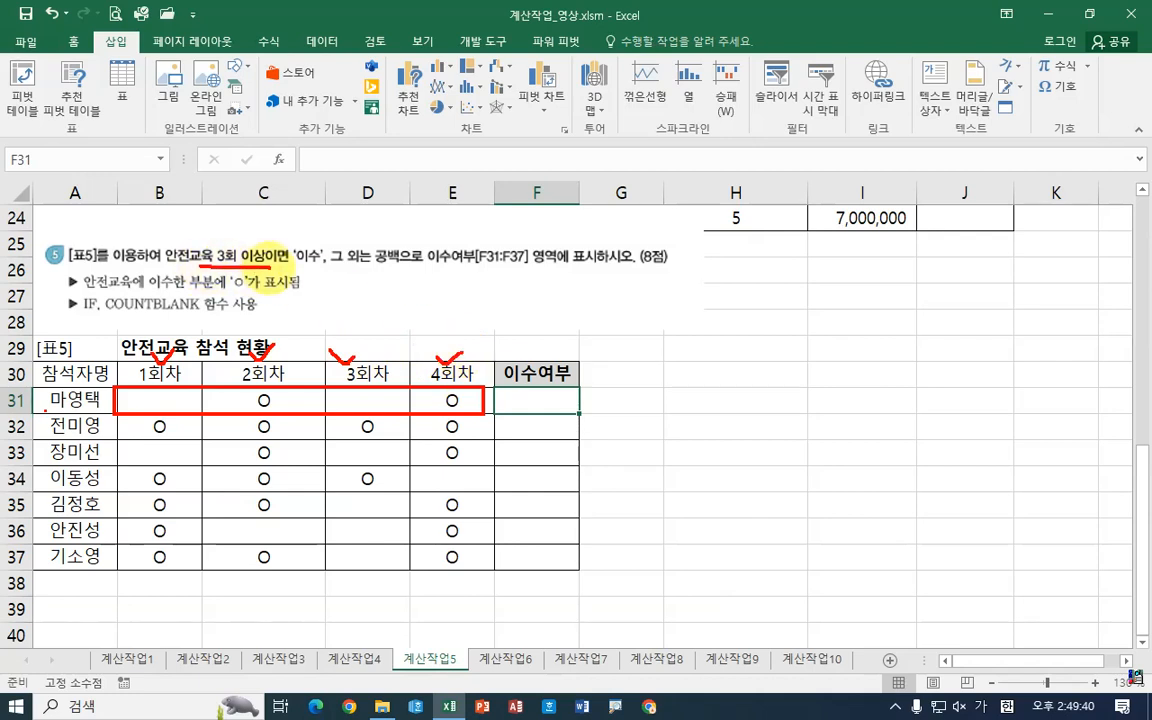
mouse_move(84, 294)
mouse_down()
mouse_move(230, 293)
mouse_move(230, 268)
mouse_move(252, 292)
mouse_up()
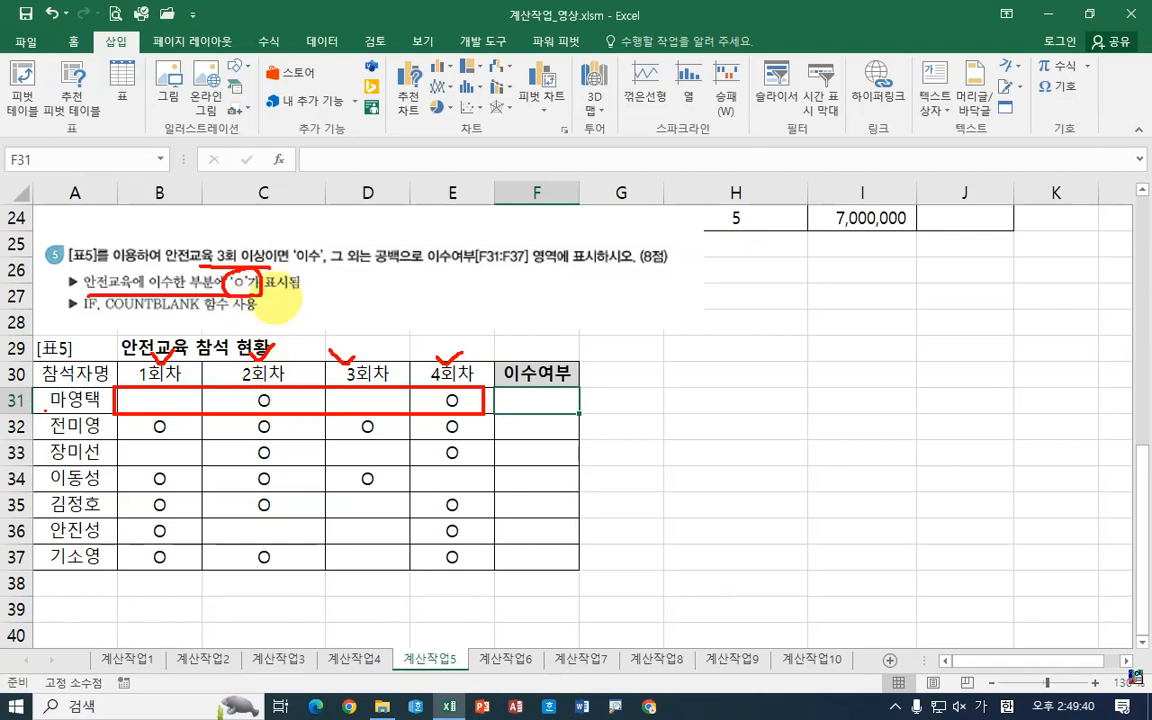
drag(215, 261, 268, 261)
mouse_move(351, 269)
mouse_down()
mouse_move(287, 246)
mouse_move(320, 286)
mouse_move(424, 270)
mouse_up()
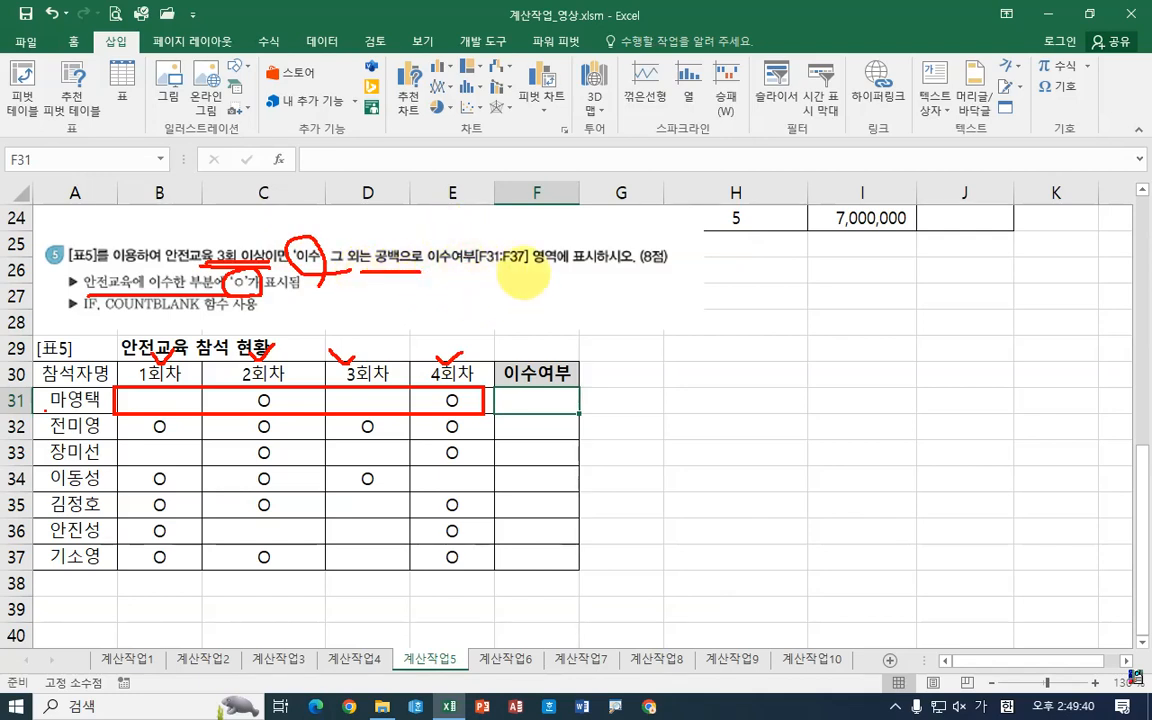
drag(511, 318, 578, 314)
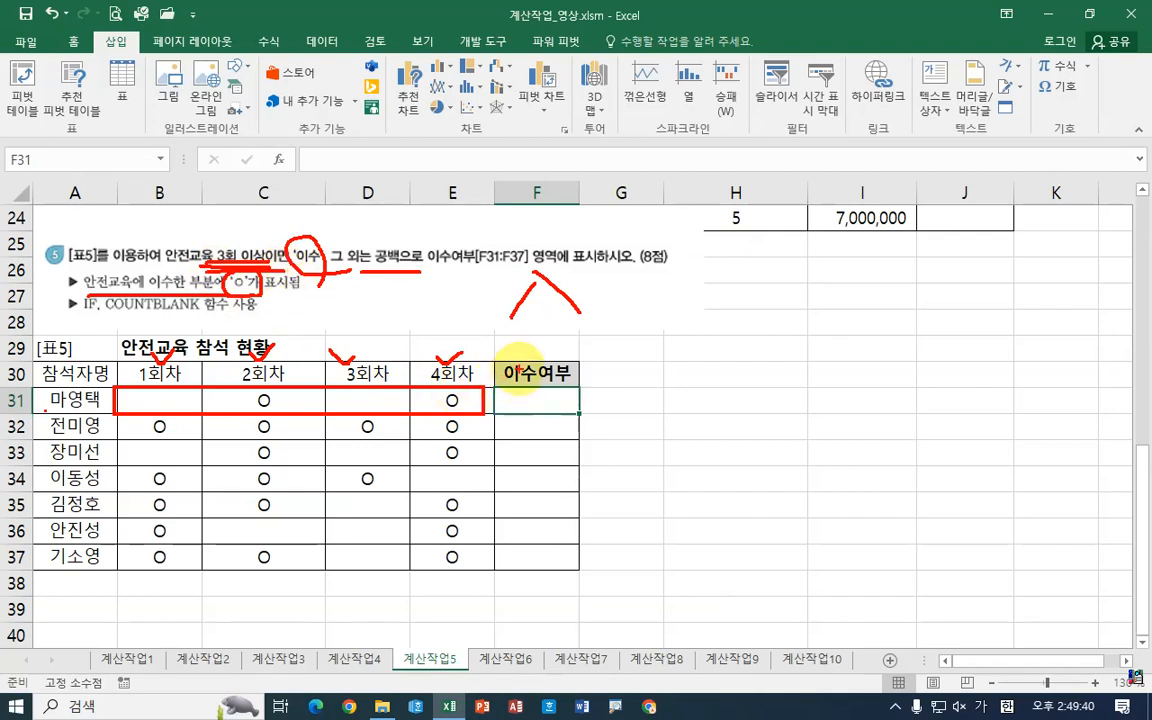
mouse_move(526, 347)
mouse_down()
mouse_move(538, 352)
mouse_move(524, 374)
mouse_up()
mouse_move(685, 365)
mouse_down()
mouse_move(725, 385)
mouse_move(685, 415)
mouse_up()
mouse_move(620, 352)
mouse_down()
mouse_move(618, 405)
mouse_move(684, 379)
mouse_move(684, 406)
mouse_up()
mouse_move(656, 463)
mouse_down()
mouse_move(707, 329)
mouse_move(655, 465)
mouse_up()
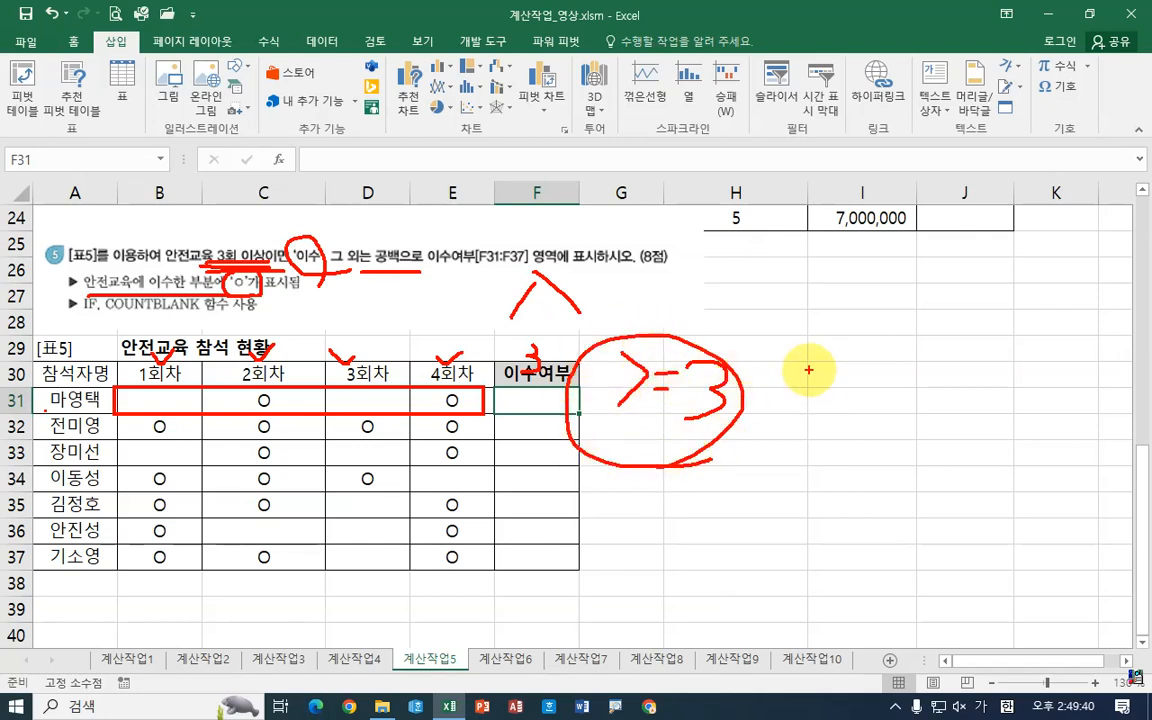
mouse_move(806, 373)
mouse_down()
mouse_move(808, 402)
mouse_move(833, 415)
mouse_up()
drag(866, 368, 917, 382)
drag(899, 388, 901, 460)
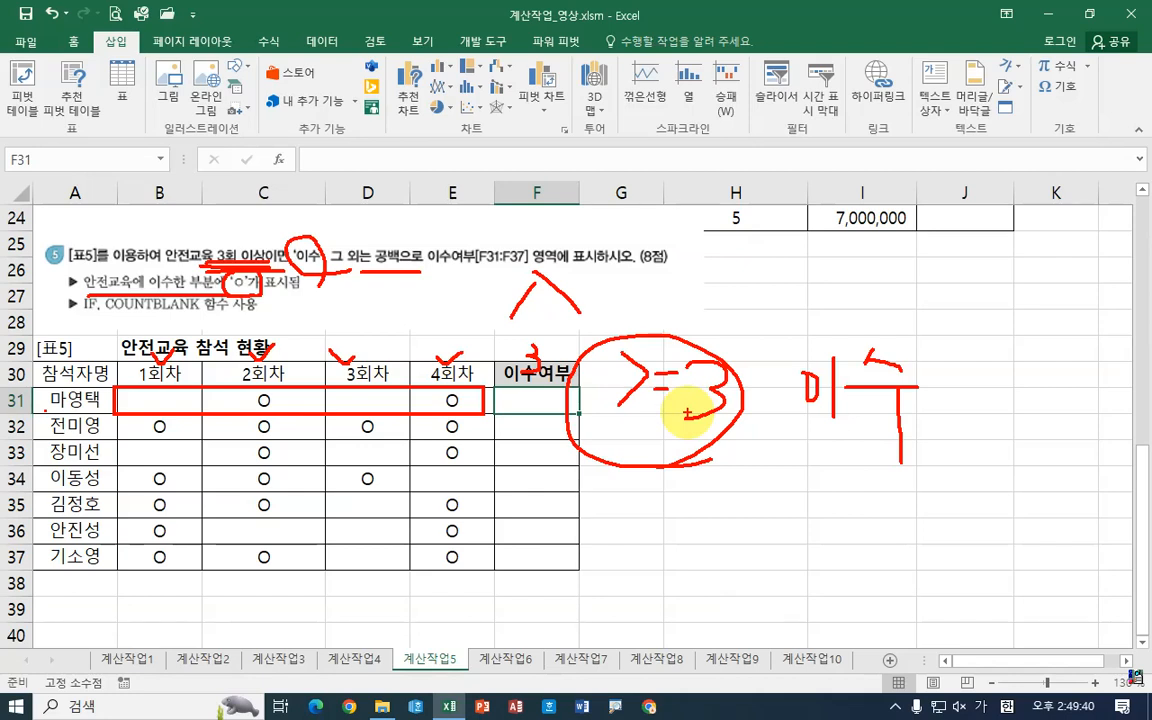
mouse_move(493, 290)
mouse_down()
mouse_move(499, 345)
mouse_move(509, 328)
mouse_move(541, 333)
mouse_up()
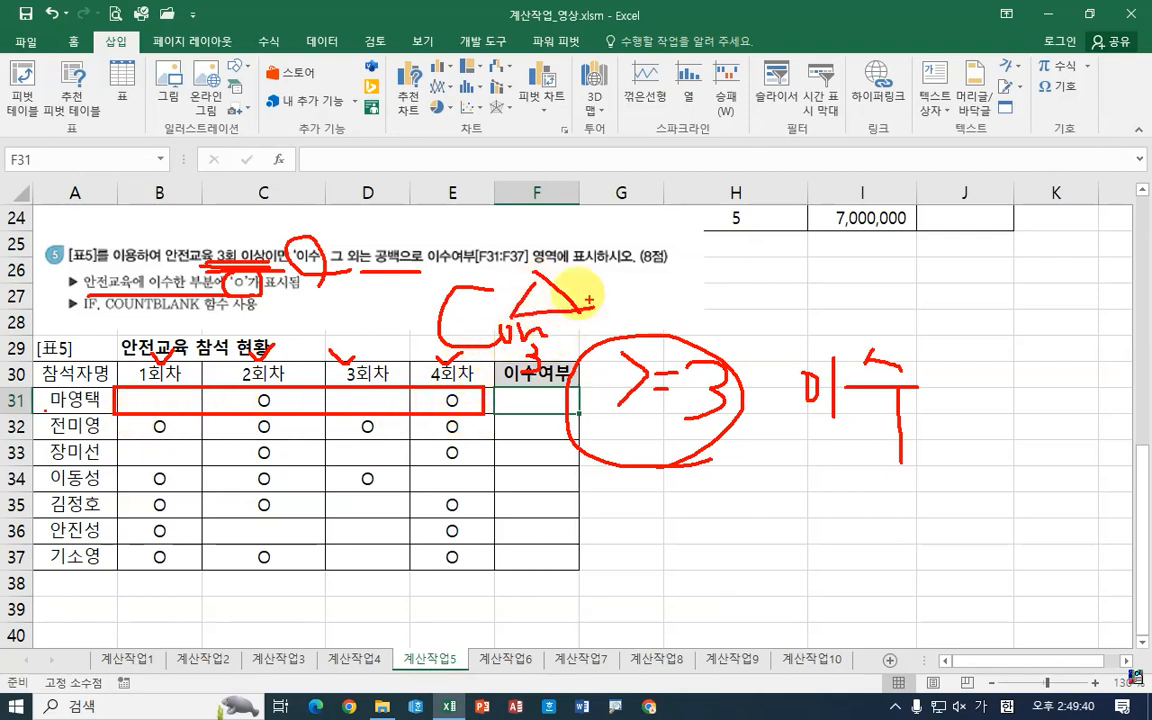
mouse_move(742, 425)
mouse_down()
mouse_move(771, 420)
mouse_move(592, 318)
mouse_move(600, 410)
mouse_move(740, 412)
mouse_up()
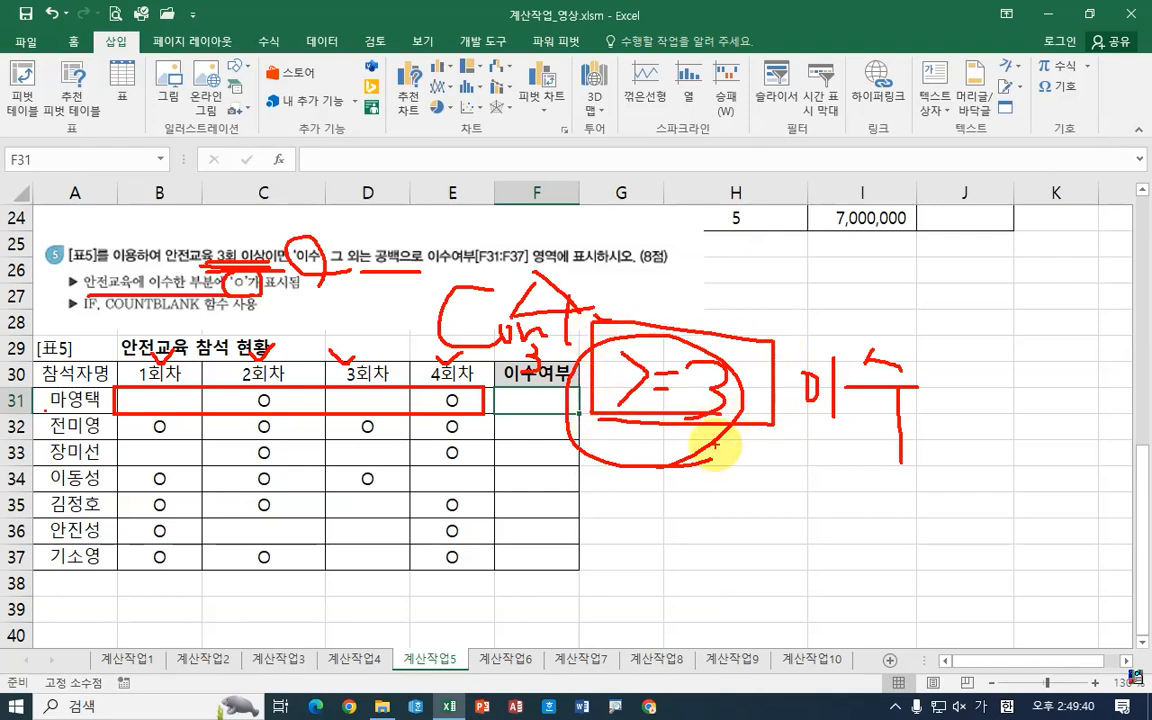
drag(102, 321, 217, 321)
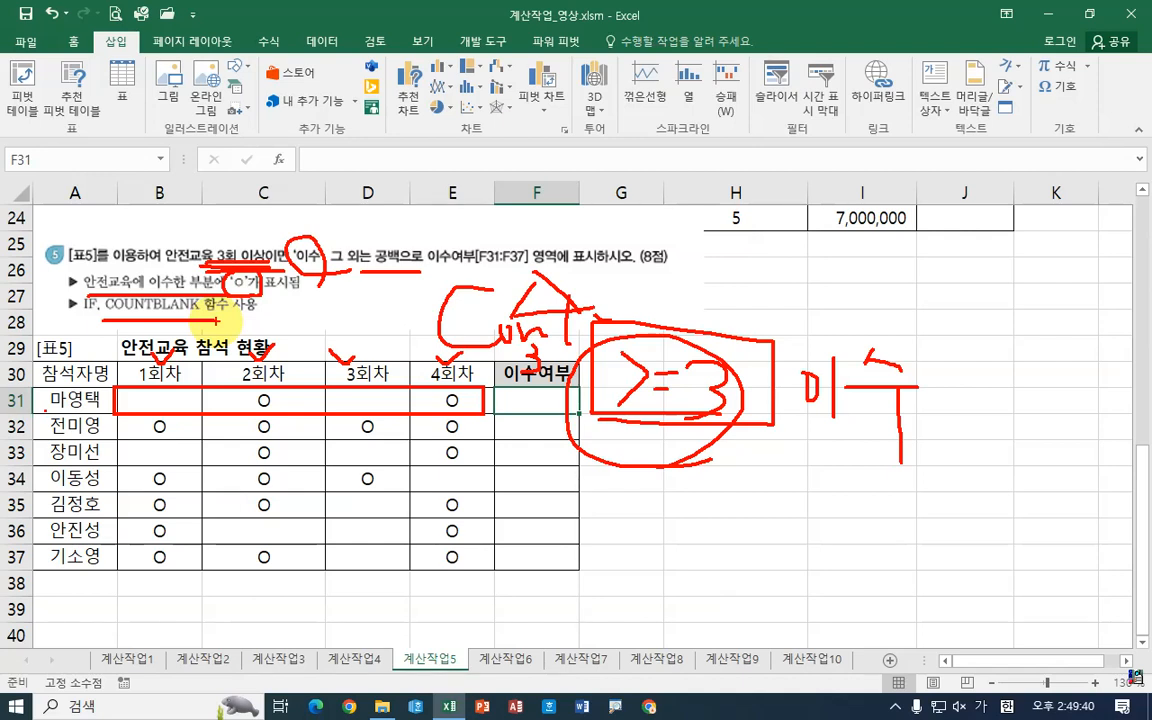
drag(163, 384, 190, 384)
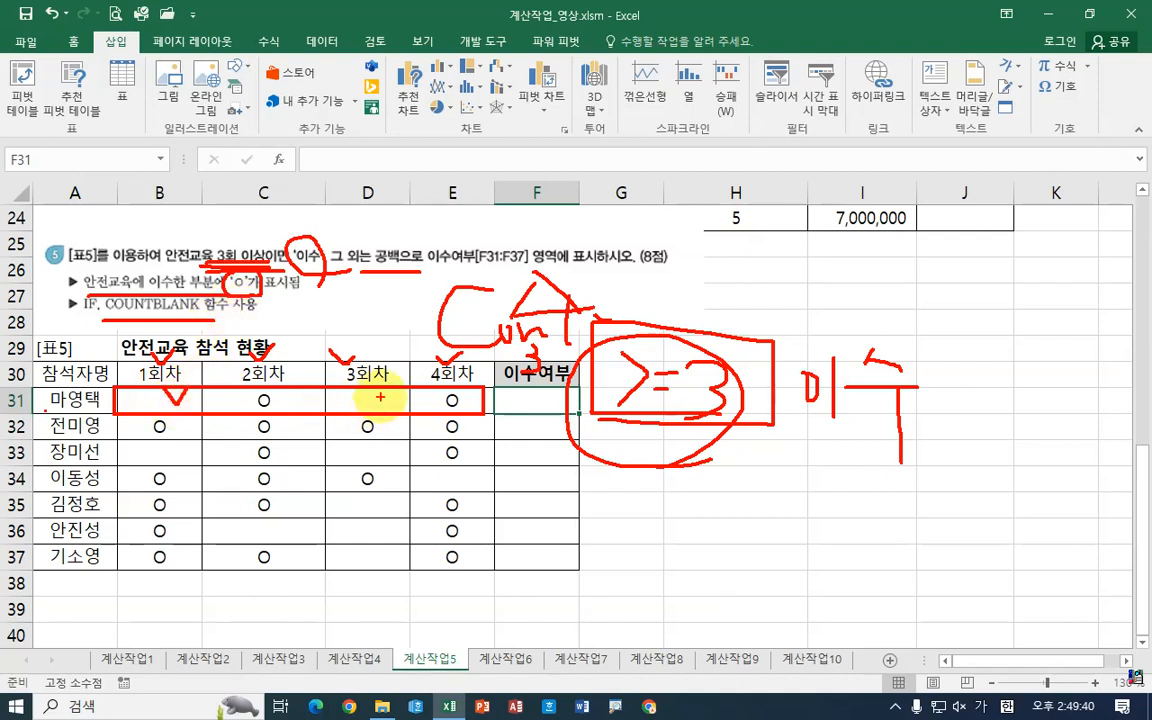
drag(370, 392, 391, 393)
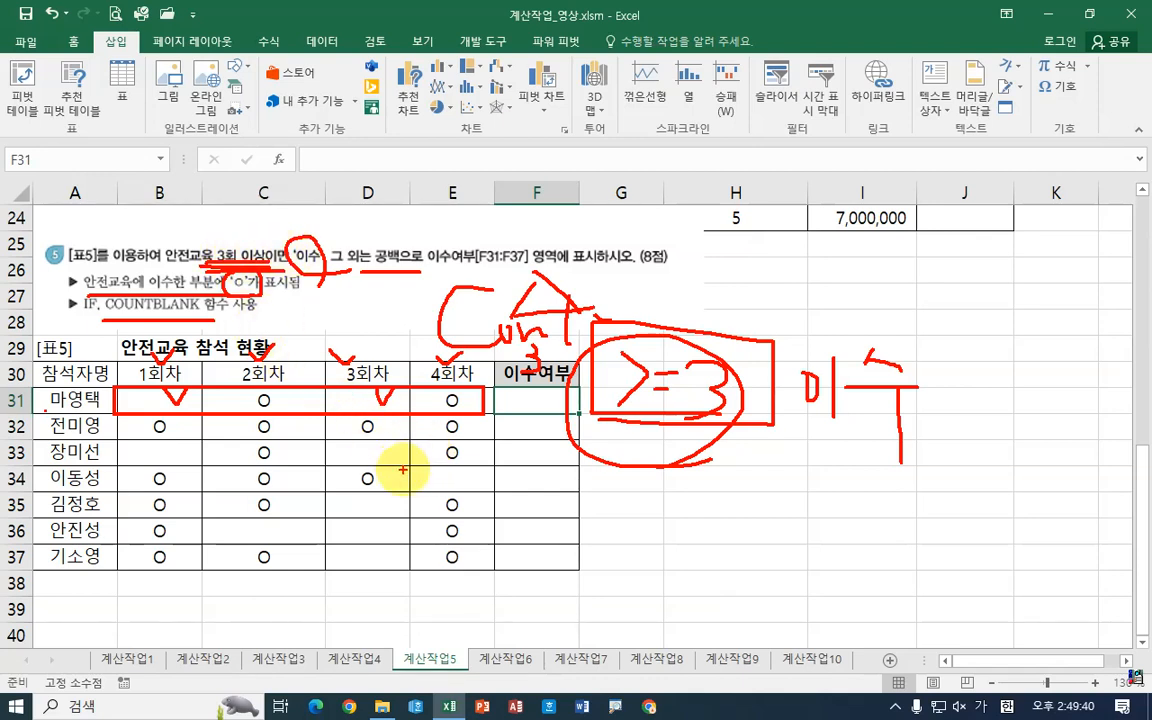
drag(474, 446, 456, 463)
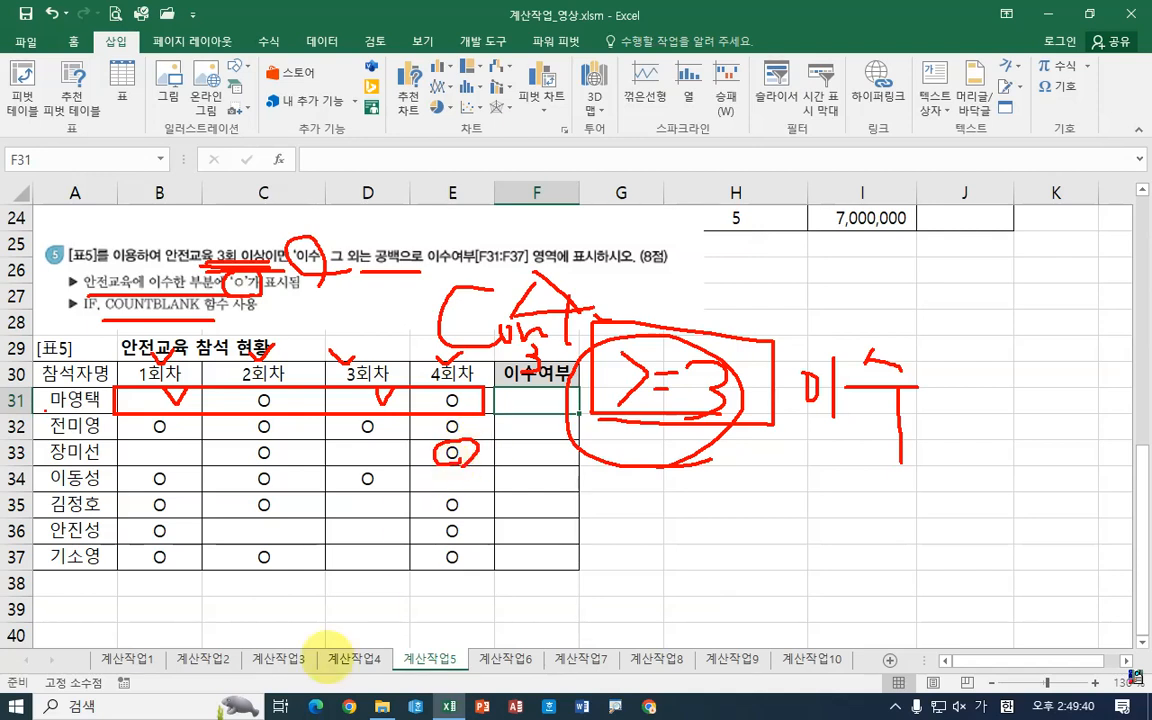
mouse_move(171, 549)
mouse_down()
mouse_move(162, 555)
mouse_move(186, 551)
mouse_up()
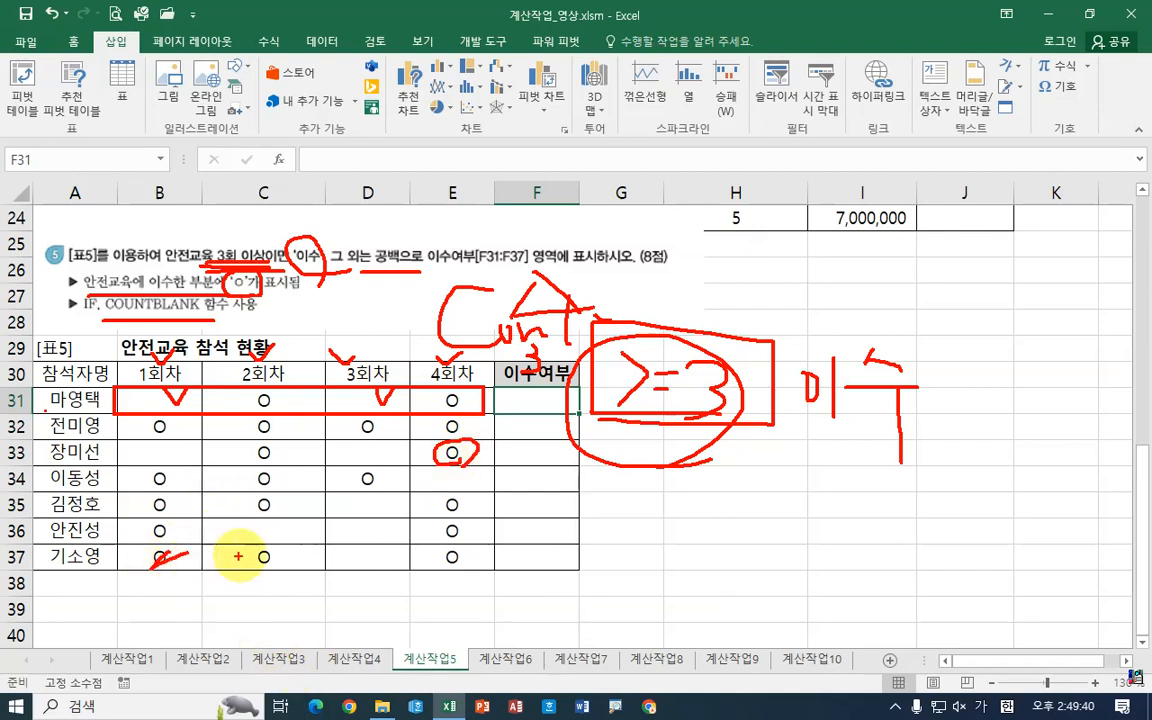
drag(258, 553, 277, 560)
drag(372, 549, 352, 567)
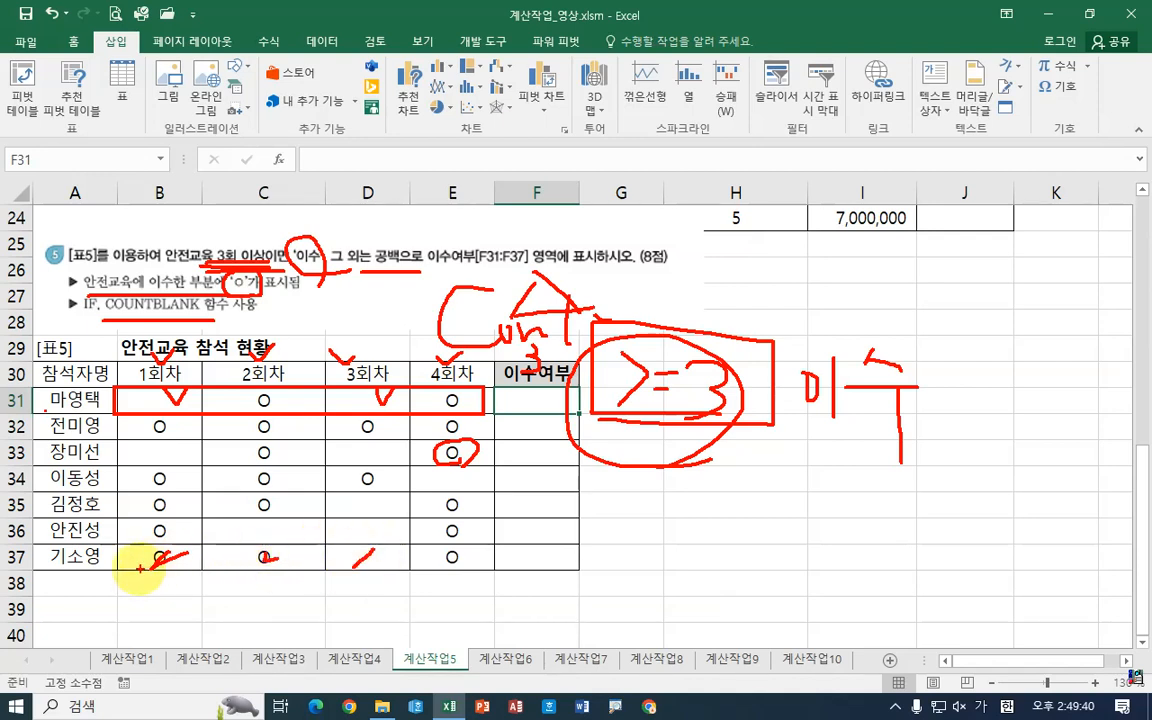
mouse_move(133, 545)
mouse_down()
mouse_move(419, 540)
mouse_move(107, 577)
mouse_move(117, 545)
mouse_up()
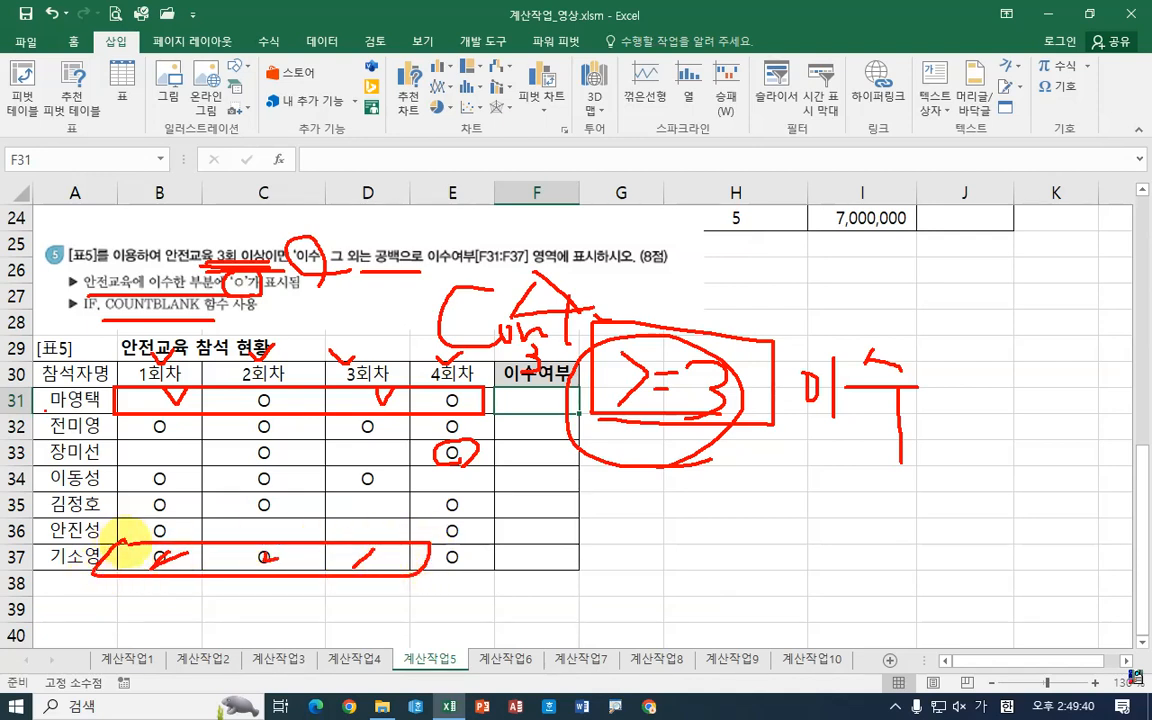
mouse_move(428, 556)
mouse_down()
mouse_move(450, 571)
mouse_move(485, 562)
mouse_up()
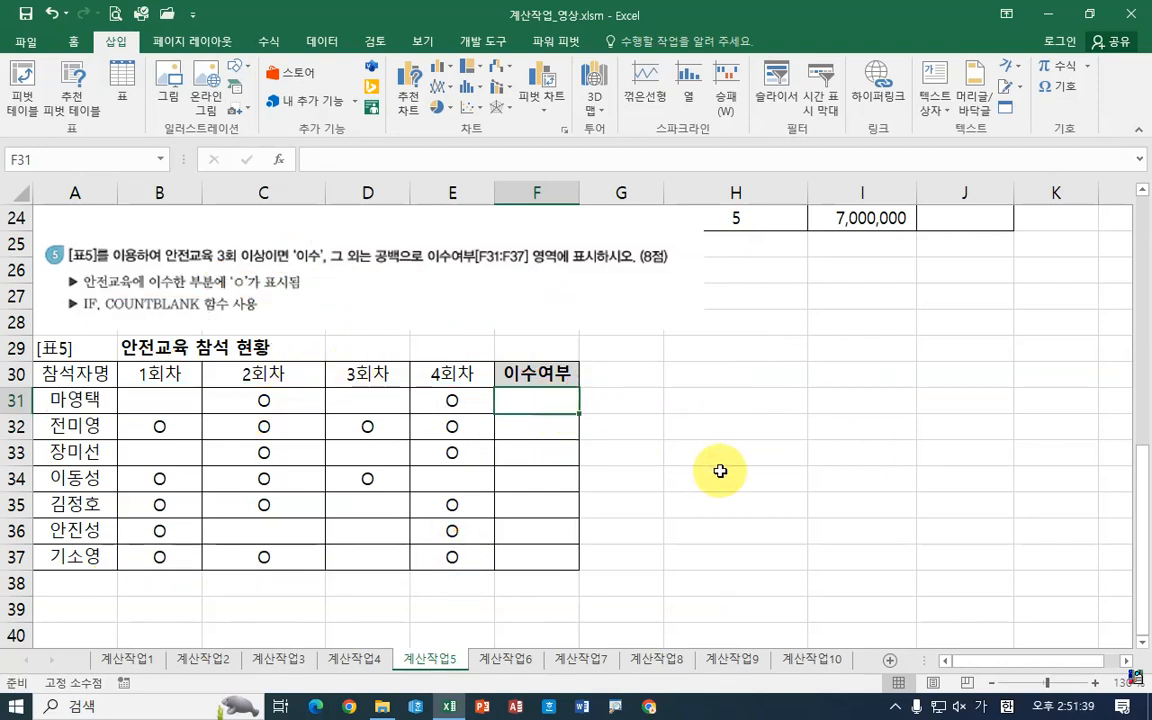
Step: Start a formula in F31 and insert the IF function through the Insert Function dialog
text(=)
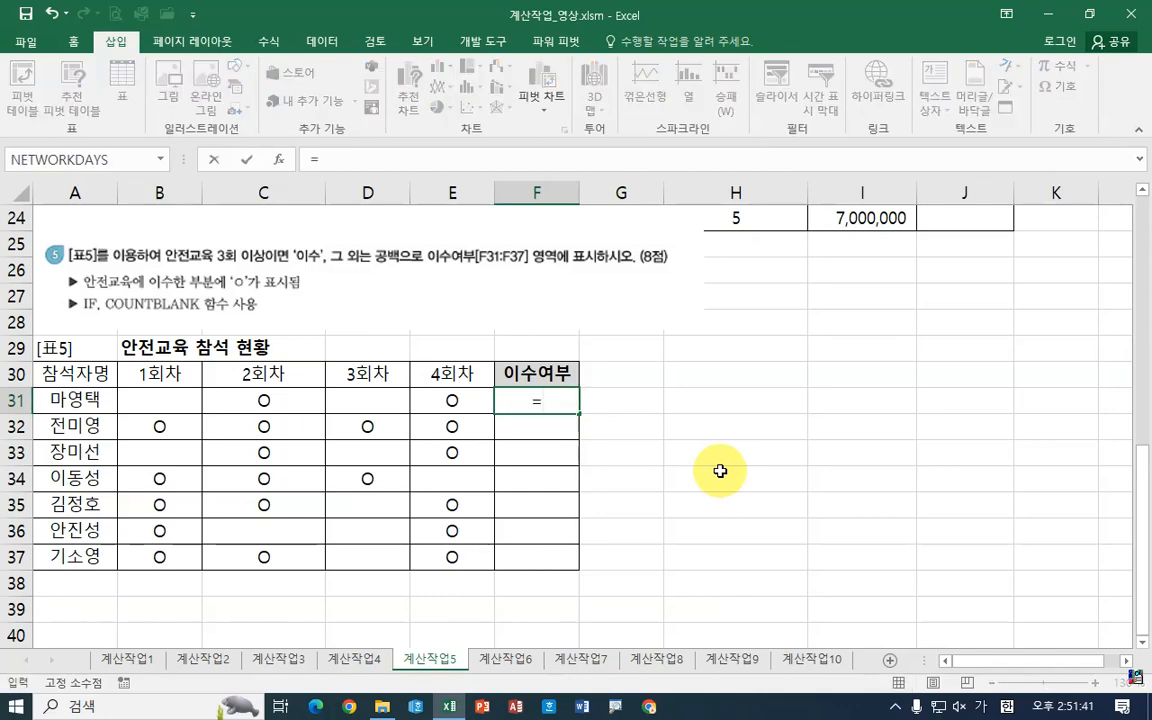
text(ㅐ)
key(BackSpace)
key(Hangul)
text(o)
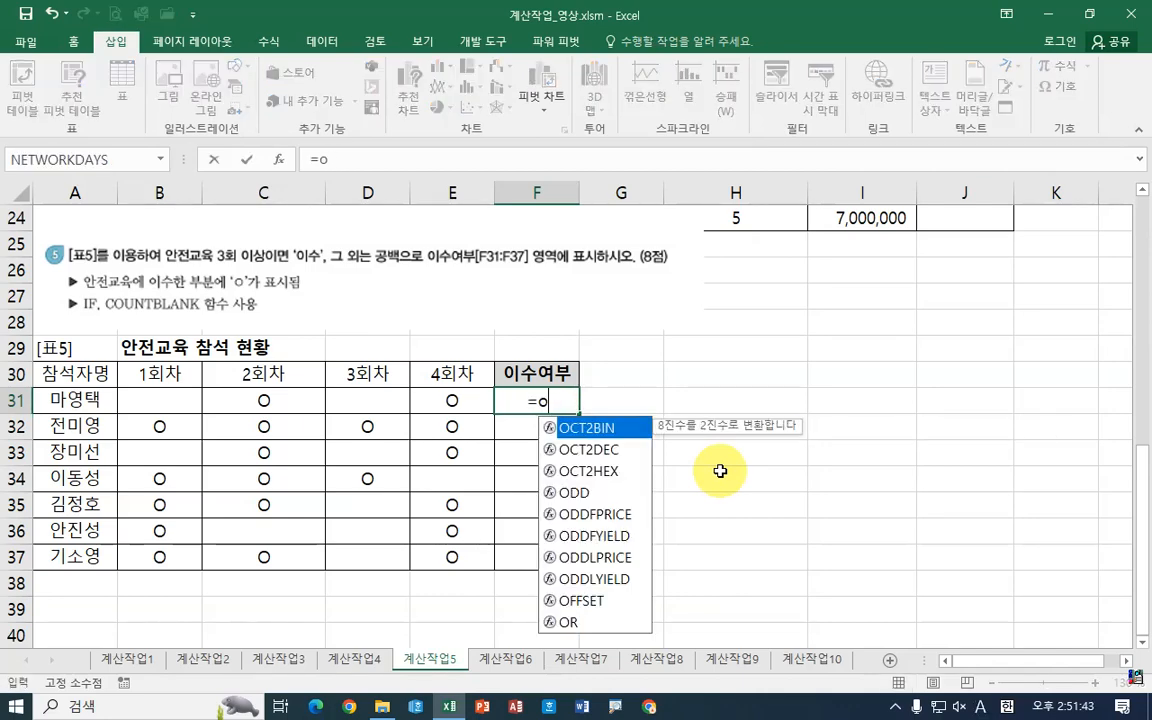
key(BackSpace)
text(if)
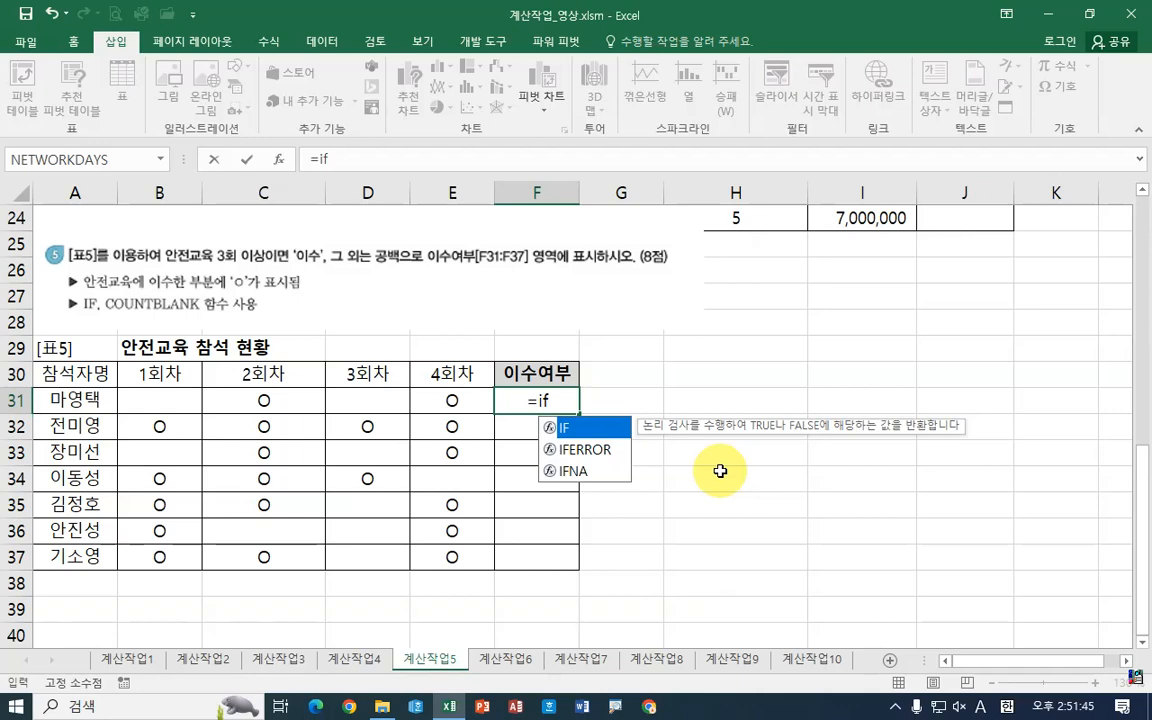
click(279, 159)
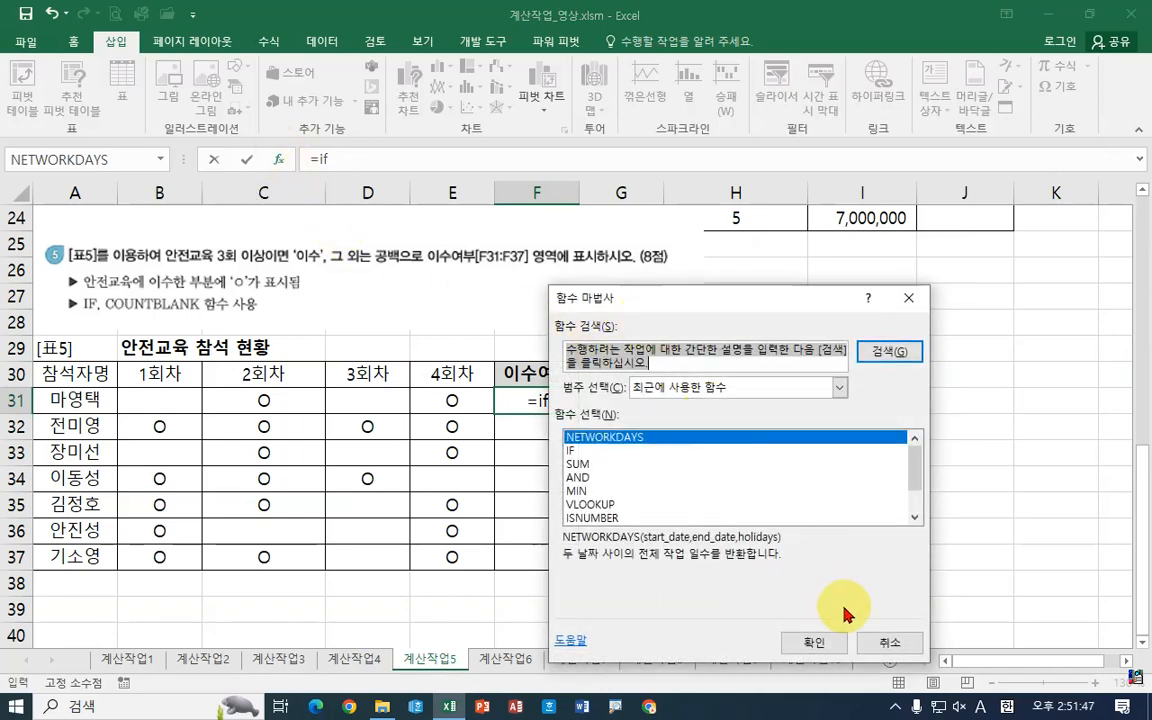
click(575, 452)
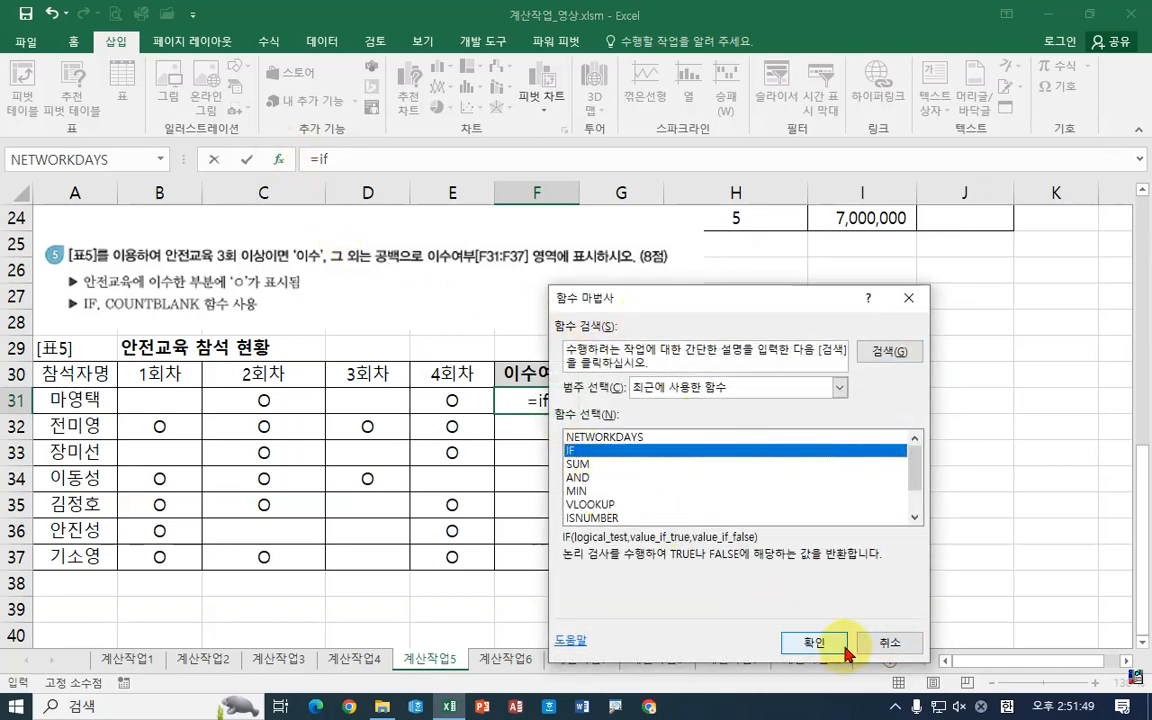
click(820, 642)
Step: Enter a COUNTBLANK function as the IF function's logical test
drag(550, 318, 715, 261)
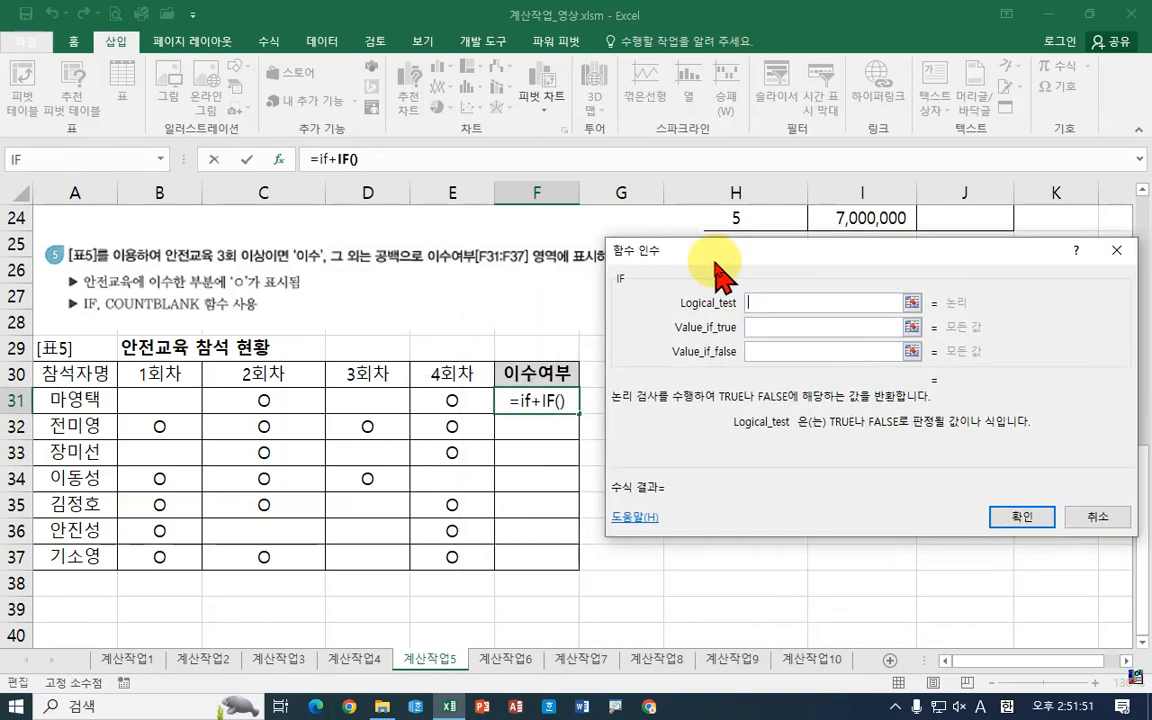
click(763, 305)
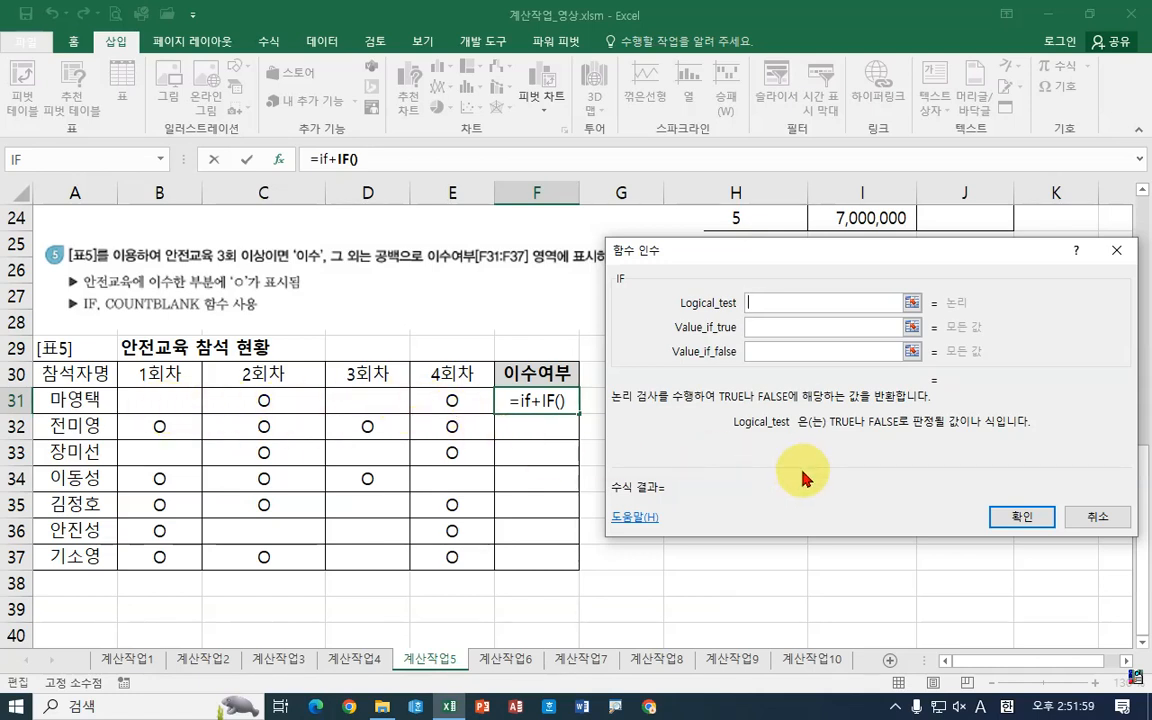
text(countb)
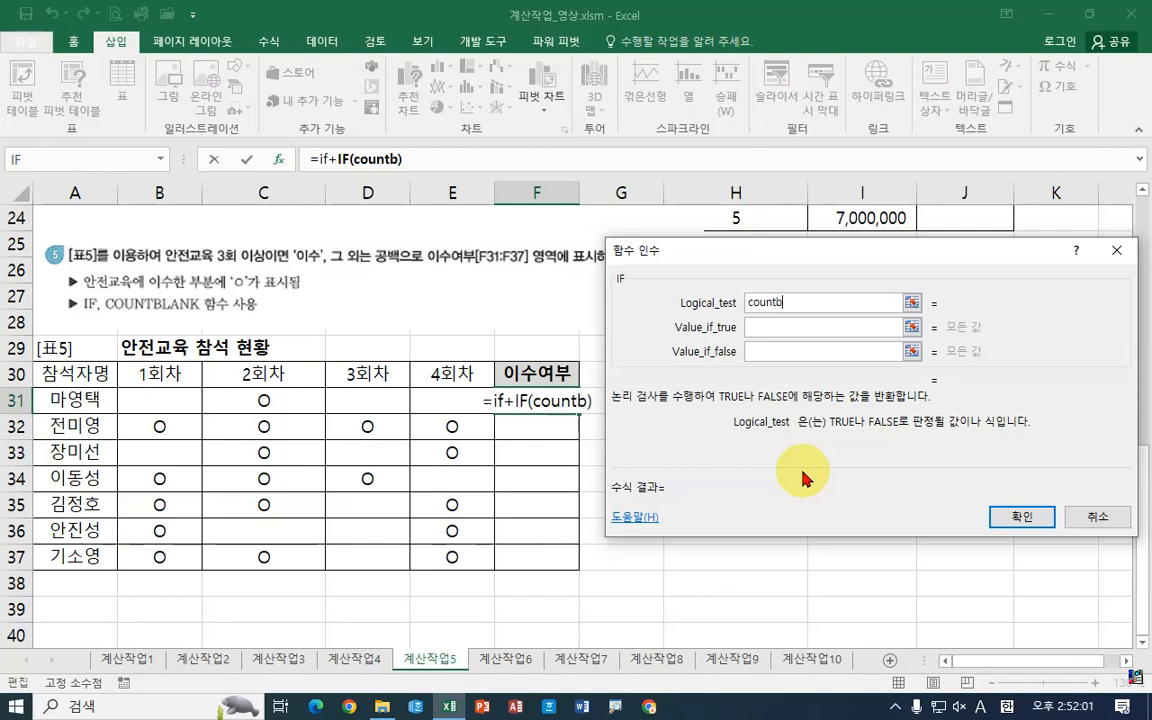
text(lank)
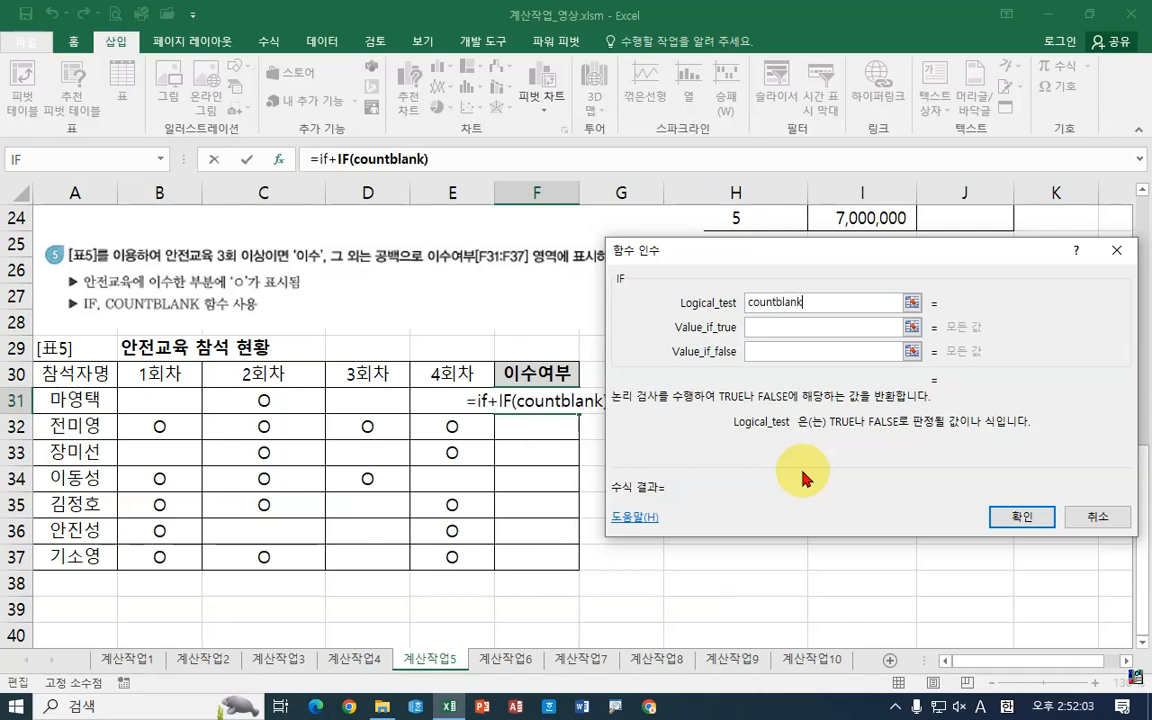
text(())
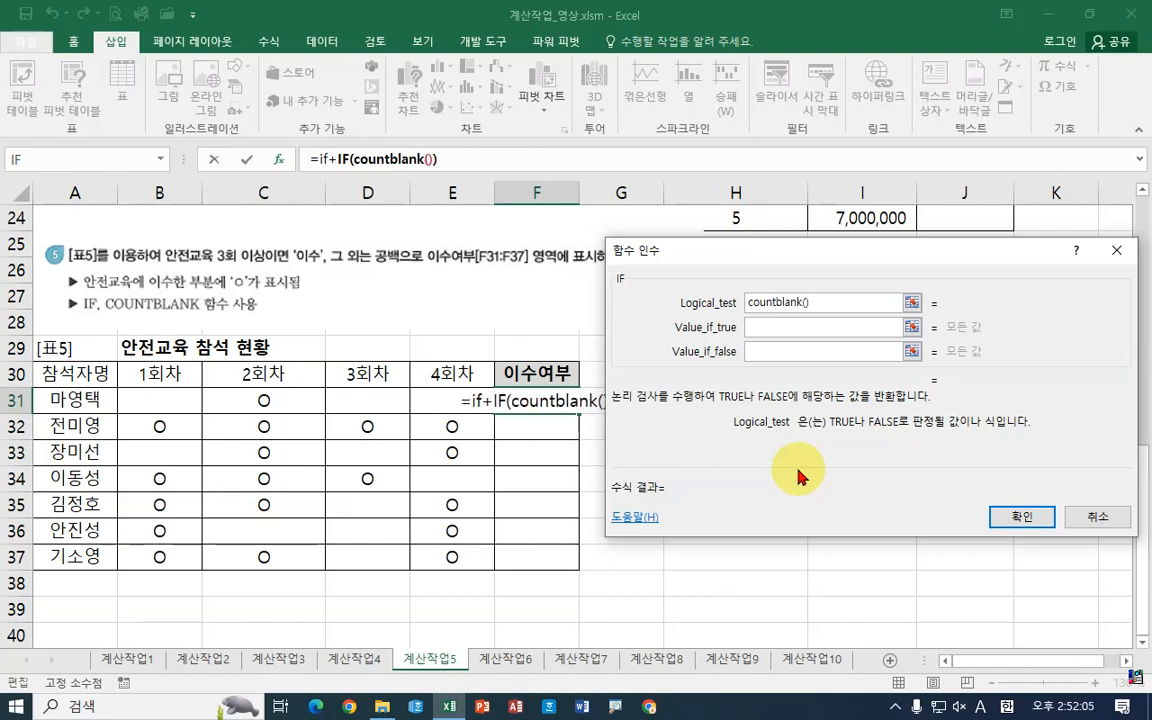
Step: Set COUNTBLANK's range to B31:E31 and return to the IF arguments
click(369, 162)
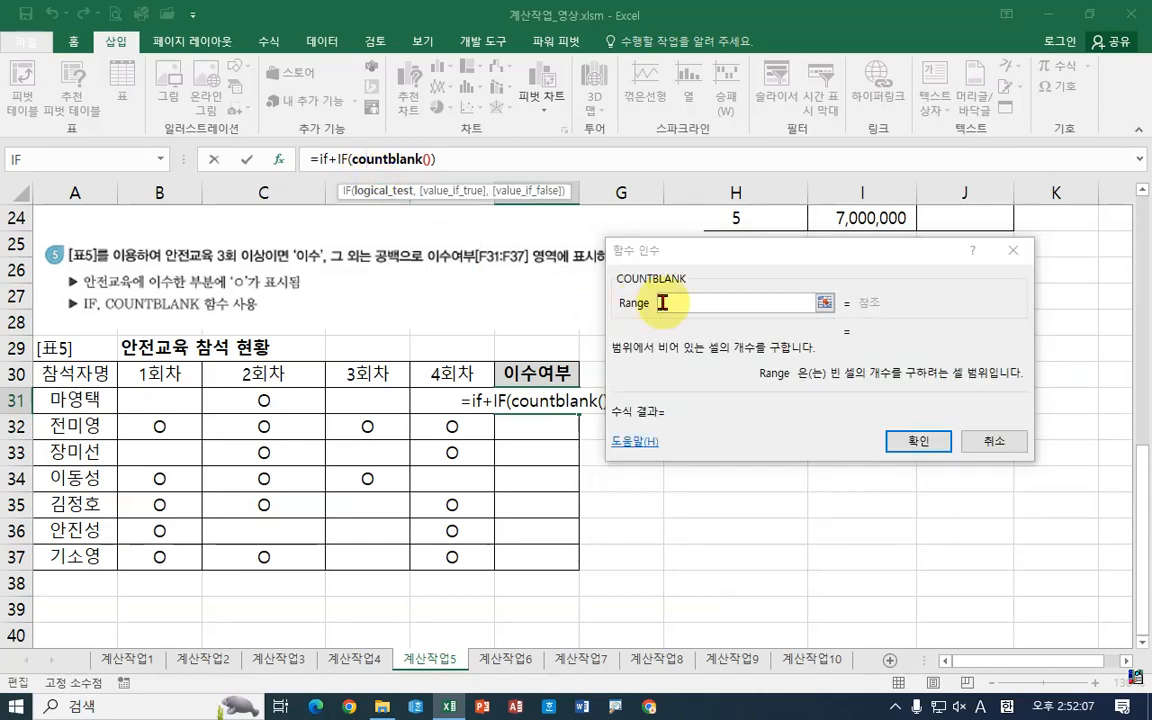
drag(150, 396, 449, 408)
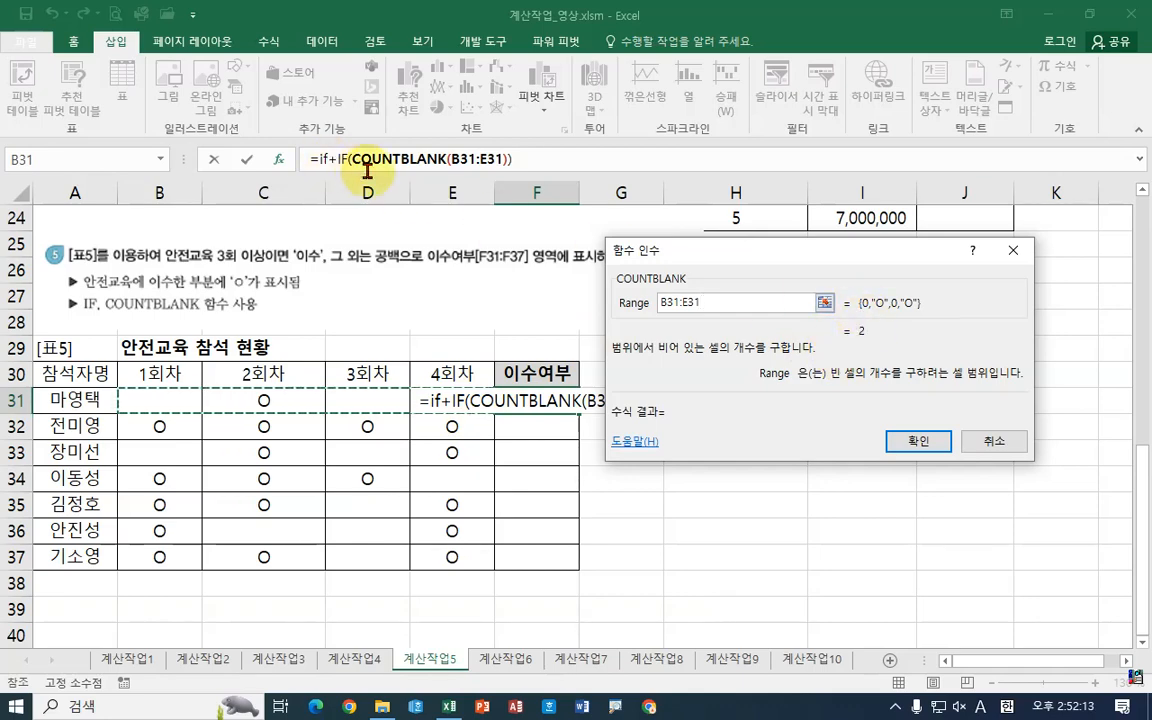
click(350, 160)
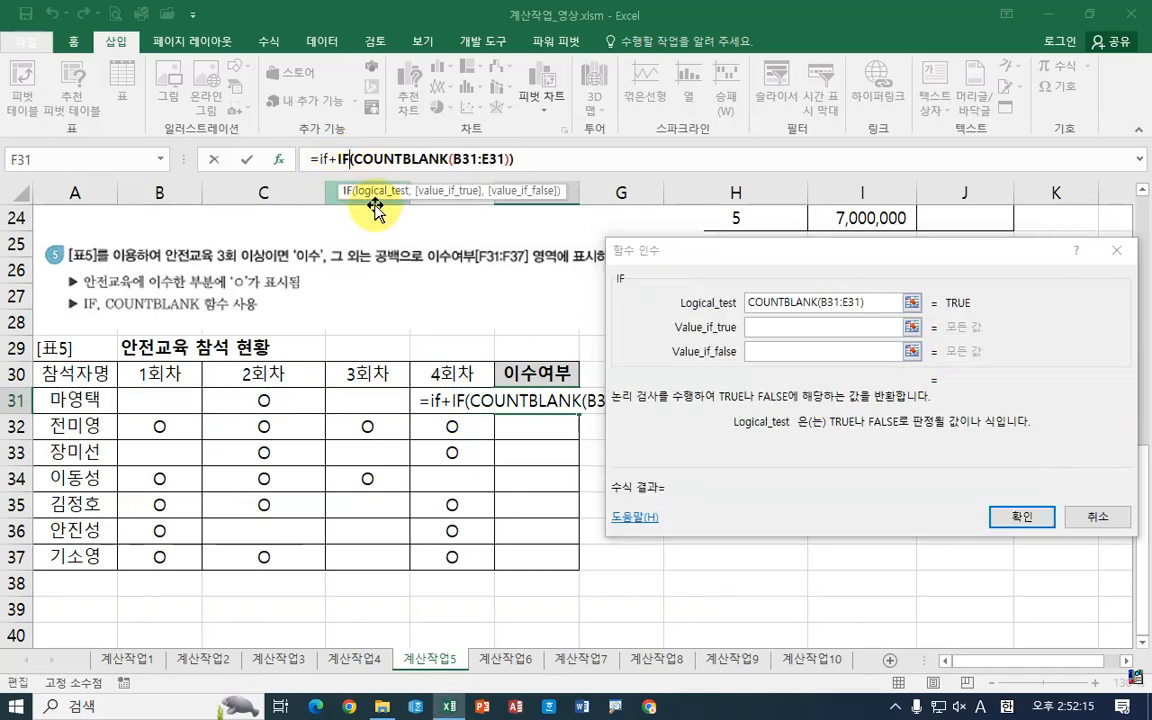
Step: Remove the stray "if+" from the formula's start and complete the logical test as COUNTBLANK(B31:E31)<=1
key(BackSpace)
key(BackSpace)
text(if+)
key(BackSpace)
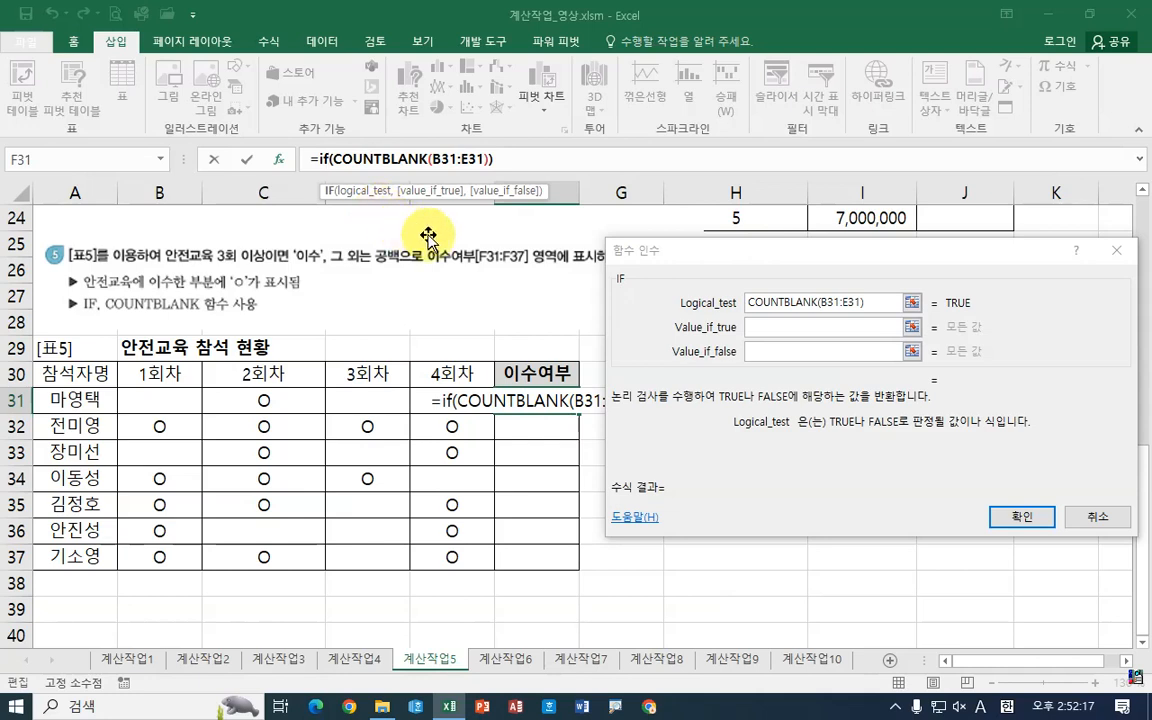
click(874, 304)
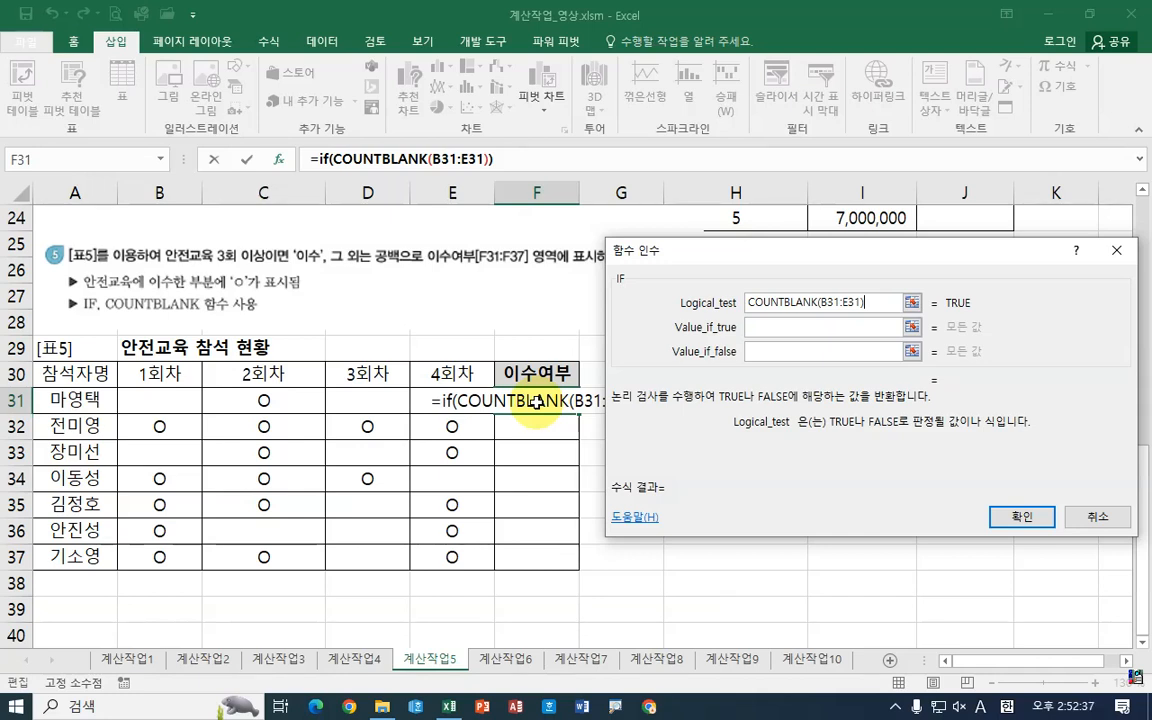
text(<=)
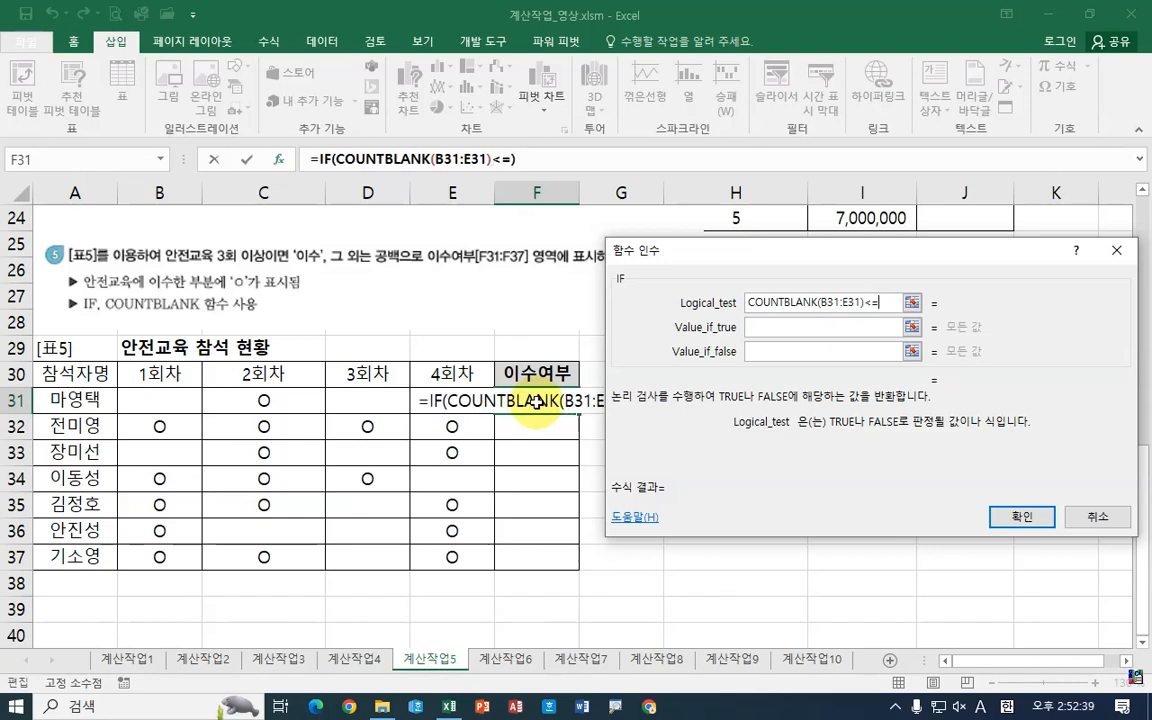
text(1)
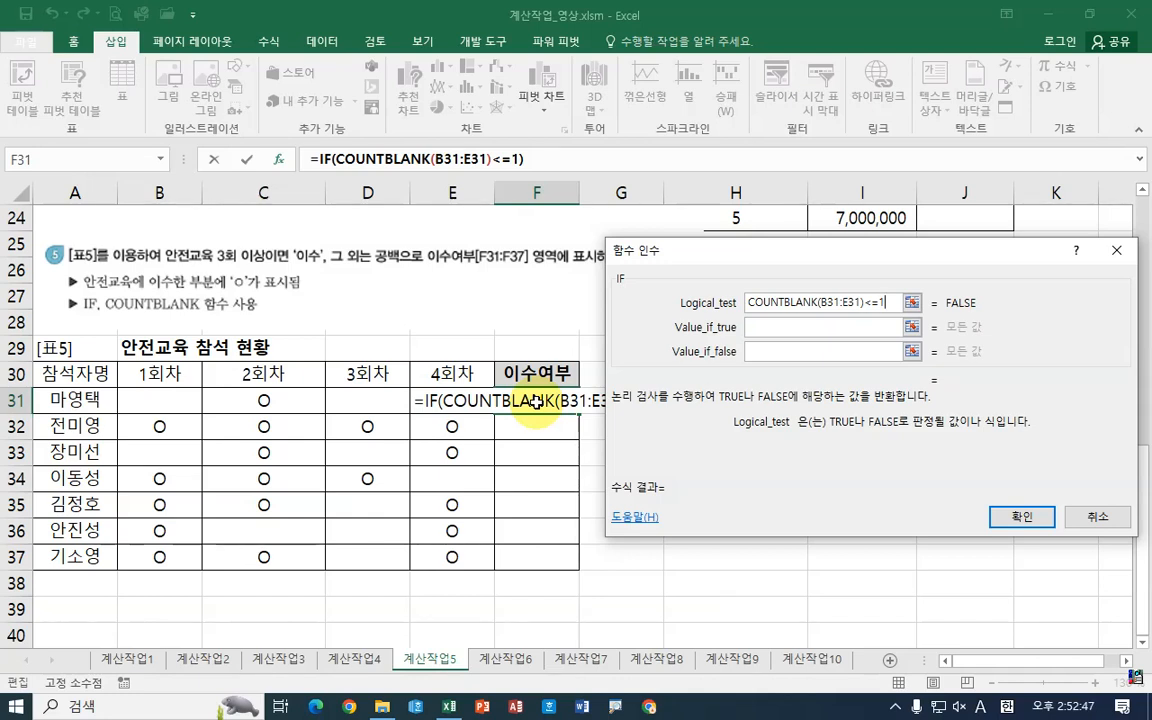
Step: Set the IF true value to "이수" and the false value to an empty string, and confirm
click(763, 331)
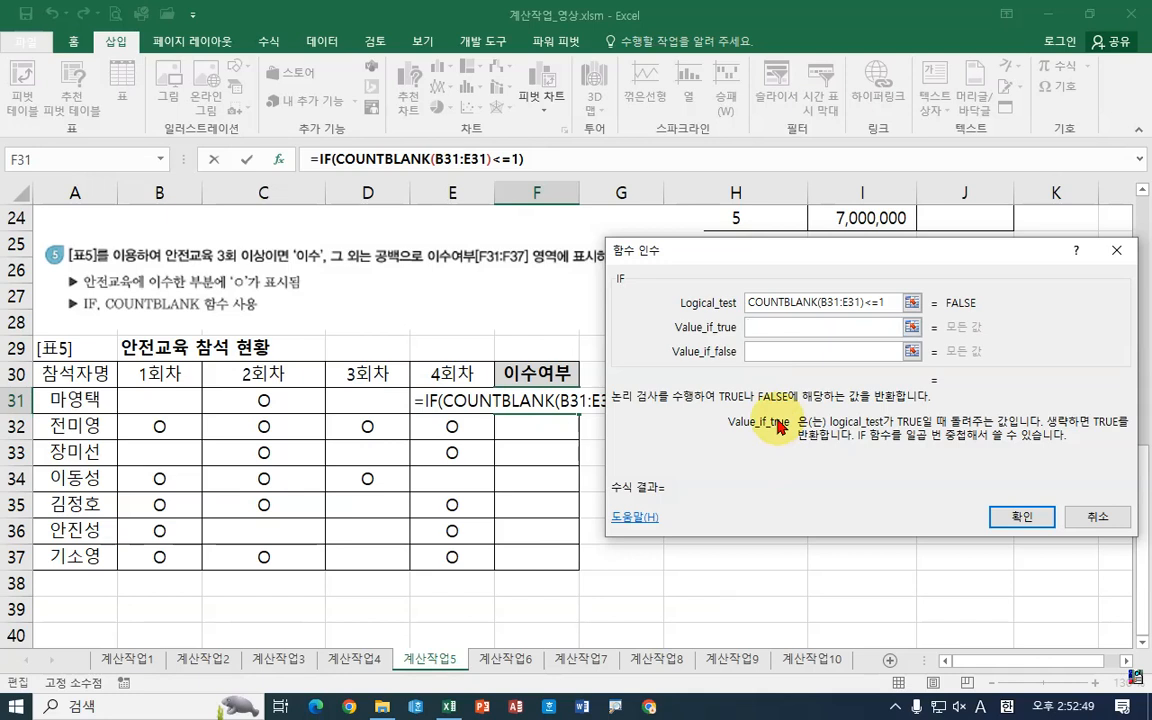
text(이수)
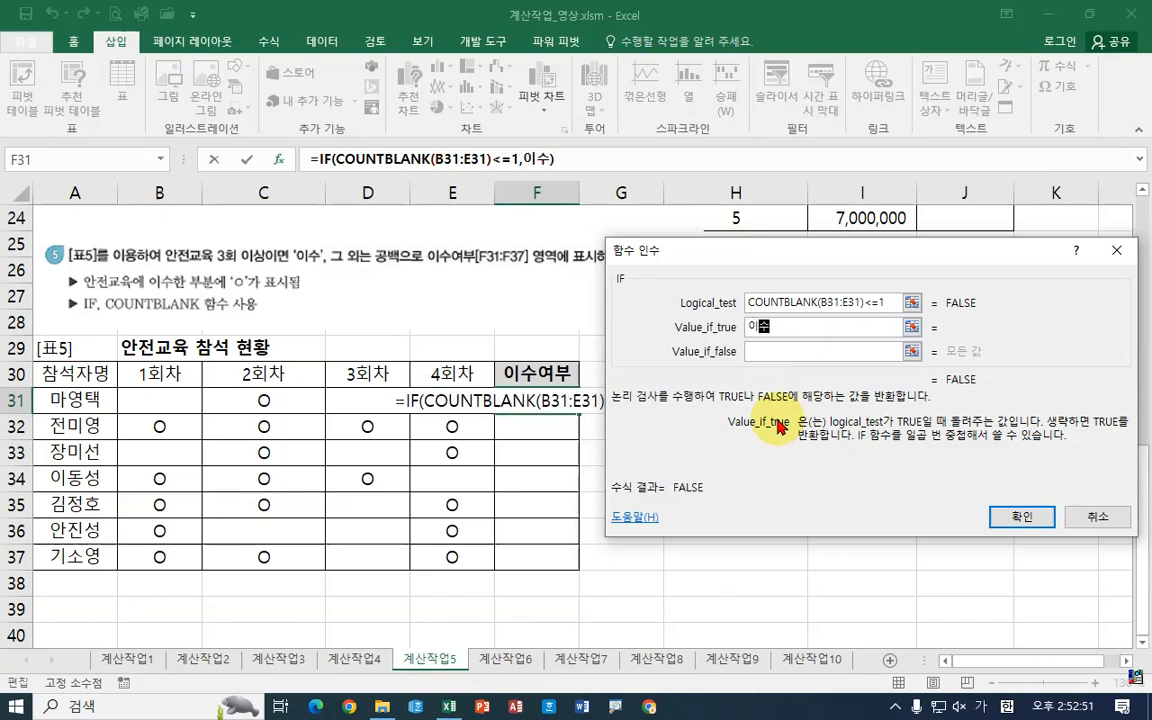
click(800, 351)
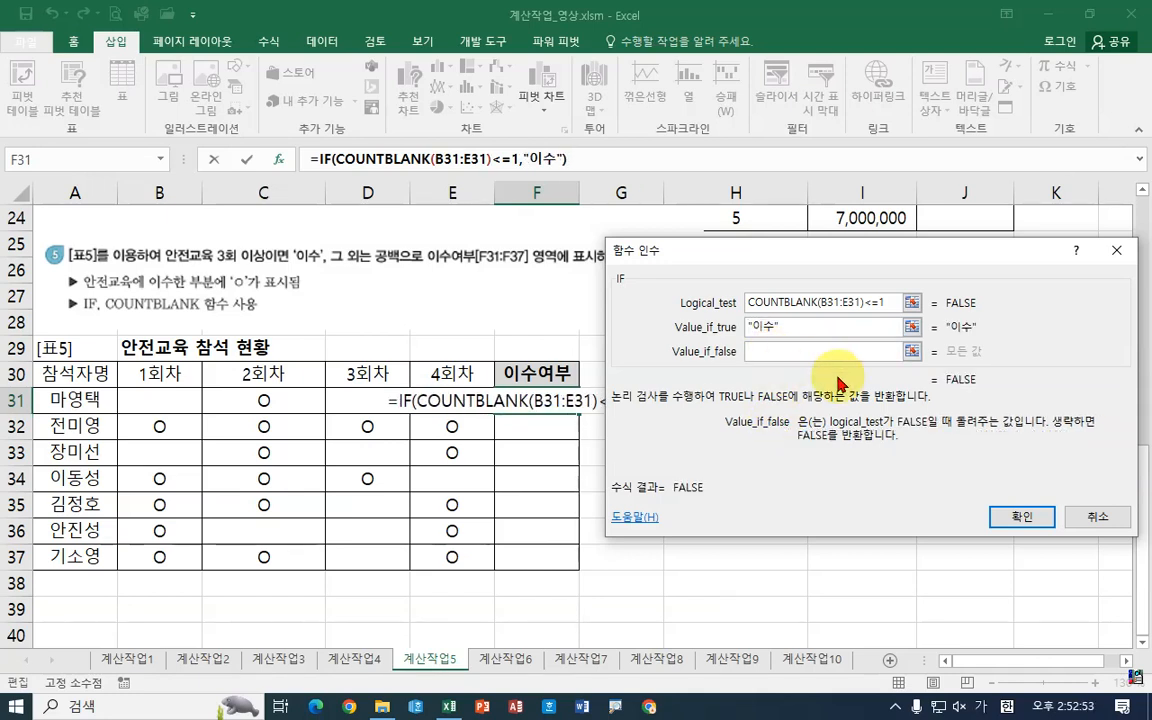
text("")
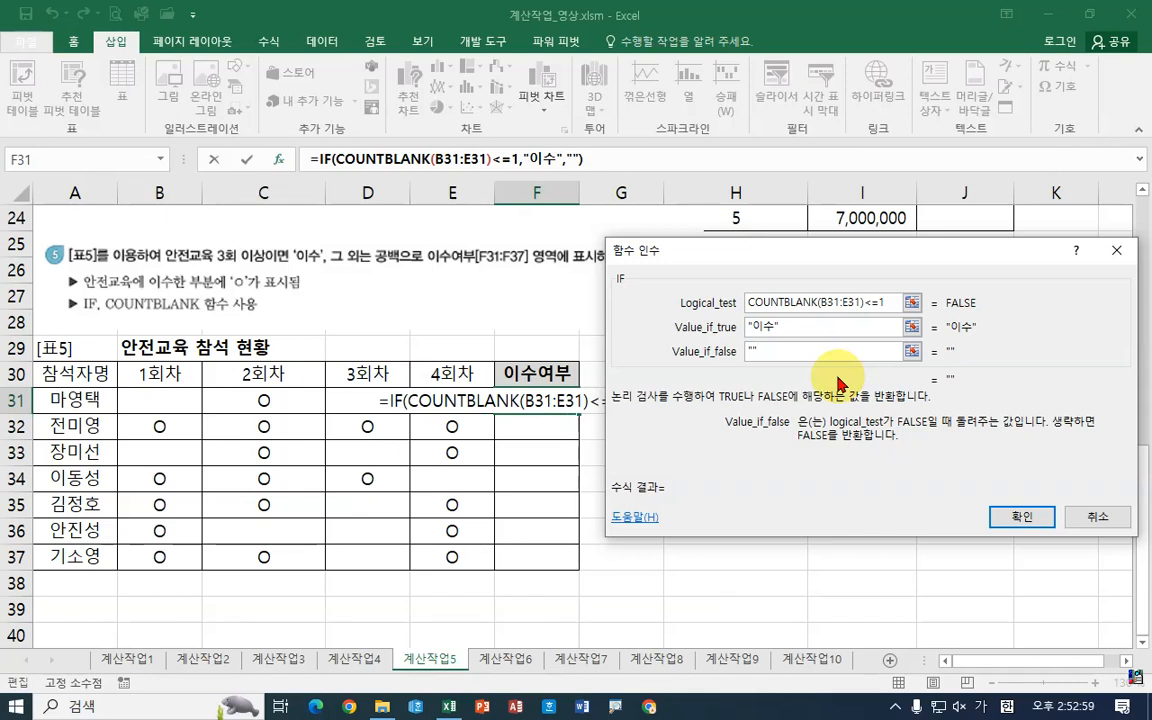
click(1013, 512)
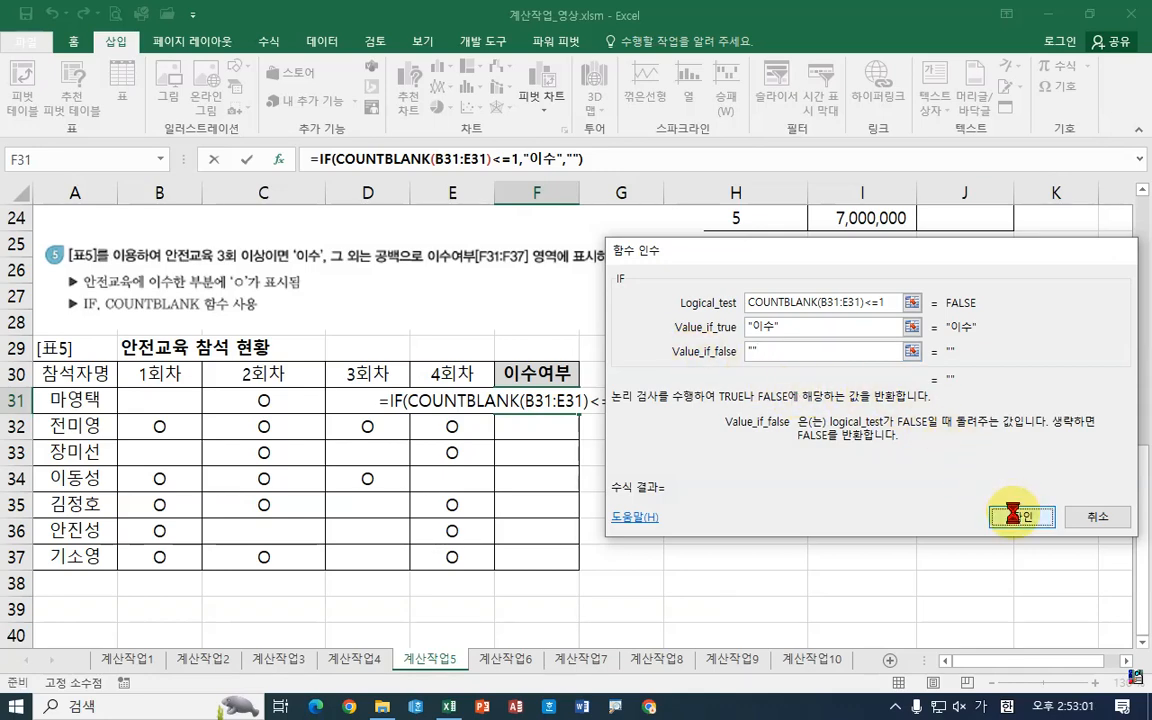
Step: Fill the F31 formula down to F37 and check the attendance row and copied formula in F32
drag(579, 412, 589, 578)
click(540, 405)
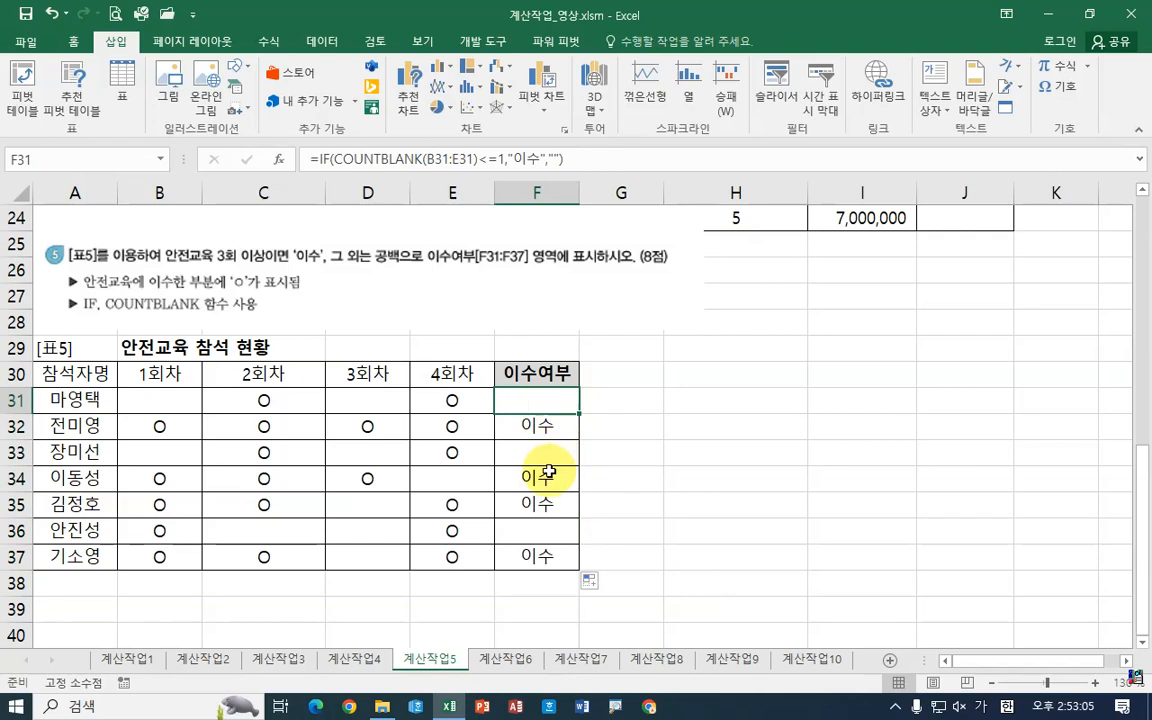
drag(159, 427, 466, 427)
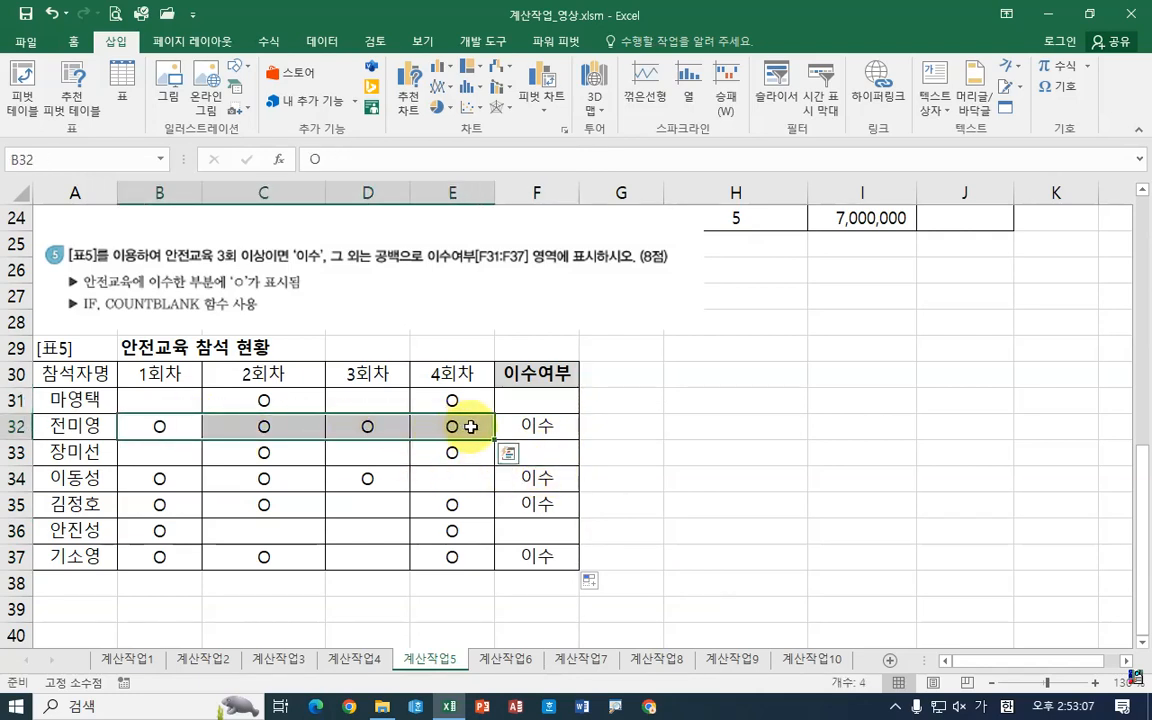
click(548, 427)
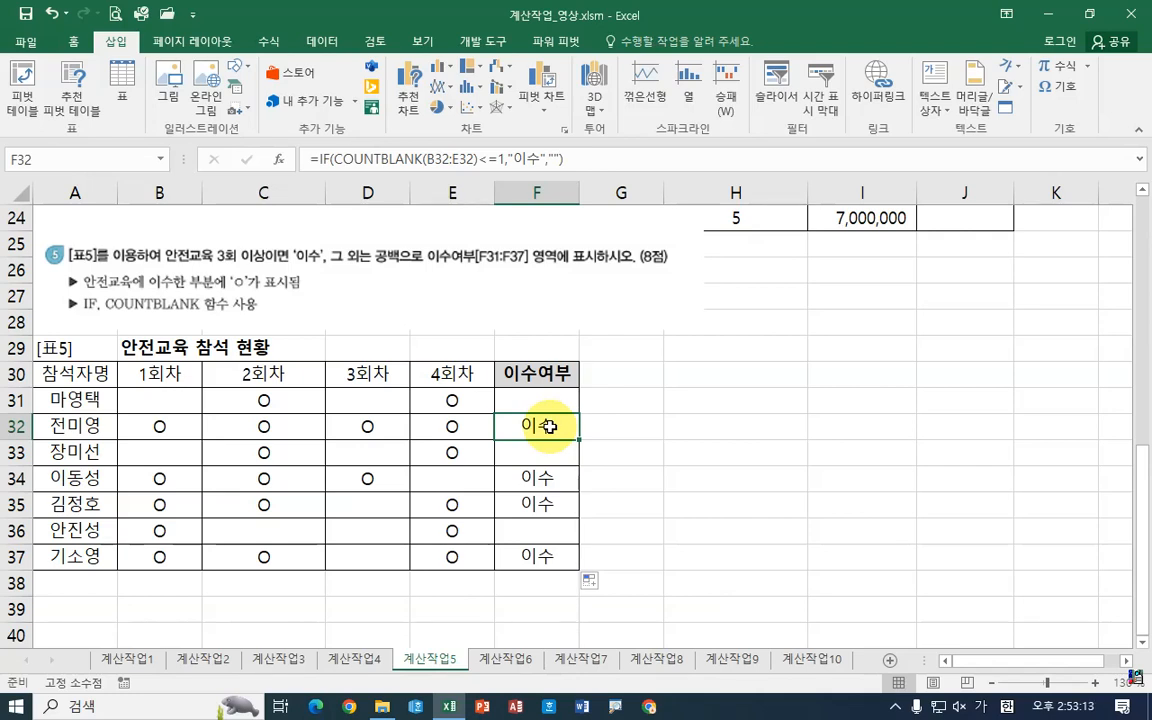
mouse_move(785, 342)
mouse_down()
mouse_move(748, 392)
mouse_move(840, 460)
mouse_up()
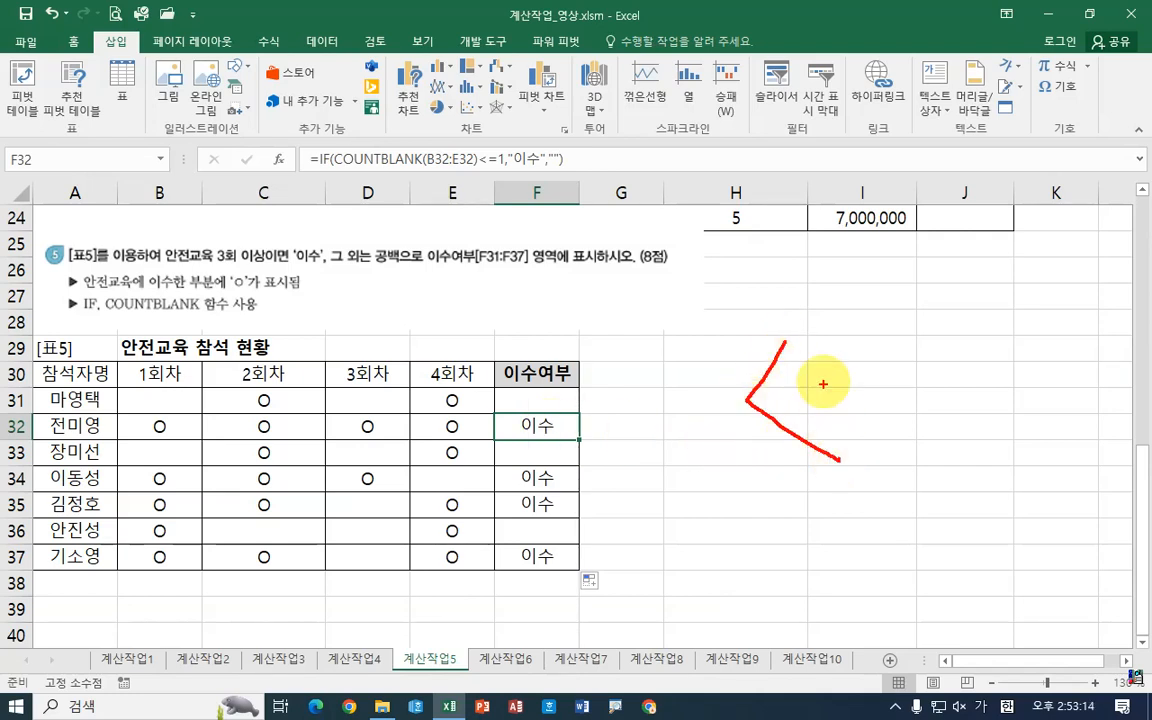
mouse_move(825, 377)
mouse_down()
mouse_move(868, 377)
mouse_move(895, 397)
mouse_up()
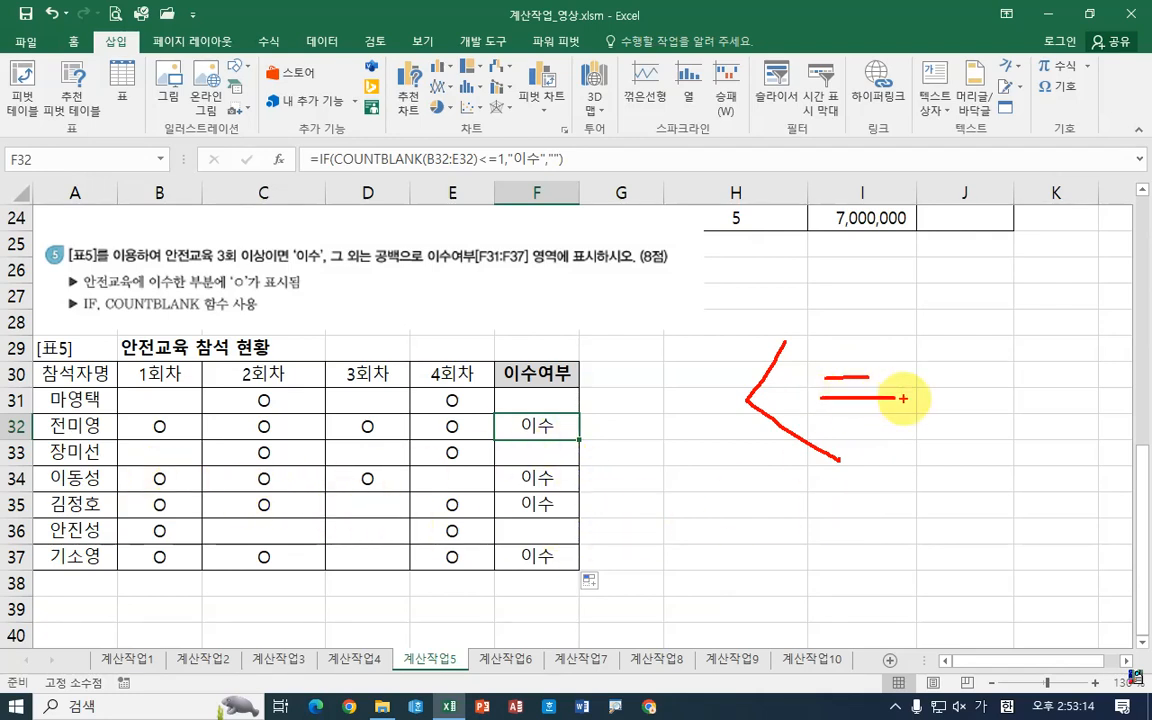
drag(935, 332, 944, 426)
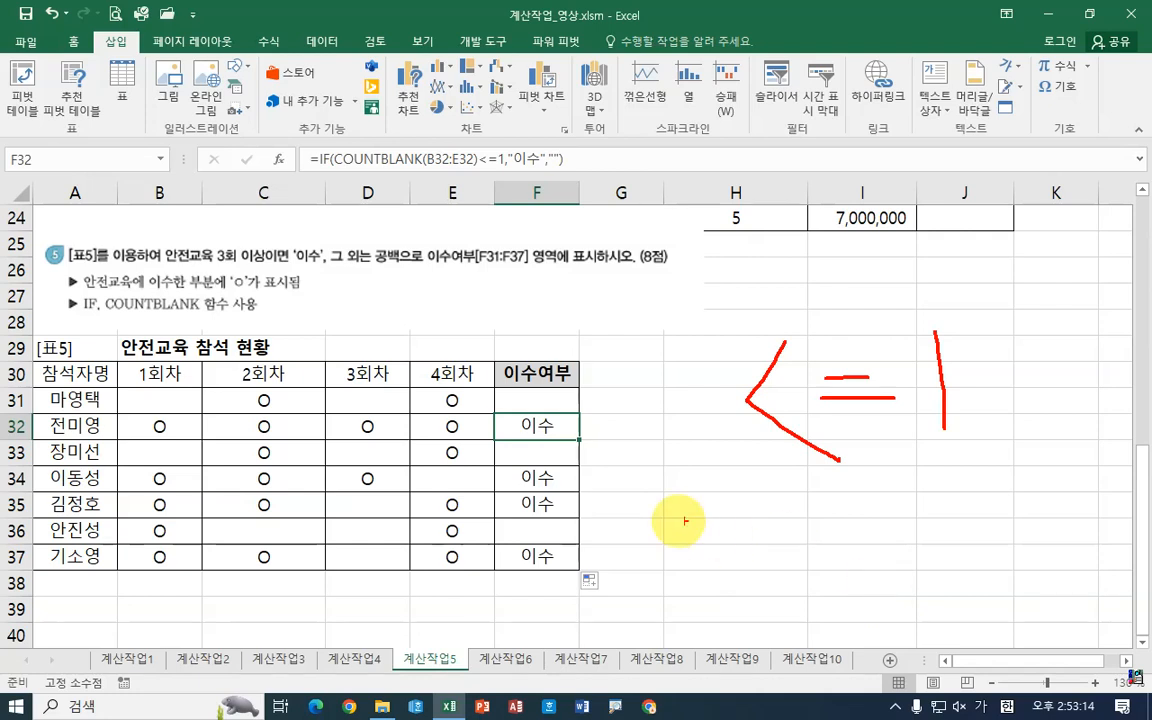
drag(584, 487, 1002, 491)
mouse_move(603, 440)
mouse_down()
mouse_move(566, 342)
mouse_move(621, 437)
mouse_up()
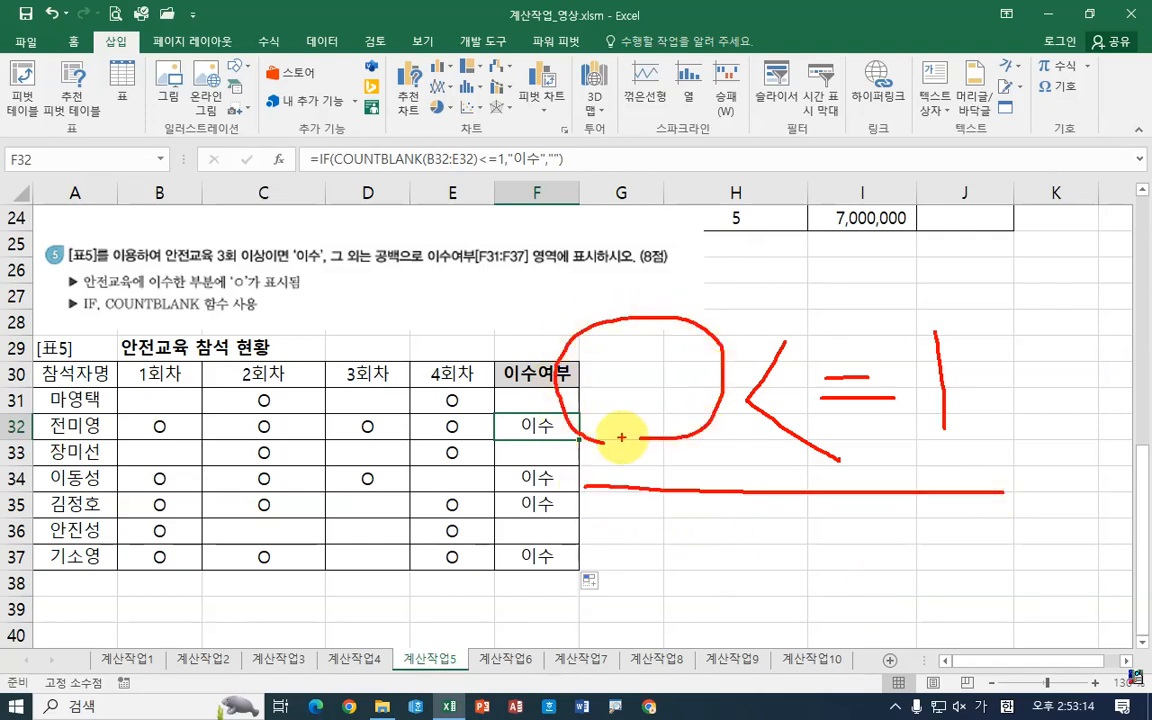
mouse_move(615, 528)
mouse_down()
mouse_move(617, 568)
mouse_move(632, 549)
mouse_move(671, 548)
mouse_up()
mouse_move(688, 544)
mouse_down()
mouse_move(692, 572)
mouse_move(728, 560)
mouse_move(728, 522)
mouse_move(761, 586)
mouse_move(757, 565)
mouse_move(830, 527)
mouse_move(900, 560)
mouse_move(889, 579)
mouse_up()
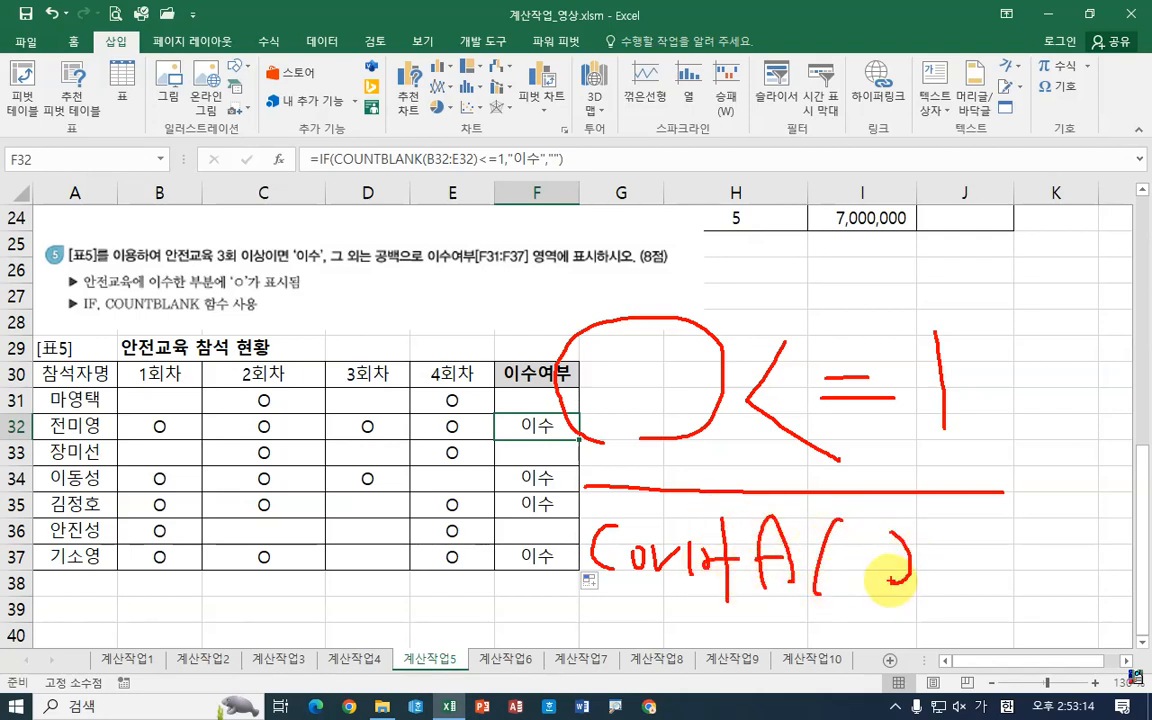
key(ctrl+z)
key(ctrl+z)
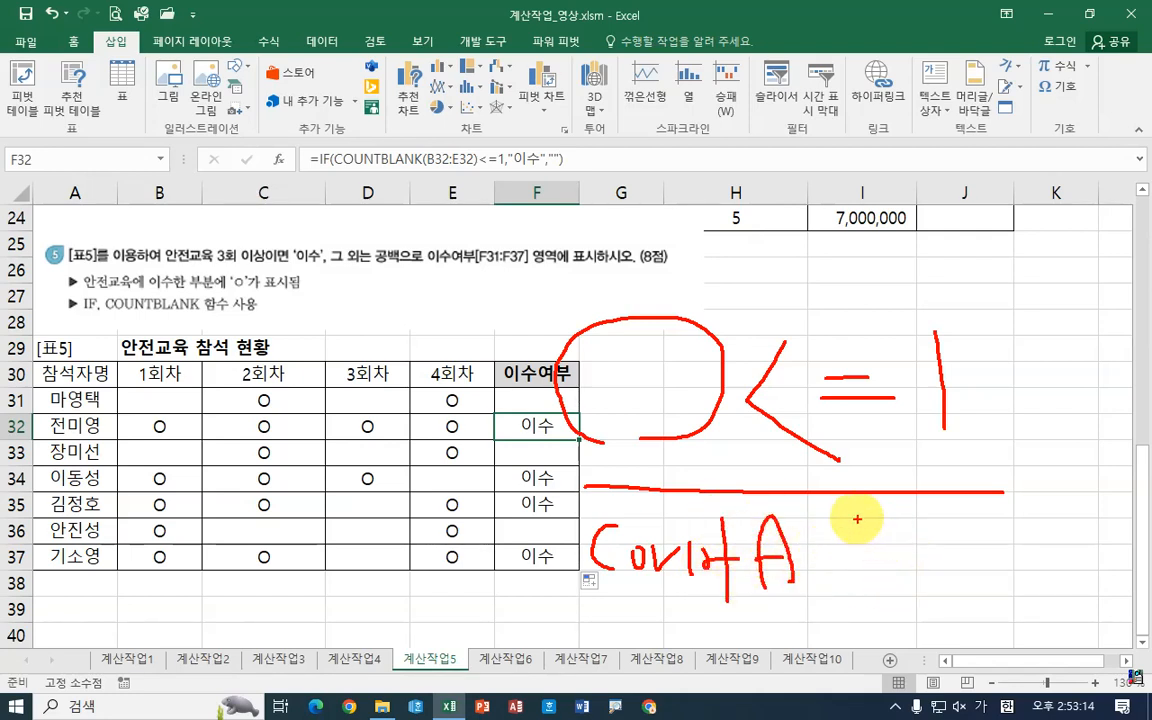
mouse_move(857, 518)
mouse_down()
mouse_move(889, 586)
mouse_move(878, 590)
mouse_up()
mouse_move(947, 528)
mouse_down()
mouse_move(967, 530)
mouse_move(962, 556)
mouse_move(1049, 586)
mouse_move(968, 604)
mouse_up()
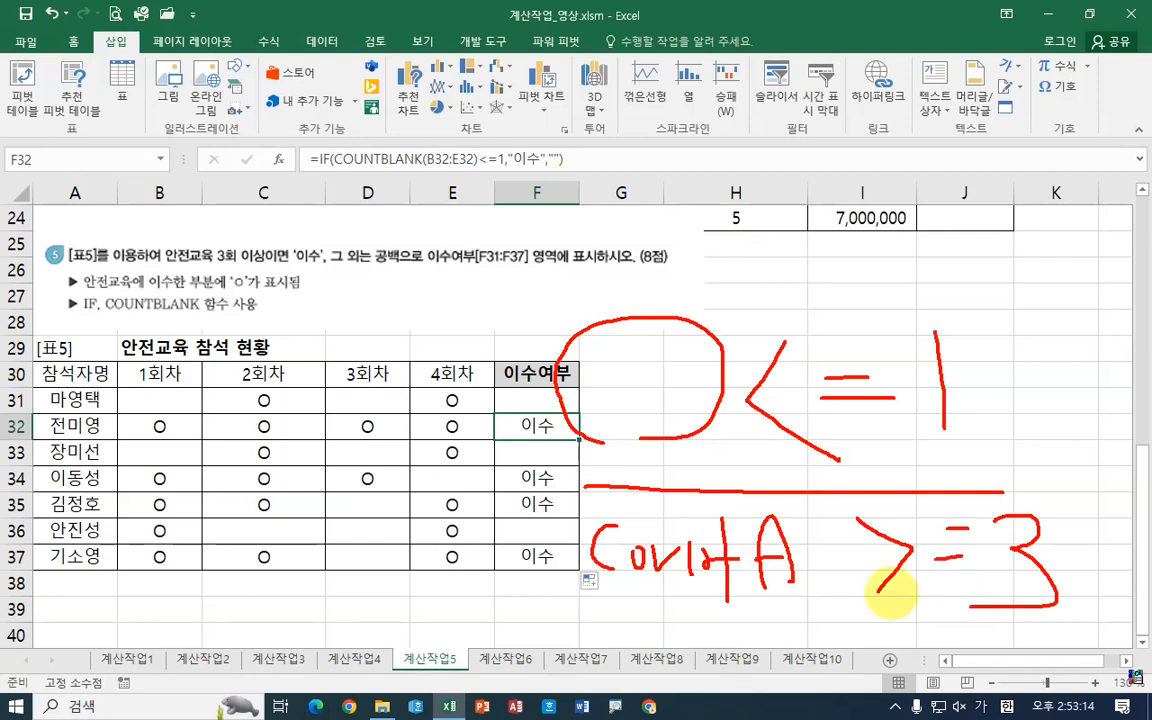
drag(143, 268, 281, 267)
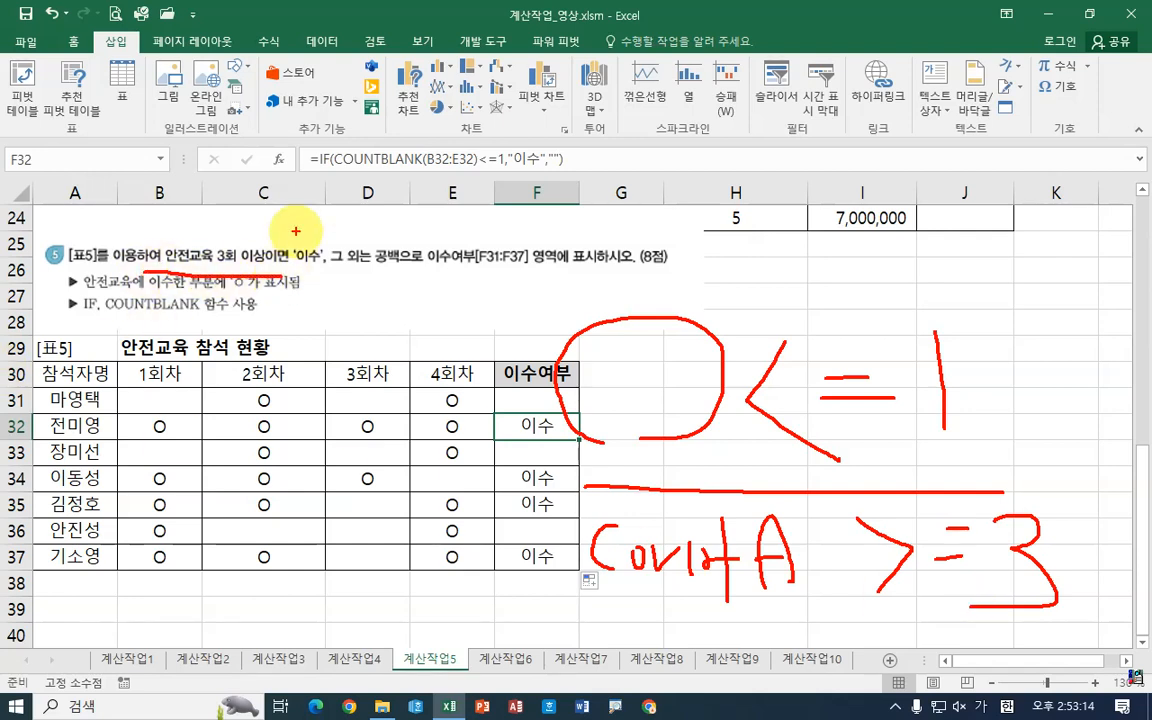
drag(238, 228, 262, 222)
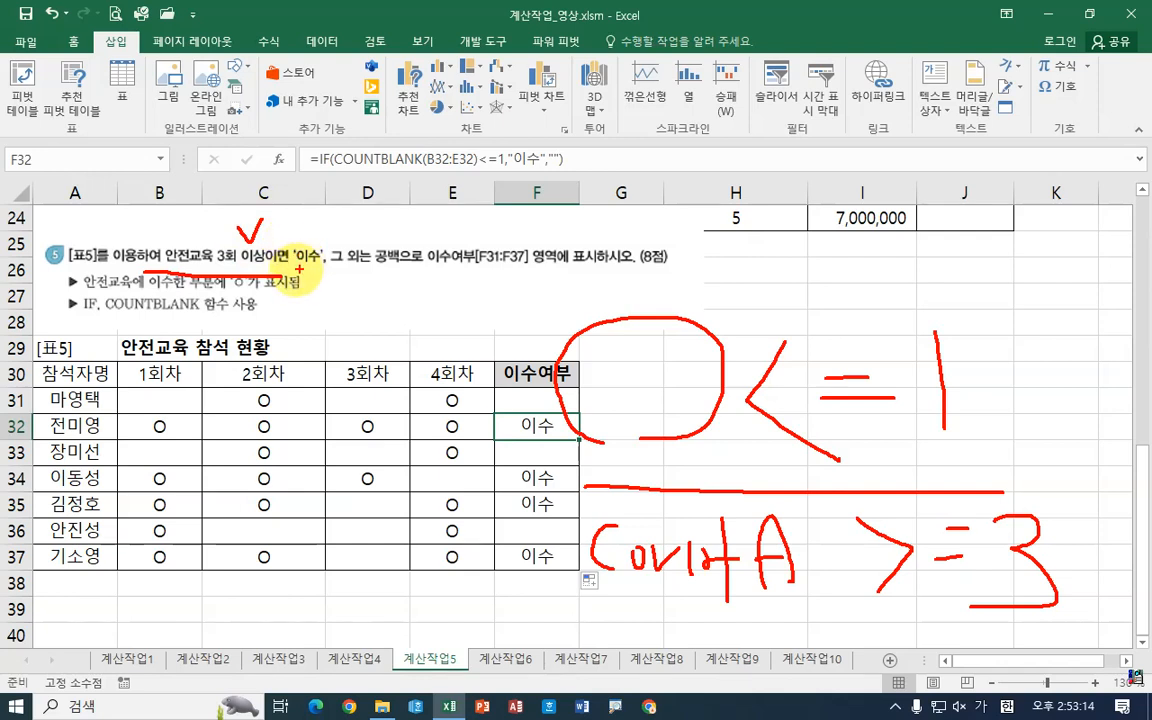
drag(245, 266, 737, 381)
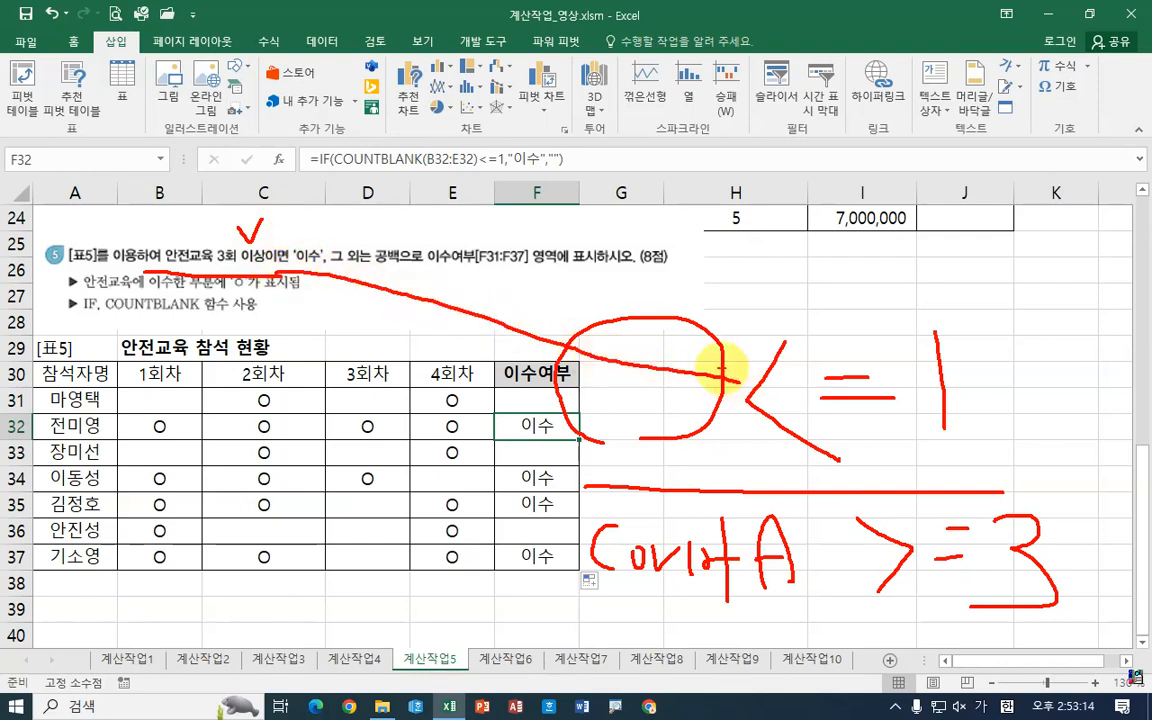